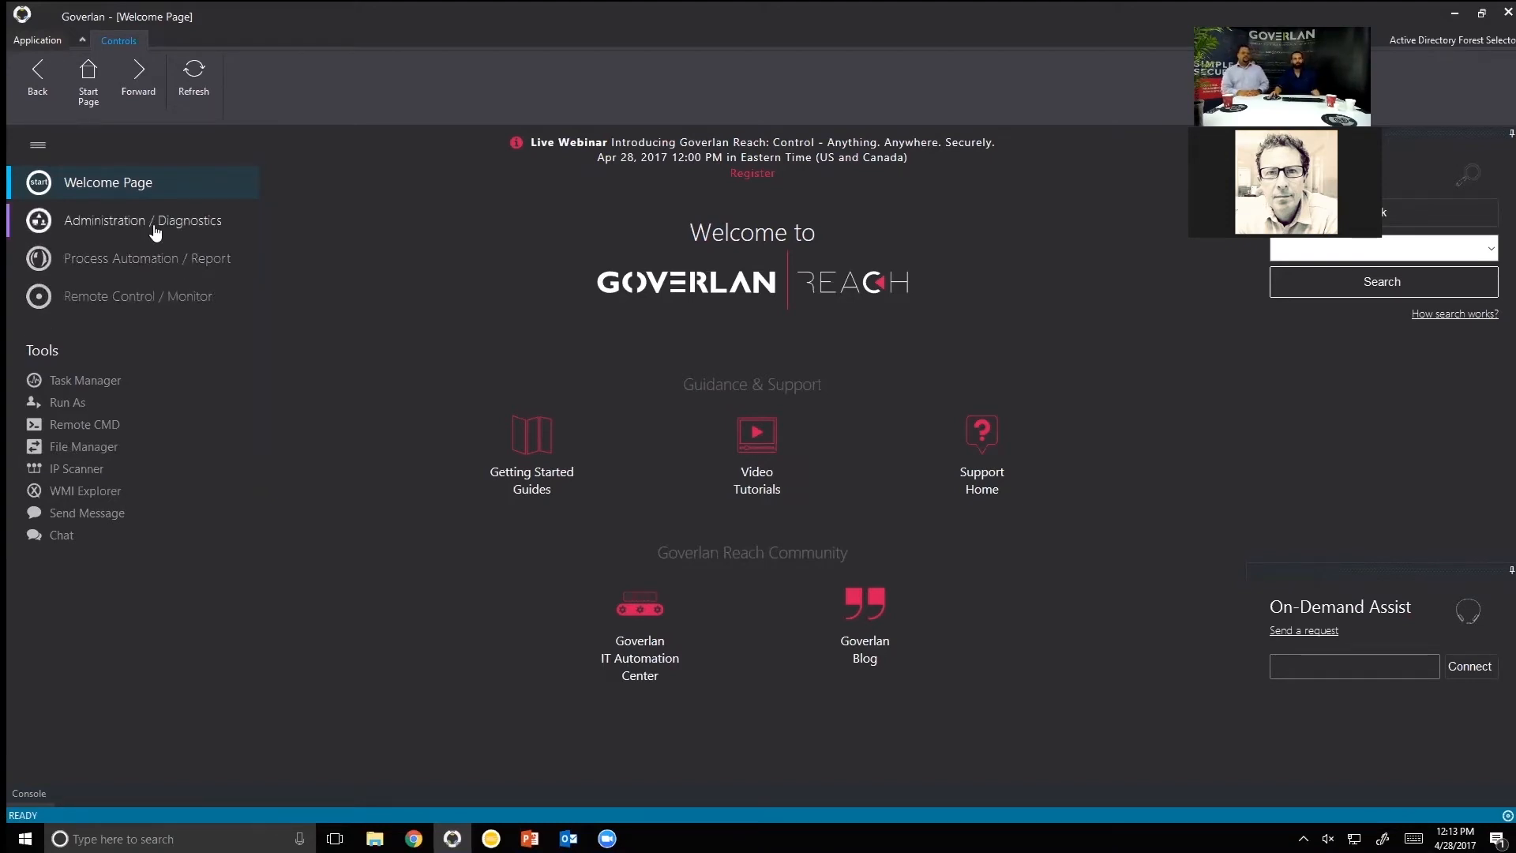
Go from the Welcome Page to the Administration / Diagnostics module.
{"action": "left_click", "coordinate": [154, 226]}
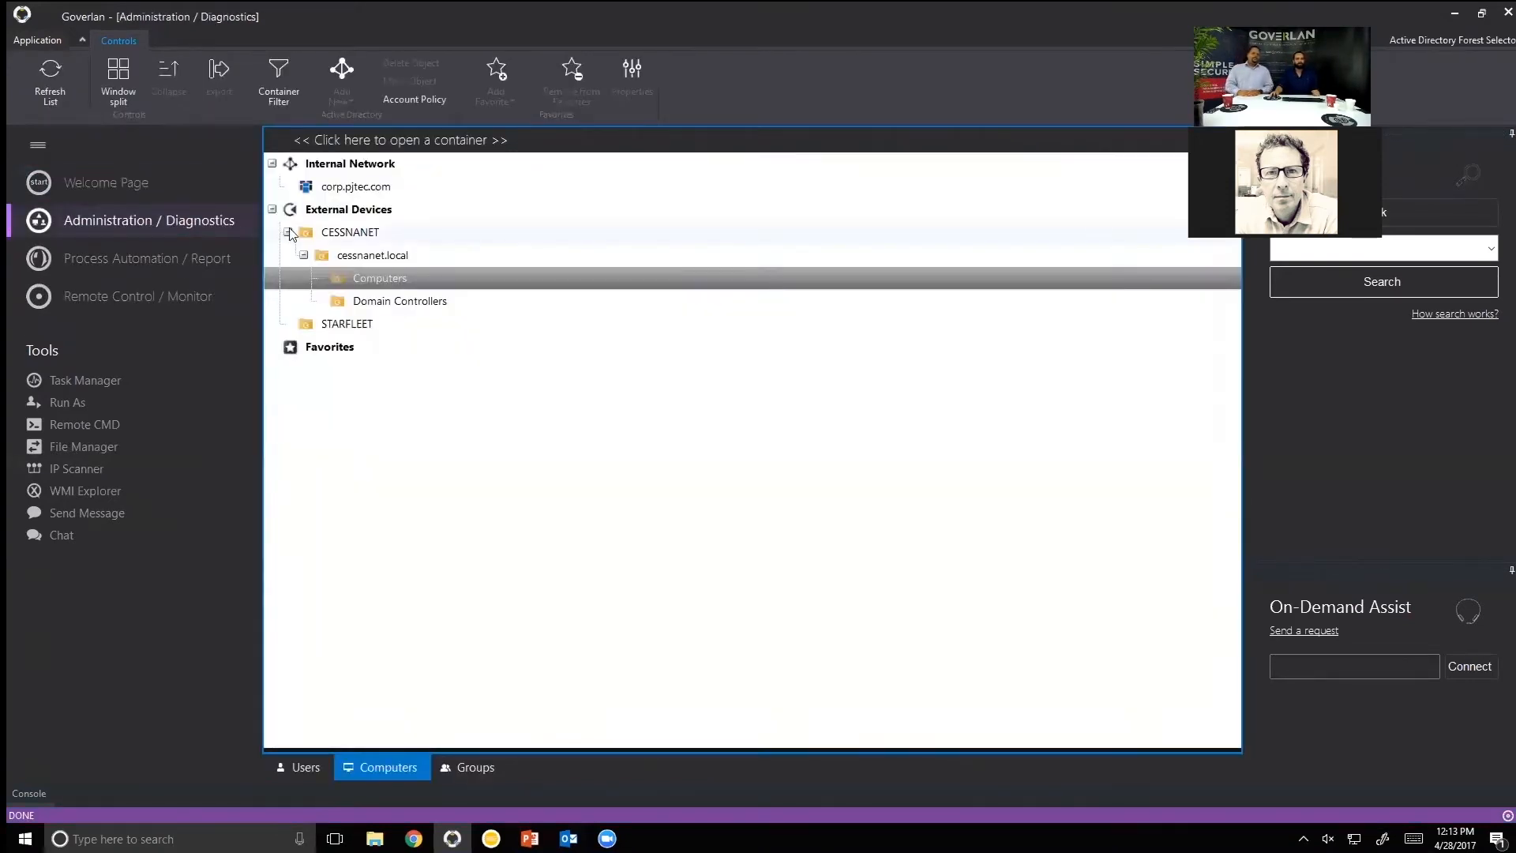
Collapse the CESSNANET, External Devices and Internal Network branches, then place the cursor in the Search box.
{"action": "left_click", "coordinate": [288, 232]}
{"action": "left_click", "coordinate": [271, 209]}
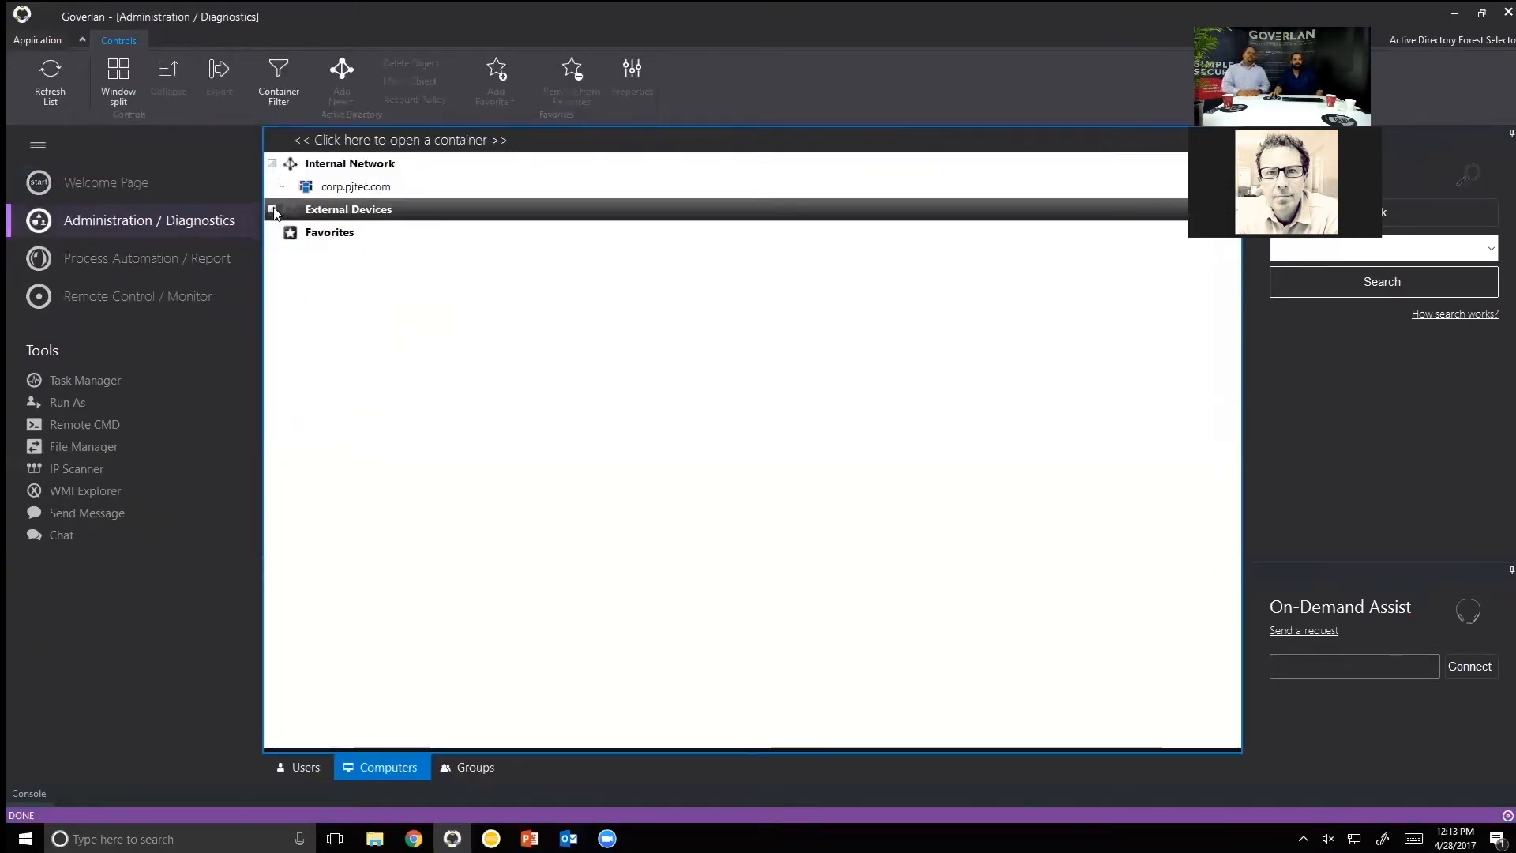
{"action": "left_click", "coordinate": [272, 164]}
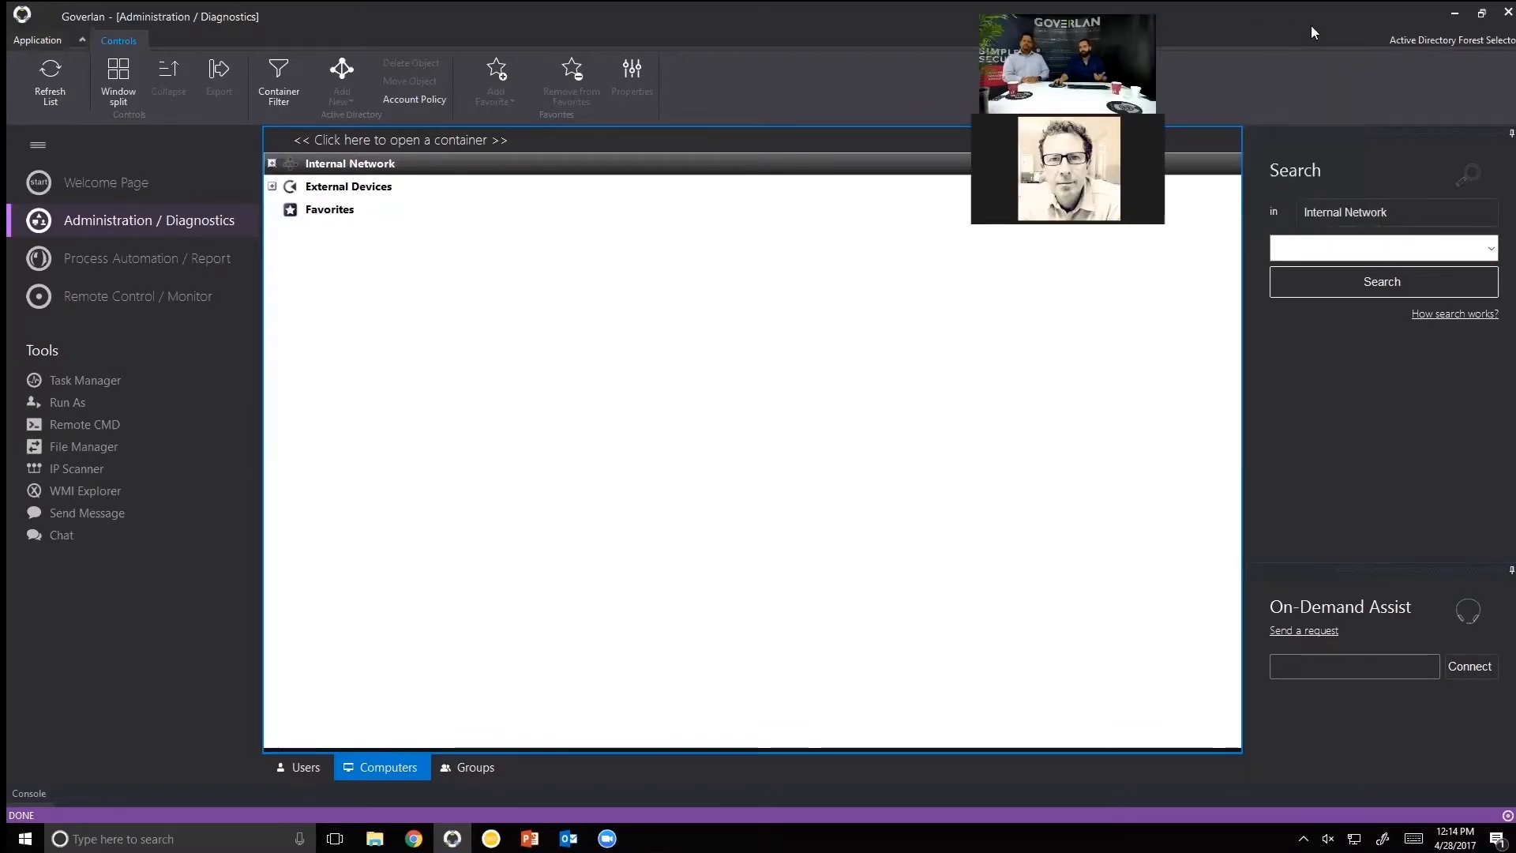
{"action": "left_click", "coordinate": [1375, 245]}
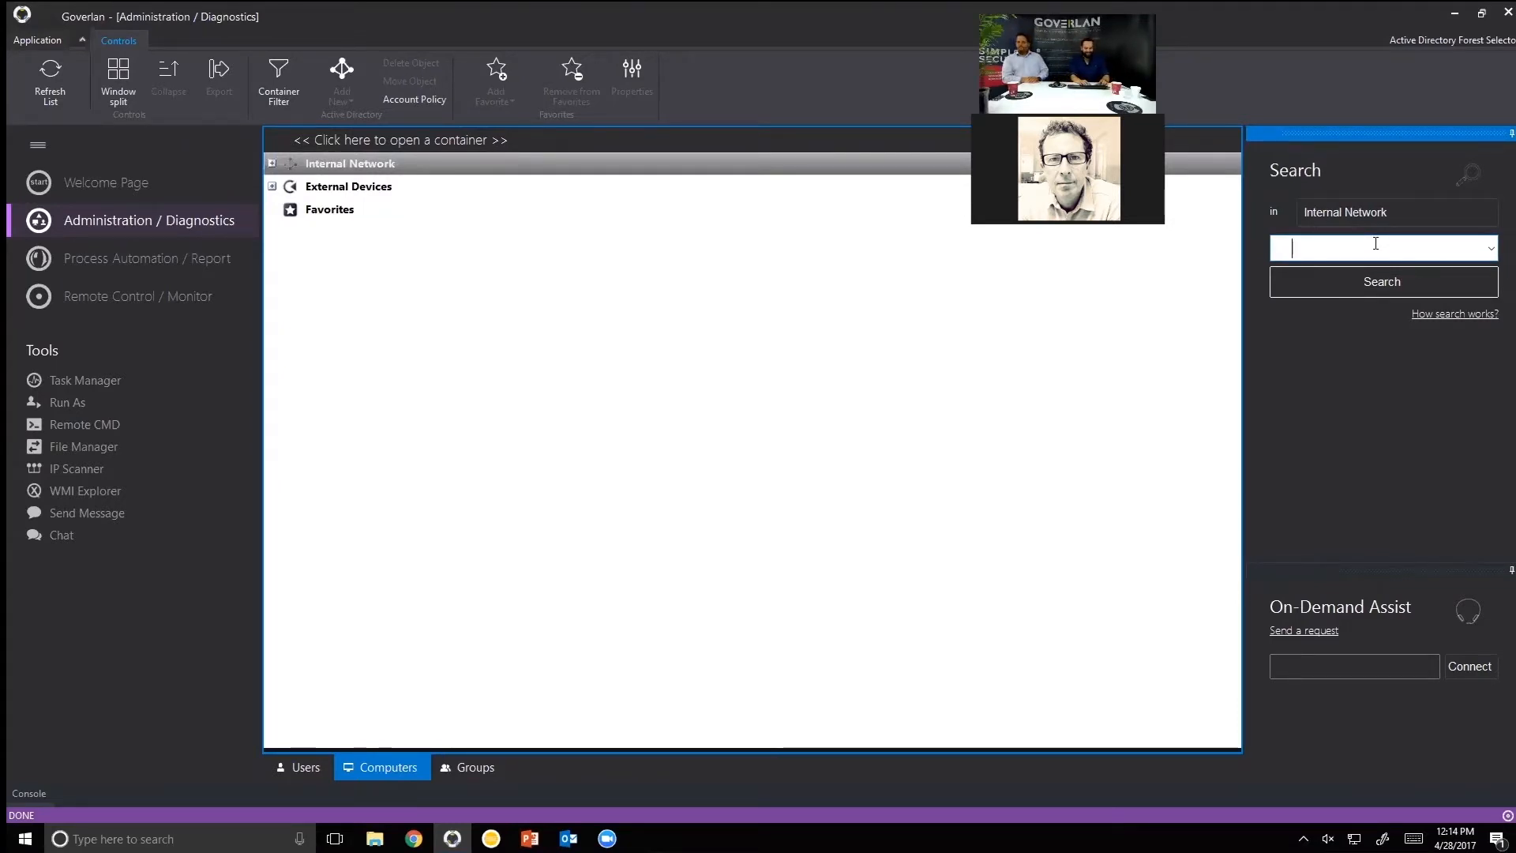
Search the directory for the demo user's partial name and set focus on the first of two matches.
{"action": "type", "text": "awoo"}
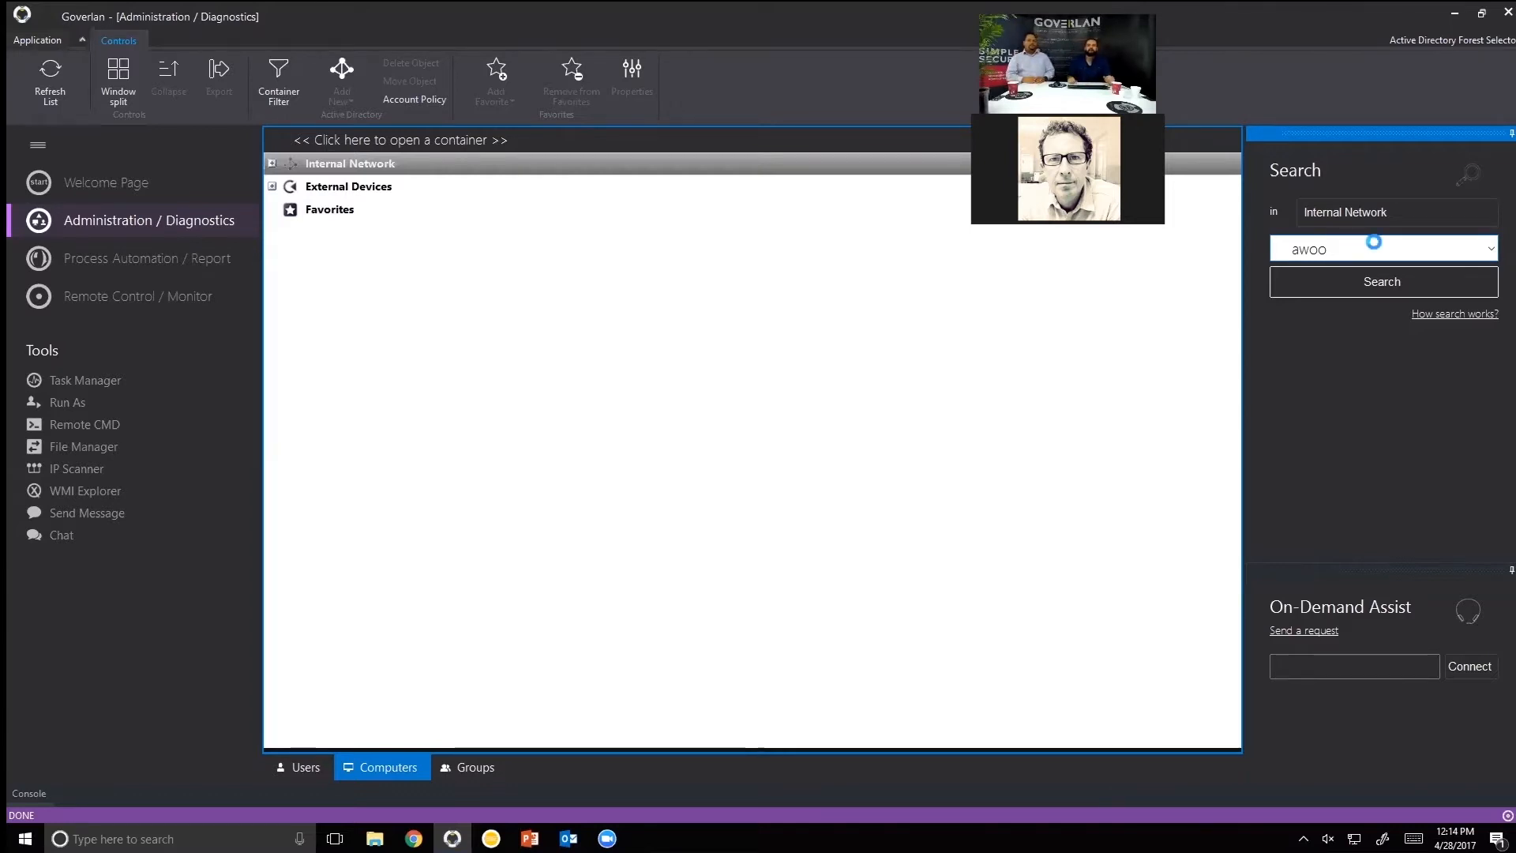
{"action": "key", "text": "Return"}
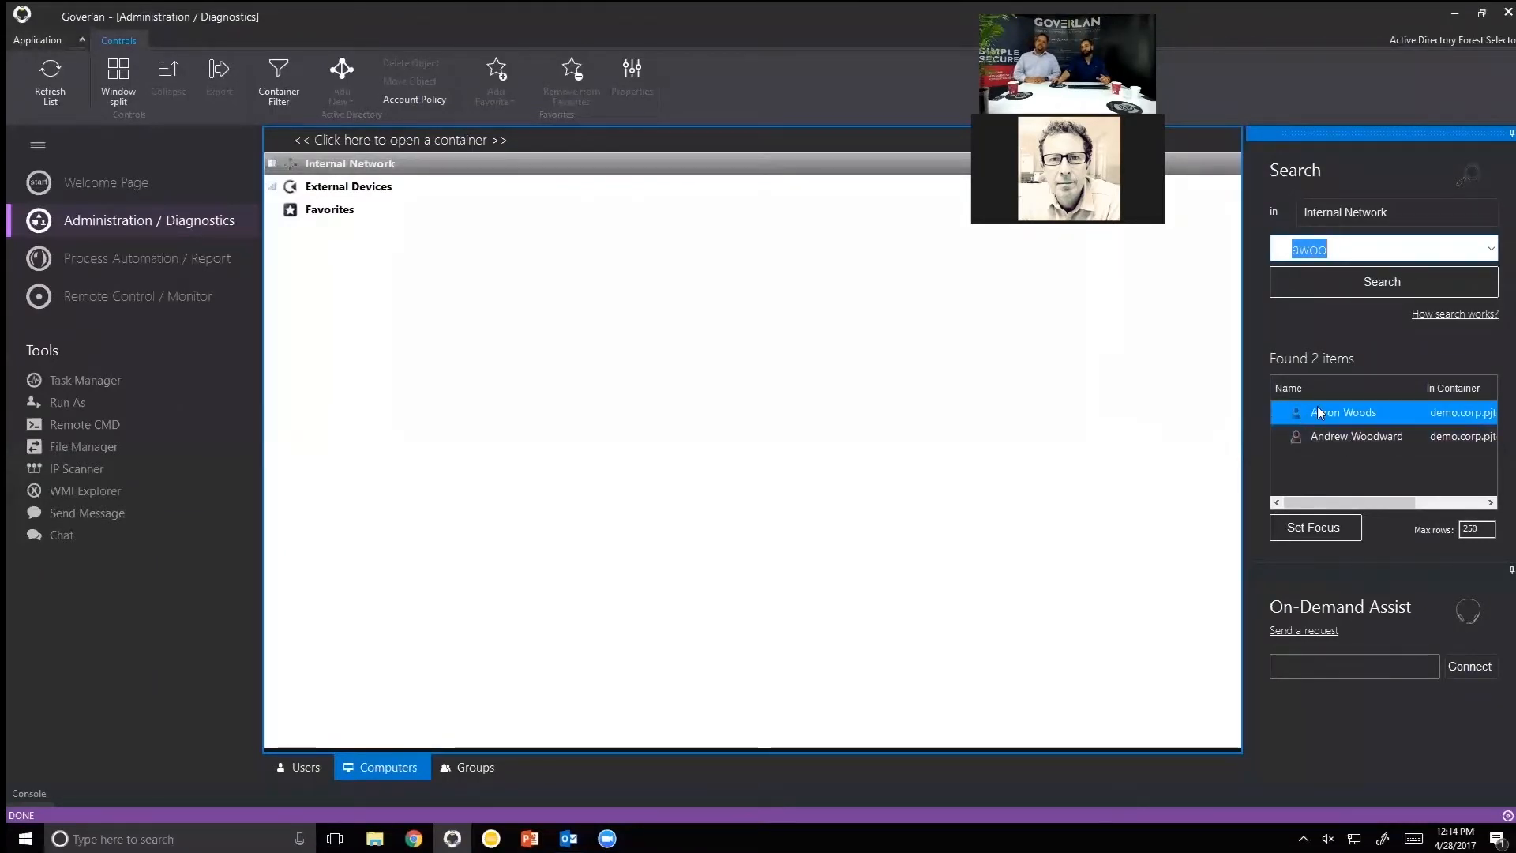
{"action": "left_click", "coordinate": [1315, 534]}
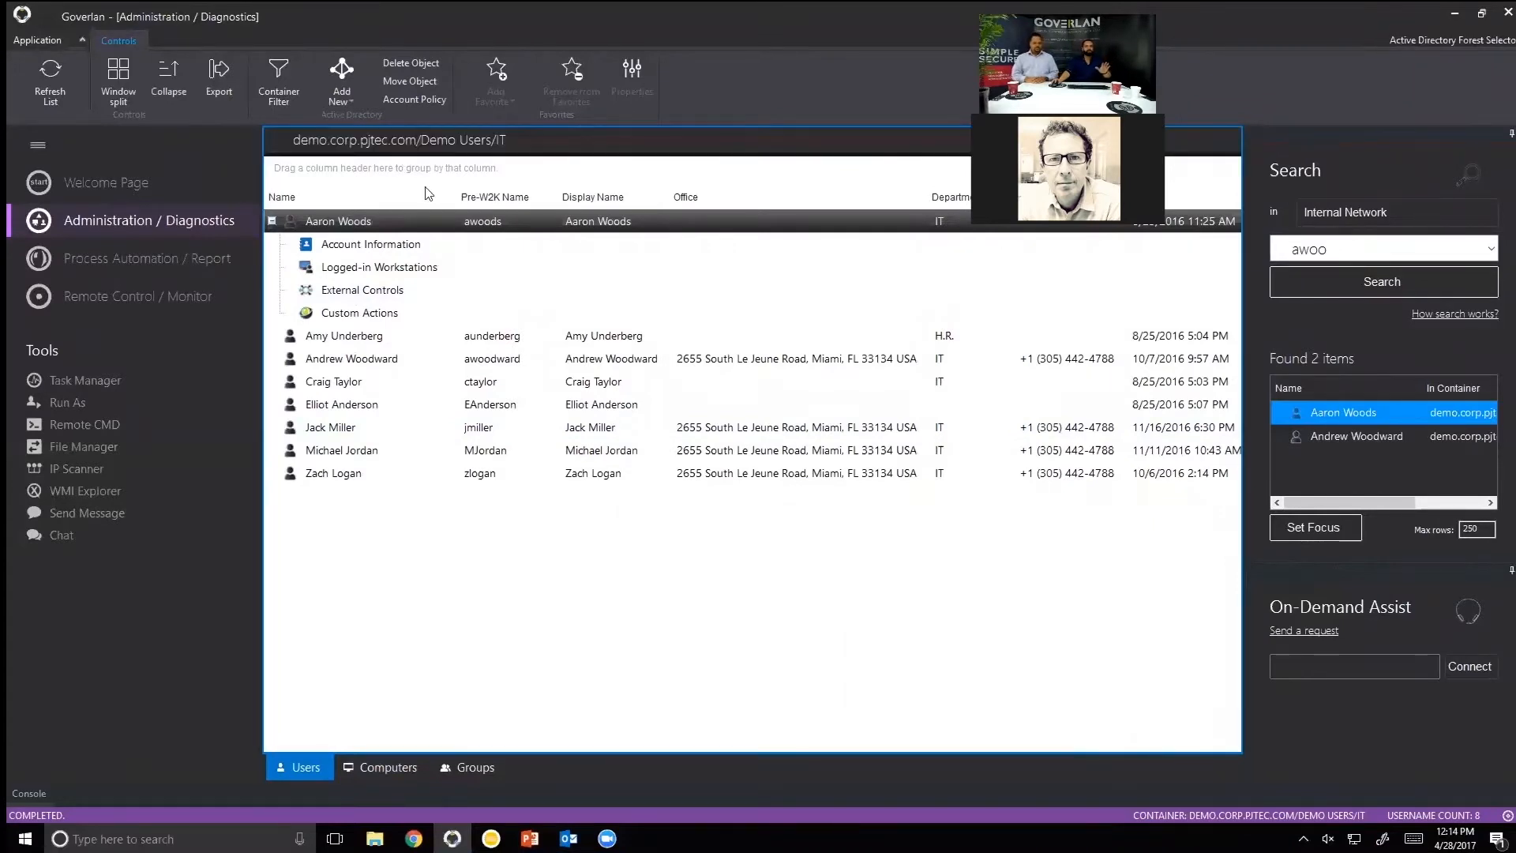
Expand the user's Logged-in Workstations, showing ENTERPRISE-2, LONGHORN-2 and LONGHORN-3.
{"action": "left_click", "coordinate": [406, 269]}
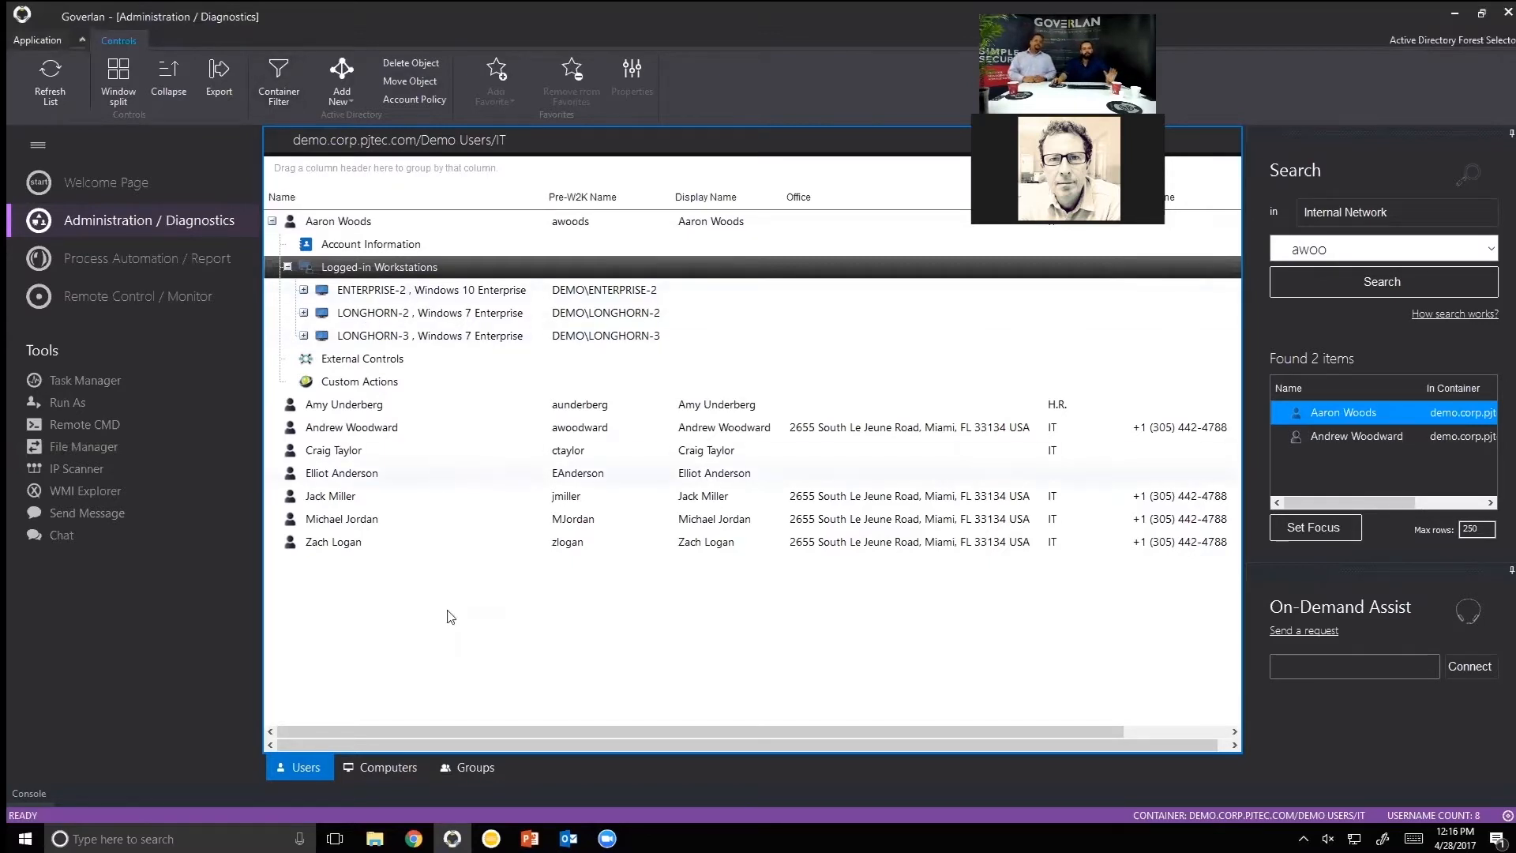
{"action": "left_click", "coordinate": [358, 768]}
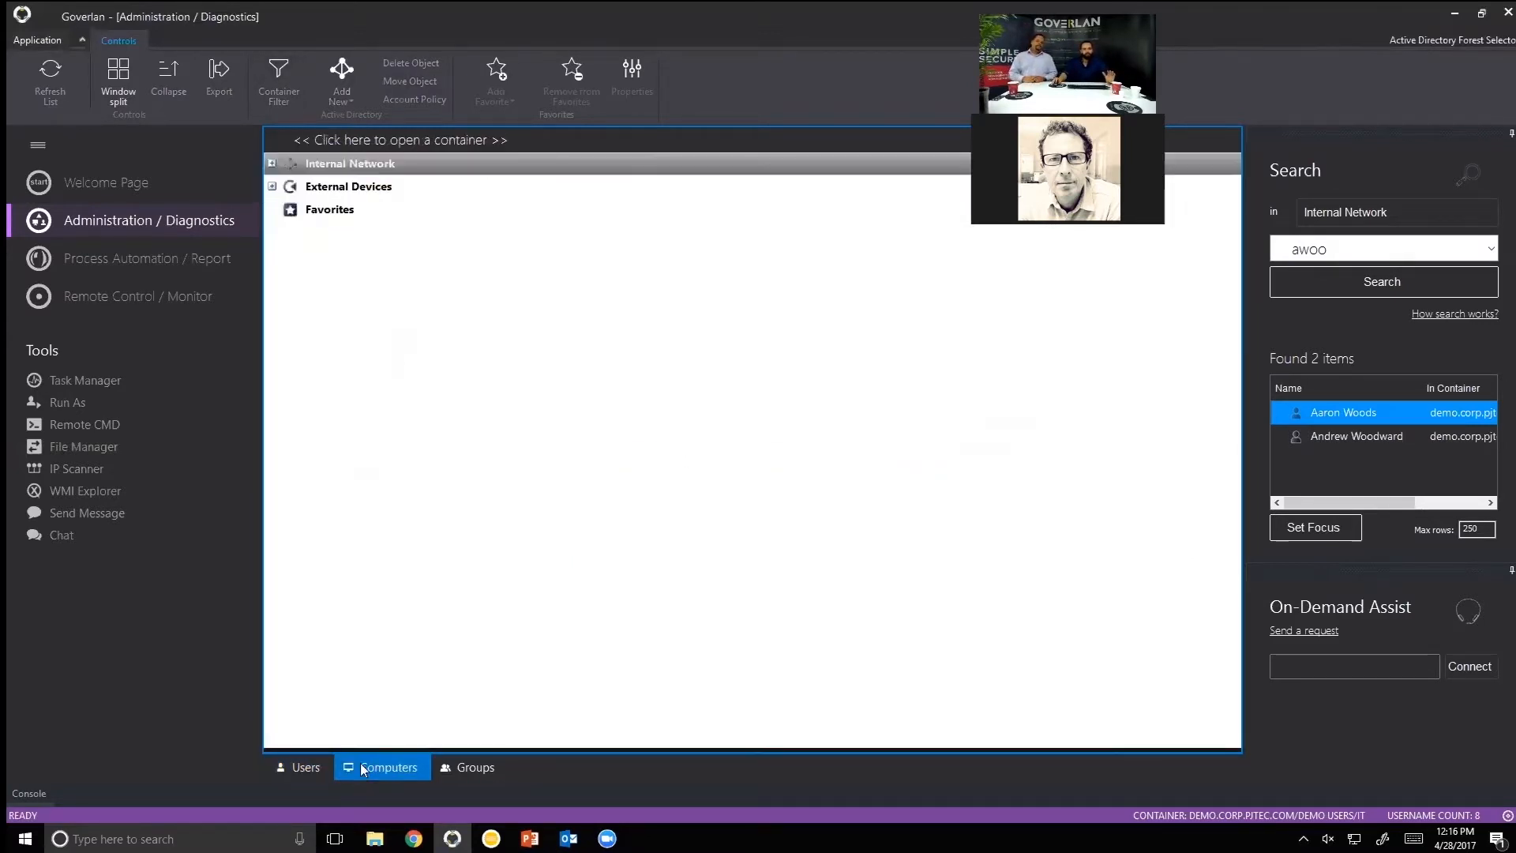
{"action": "left_click", "coordinate": [291, 169]}
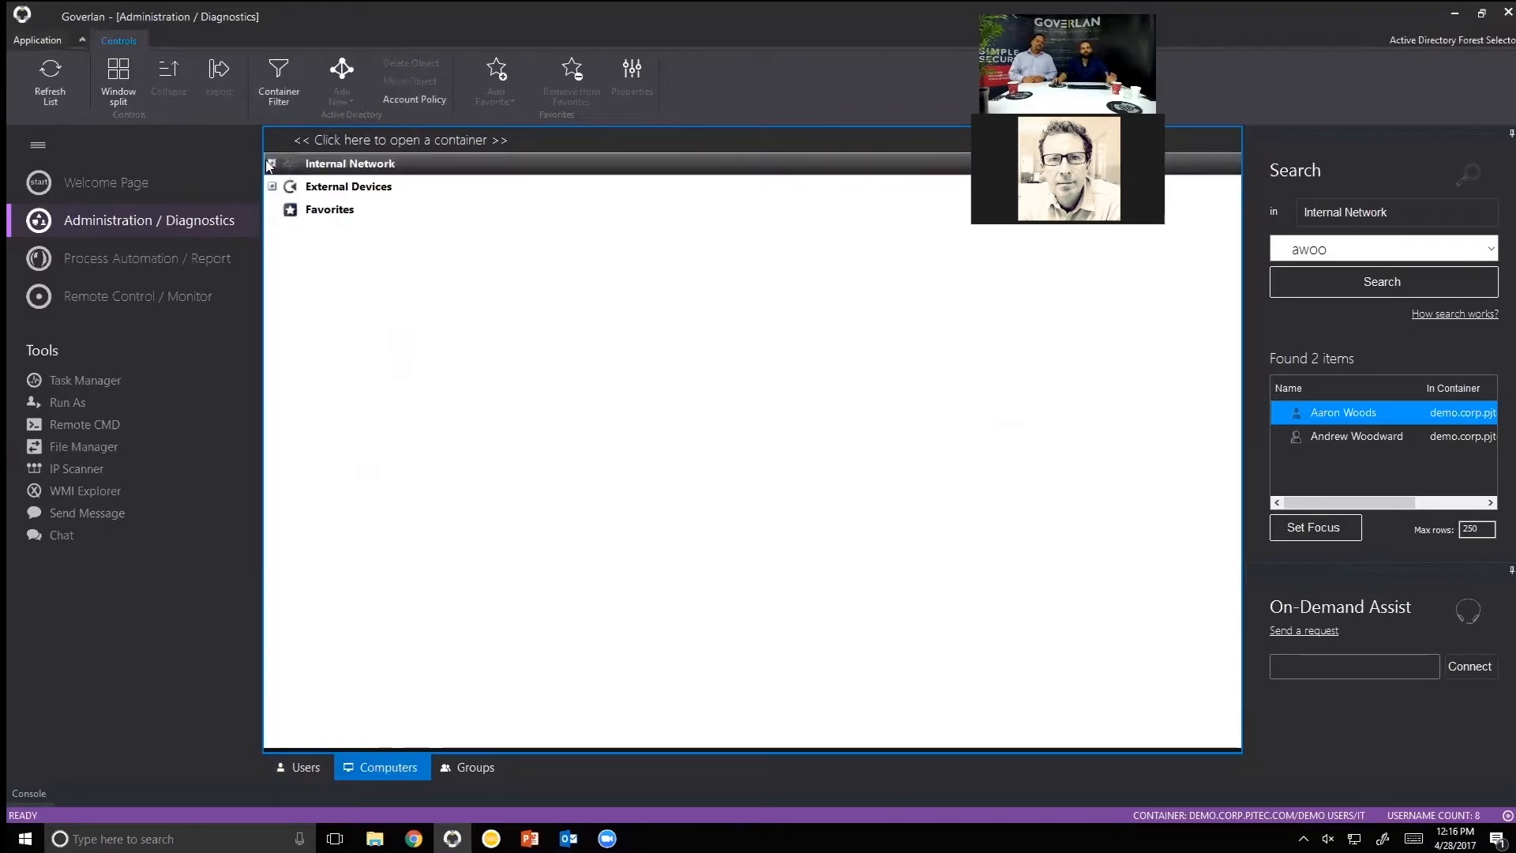
{"action": "left_click", "coordinate": [271, 163]}
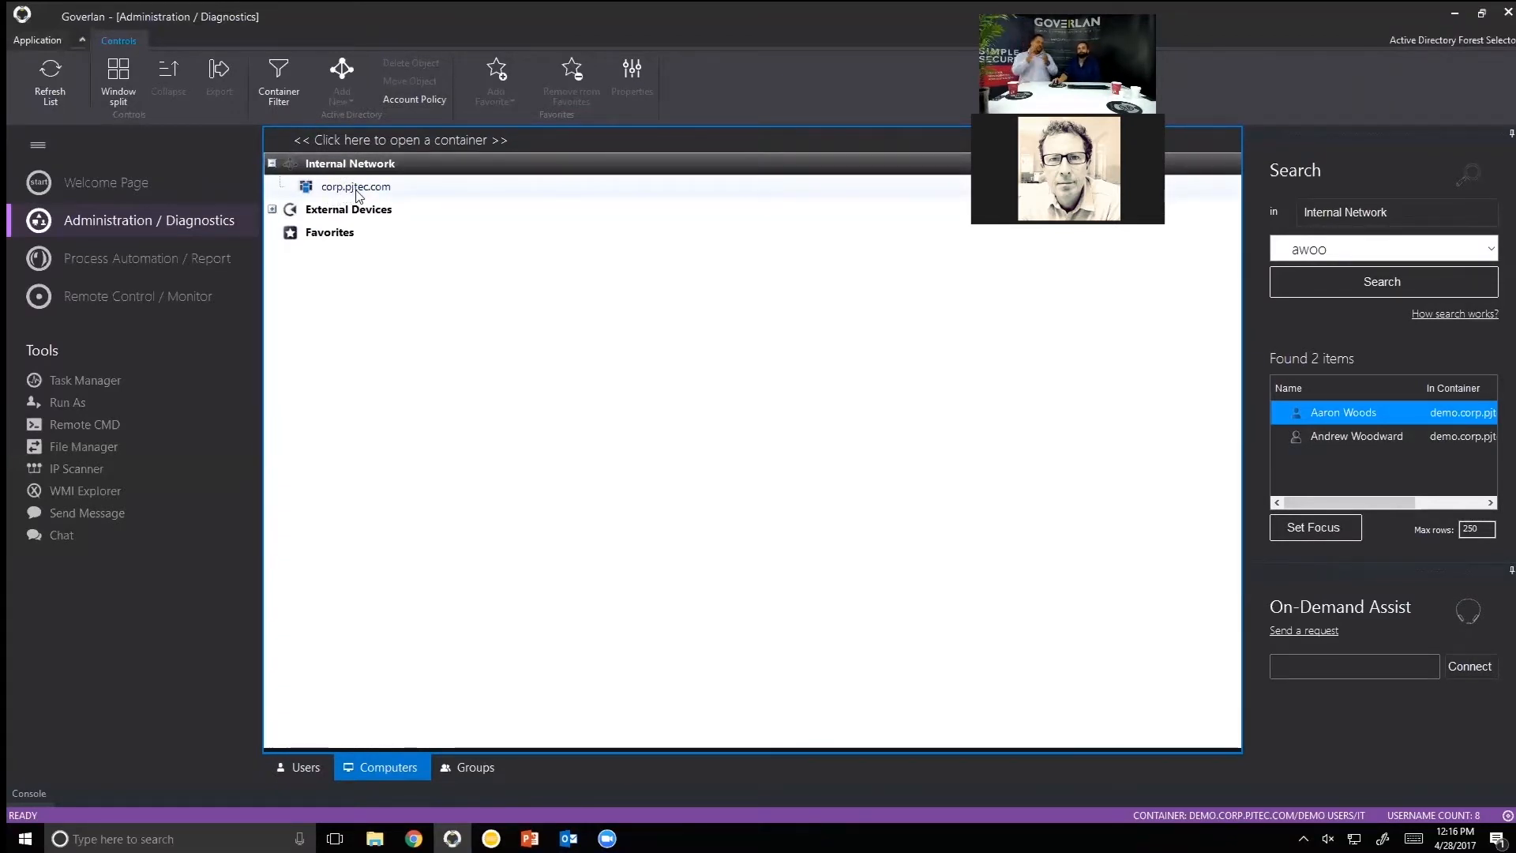
{"action": "left_click", "coordinate": [357, 189]}
{"action": "double_click", "coordinate": [357, 192]}
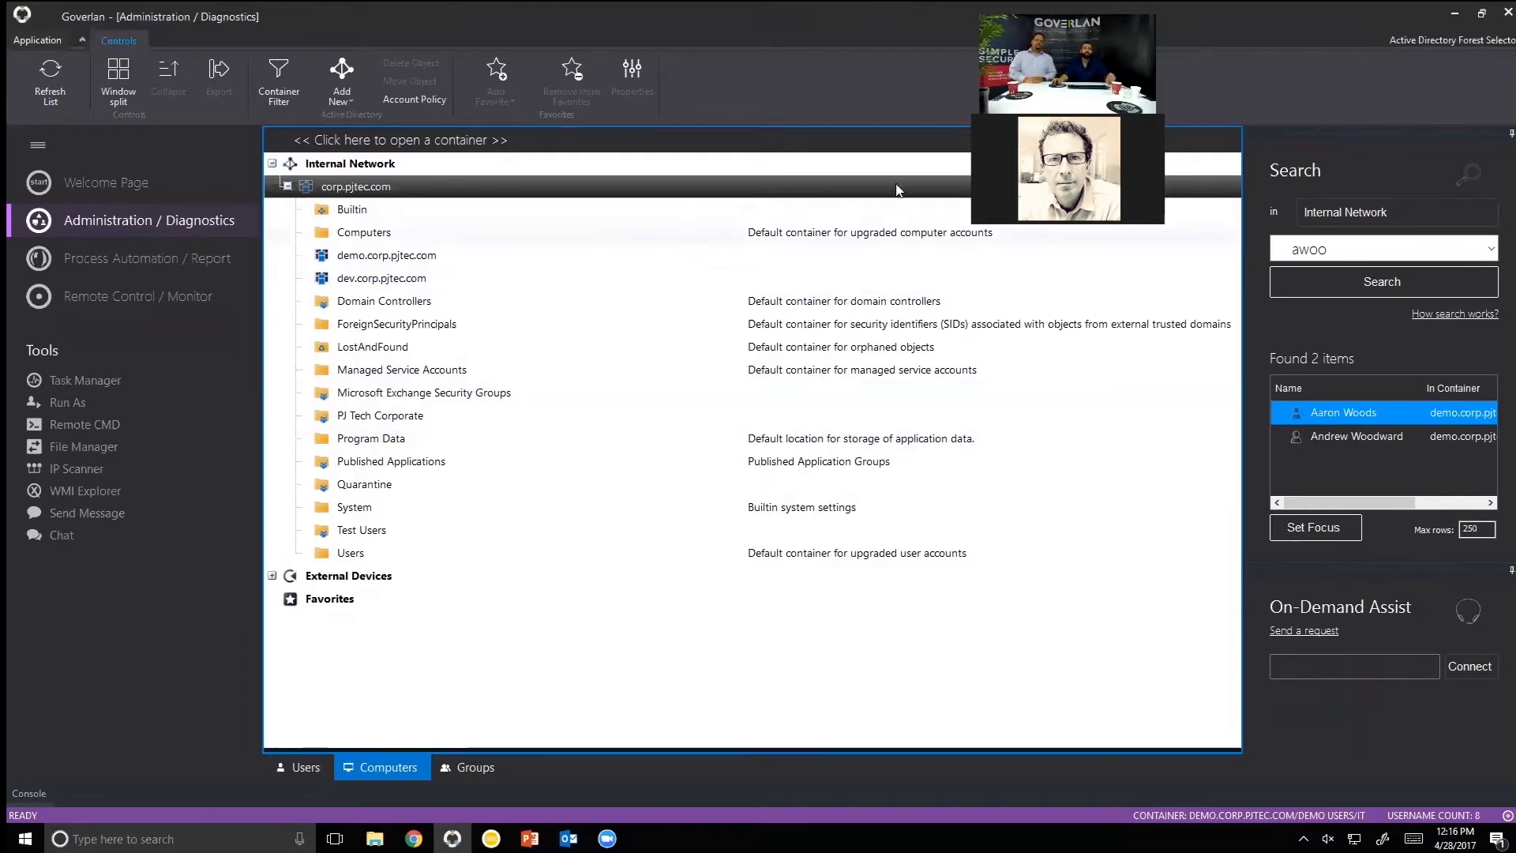
{"action": "left_click", "coordinate": [1421, 38]}
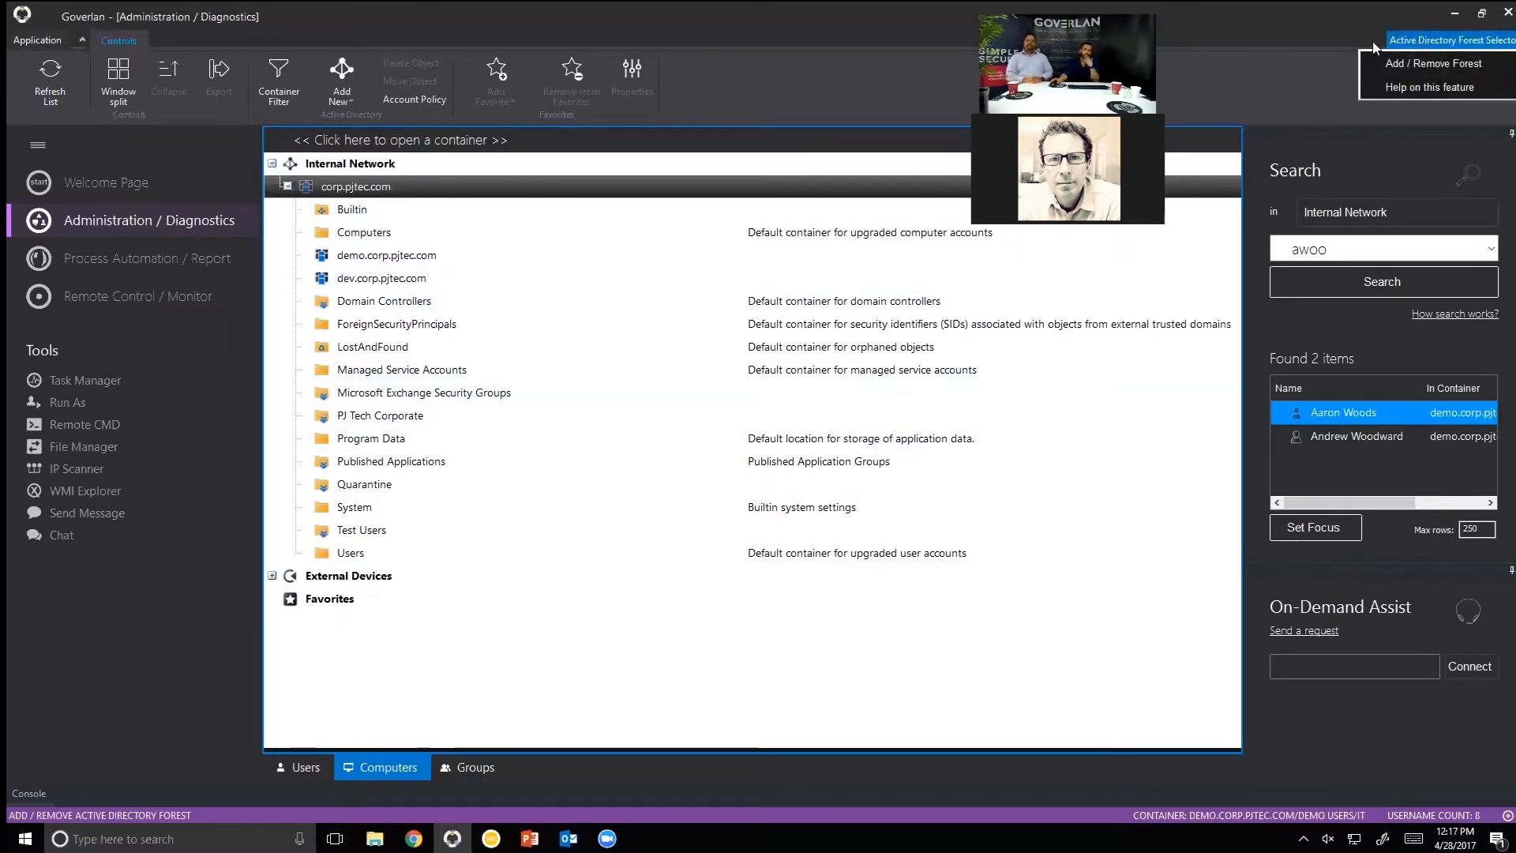
{"action": "left_click", "coordinate": [1347, 24]}
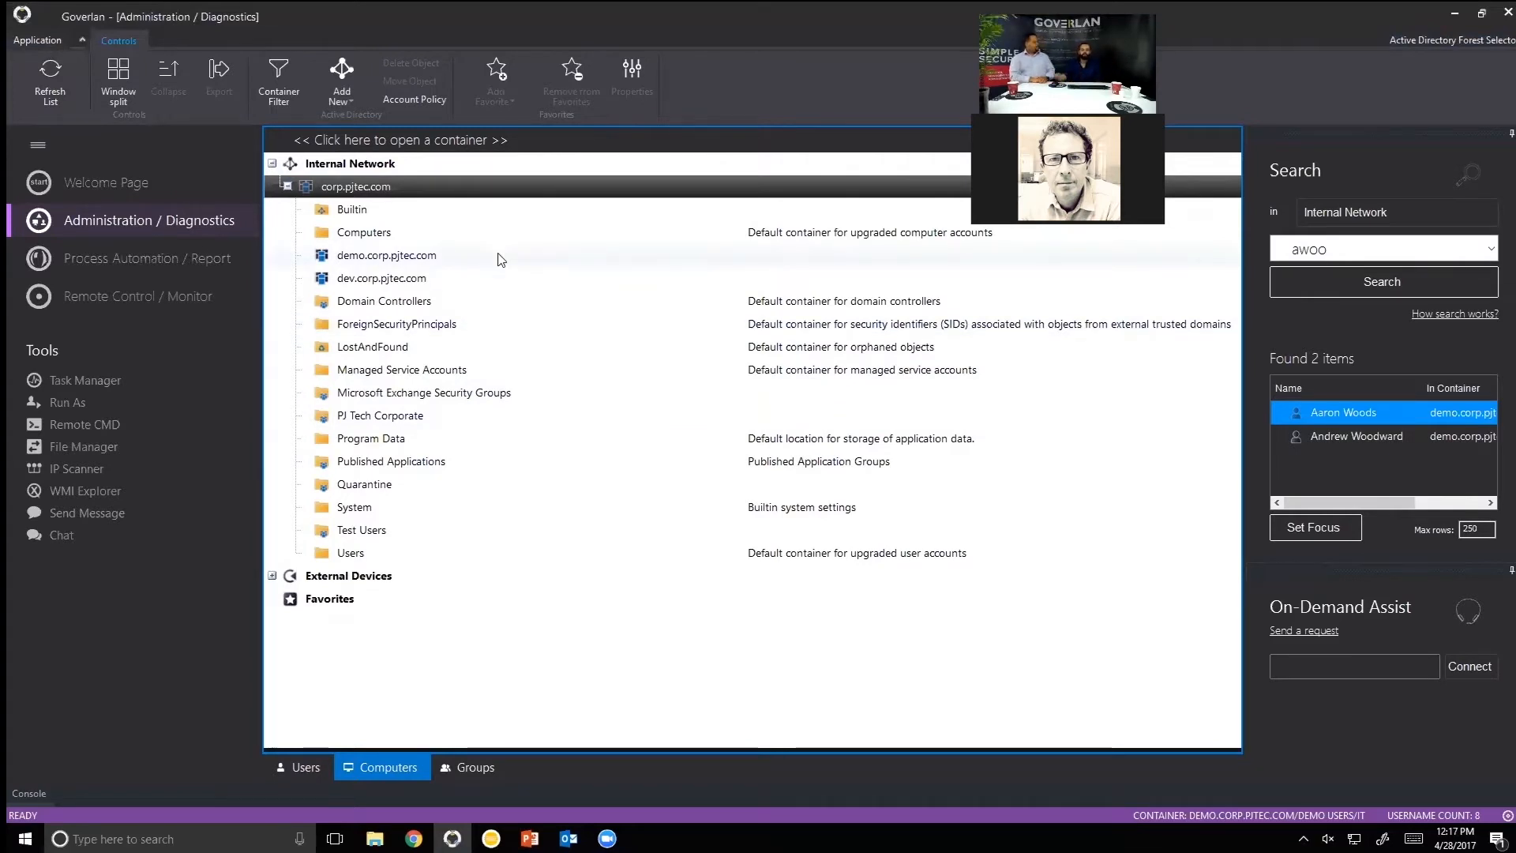
{"action": "left_click", "coordinate": [289, 772]}
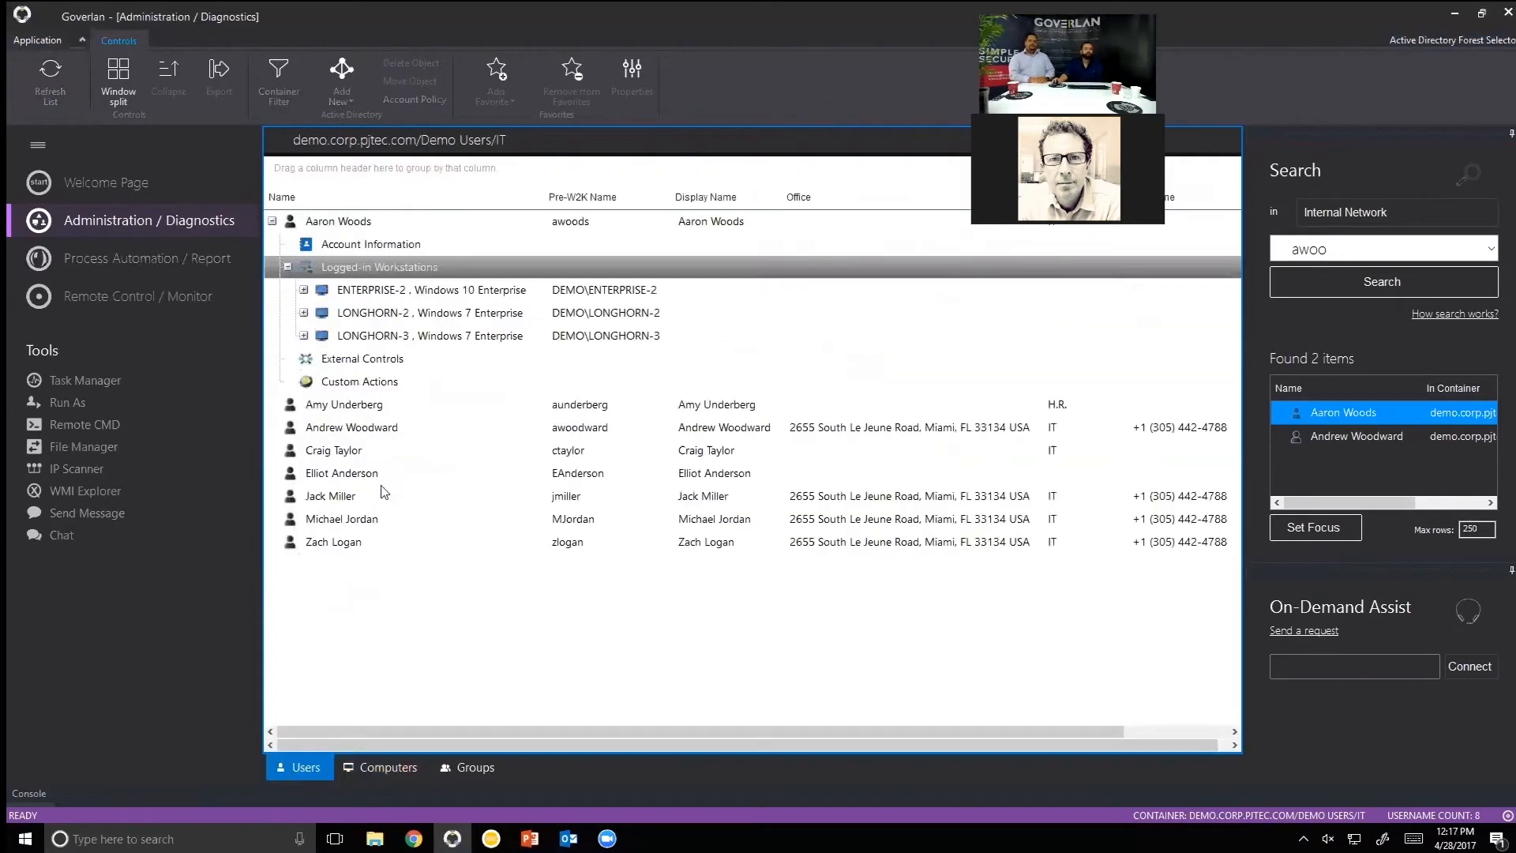
Use ENTERPRISE-2's context menu to set focus to that machine.
{"action": "left_click", "coordinate": [390, 299]}
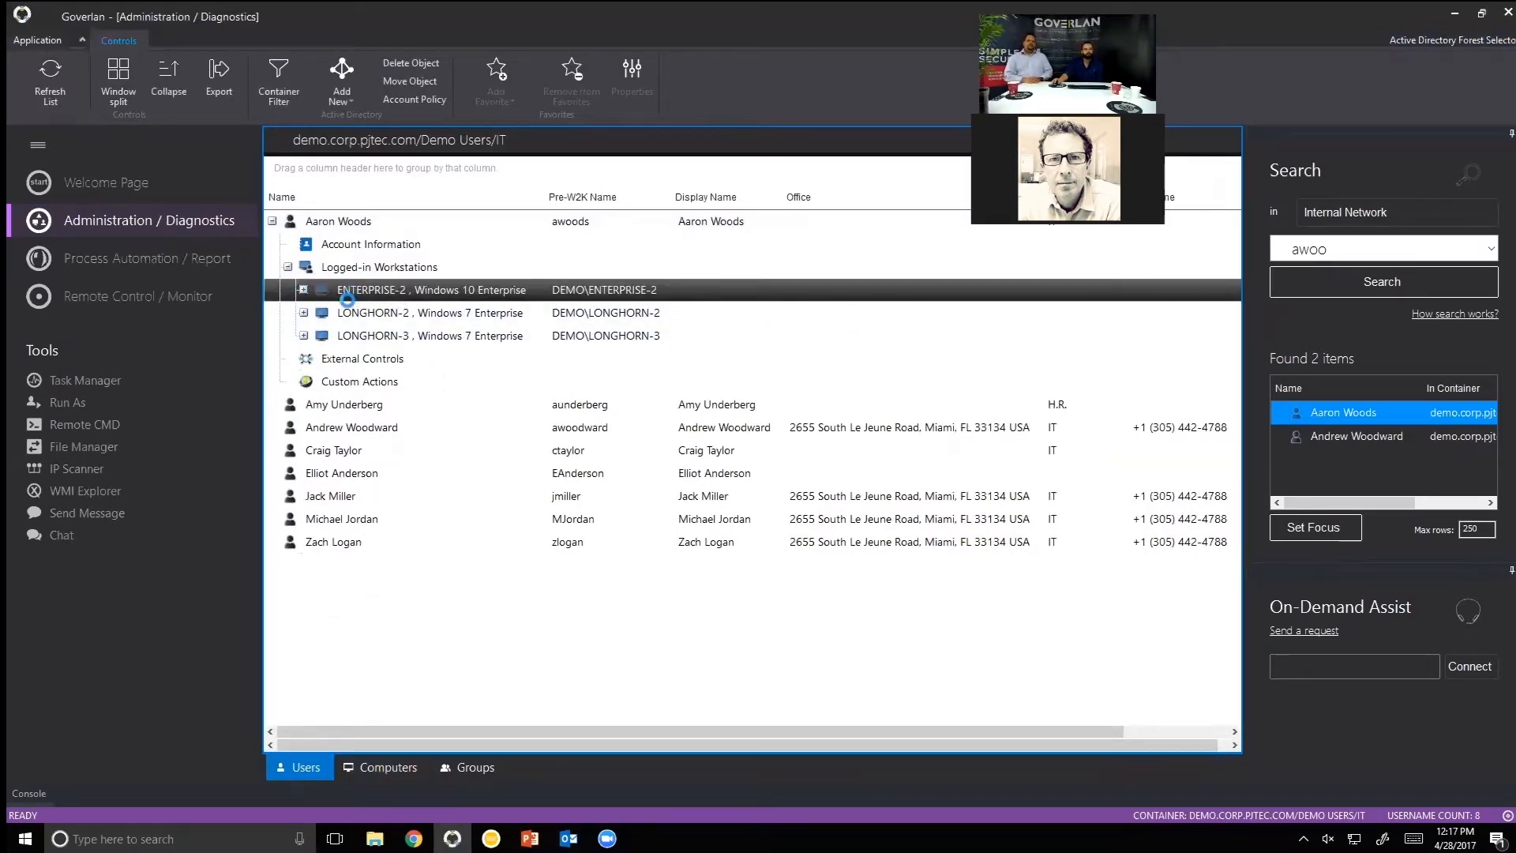
{"action": "right_click", "coordinate": [355, 297]}
{"action": "left_click", "coordinate": [443, 809]}
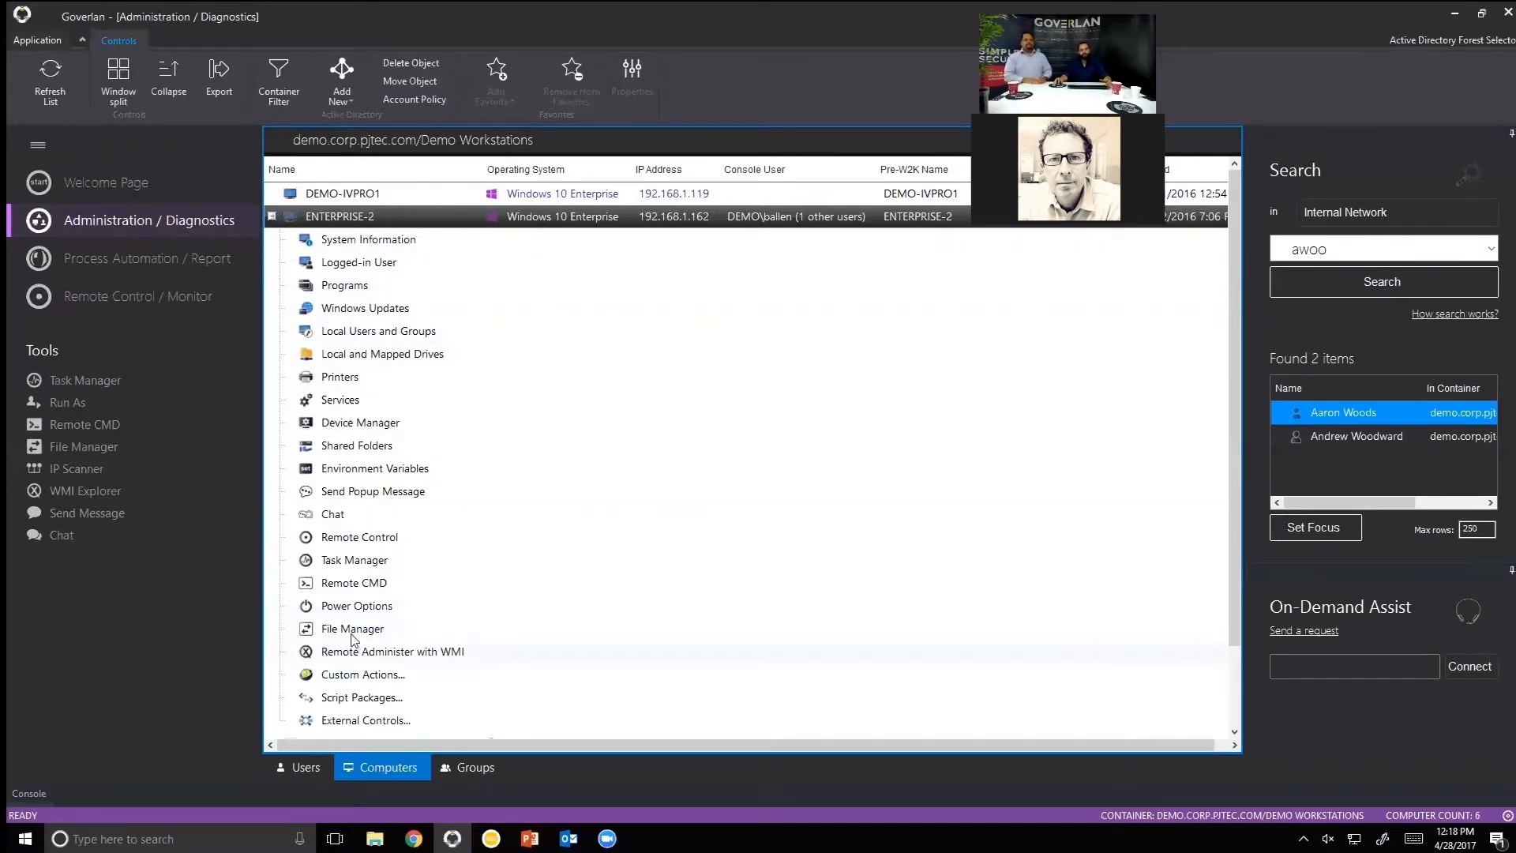
Open ENTERPRISE-2's System Information and scroll down to its hardware details.
{"action": "left_click", "coordinate": [400, 240]}
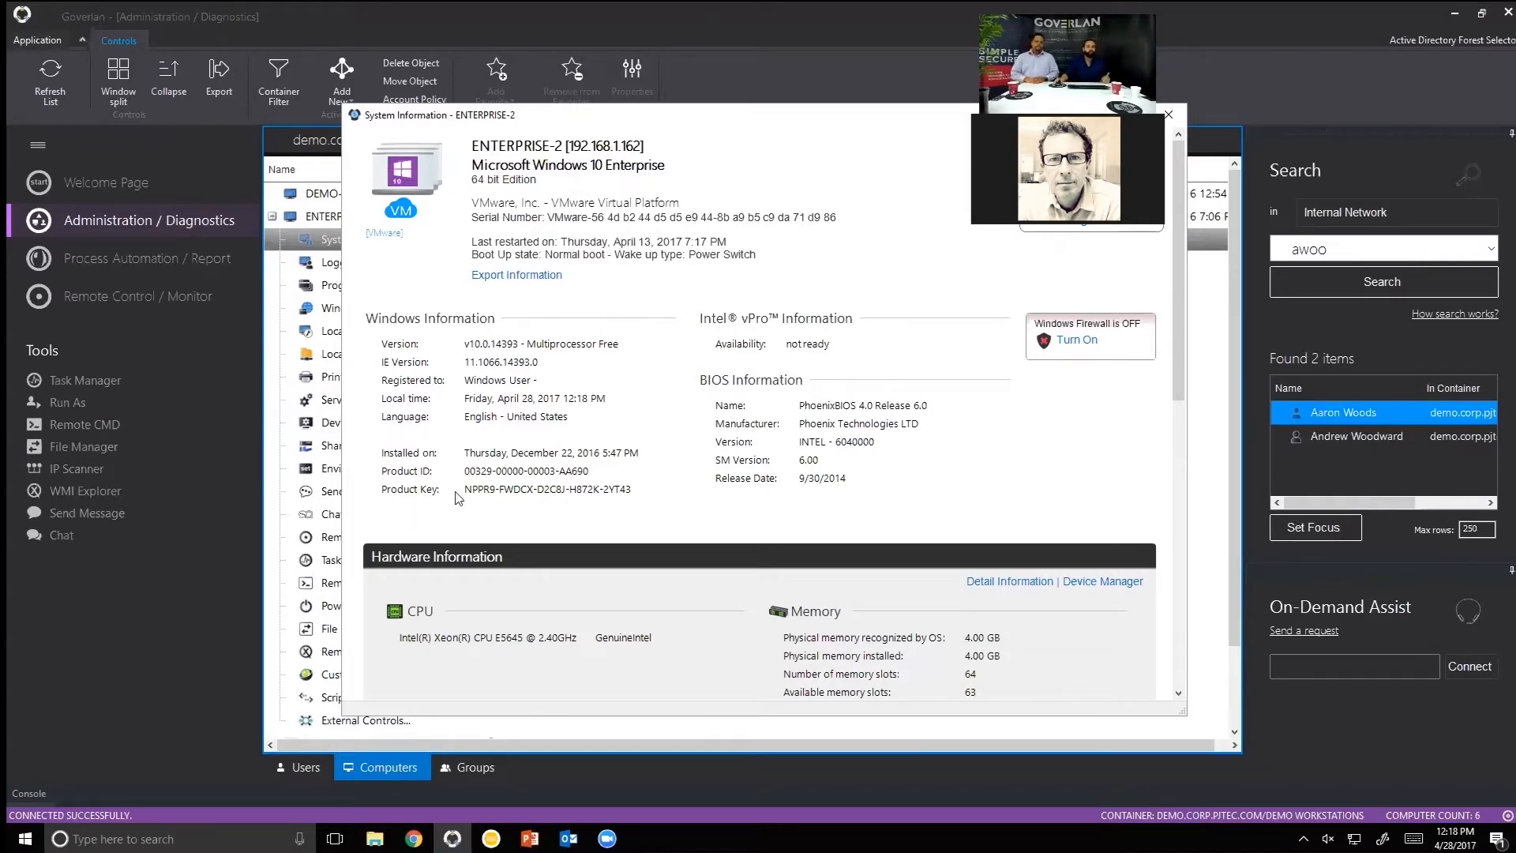
{"action": "scroll", "coordinate": [743, 454], "scroll_direction": "down", "scroll_amount": 2}
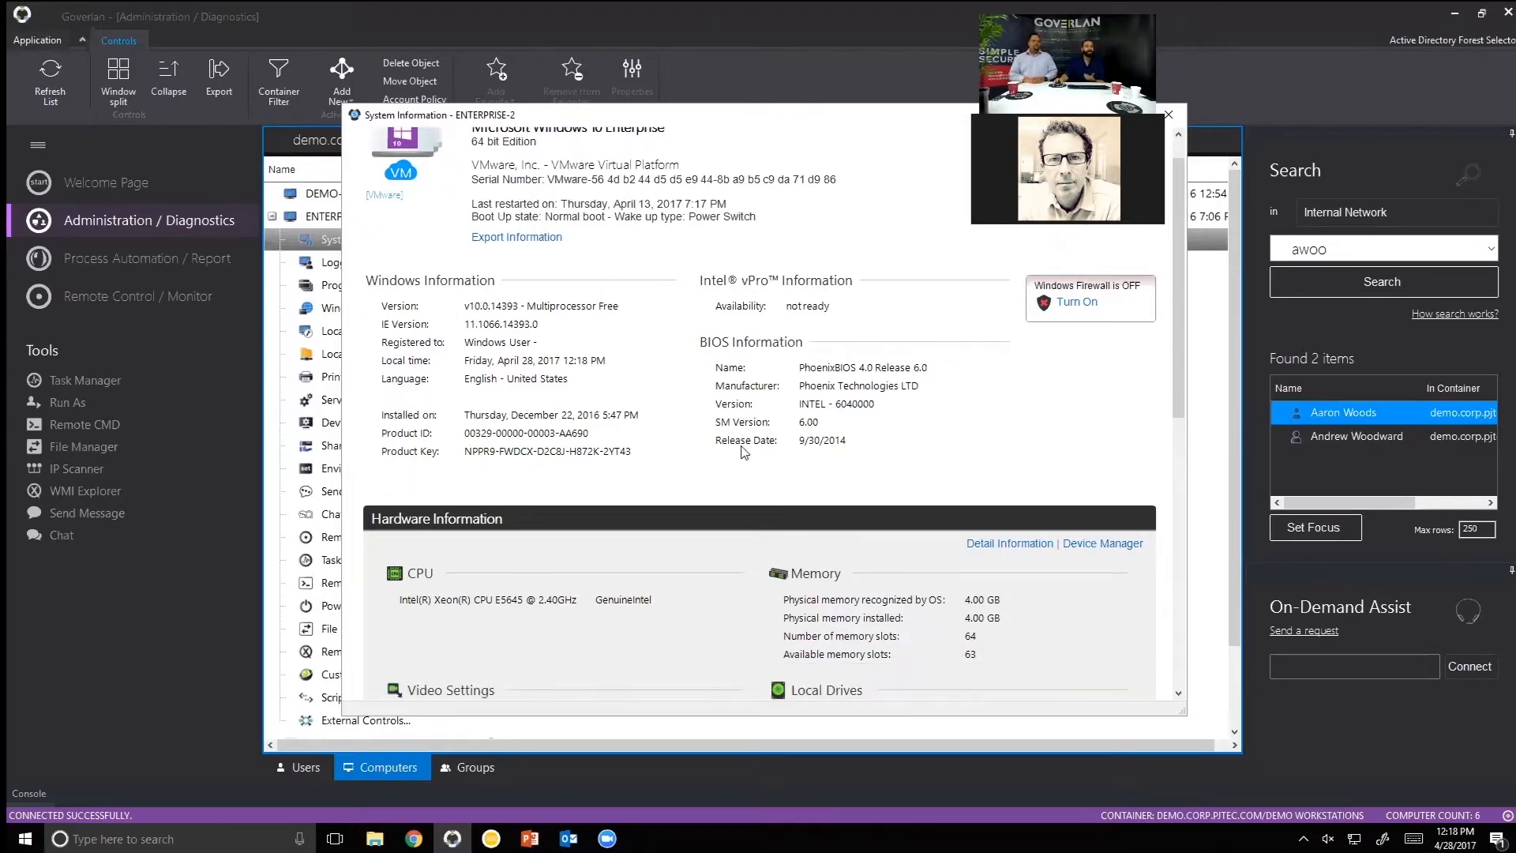
{"action": "scroll", "coordinate": [743, 454], "scroll_direction": "down", "scroll_amount": 1}
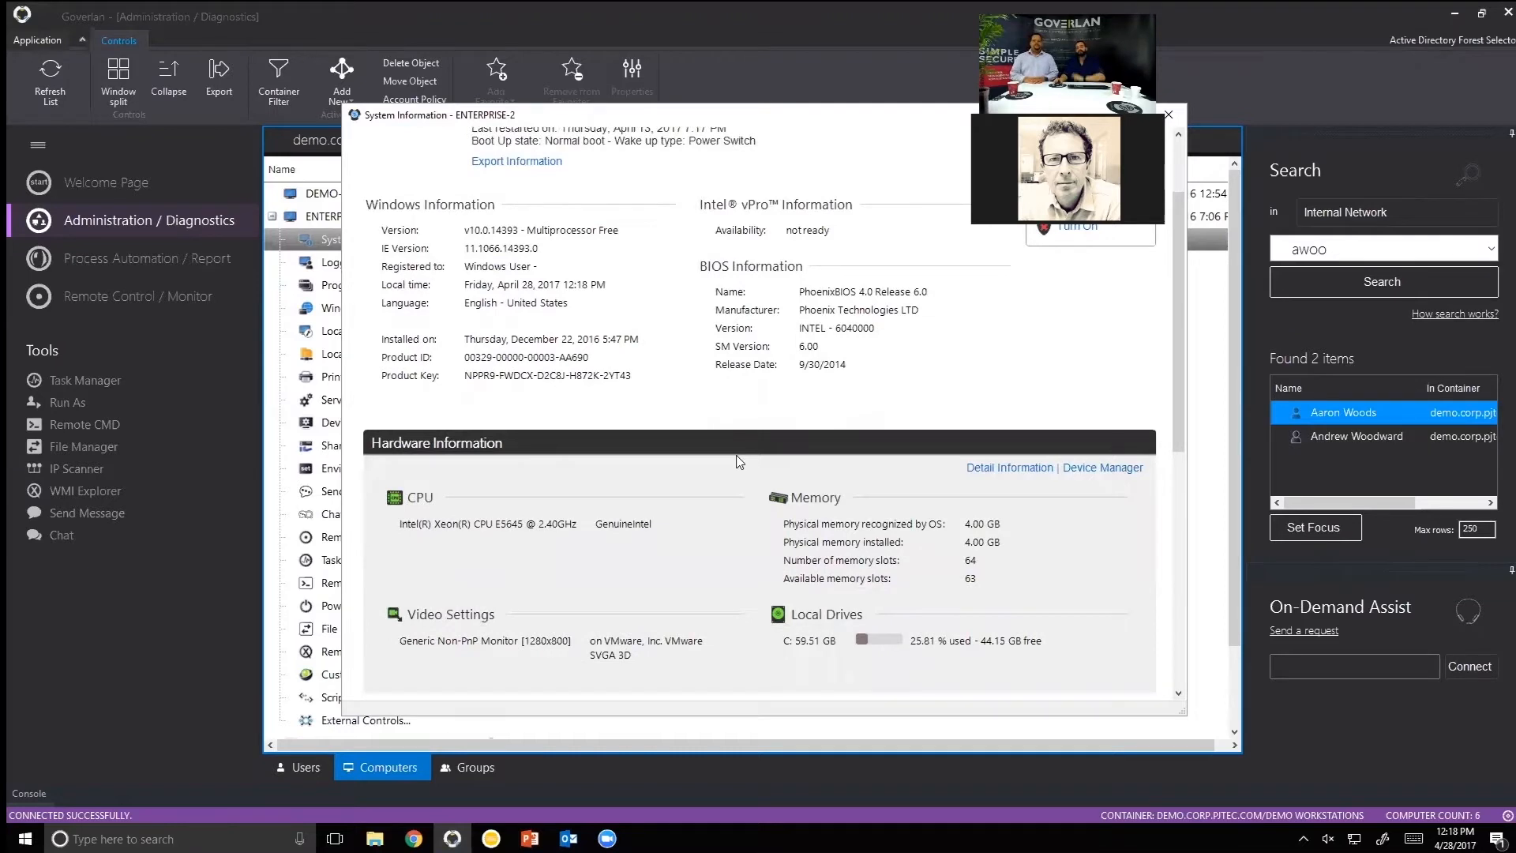
{"action": "scroll", "coordinate": [742, 454], "scroll_direction": "down", "scroll_amount": 1}
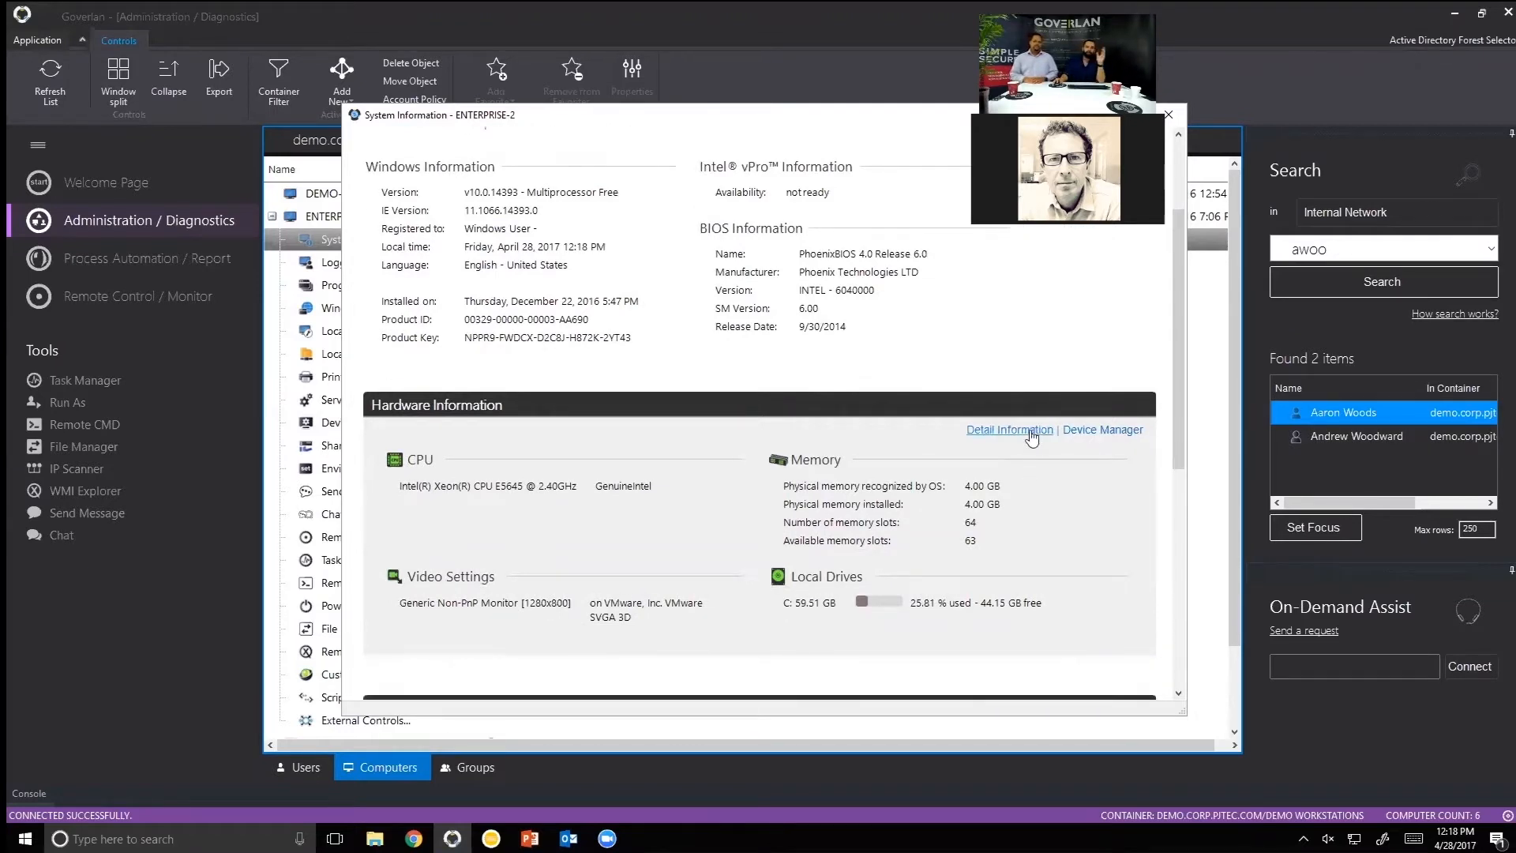
{"action": "left_click", "coordinate": [1030, 433]}
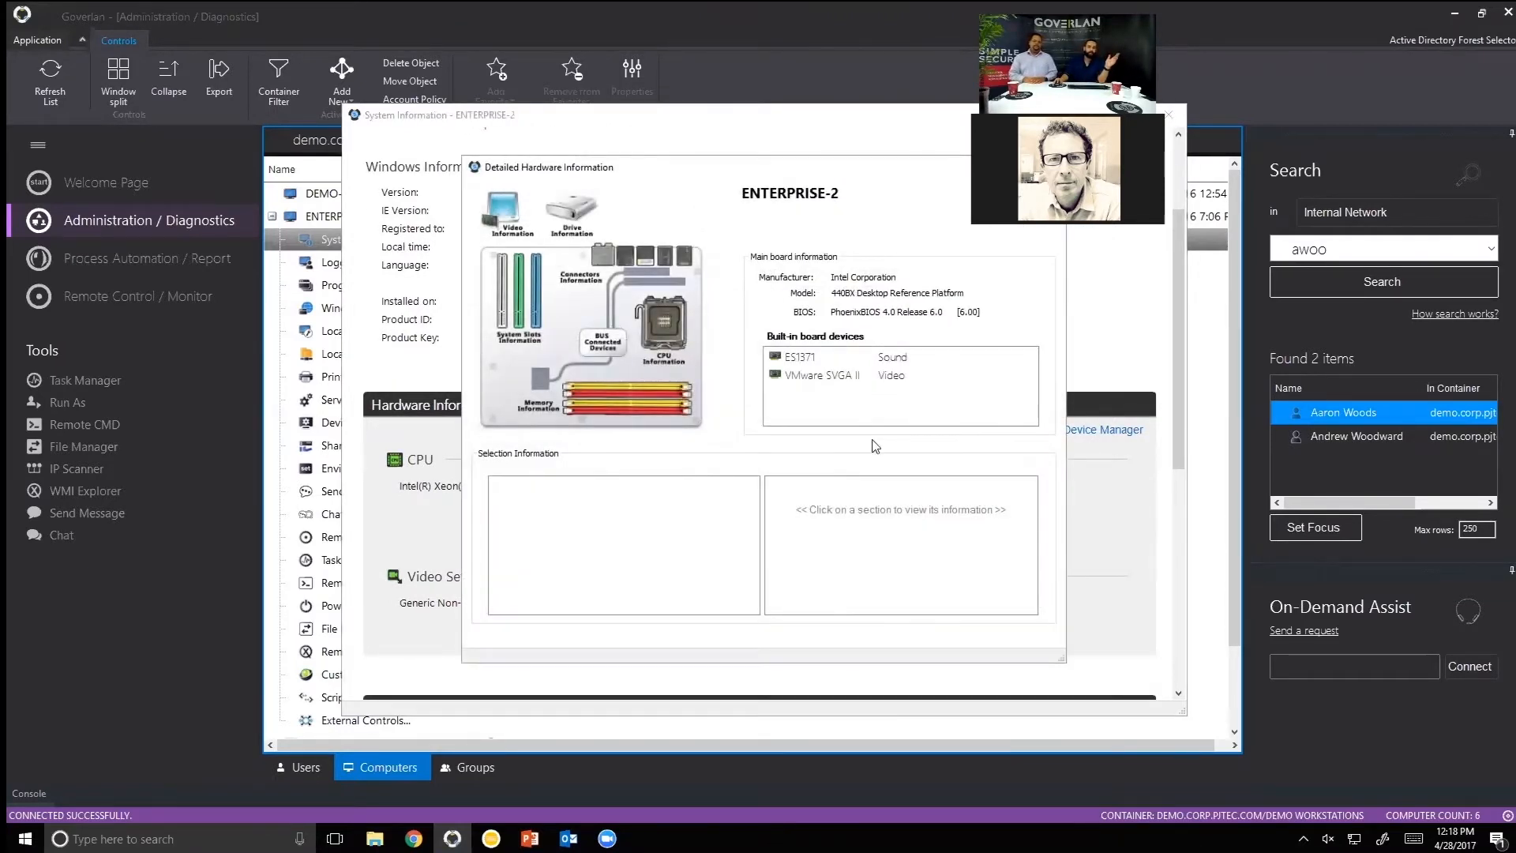
{"action": "left_click", "coordinate": [674, 397]}
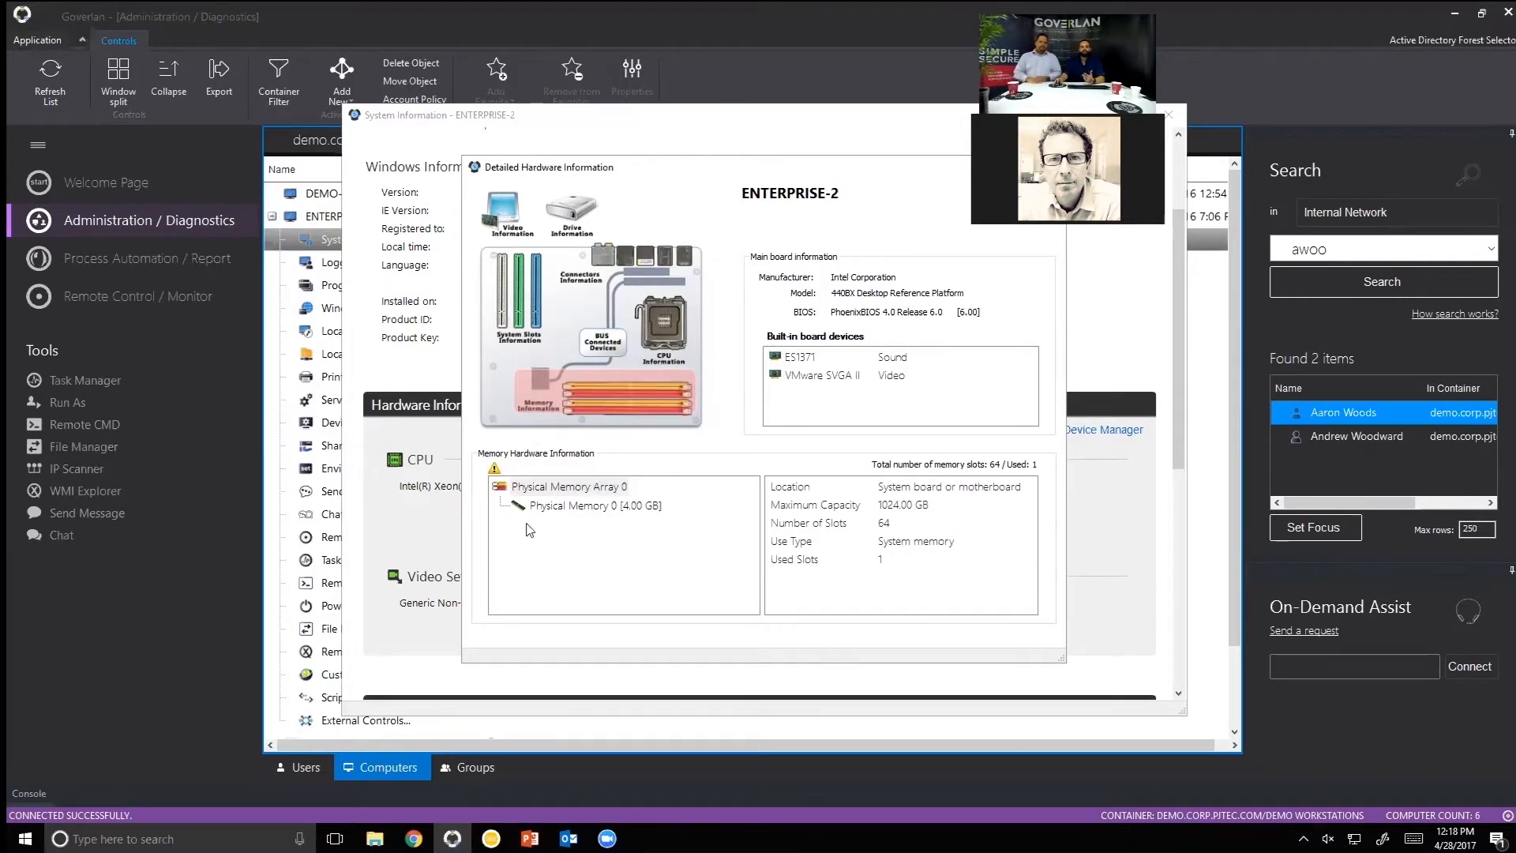
{"action": "left_click", "coordinate": [551, 491]}
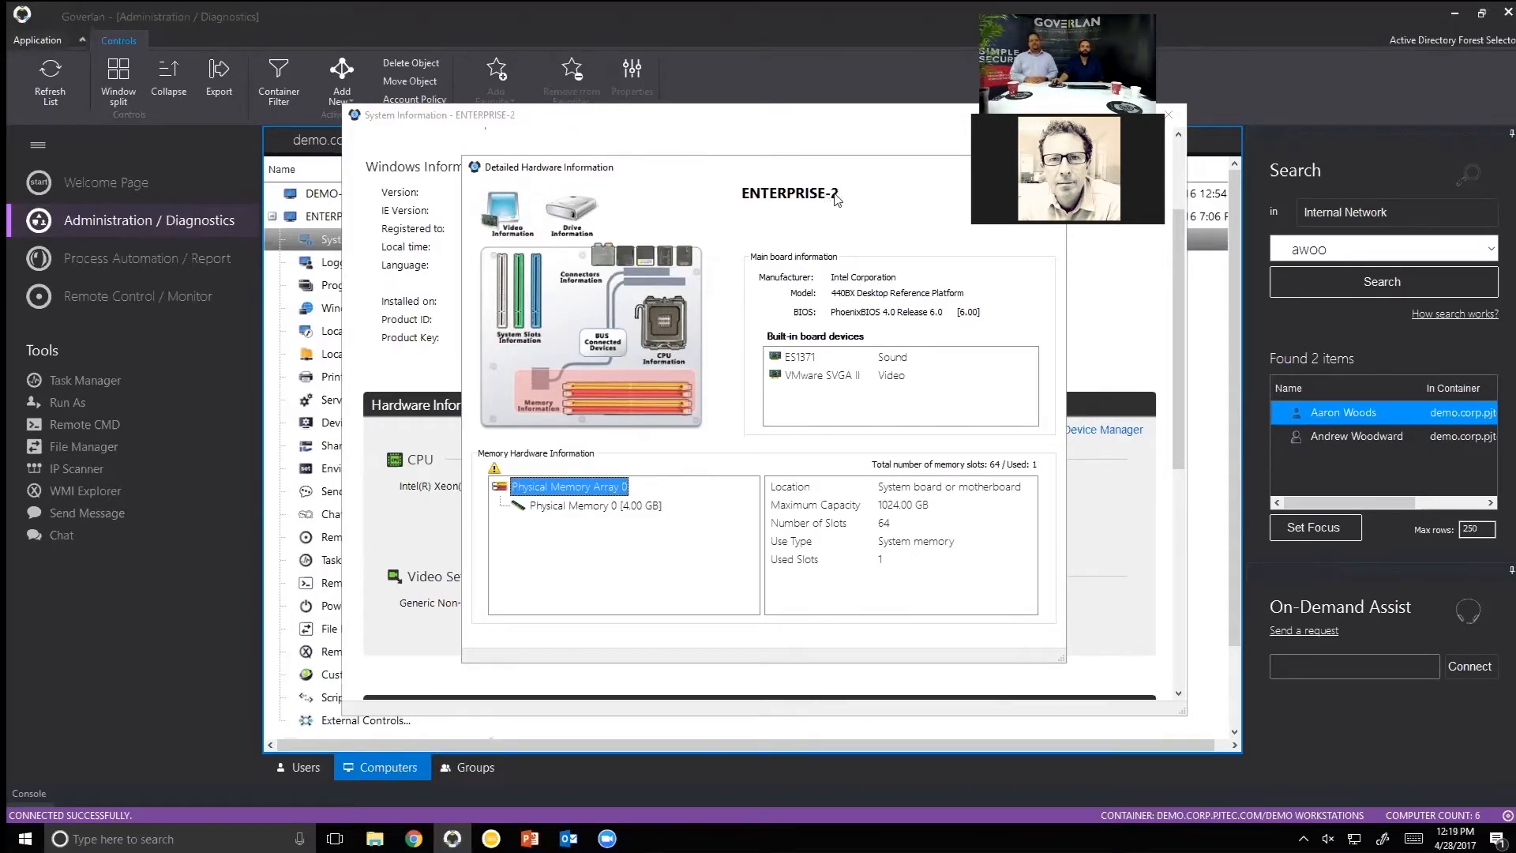
{"action": "left_click_drag", "start_coordinate": [978, 166], "coordinate": [797, 225]}
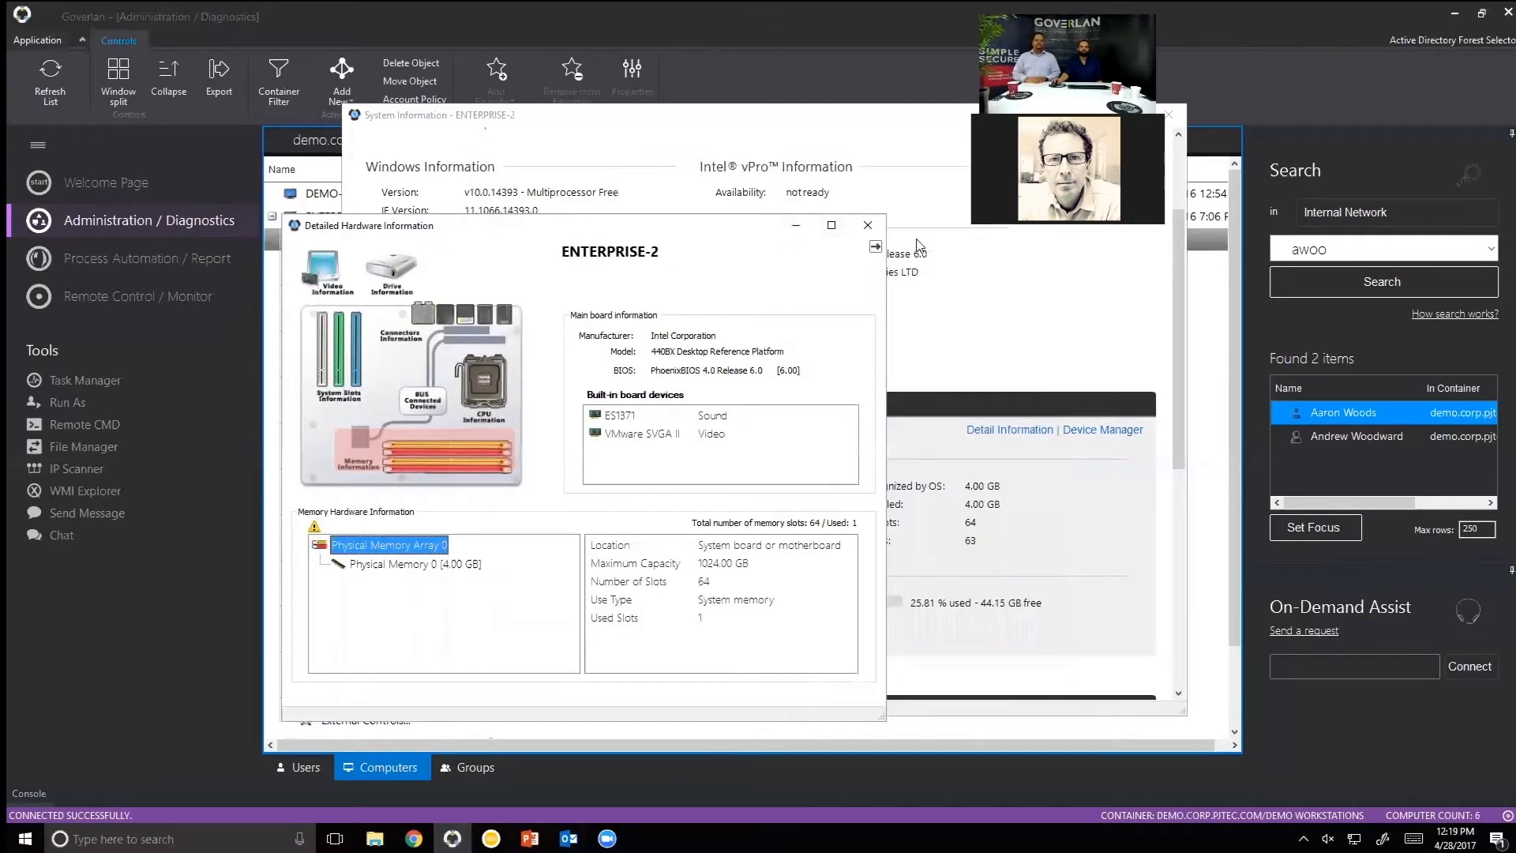
{"action": "left_click", "coordinate": [878, 229]}
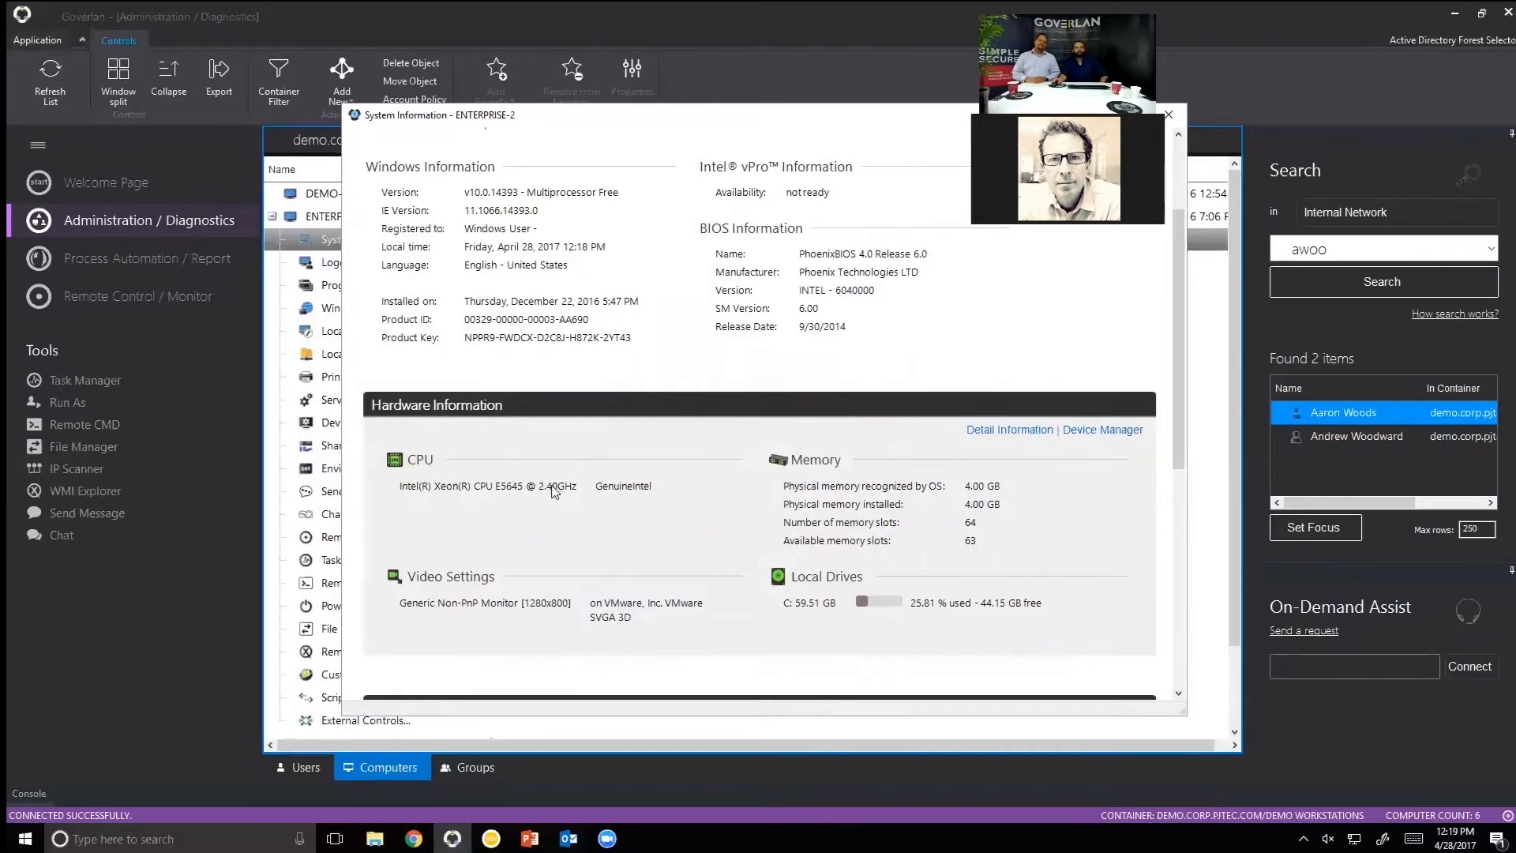
Scroll through ENTERPRISE-2's remaining system details, reposition the window, then close it.
{"action": "scroll", "coordinate": [545, 498], "scroll_direction": "down", "scroll_amount": 3}
{"action": "scroll", "coordinate": [543, 502], "scroll_direction": "down", "scroll_amount": 2}
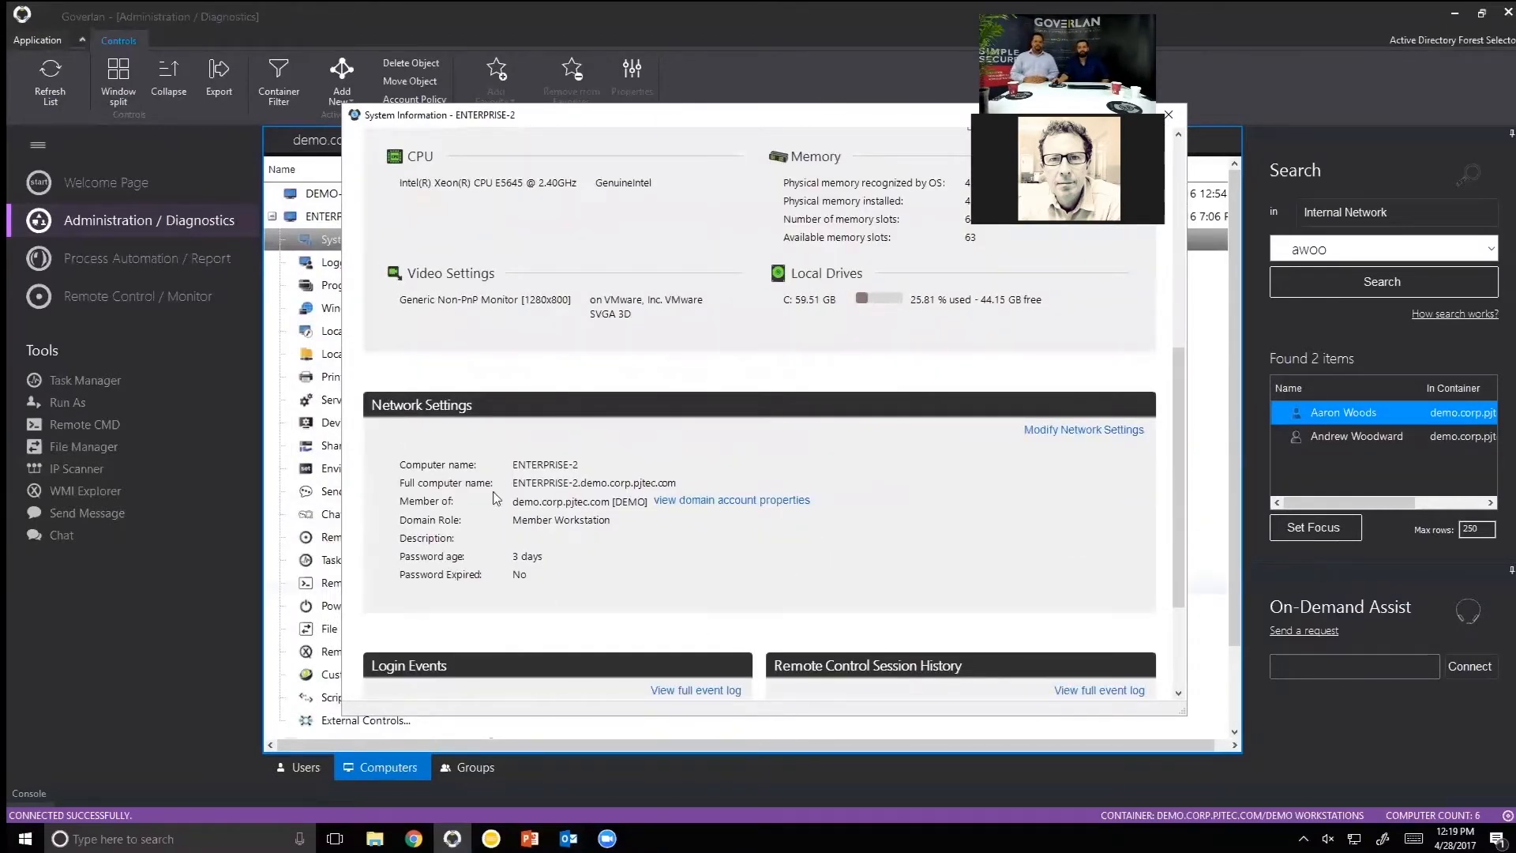
{"action": "scroll", "coordinate": [476, 563], "scroll_direction": "down", "scroll_amount": 1}
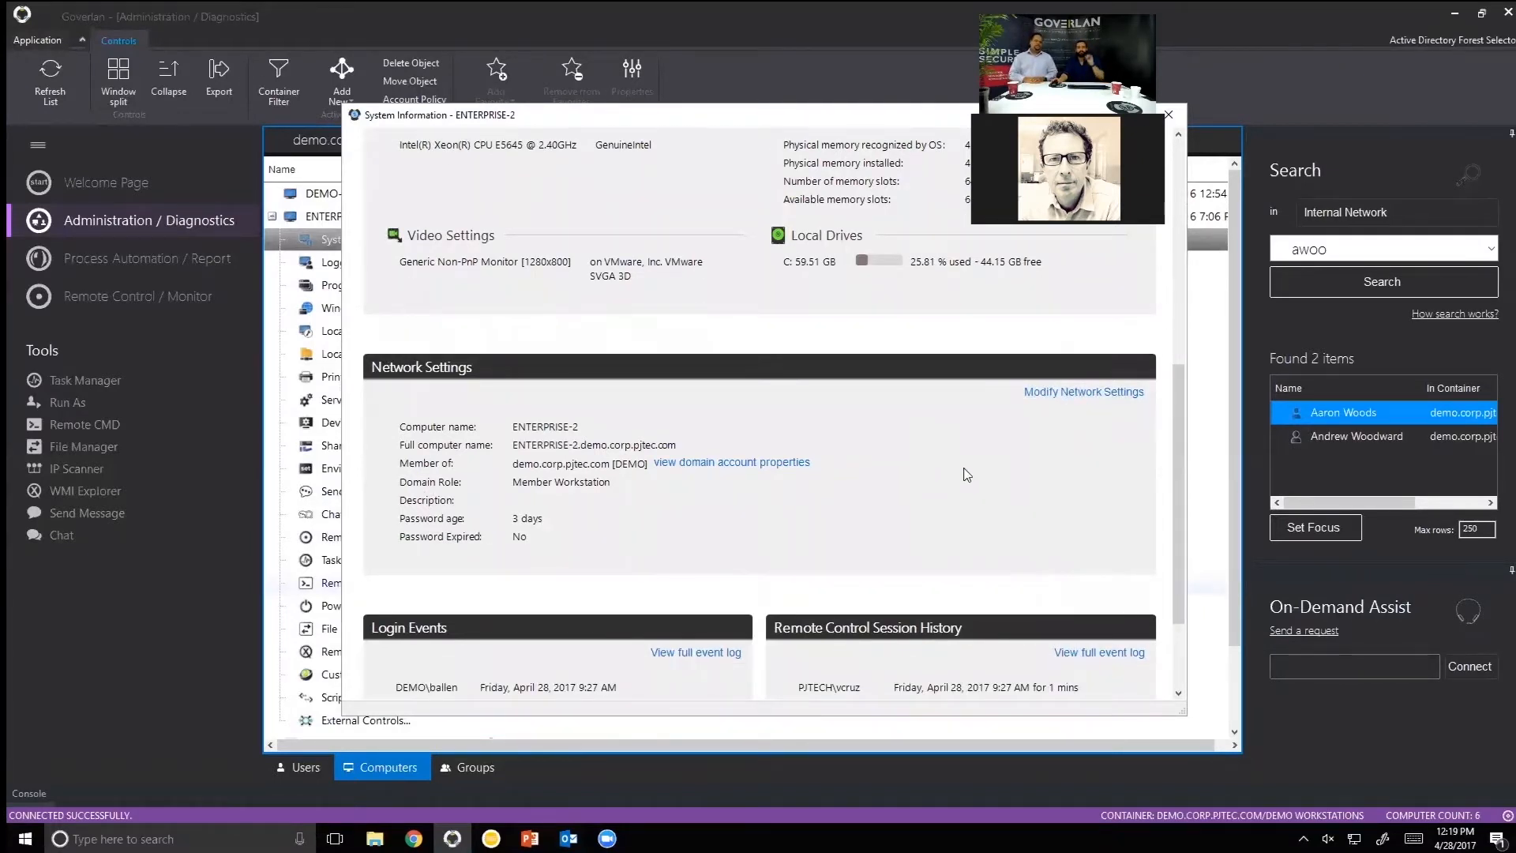
{"action": "scroll", "coordinate": [967, 478], "scroll_direction": "down", "scroll_amount": 4}
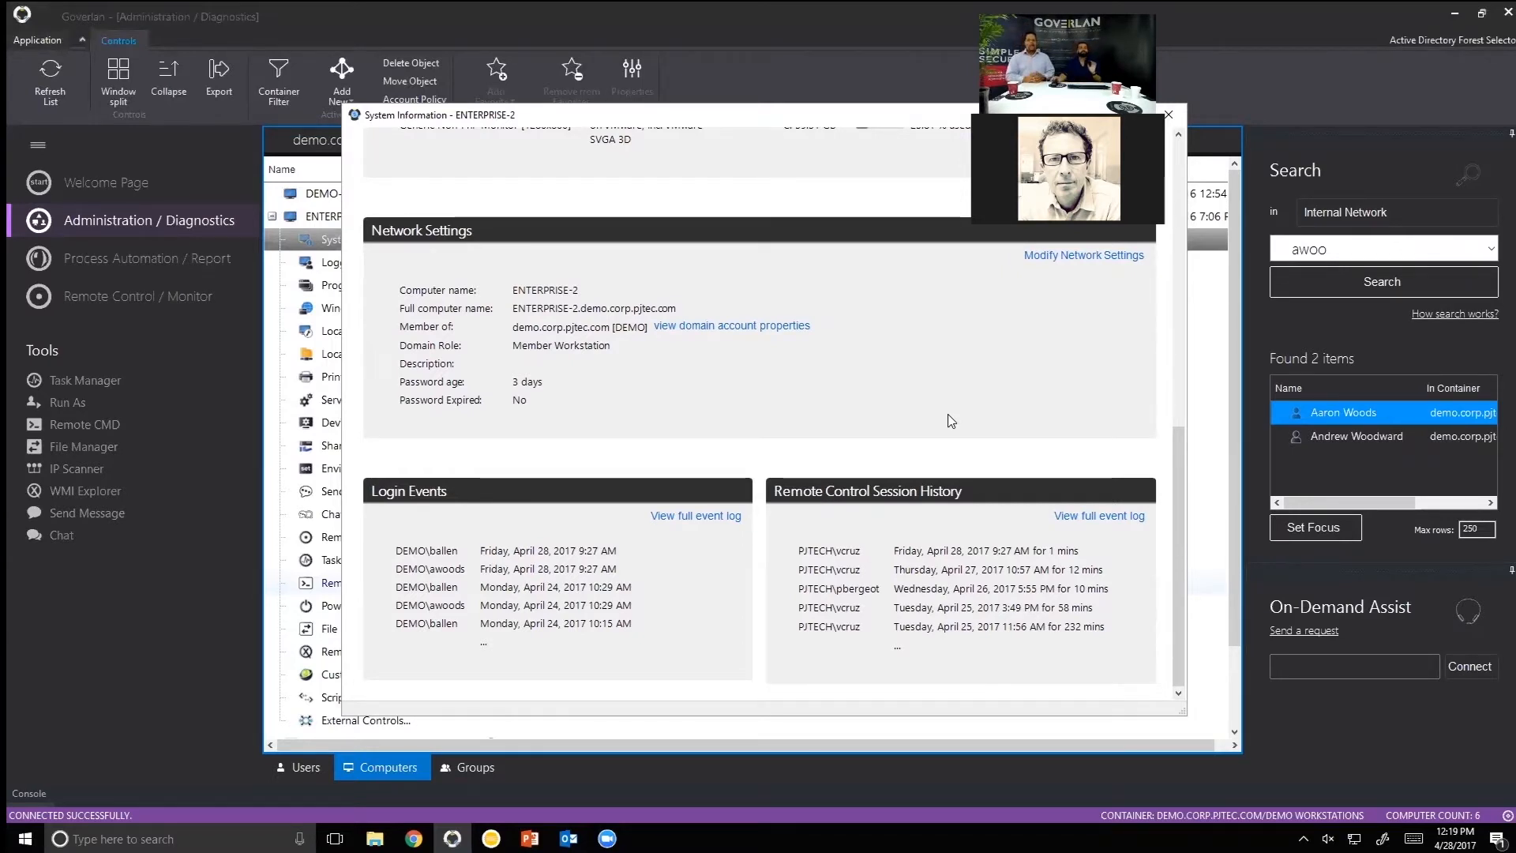
{"action": "scroll", "coordinate": [951, 421], "scroll_direction": "up", "scroll_amount": 10}
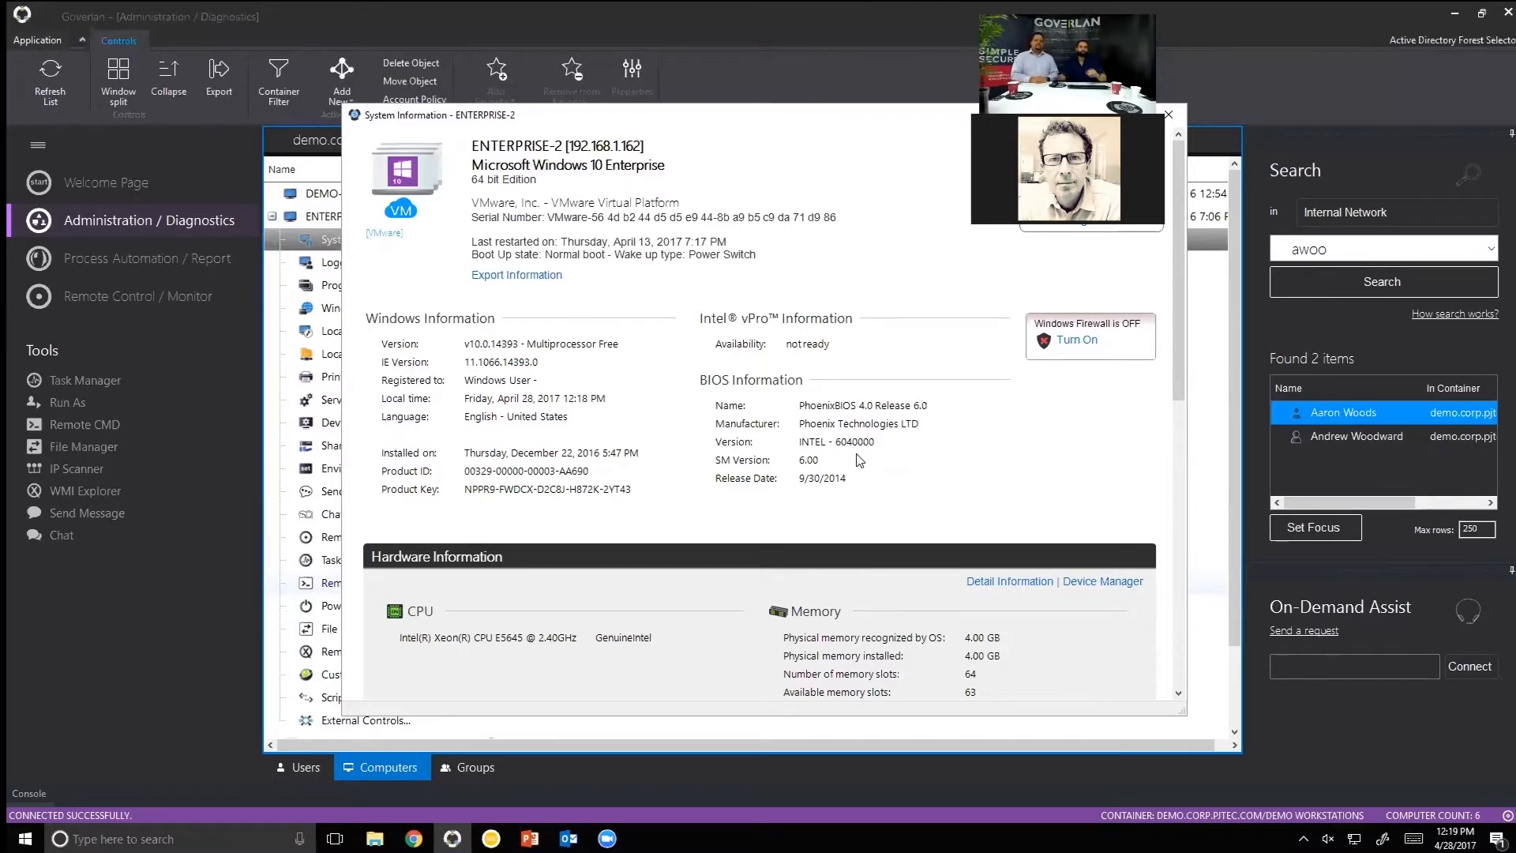
{"action": "scroll", "coordinate": [650, 521], "scroll_direction": "down", "scroll_amount": 3}
{"action": "scroll", "coordinate": [650, 521], "scroll_direction": "down", "scroll_amount": 7}
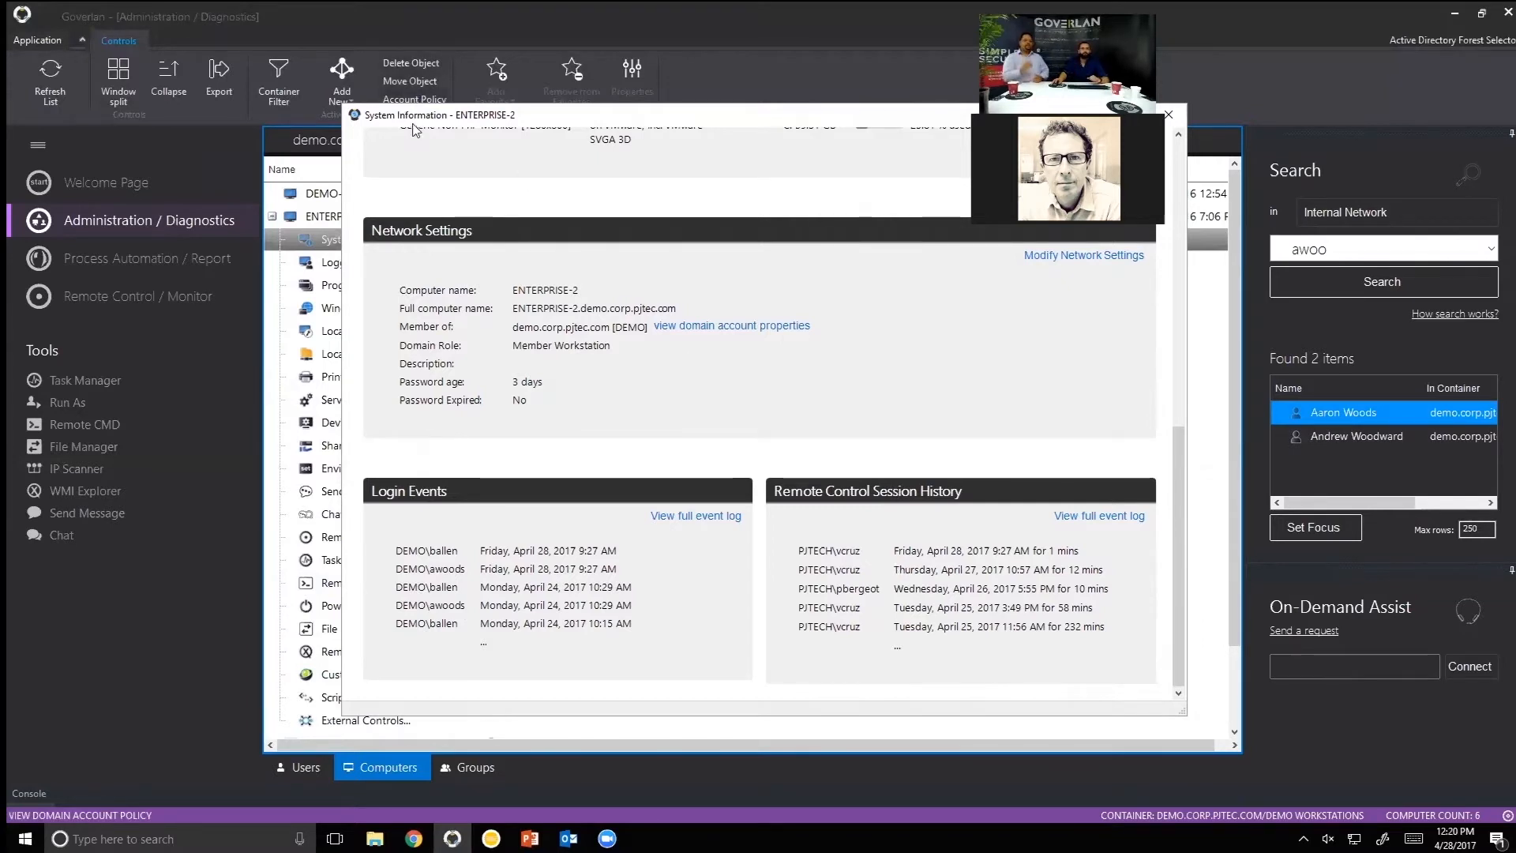
{"action": "left_click_drag", "start_coordinate": [416, 122], "coordinate": [403, 219]}
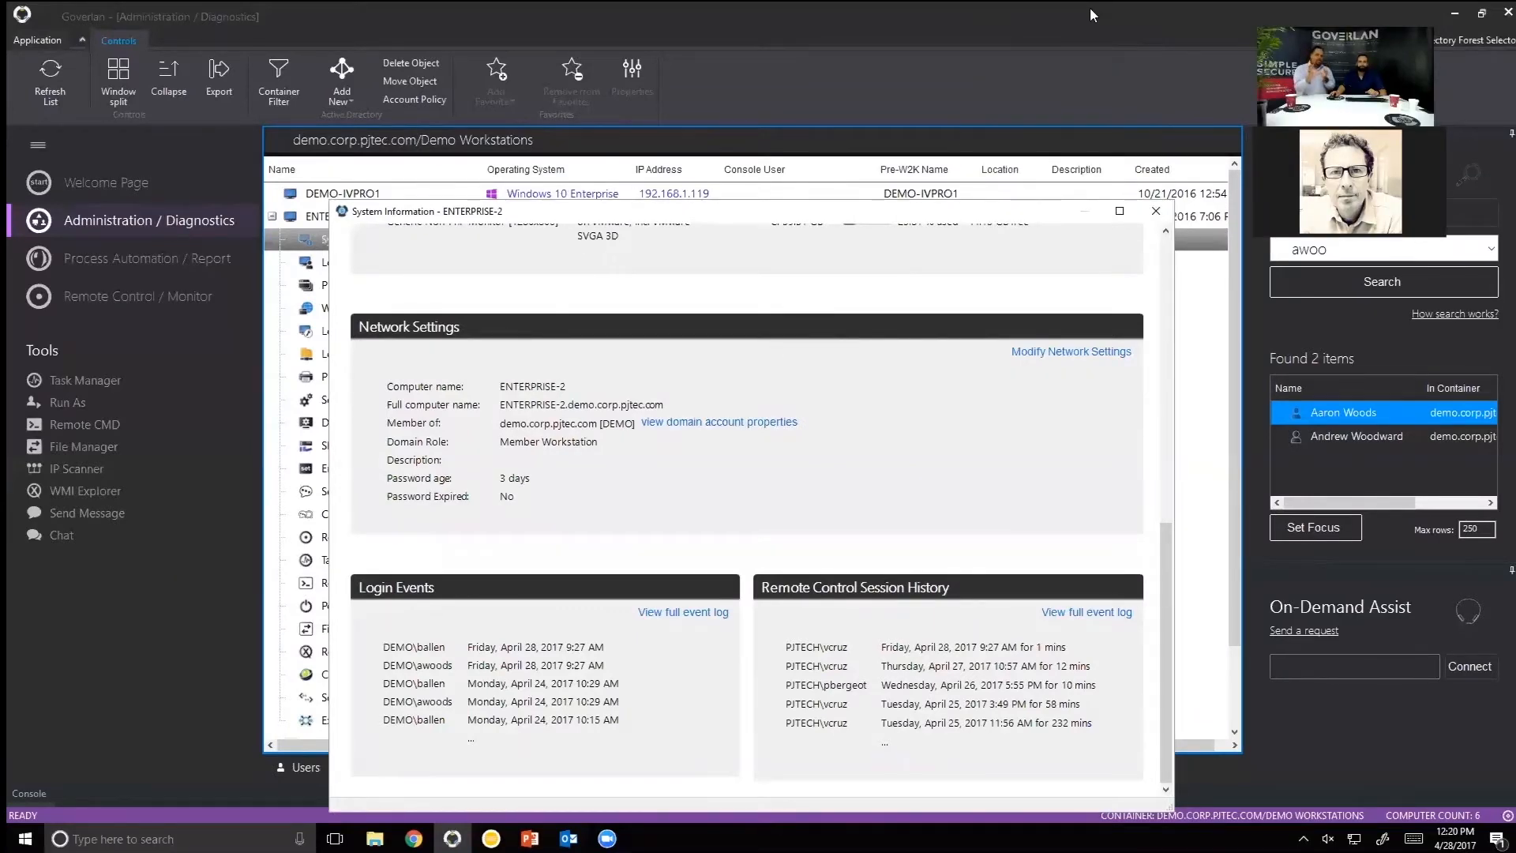
{"action": "left_click_drag", "start_coordinate": [868, 211], "coordinate": [875, 149]}
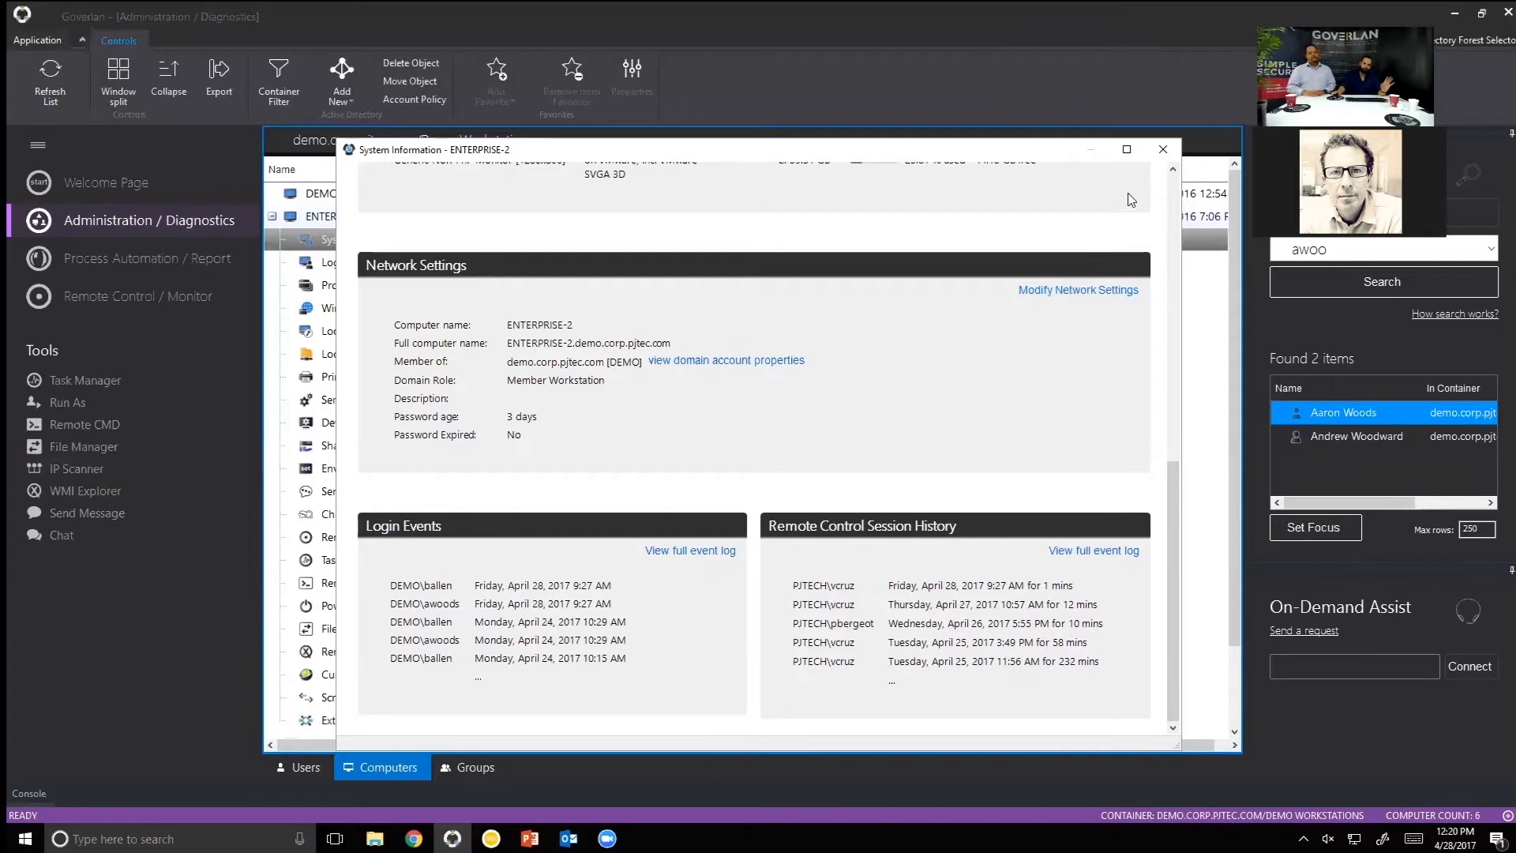
{"action": "left_click", "coordinate": [1160, 150]}
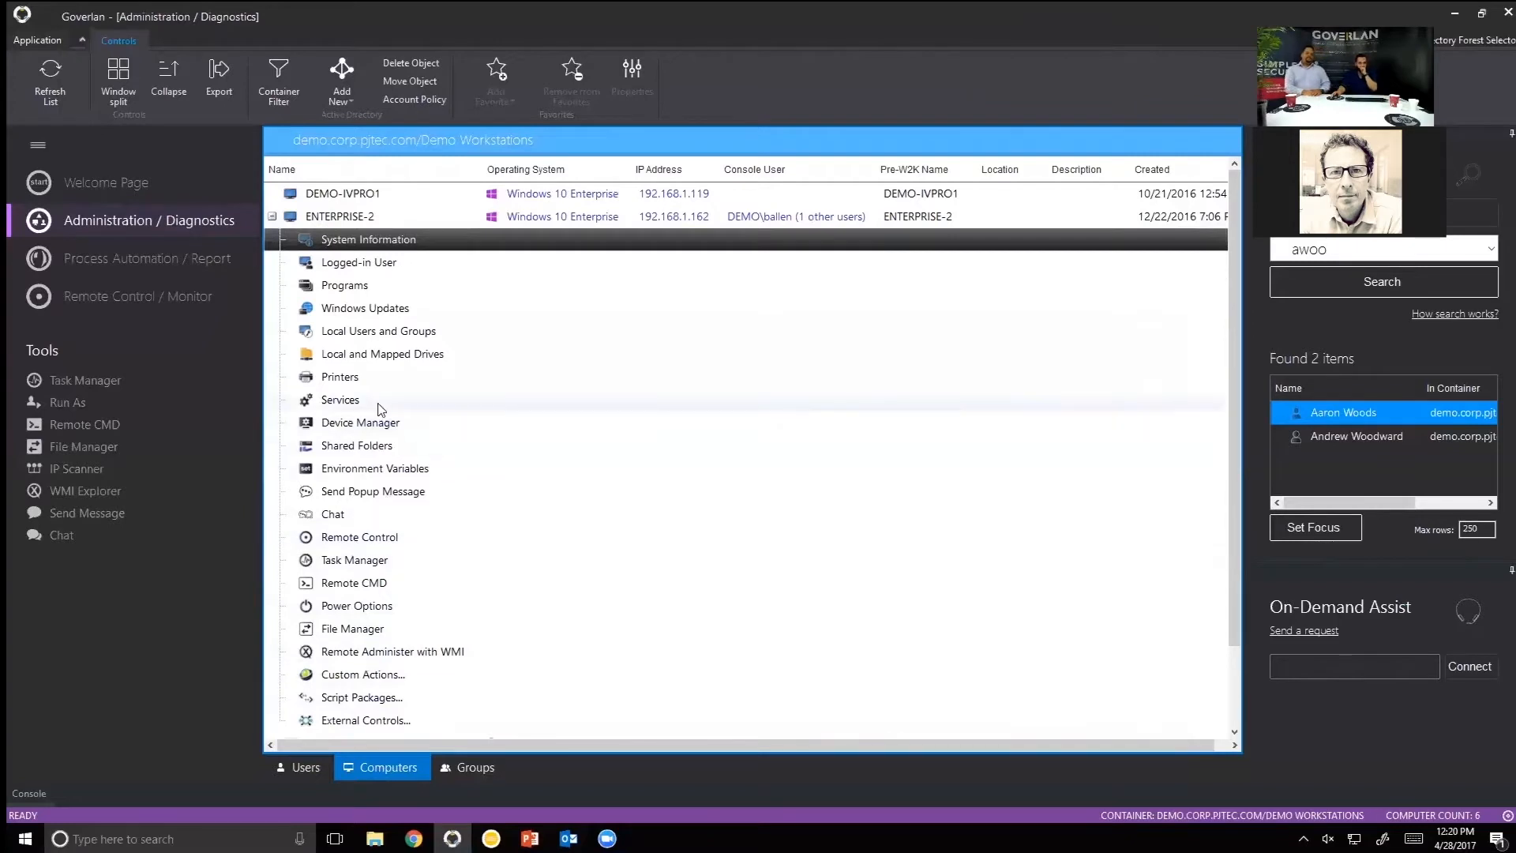
Start a remote Task Manager on ENTERPRISE-2 from its tools tree.
{"action": "scroll", "coordinate": [418, 521], "scroll_direction": "down", "scroll_amount": 1}
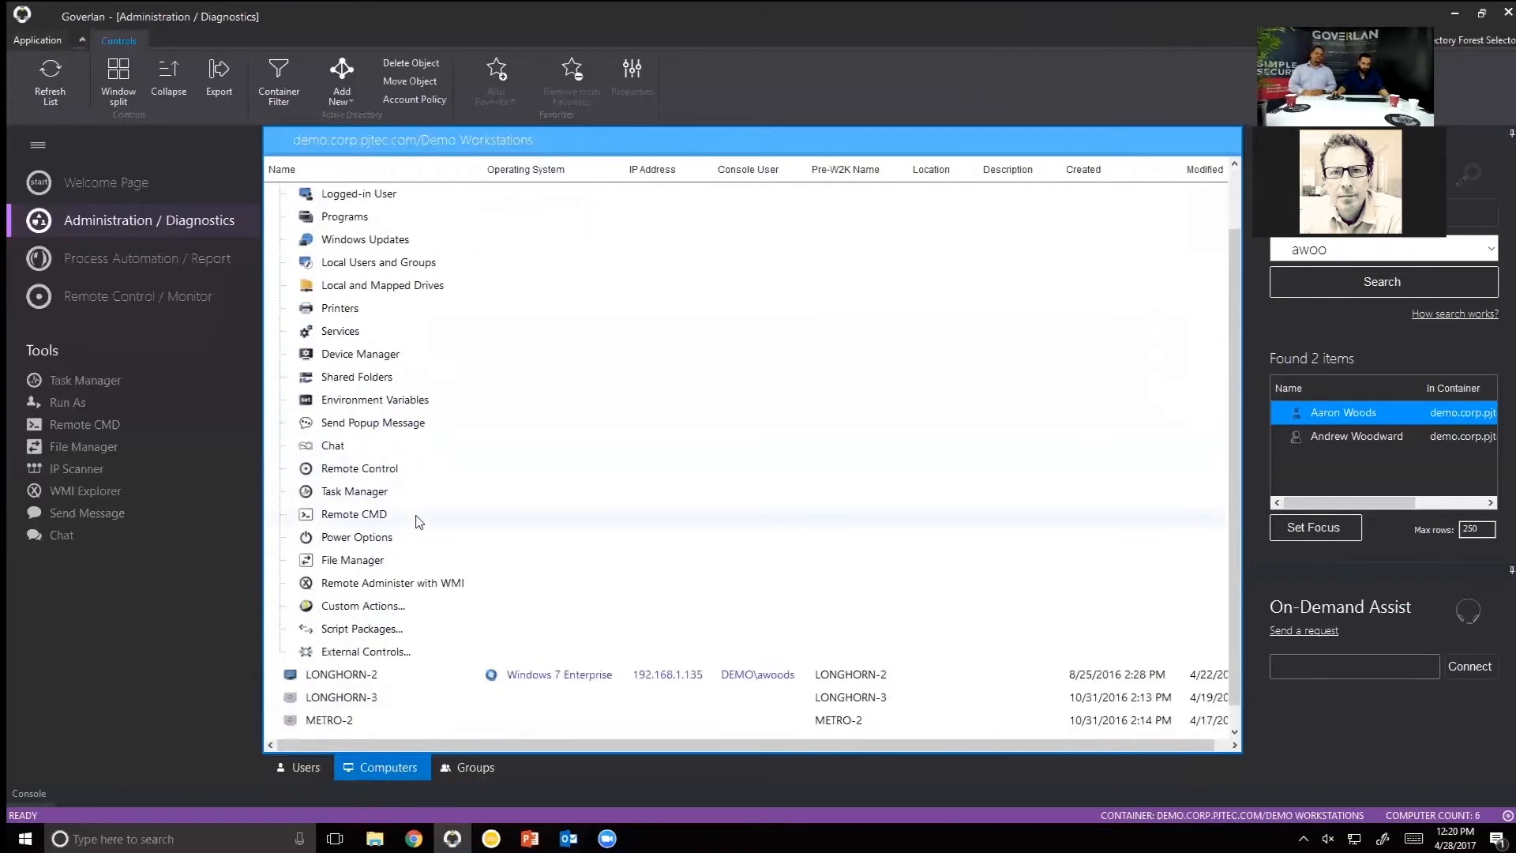
{"action": "left_click", "coordinate": [487, 492]}
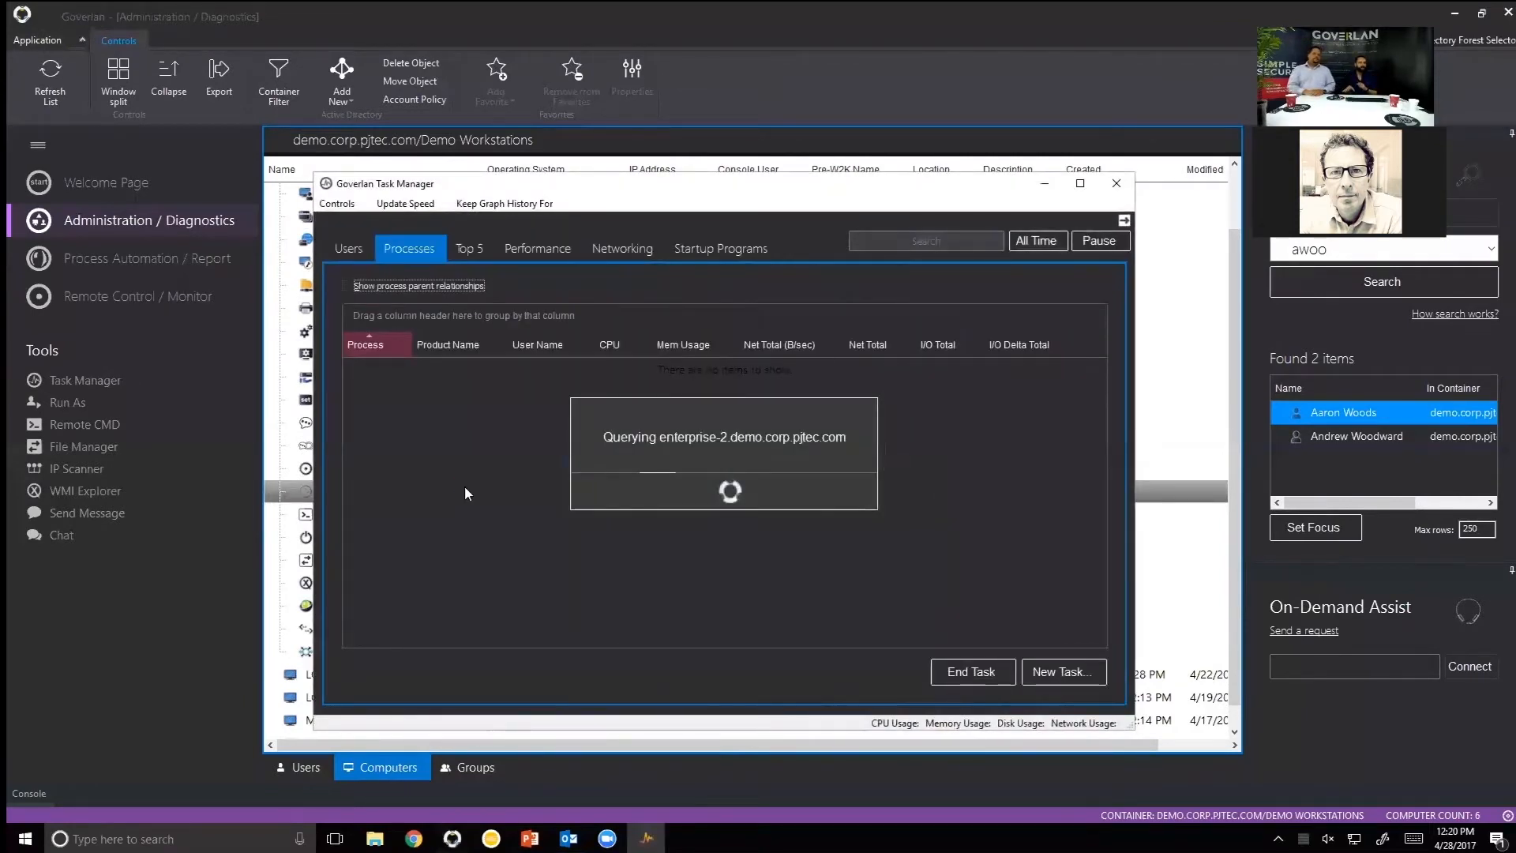
Inspect the first logged-in user's processes under Users, then list all 79 running processes.
{"action": "left_click", "coordinate": [343, 250]}
{"action": "left_click", "coordinate": [429, 317]}
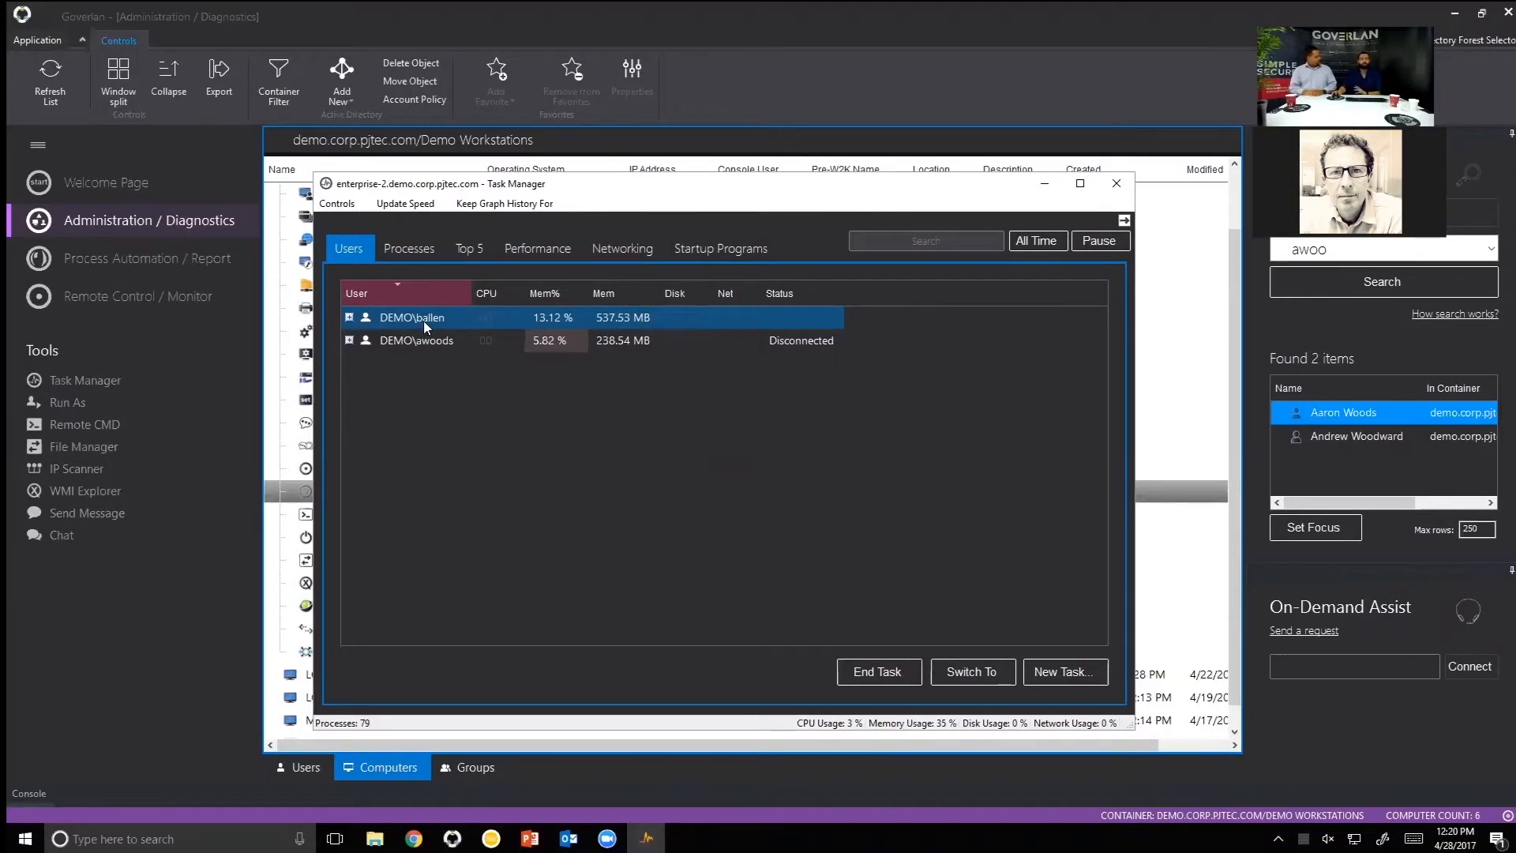
{"action": "double_click", "coordinate": [424, 320]}
{"action": "left_click", "coordinate": [445, 346]}
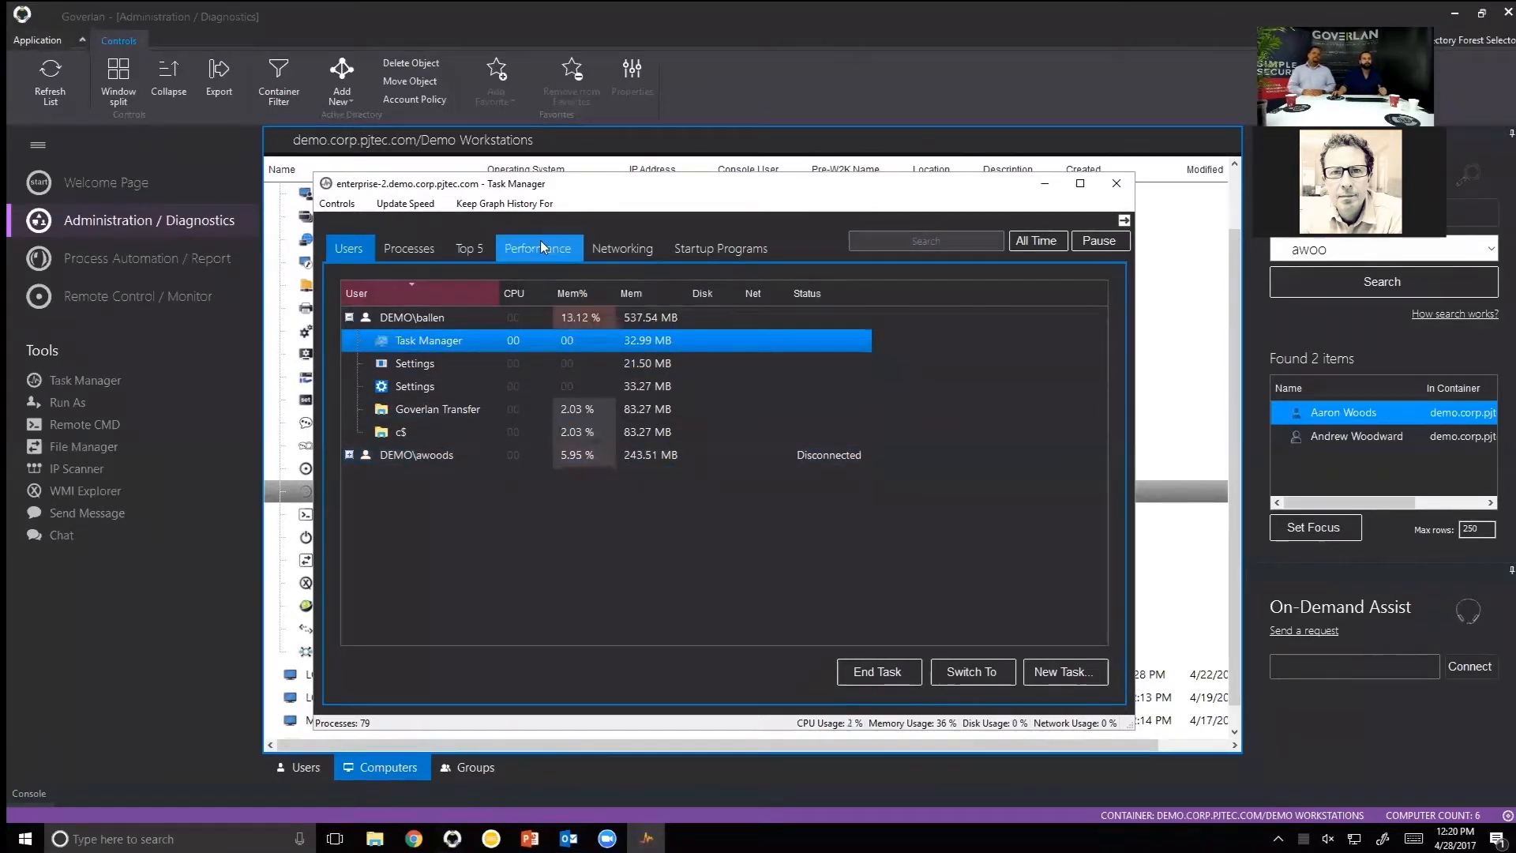
{"action": "left_click", "coordinate": [417, 256]}
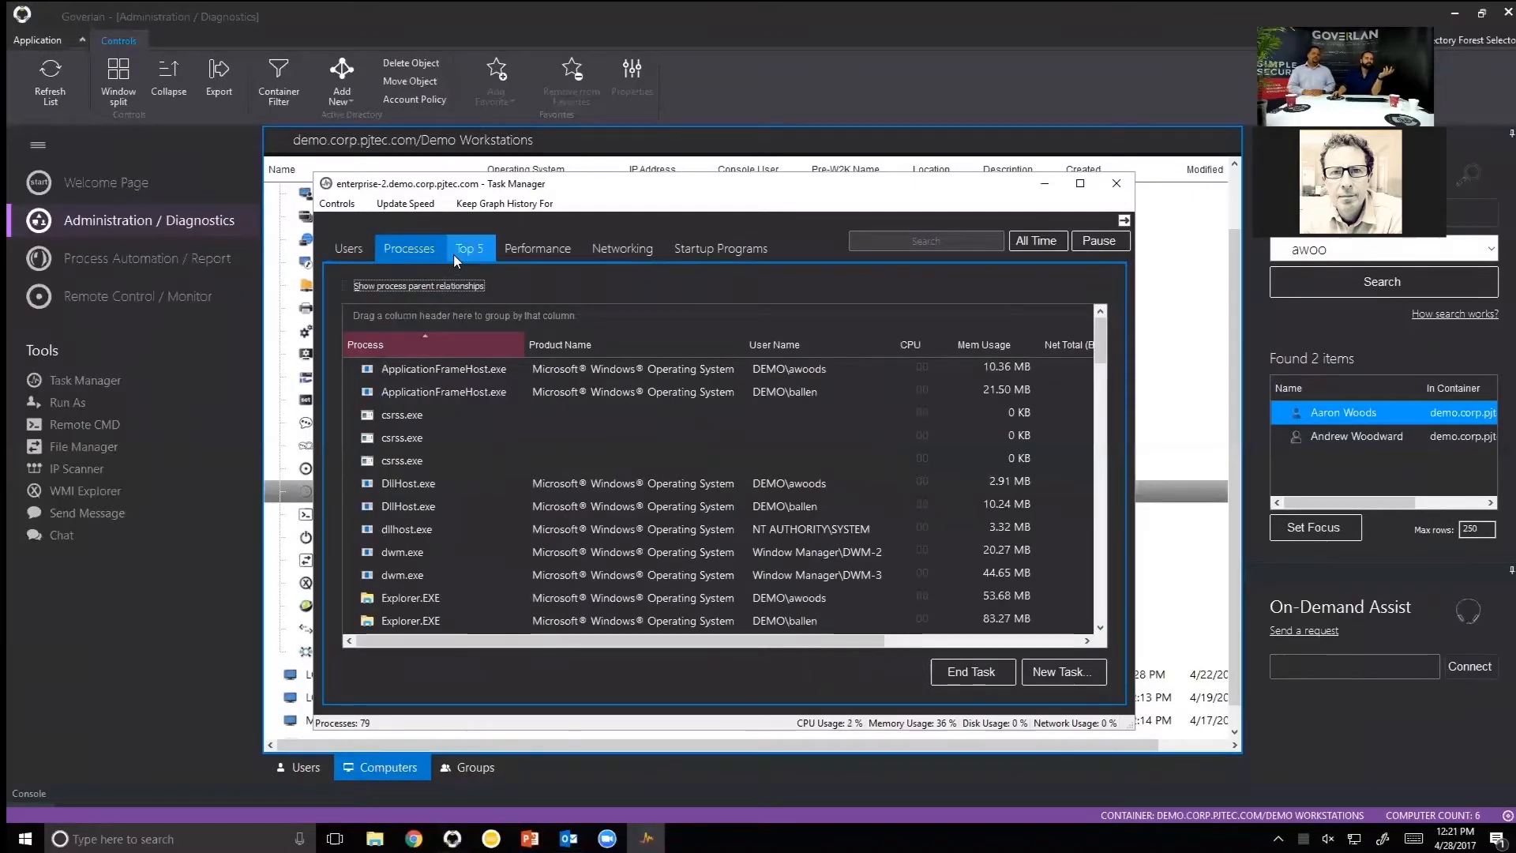
Review Top 5 and Performance graphs, then view Networking traffic peaking at 40 KB/s receive, 102 KB/s send.
{"action": "left_click", "coordinate": [454, 259]}
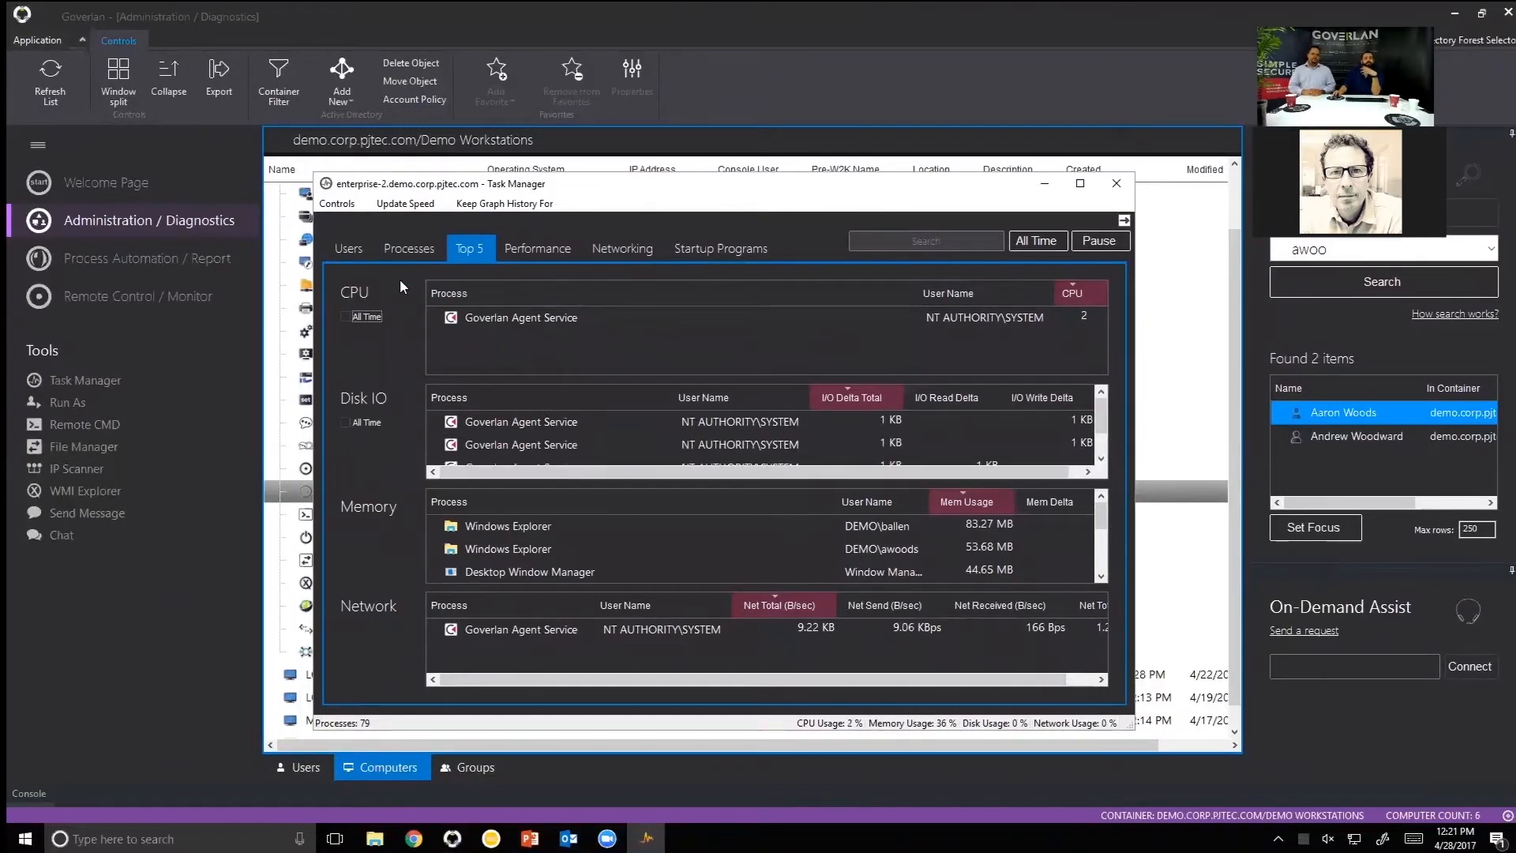
{"action": "left_click", "coordinate": [544, 245]}
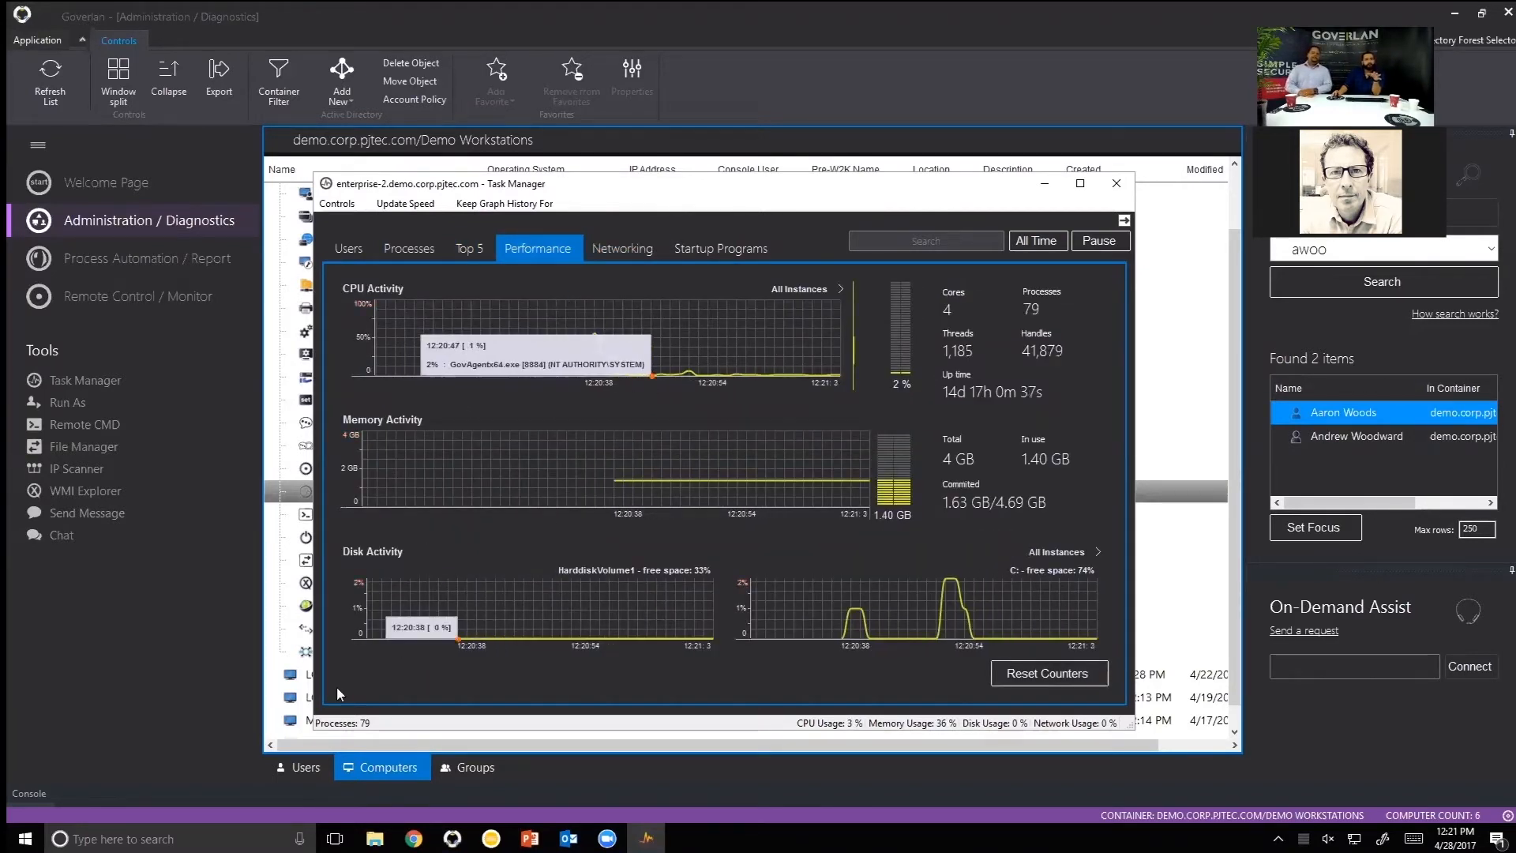
{"action": "mouse_move", "coordinate": [667, 479]}
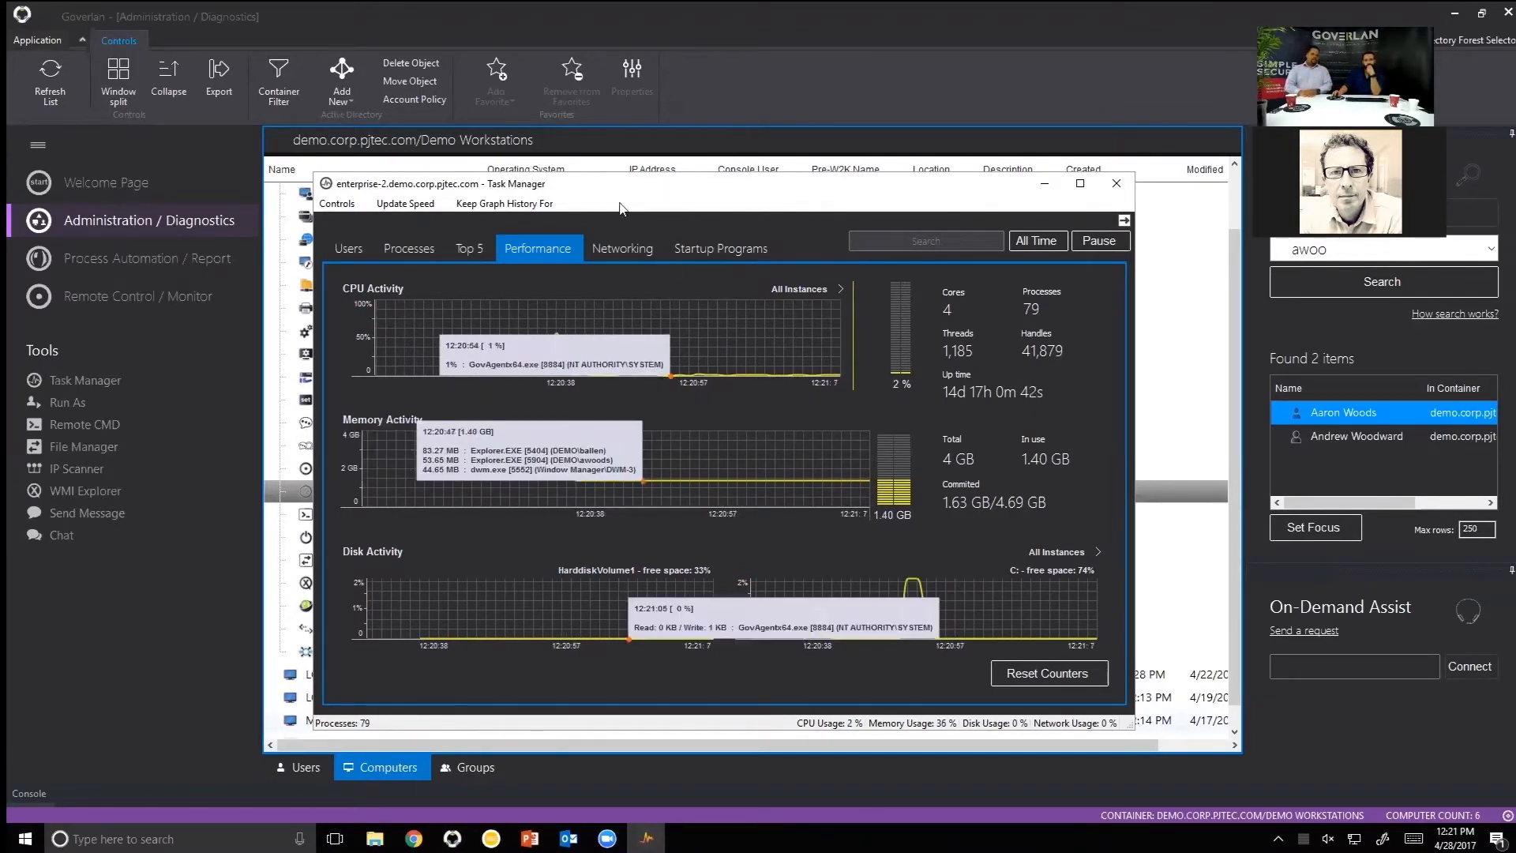
{"action": "mouse_move", "coordinate": [562, 346]}
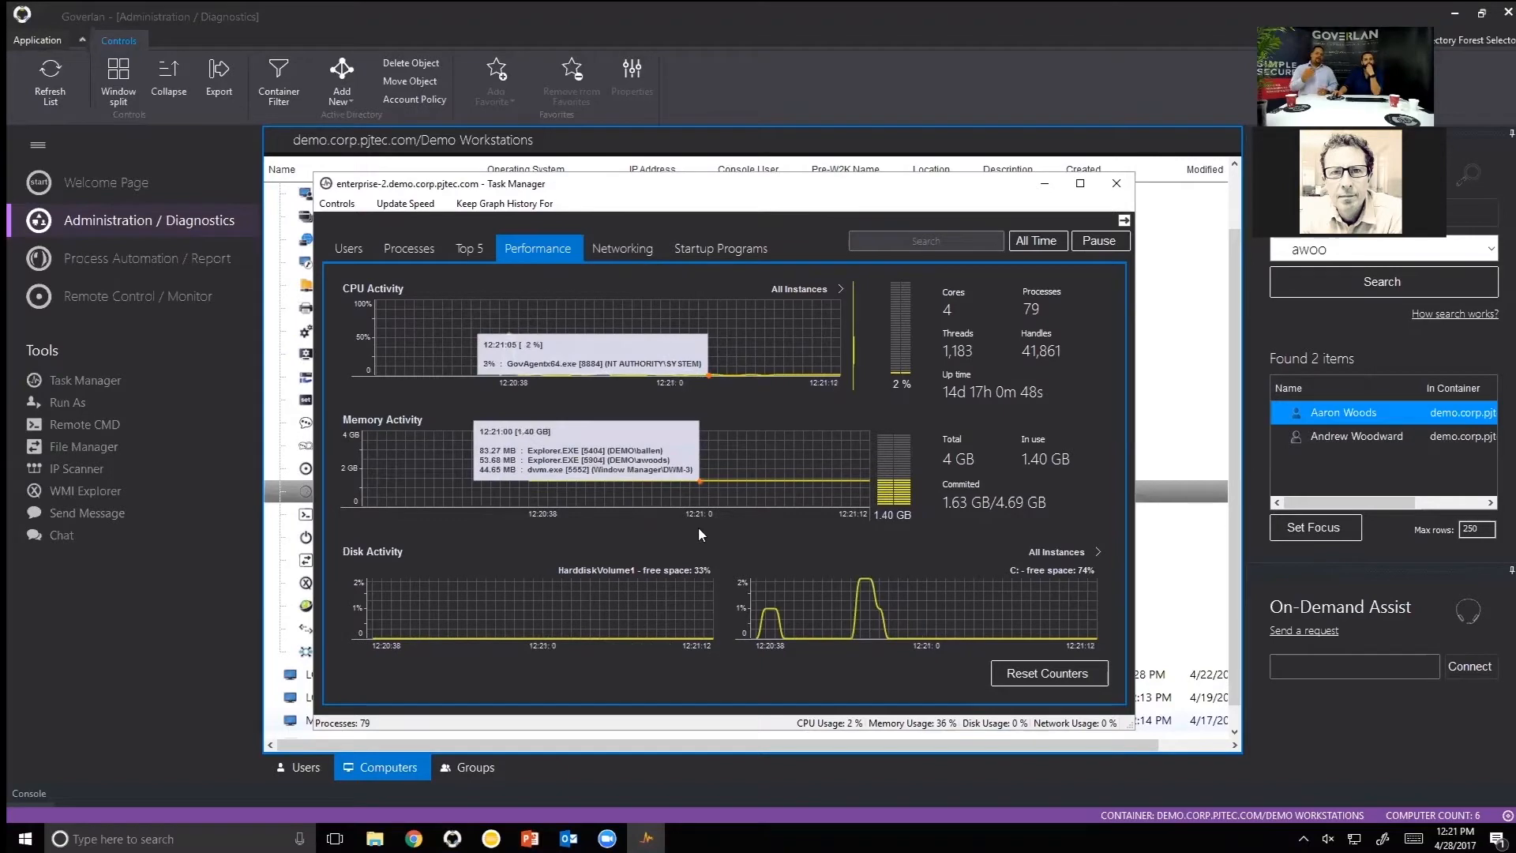
{"action": "mouse_move", "coordinate": [615, 506]}
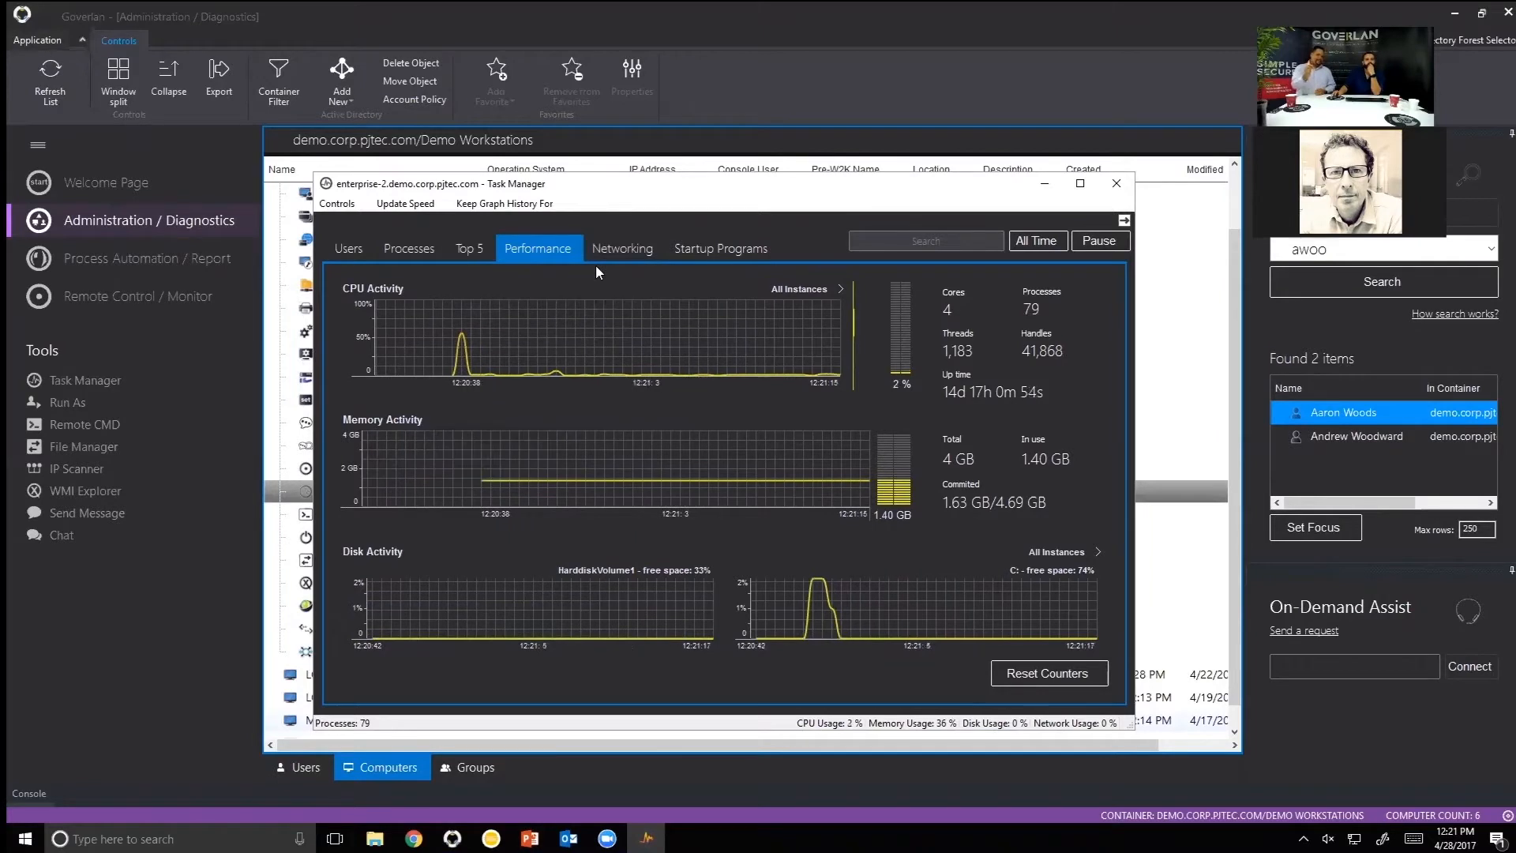
{"action": "left_click", "coordinate": [700, 90]}
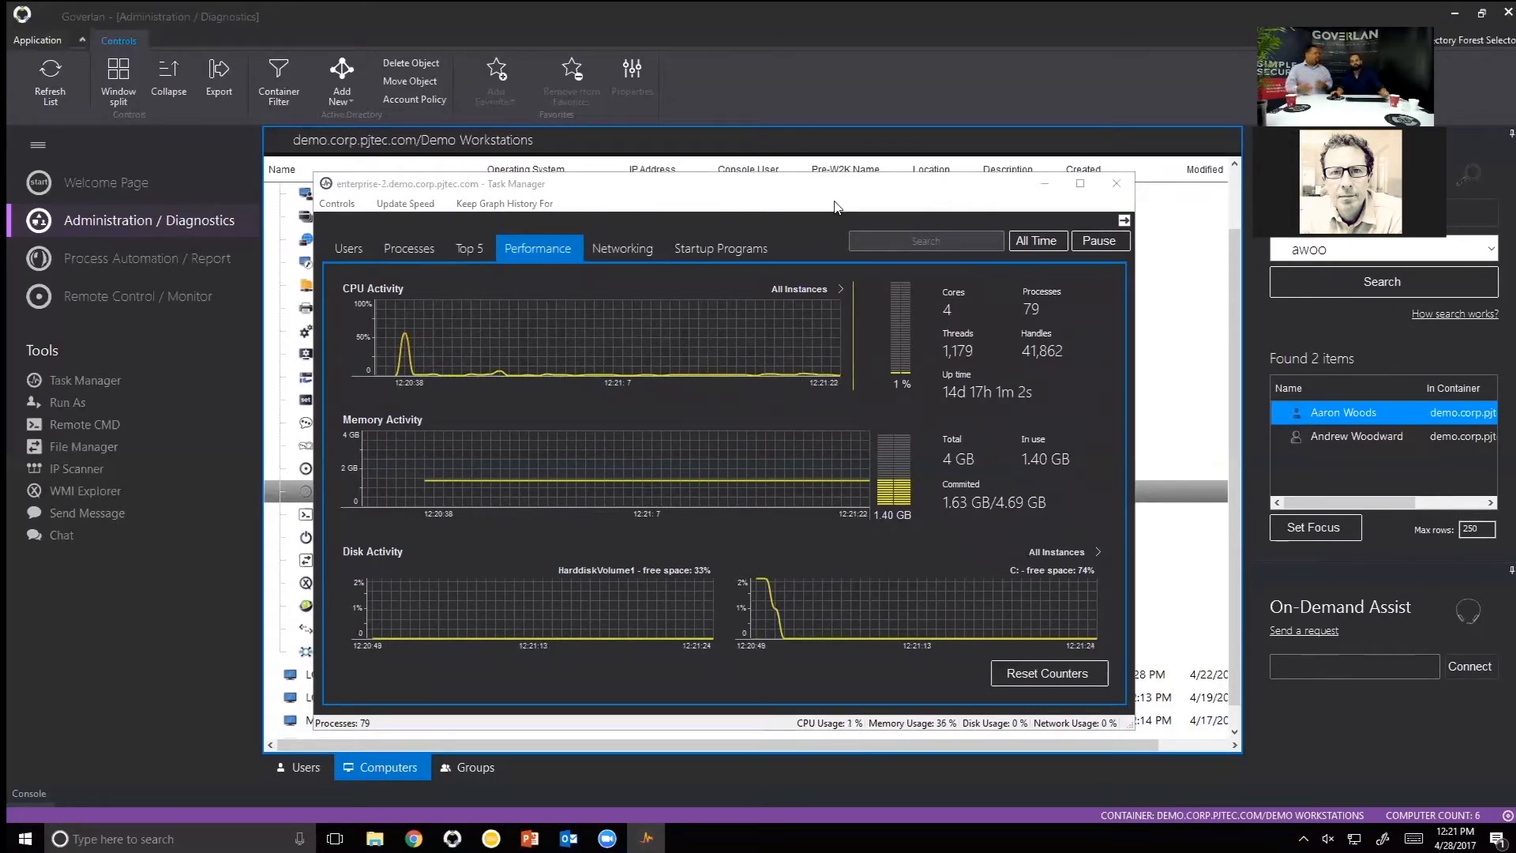
{"action": "left_click", "coordinate": [610, 249]}
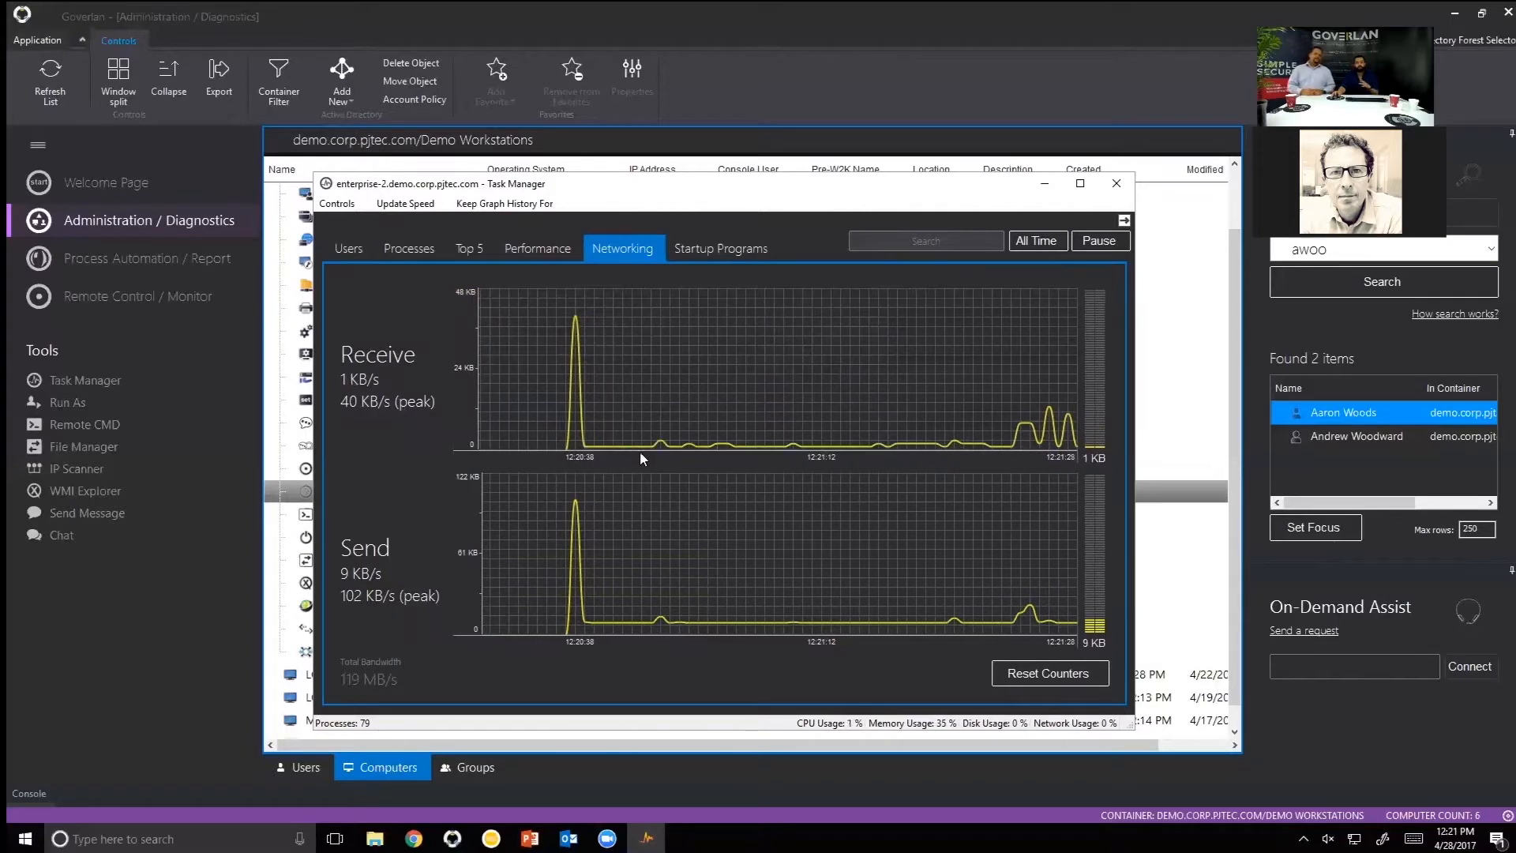
View ENTERPRISE-2's startup programs, such as WindowsDefender and OneDrive, then close its remote Task Manager.
{"action": "mouse_move", "coordinate": [766, 442]}
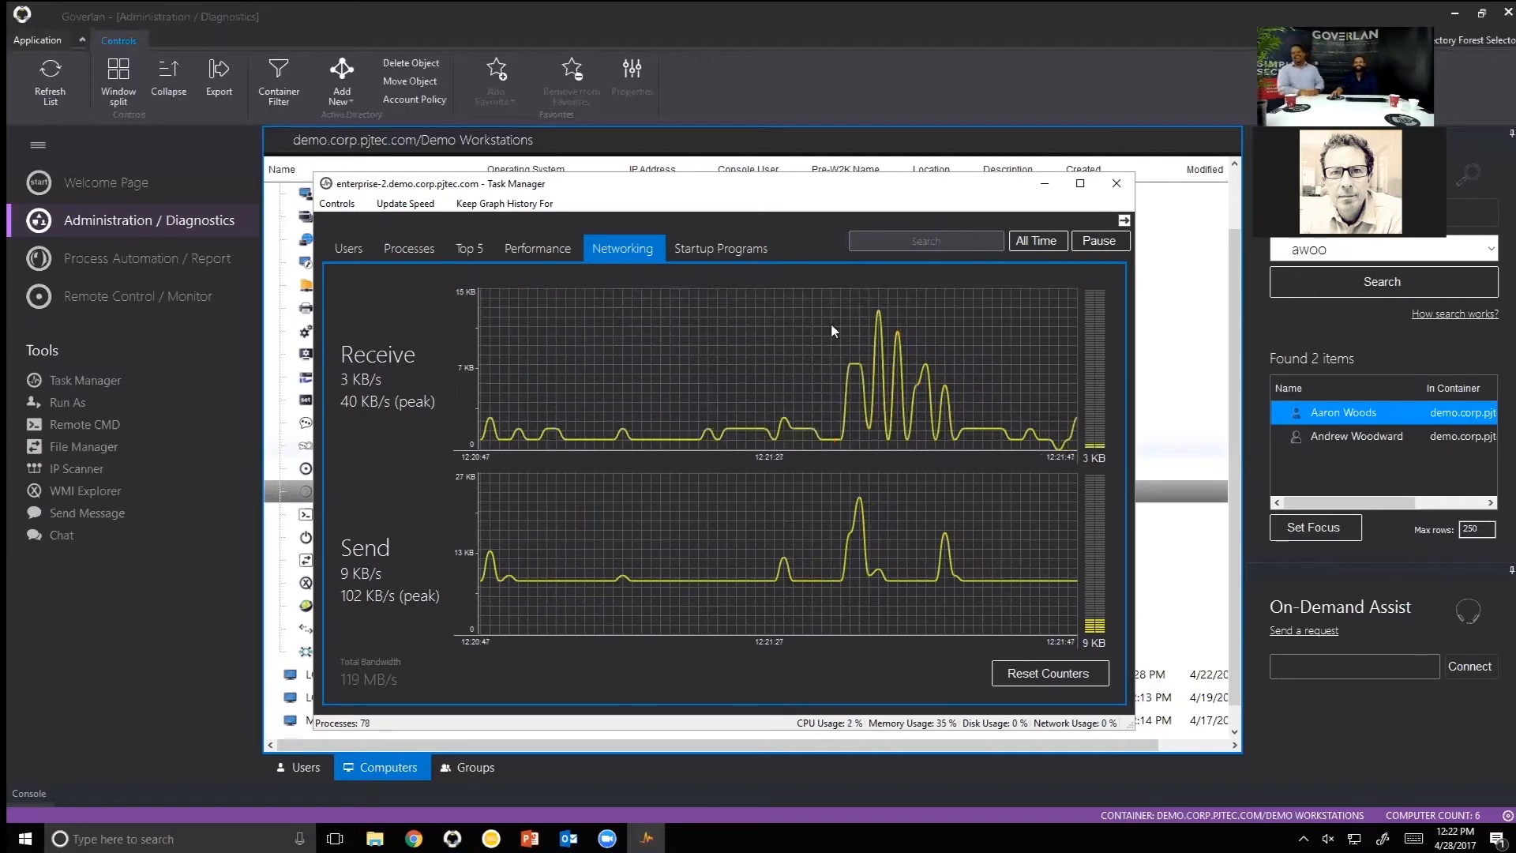
{"action": "left_click", "coordinate": [717, 247]}
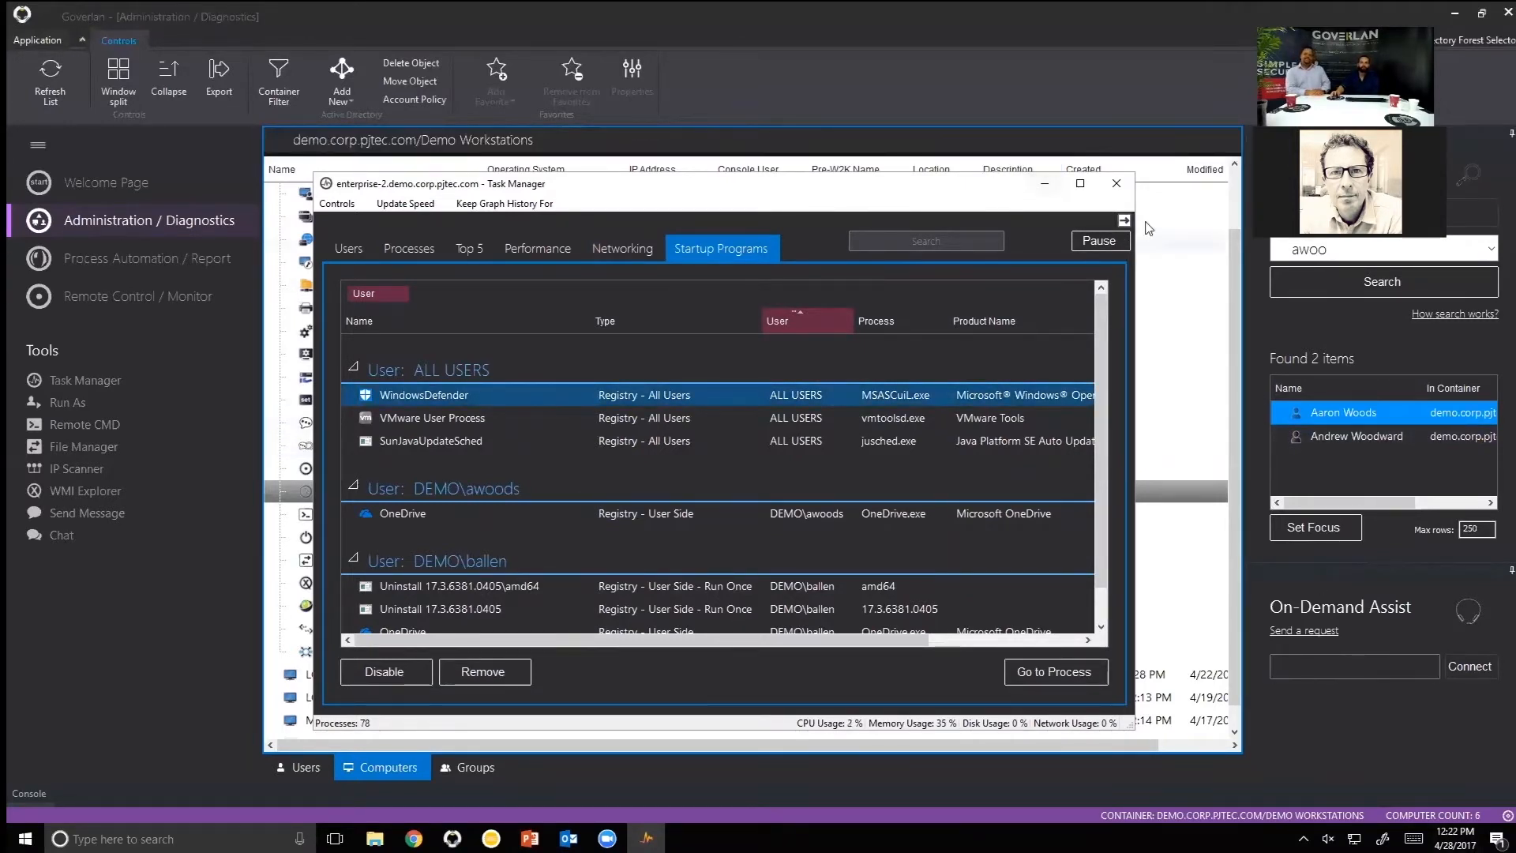
{"action": "left_click", "coordinate": [1116, 183]}
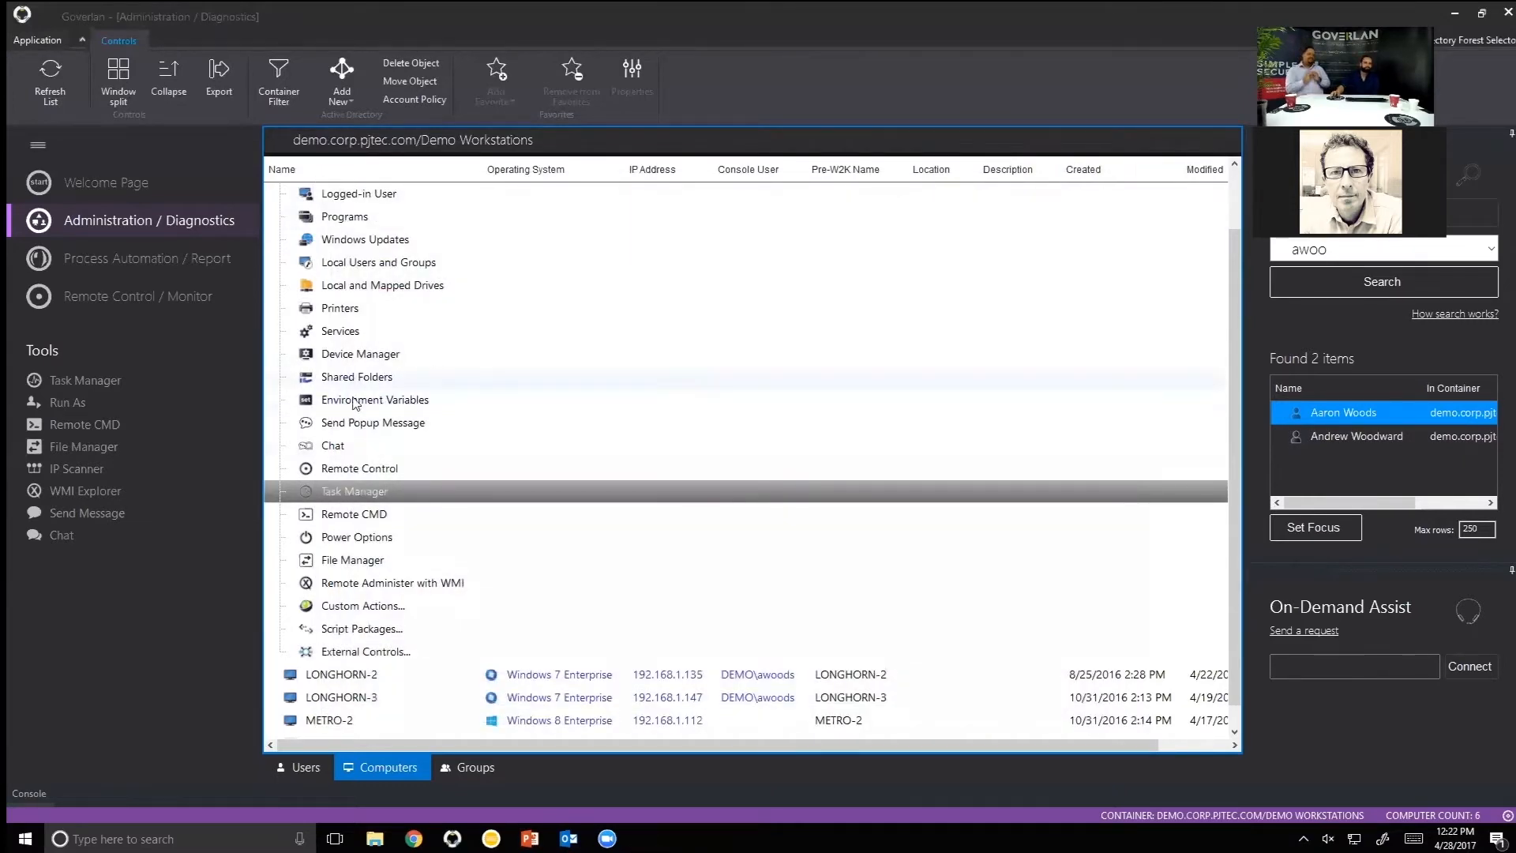
Collapse ENTERPRISE-2 and corp.pjtec.com, then expand External Devices to reveal CESSNANET and STARFLEET.
{"action": "scroll", "coordinate": [389, 525], "scroll_direction": "up", "scroll_amount": 1}
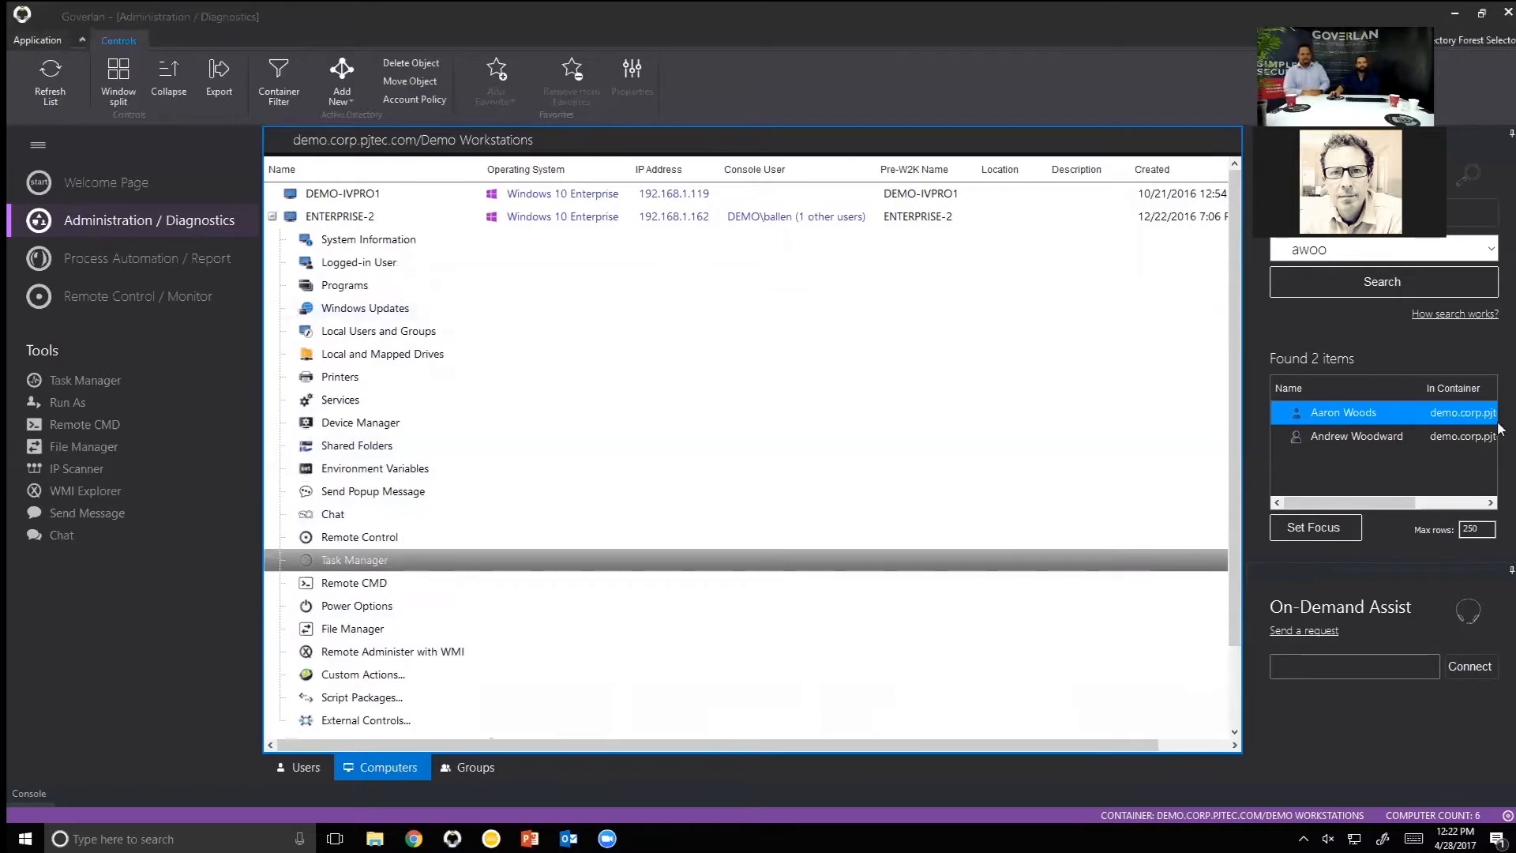
{"action": "left_click", "coordinate": [271, 216]}
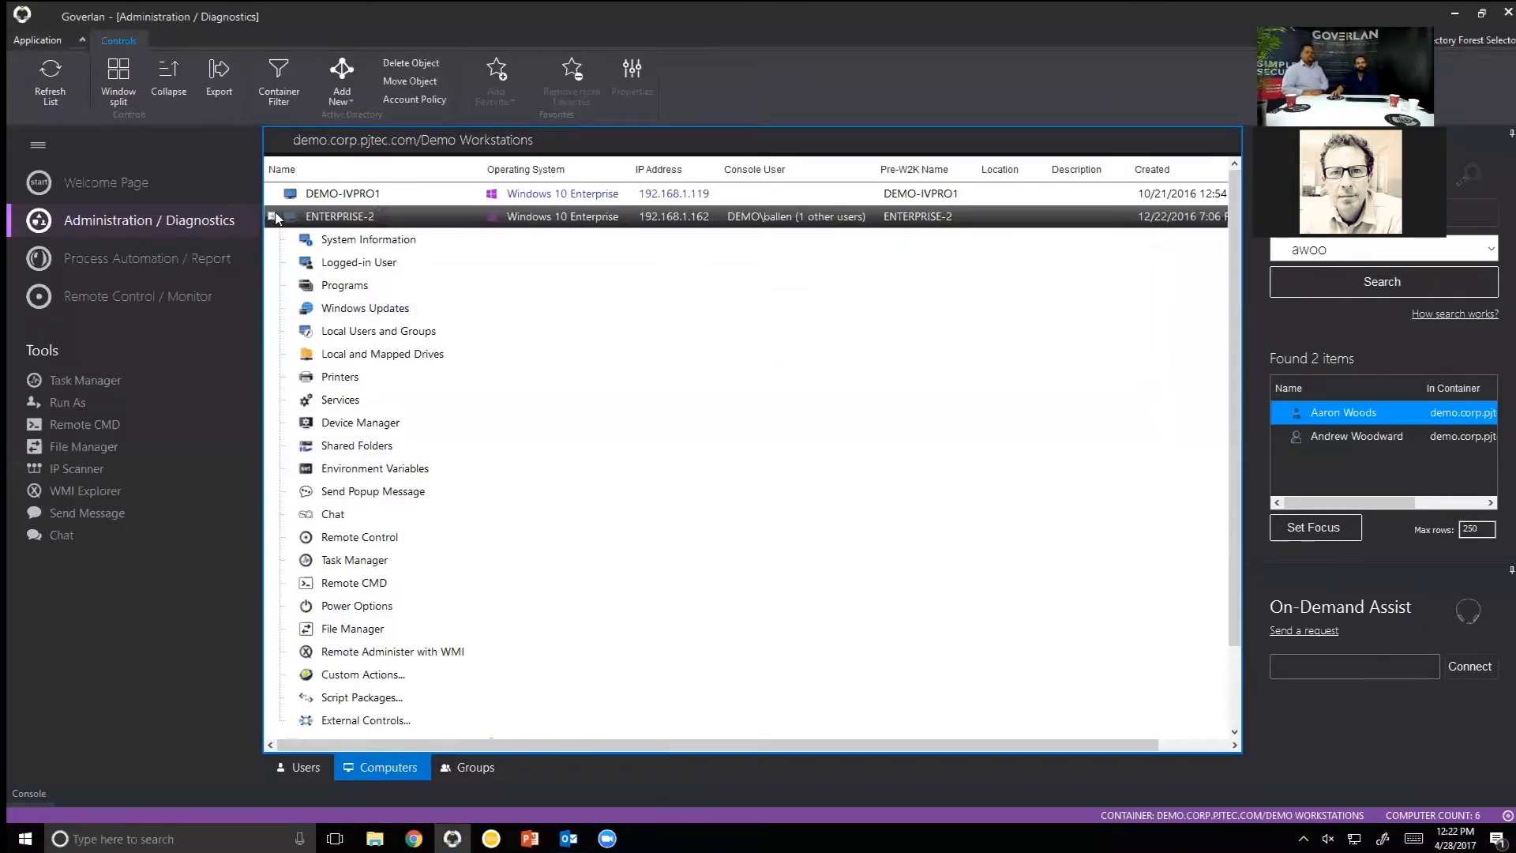
{"action": "left_click", "coordinate": [344, 139]}
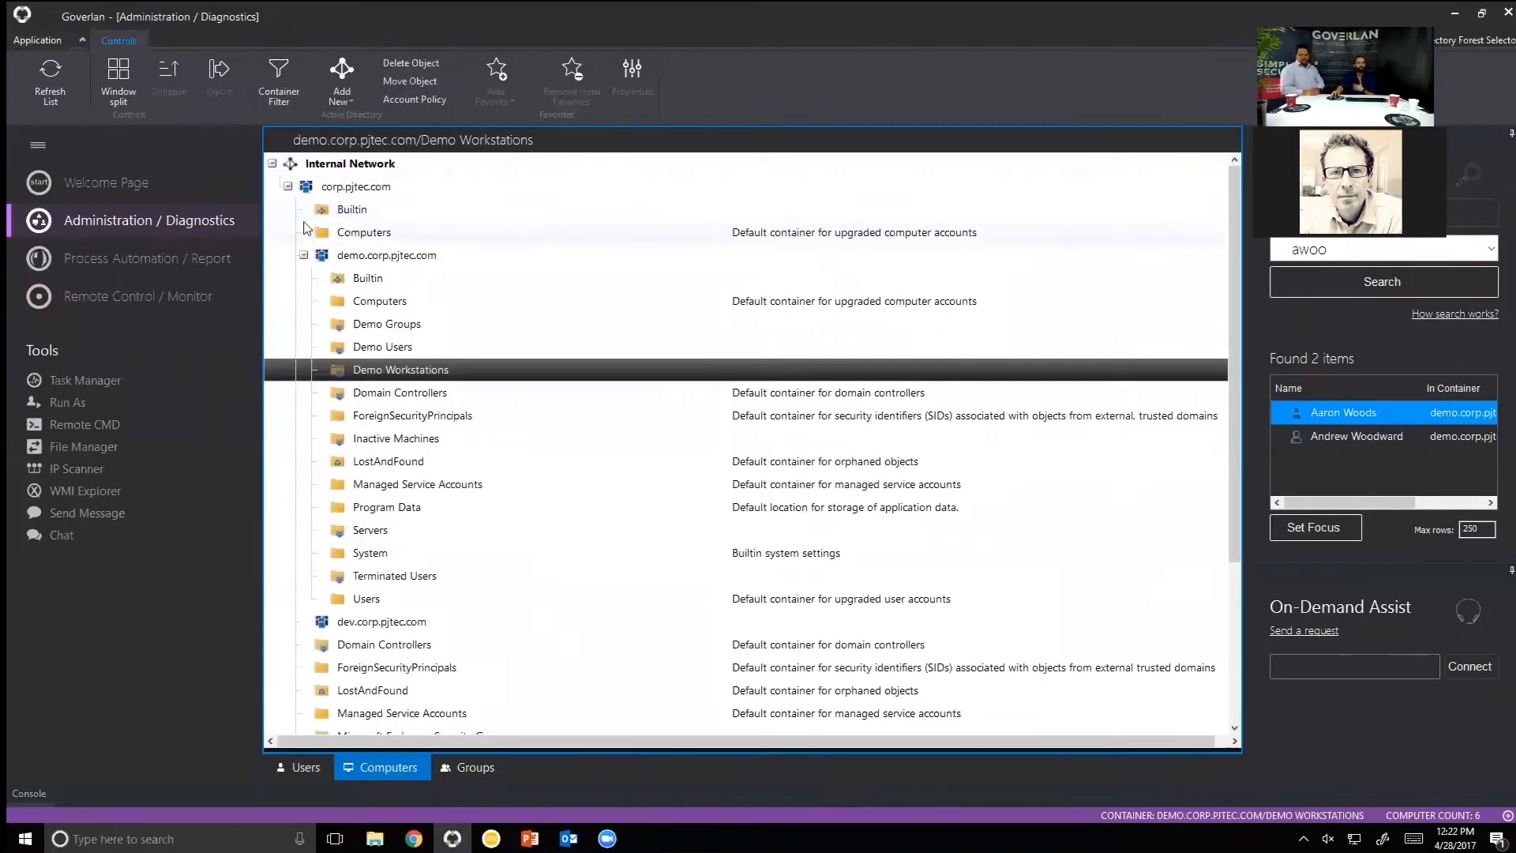
{"action": "left_click", "coordinate": [287, 186]}
{"action": "double_click", "coordinate": [297, 210]}
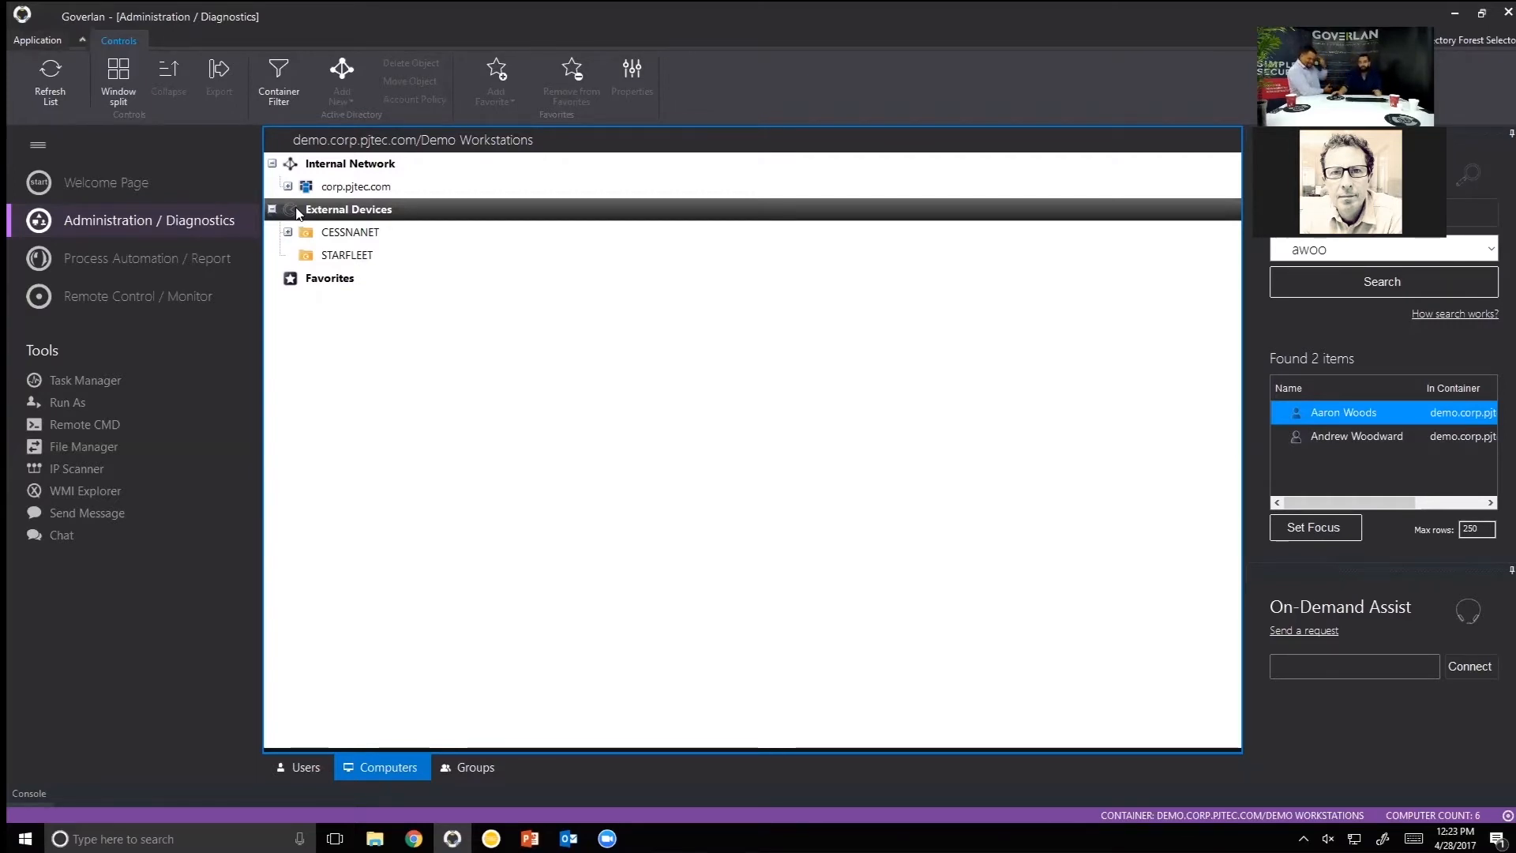
Expand CESSNANET and list the six computers in cessnanet.local, sorted by name in descending order.
{"action": "double_click", "coordinate": [342, 232]}
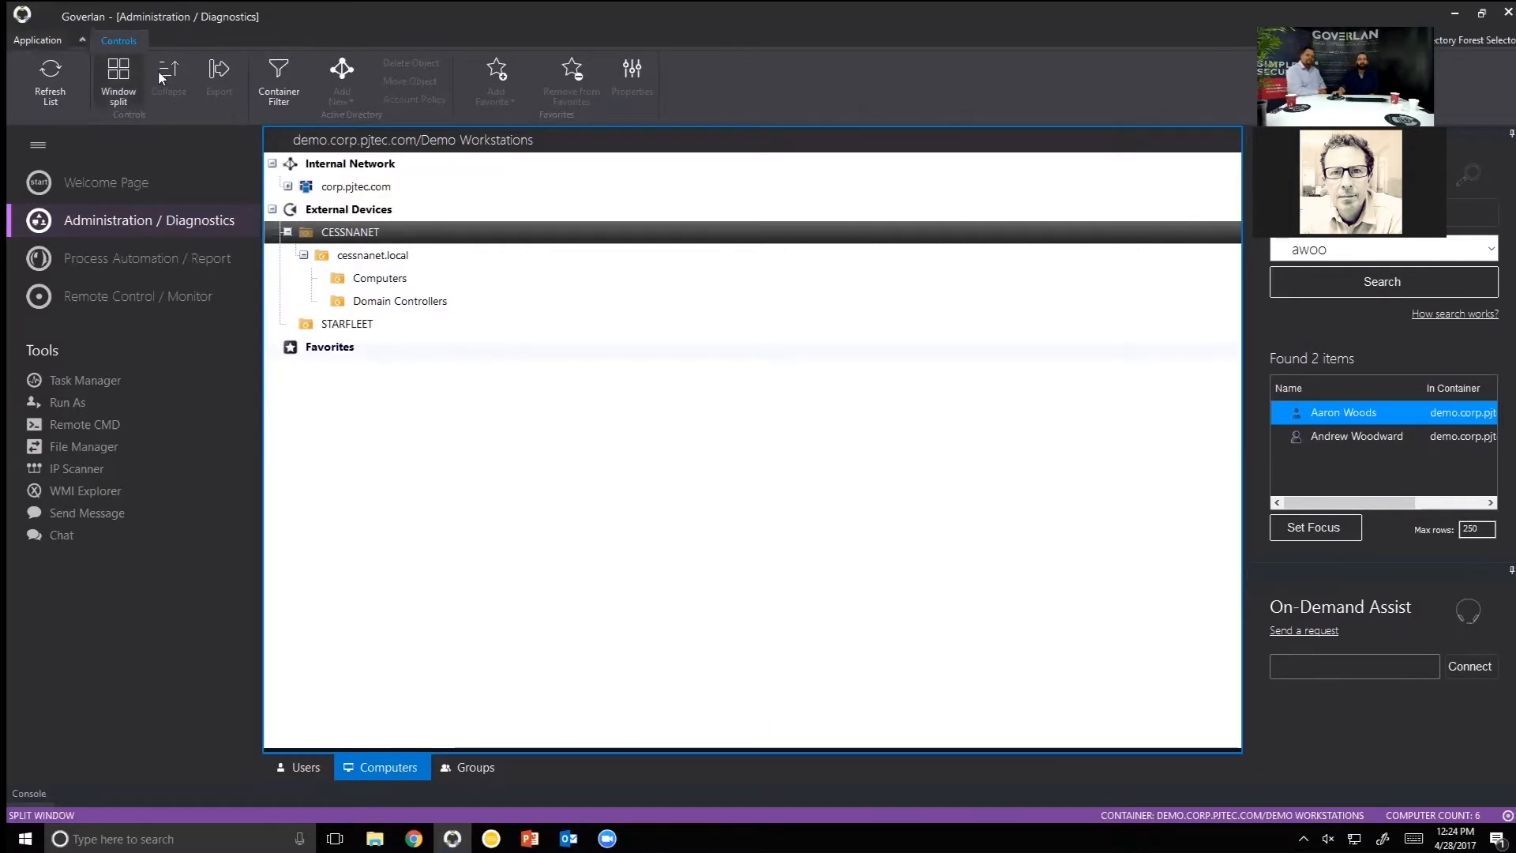
{"action": "left_click", "coordinate": [381, 278]}
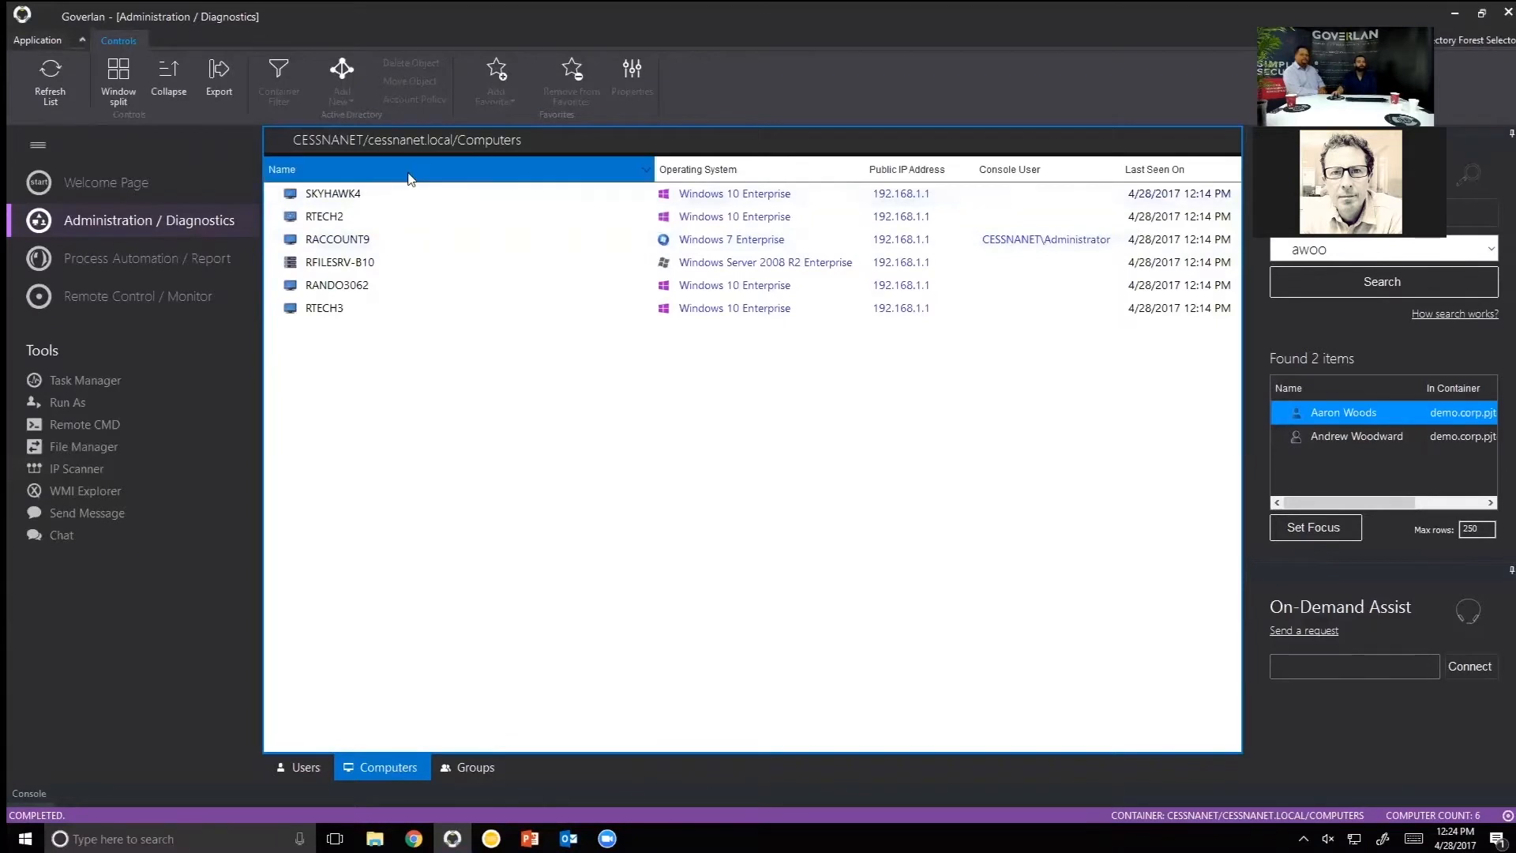
{"action": "left_click", "coordinate": [372, 169]}
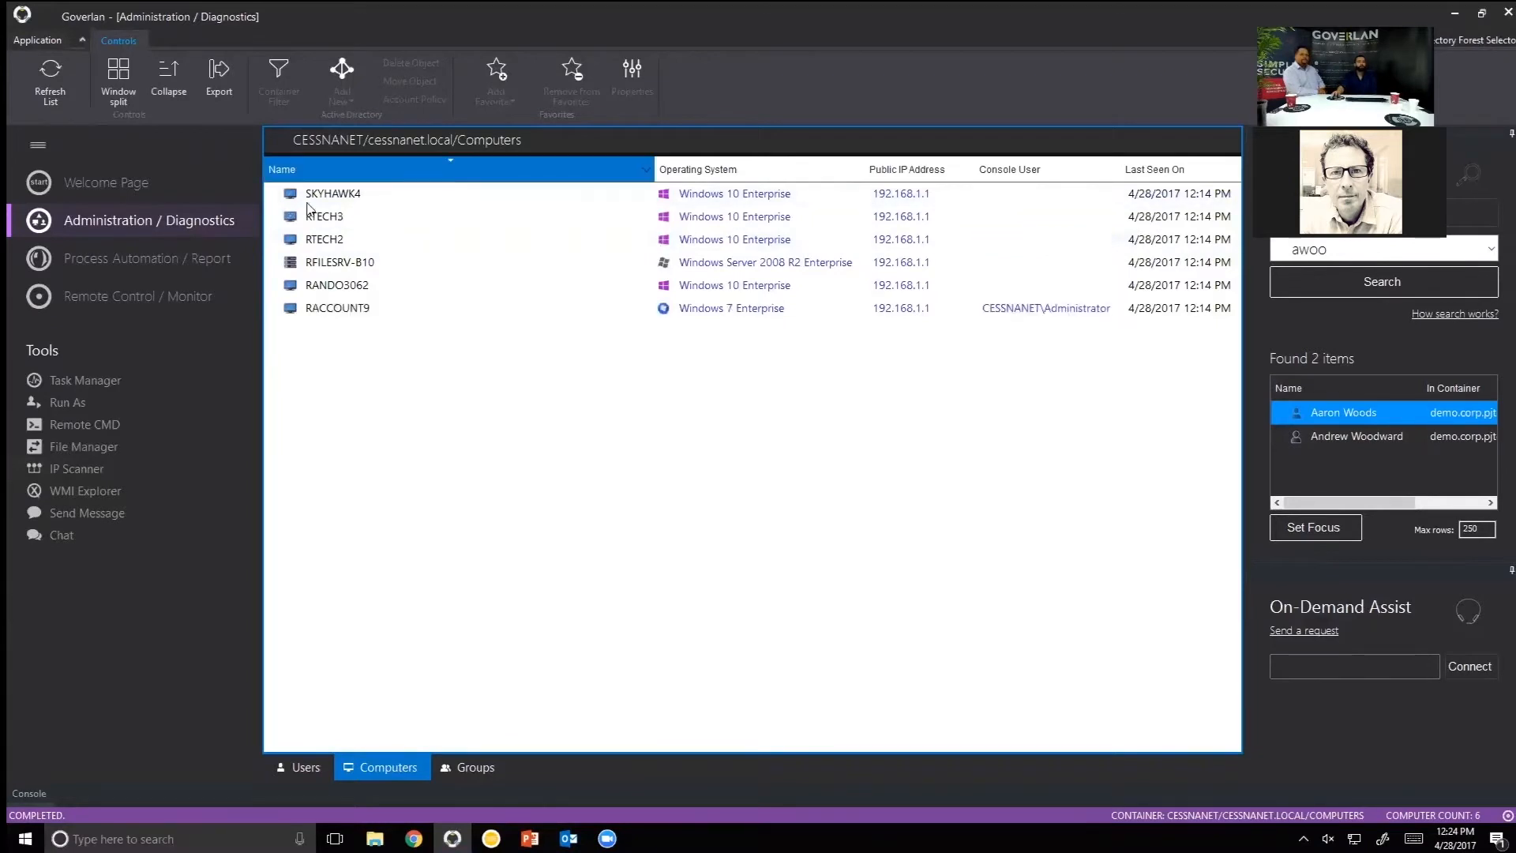
Expand RTECH2's action list, then return to the cessnanet.local container tree.
{"action": "left_click", "coordinate": [330, 239]}
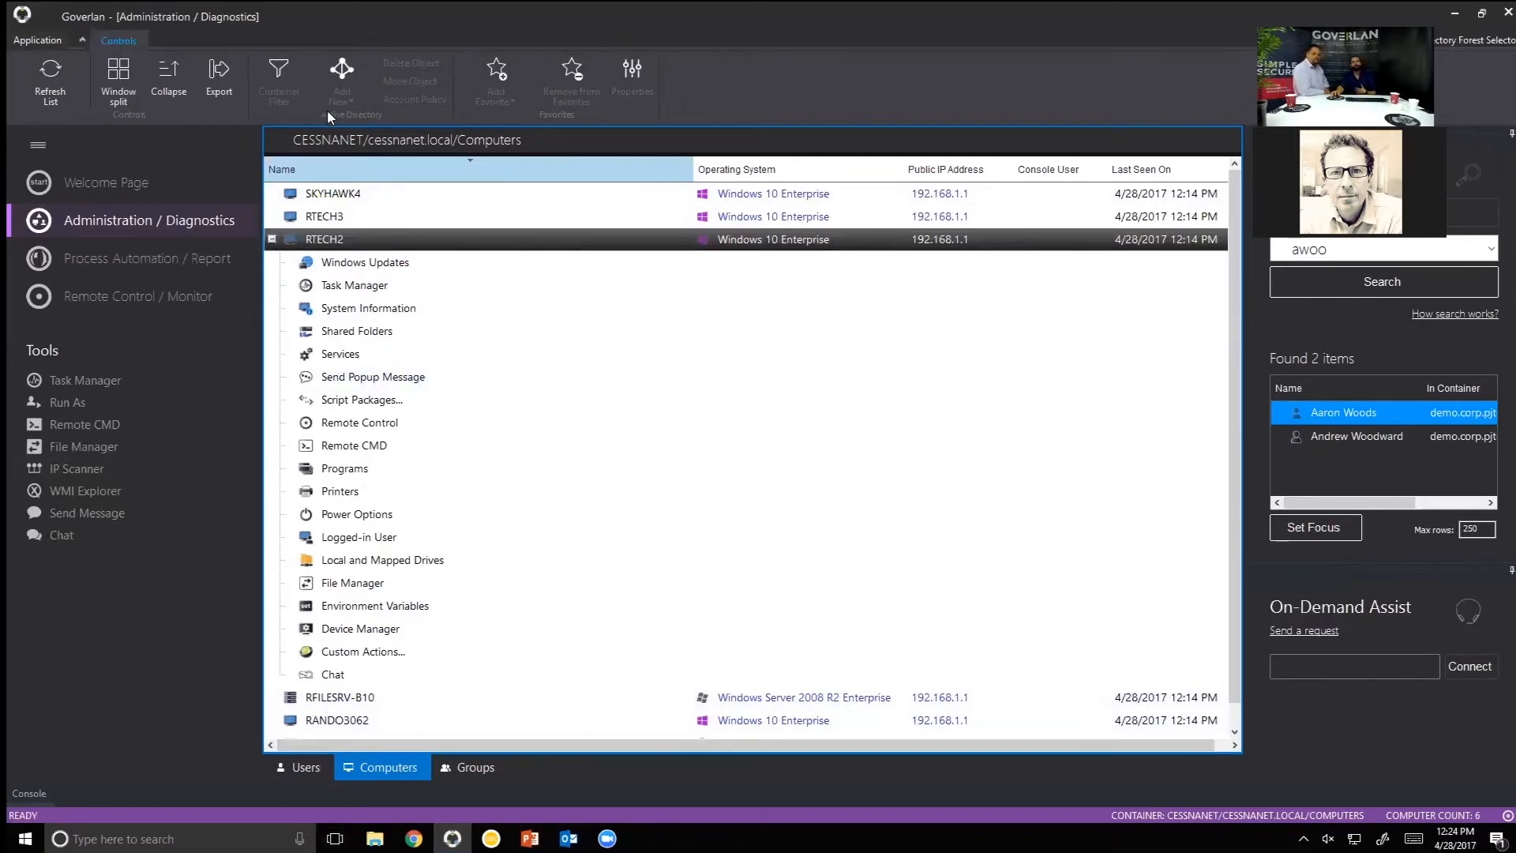
{"action": "left_click", "coordinate": [328, 140]}
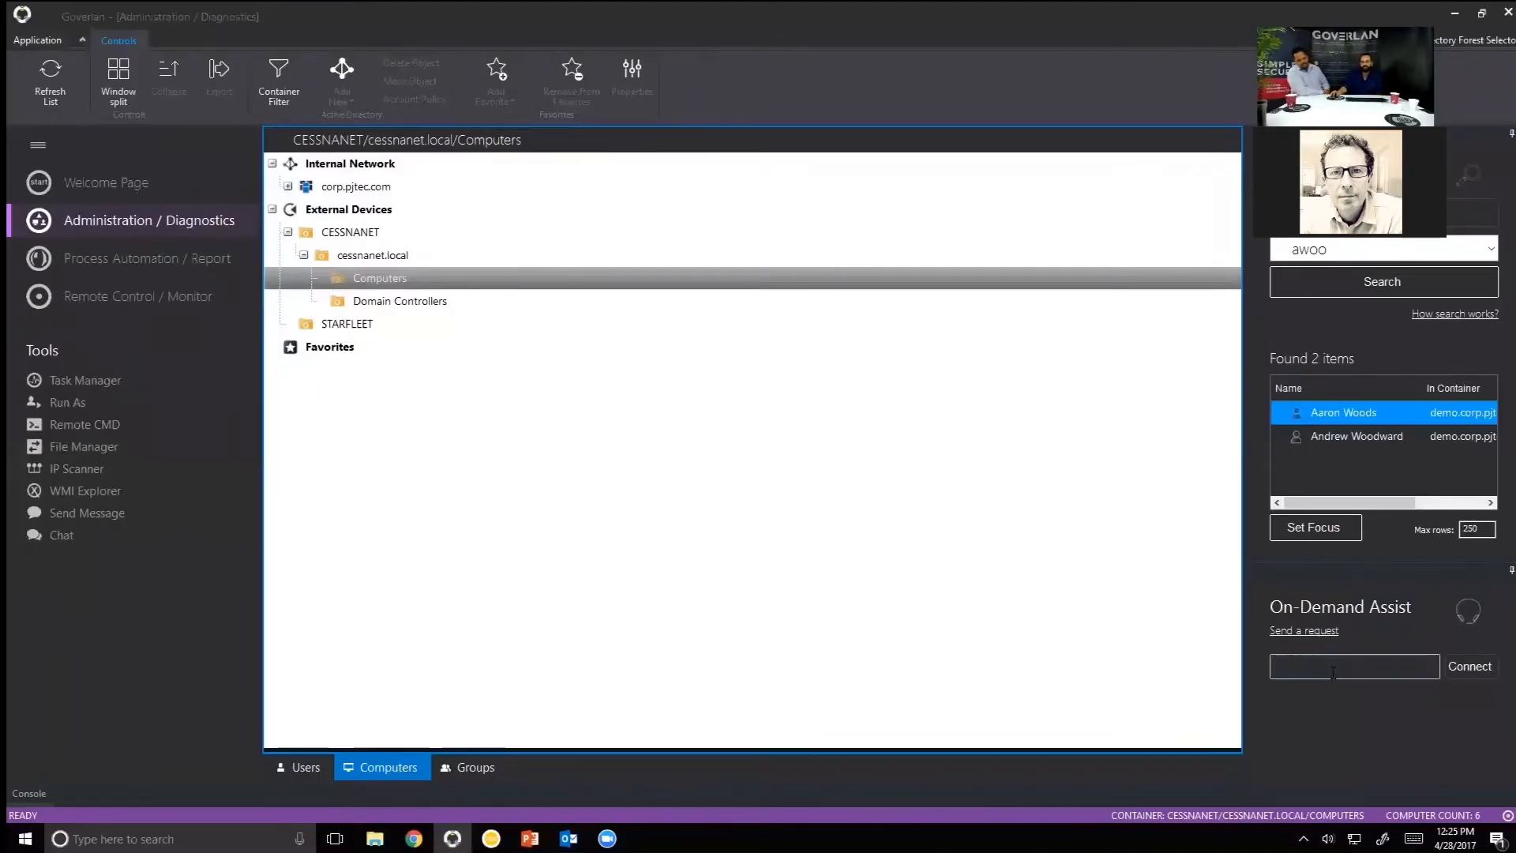
Generate a client email under On-Demand Assist, drafting 'Goverlan Inc. Demo Team Reach Assistance Request'.
{"action": "left_click", "coordinate": [1311, 631]}
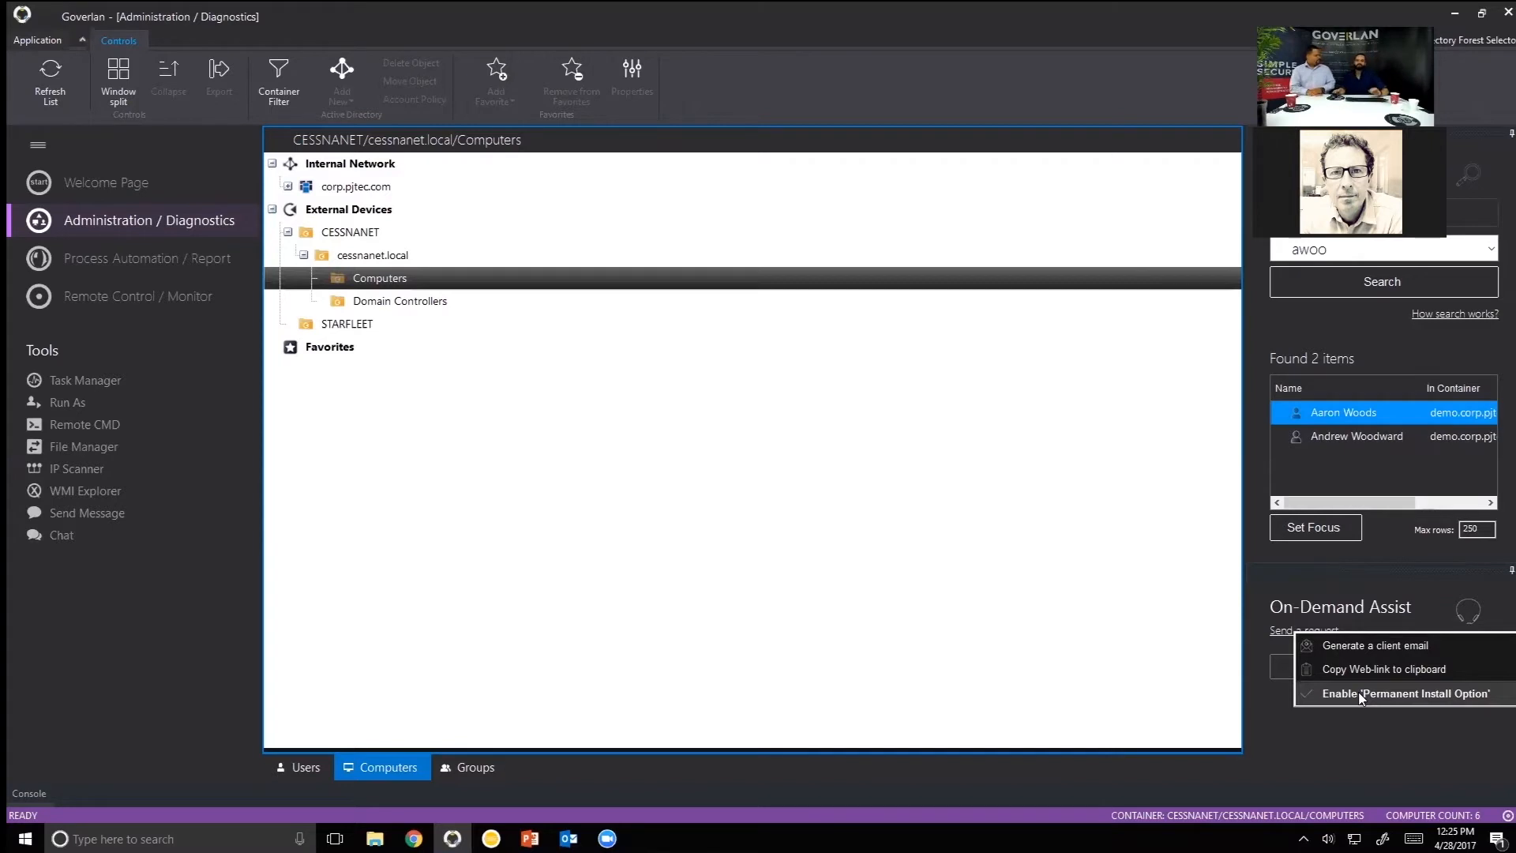
{"action": "left_click", "coordinate": [1362, 645]}
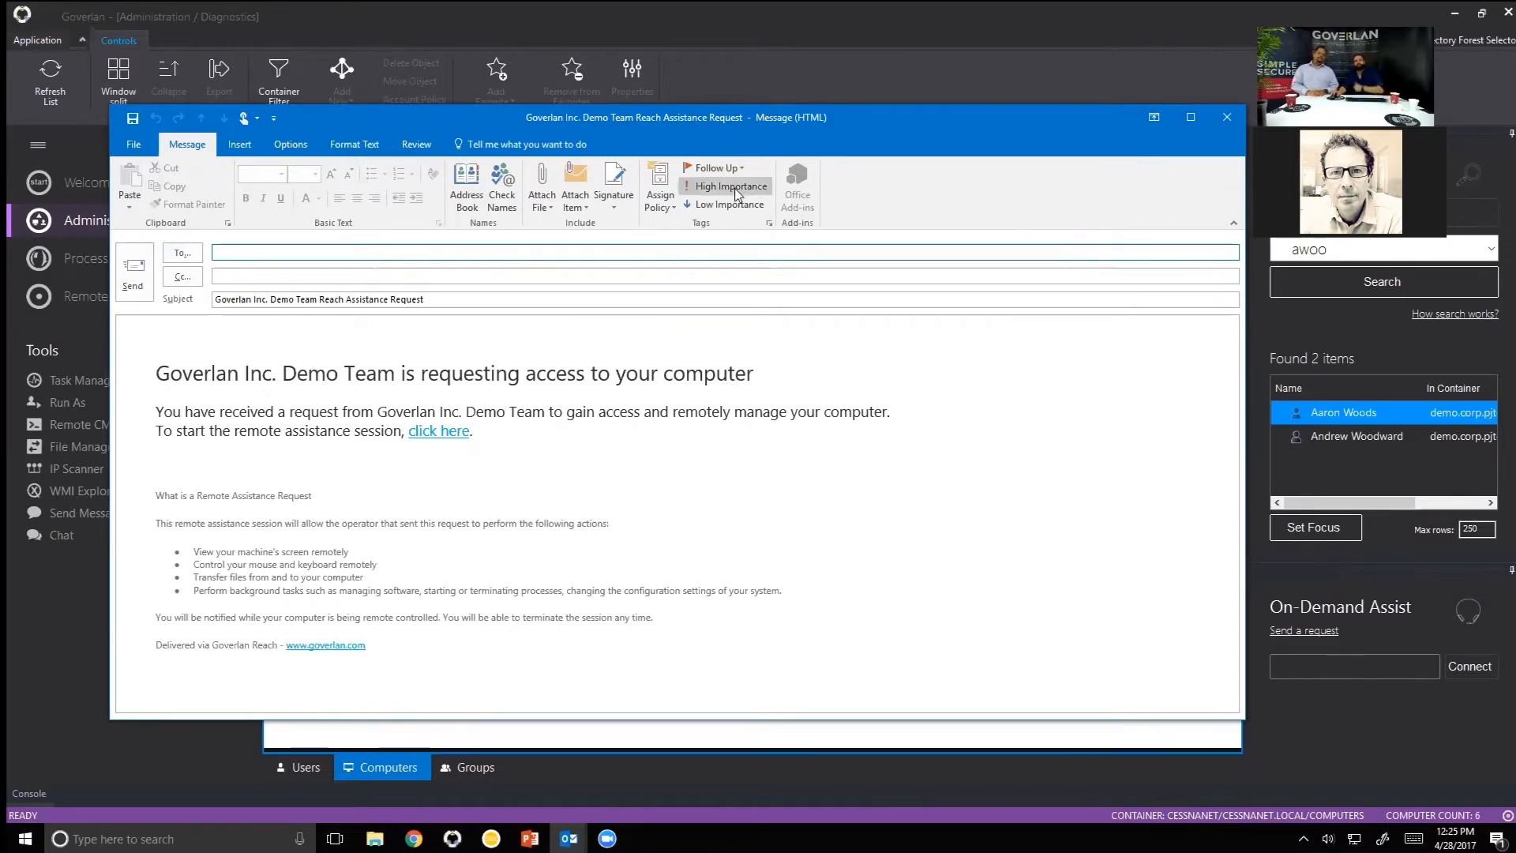
Address the assistance request email to the suggested recipient and send it.
{"action": "type", "text": "pberg"}
{"action": "key", "text": "Return"}
{"action": "left_click", "coordinate": [280, 299]}
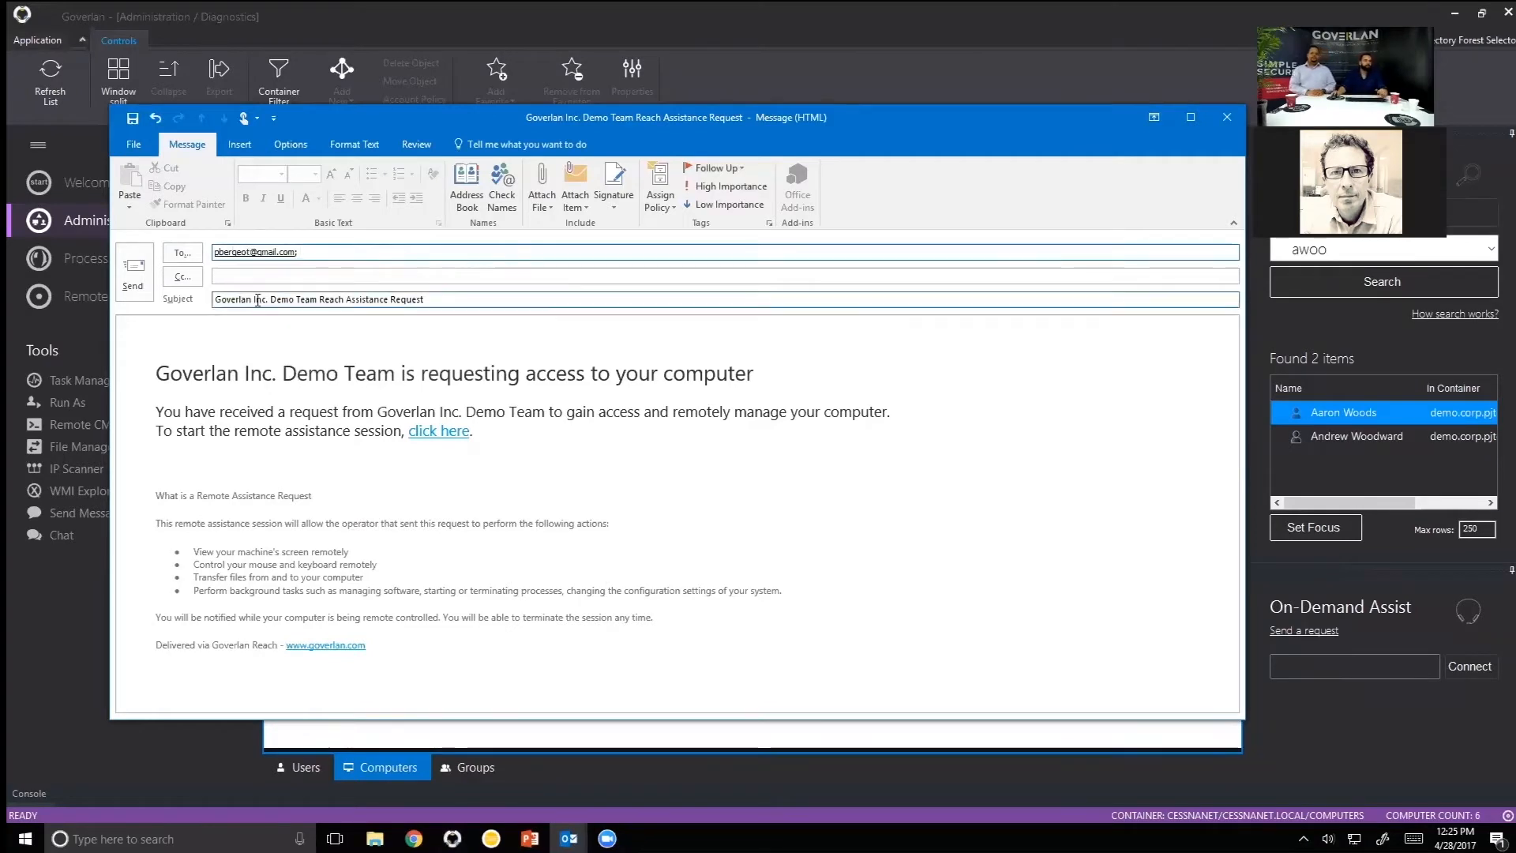
{"action": "left_click", "coordinate": [133, 273]}
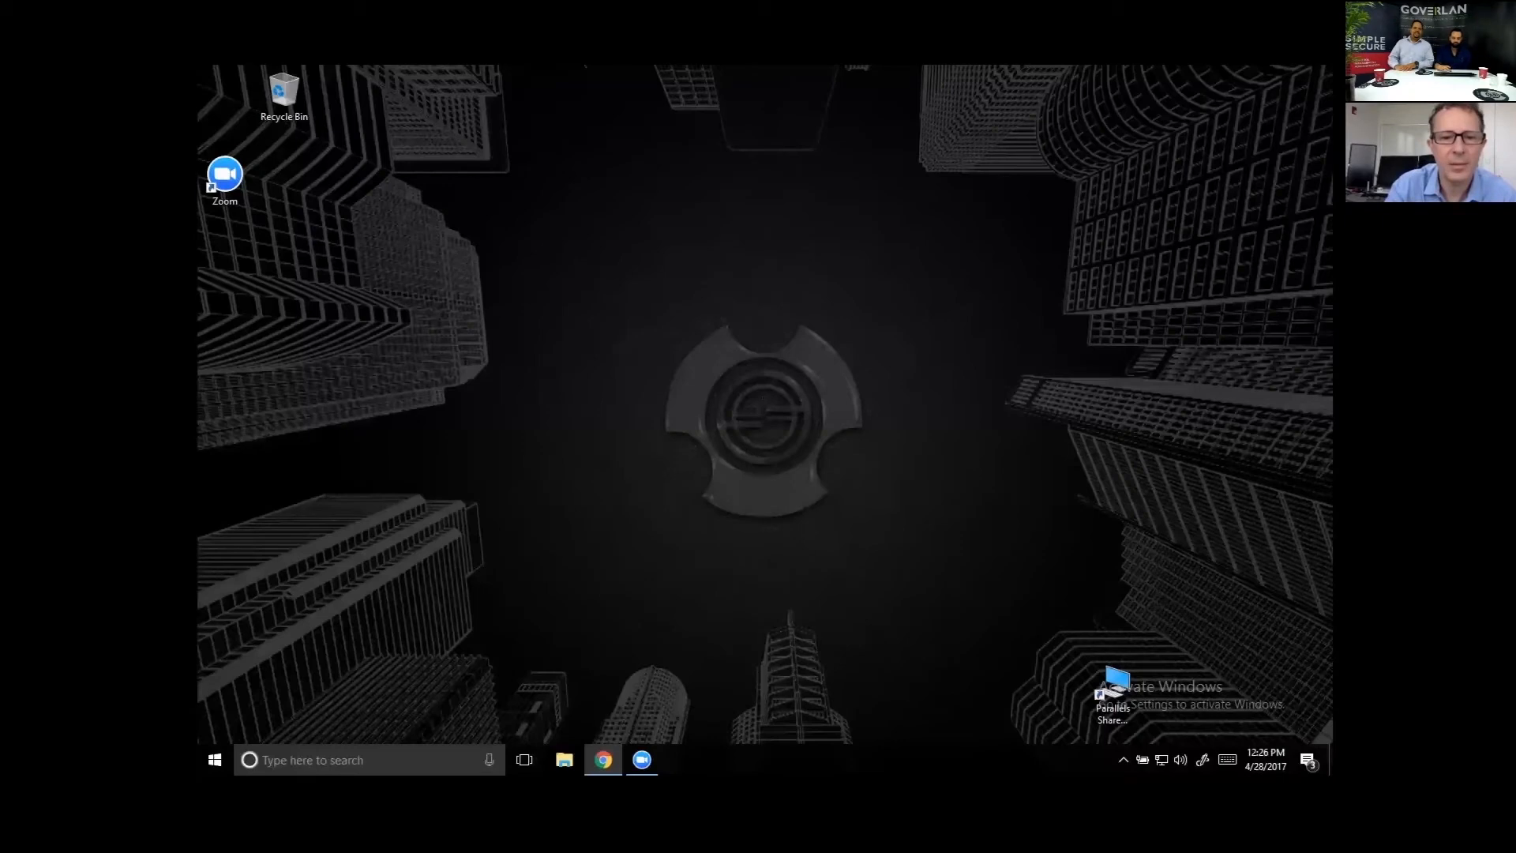
Open the Demo Team's assistance request in Gmail, maximize it, and follow its link to download GovReachClient (2).exe.
{"action": "left_click", "coordinate": [604, 760]}
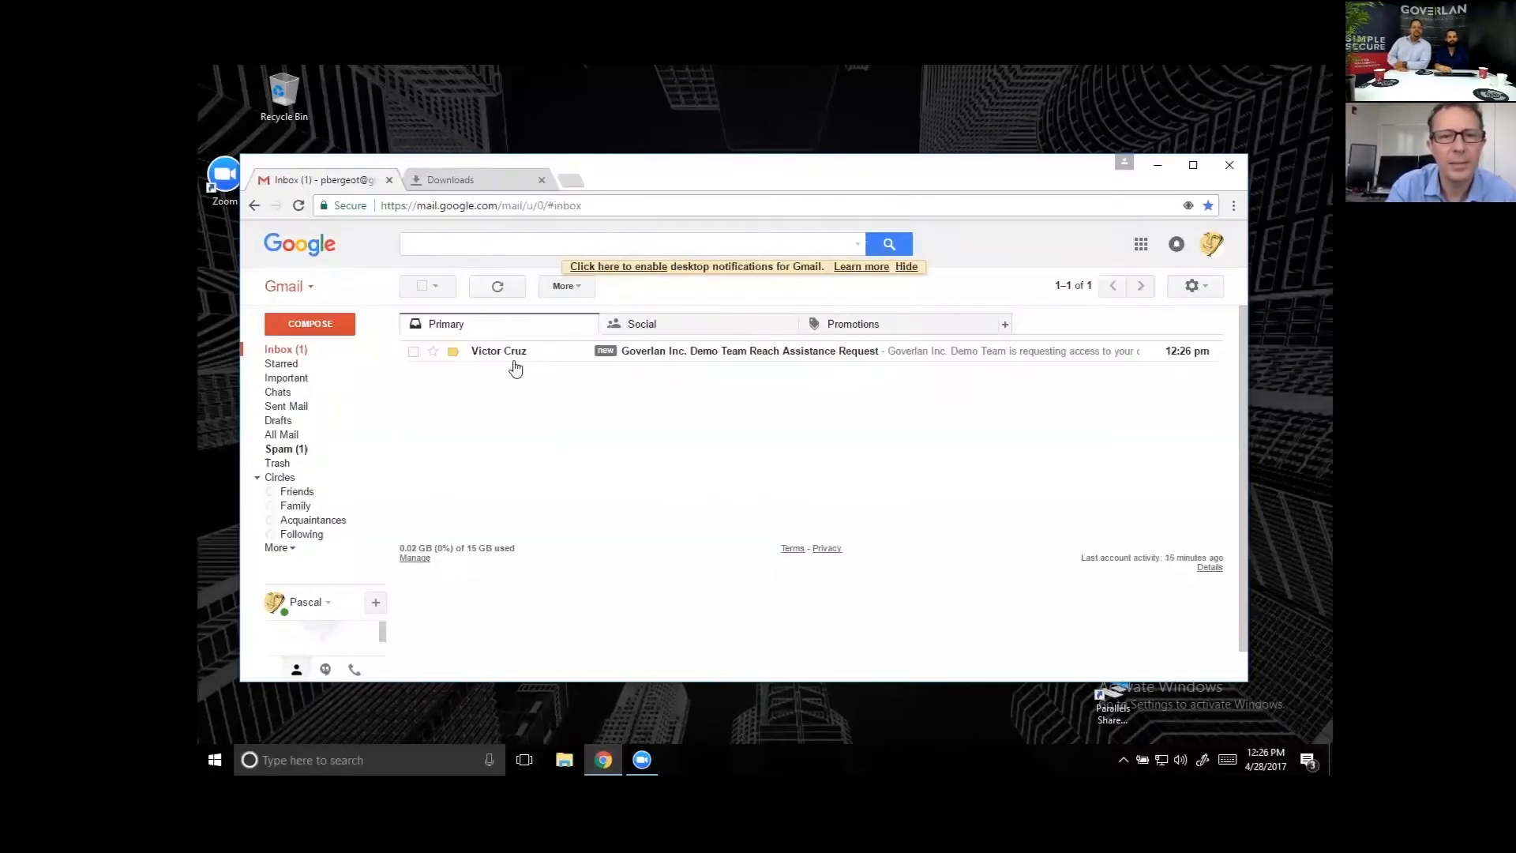
{"action": "left_click", "coordinate": [510, 359]}
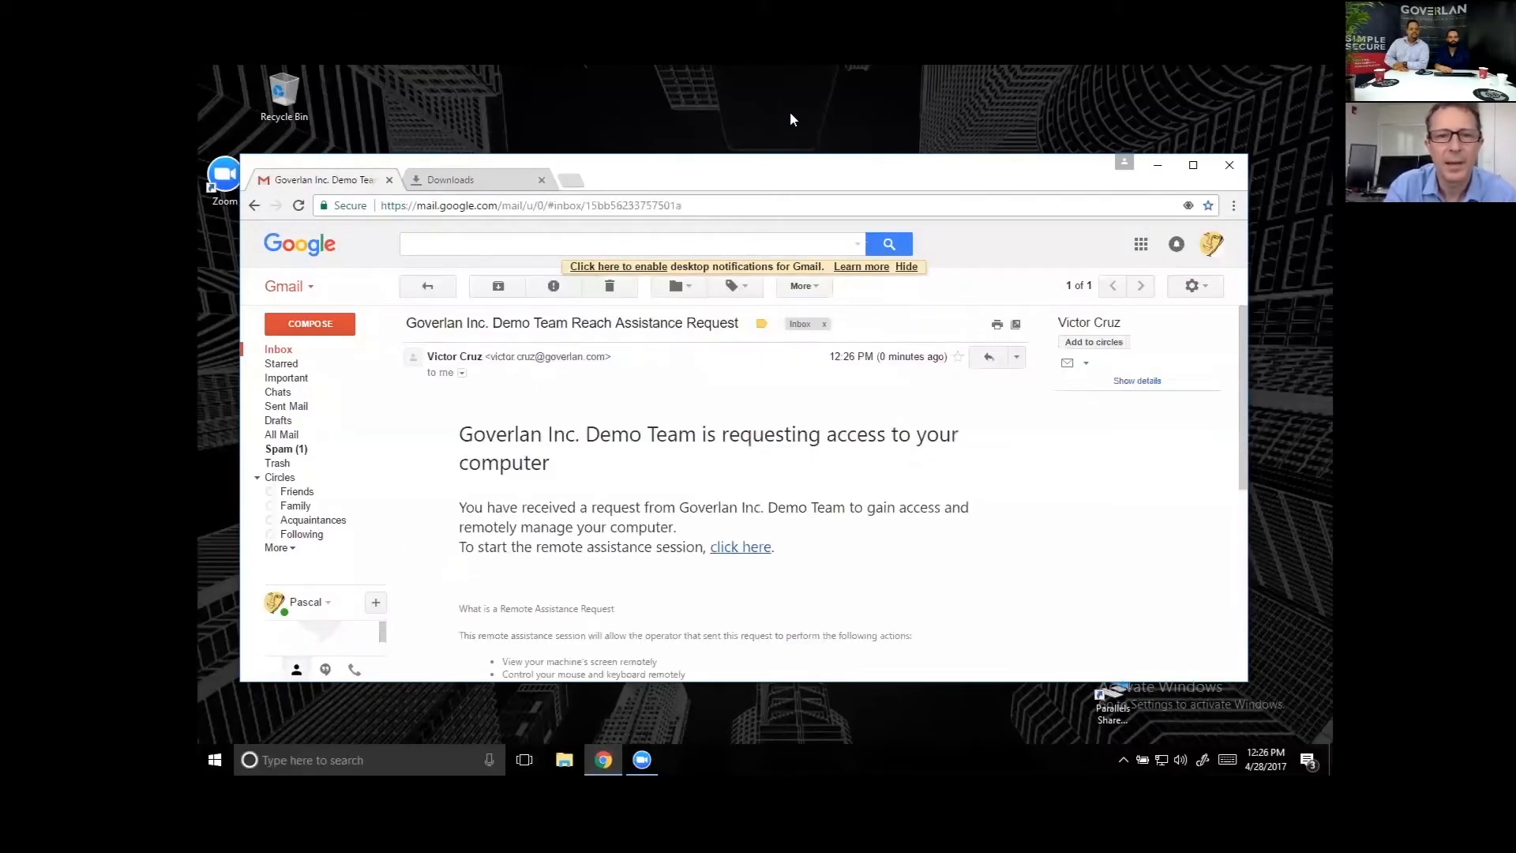
{"action": "double_click", "coordinate": [784, 168]}
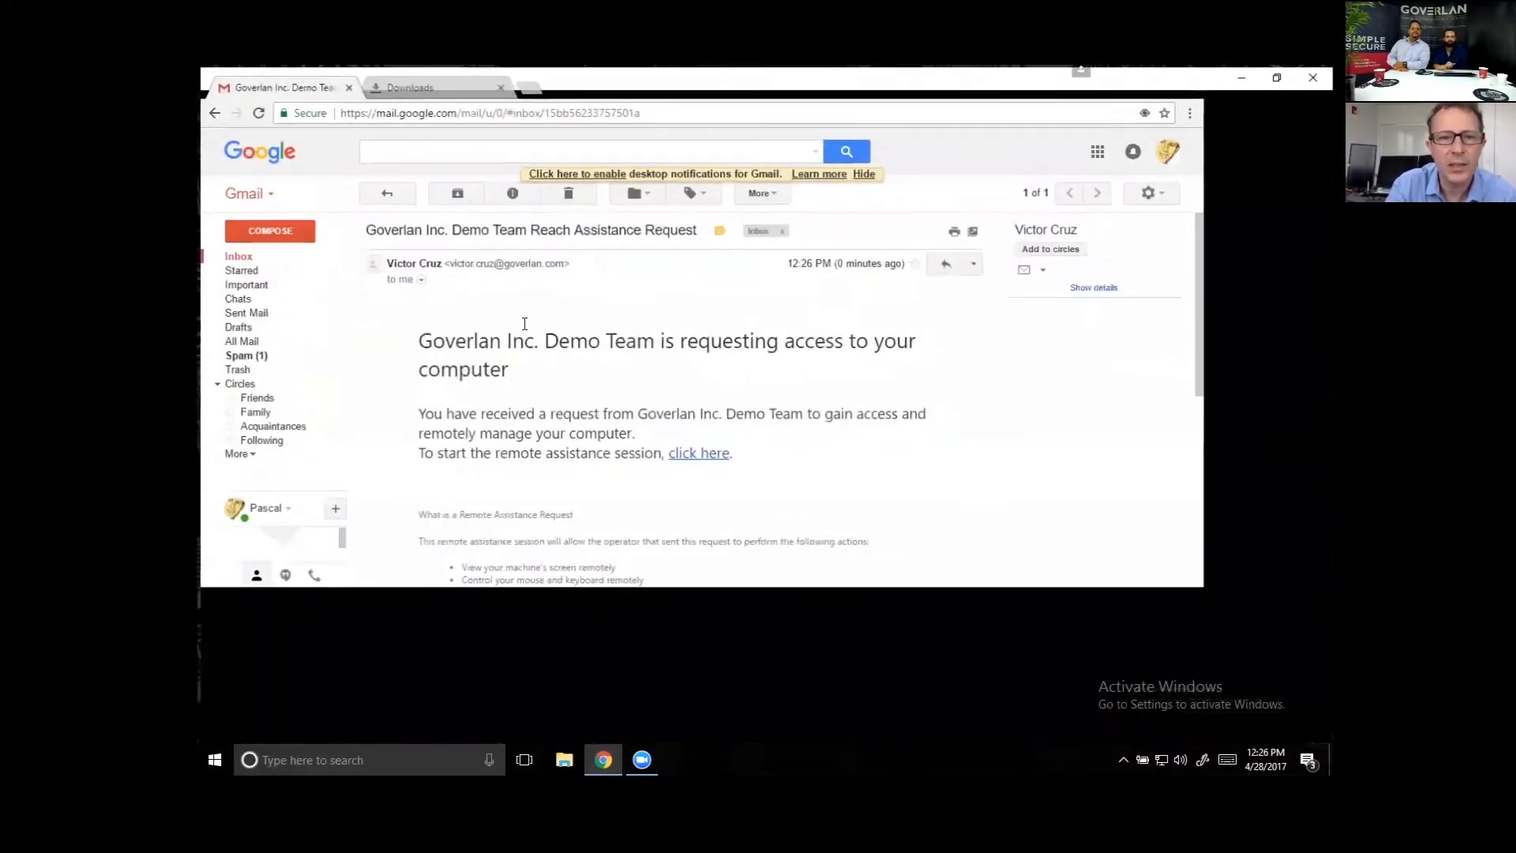
{"action": "left_click_drag", "start_coordinate": [413, 332], "coordinate": [720, 341]}
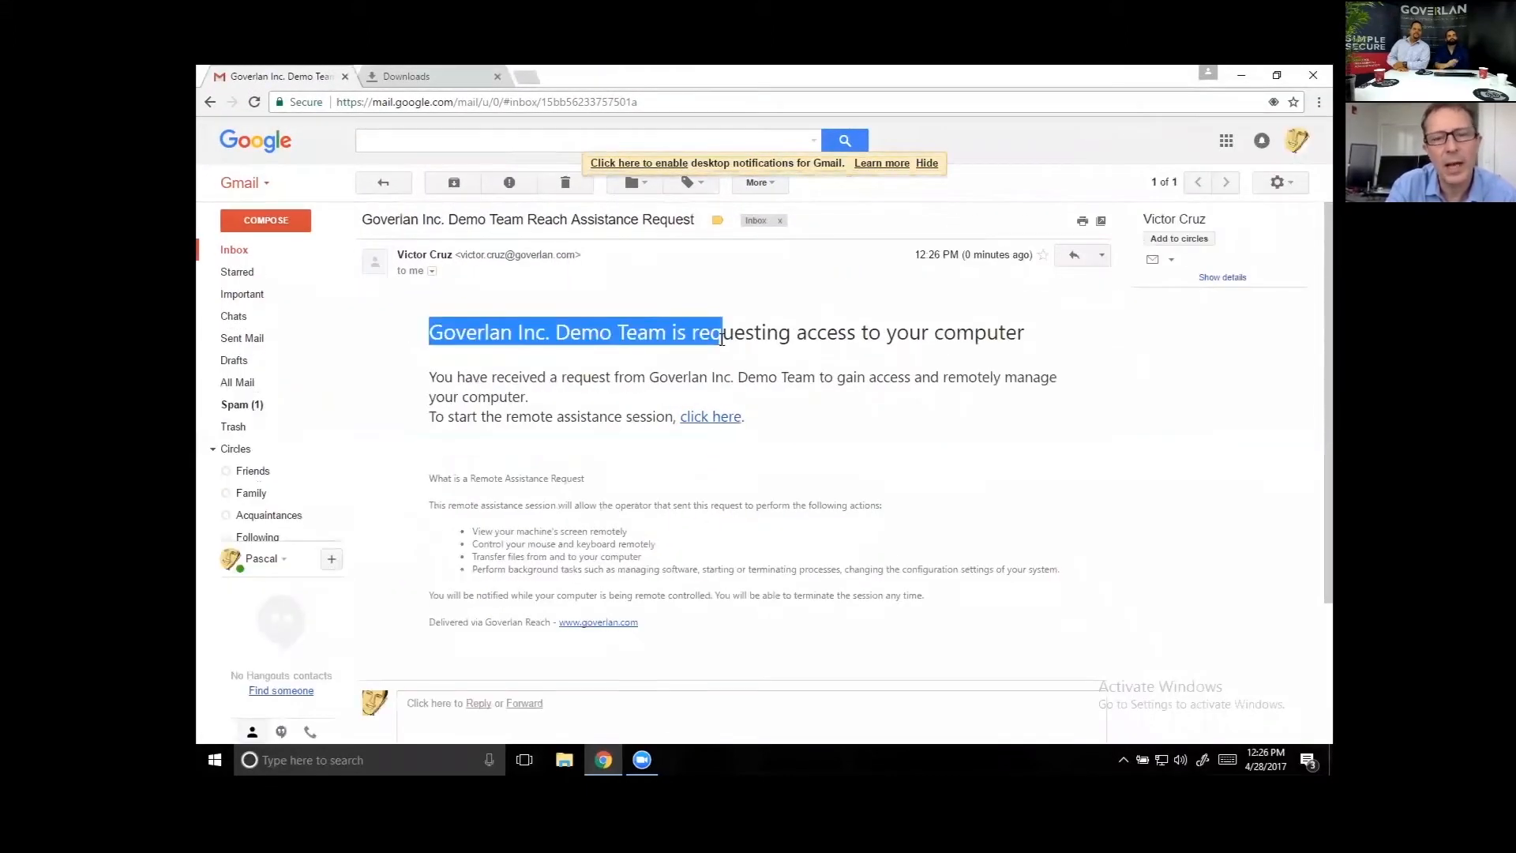
{"action": "left_click", "coordinate": [698, 367]}
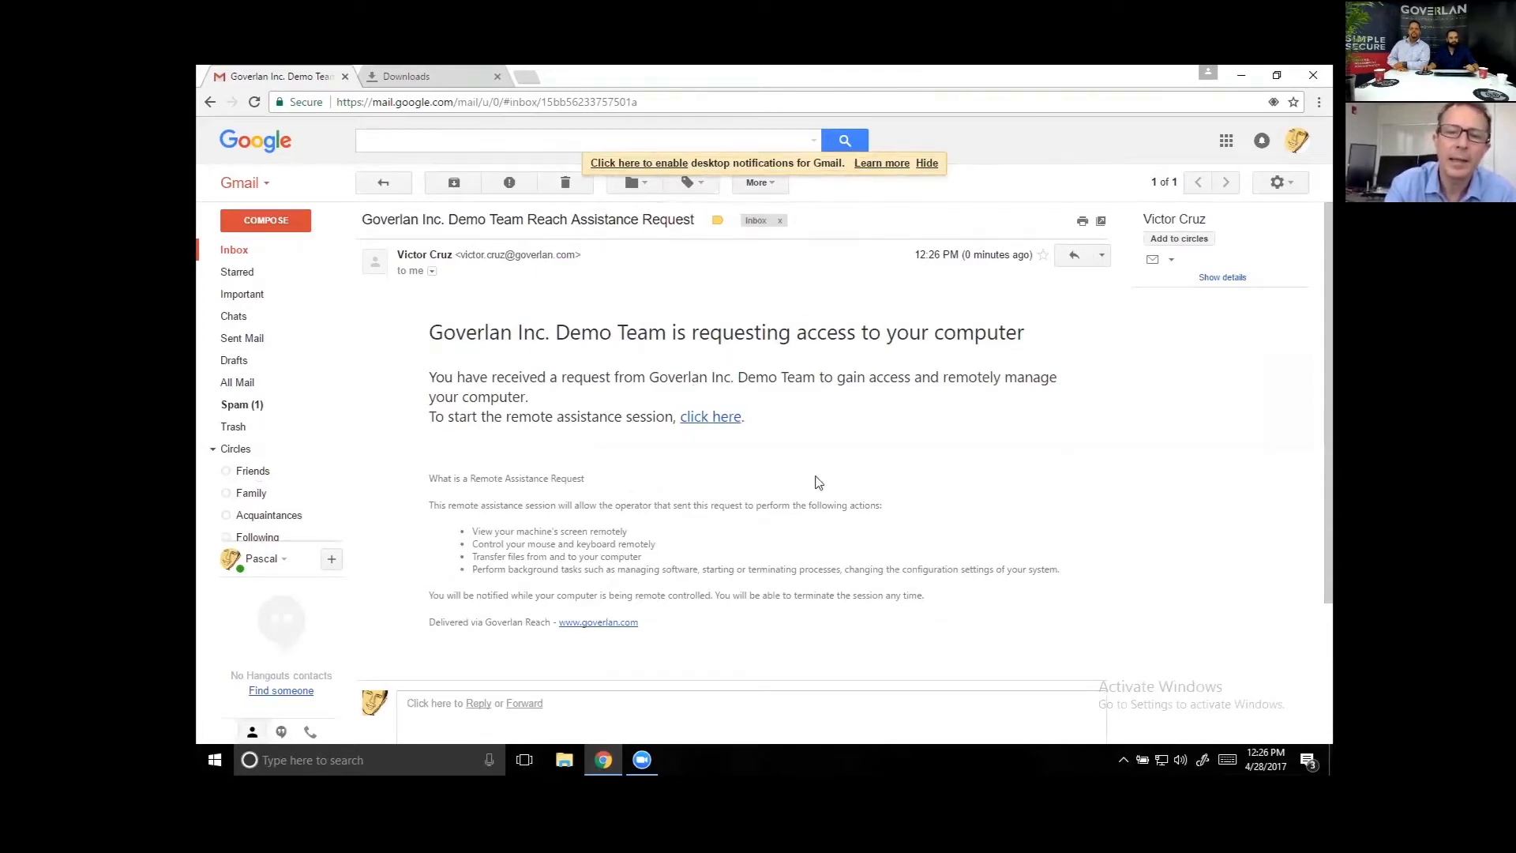
{"action": "left_click", "coordinate": [692, 418]}
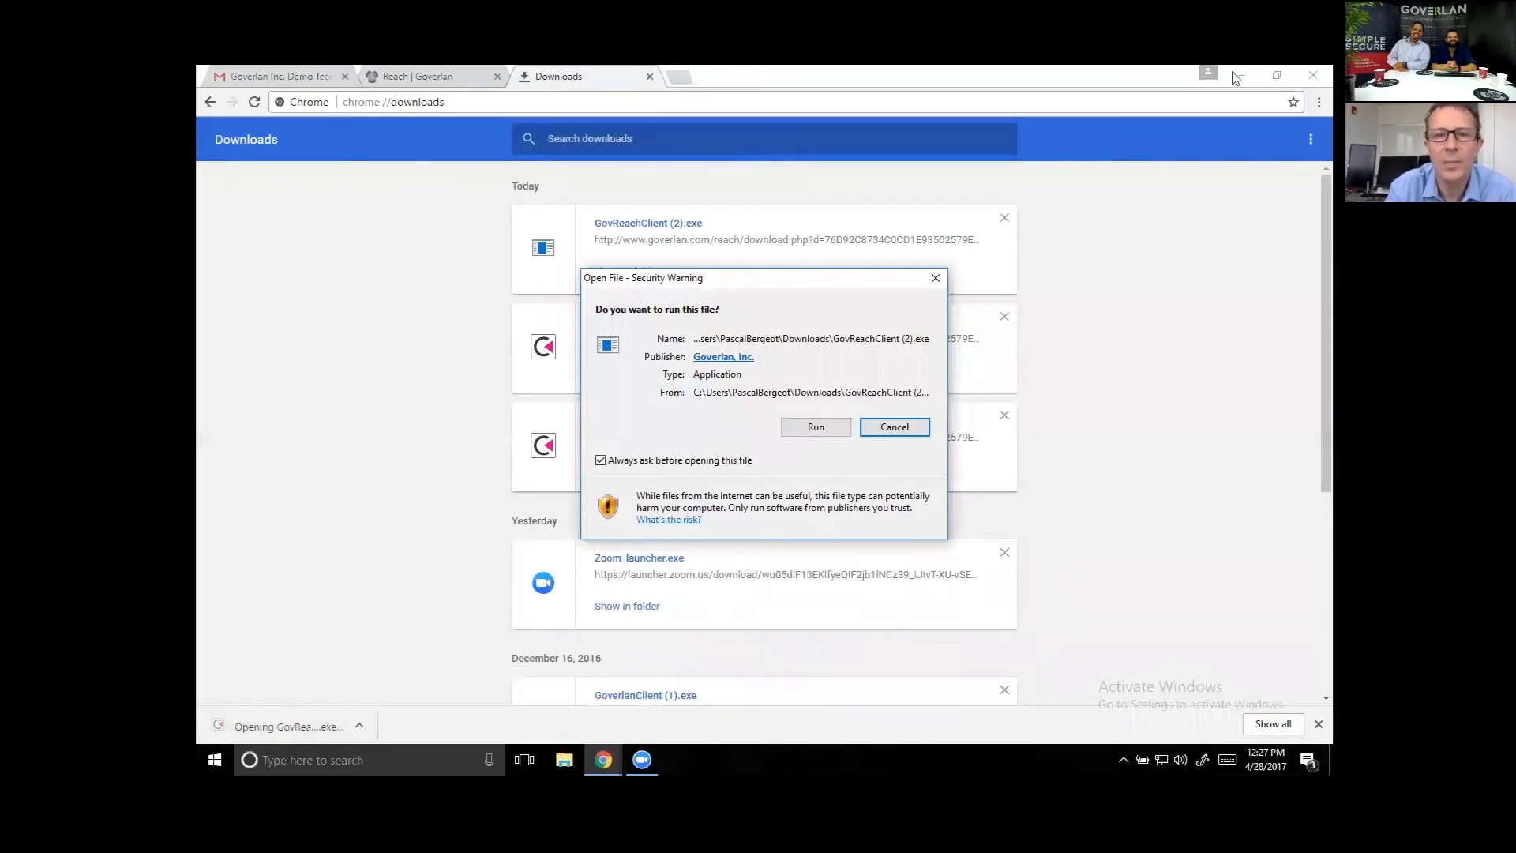
Minimize Chrome and approve running GovReachClient (2).exe from the security warning.
{"action": "left_click", "coordinate": [1232, 78]}
{"action": "left_click", "coordinate": [818, 426]}
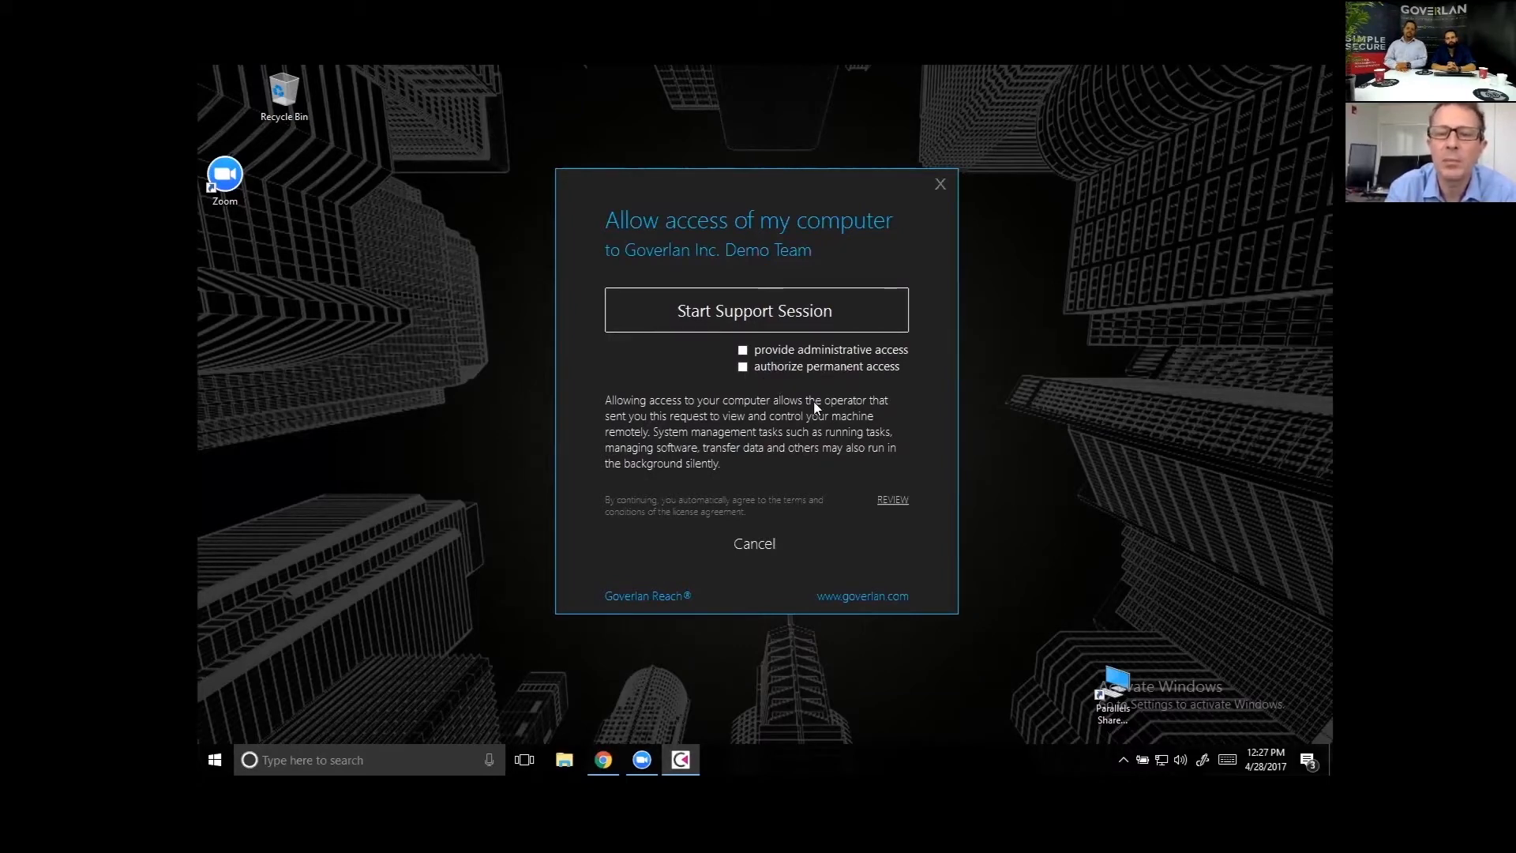
Leave permanent access unticked and start a one-time support session for the Demo Team.
{"action": "left_click", "coordinate": [742, 367]}
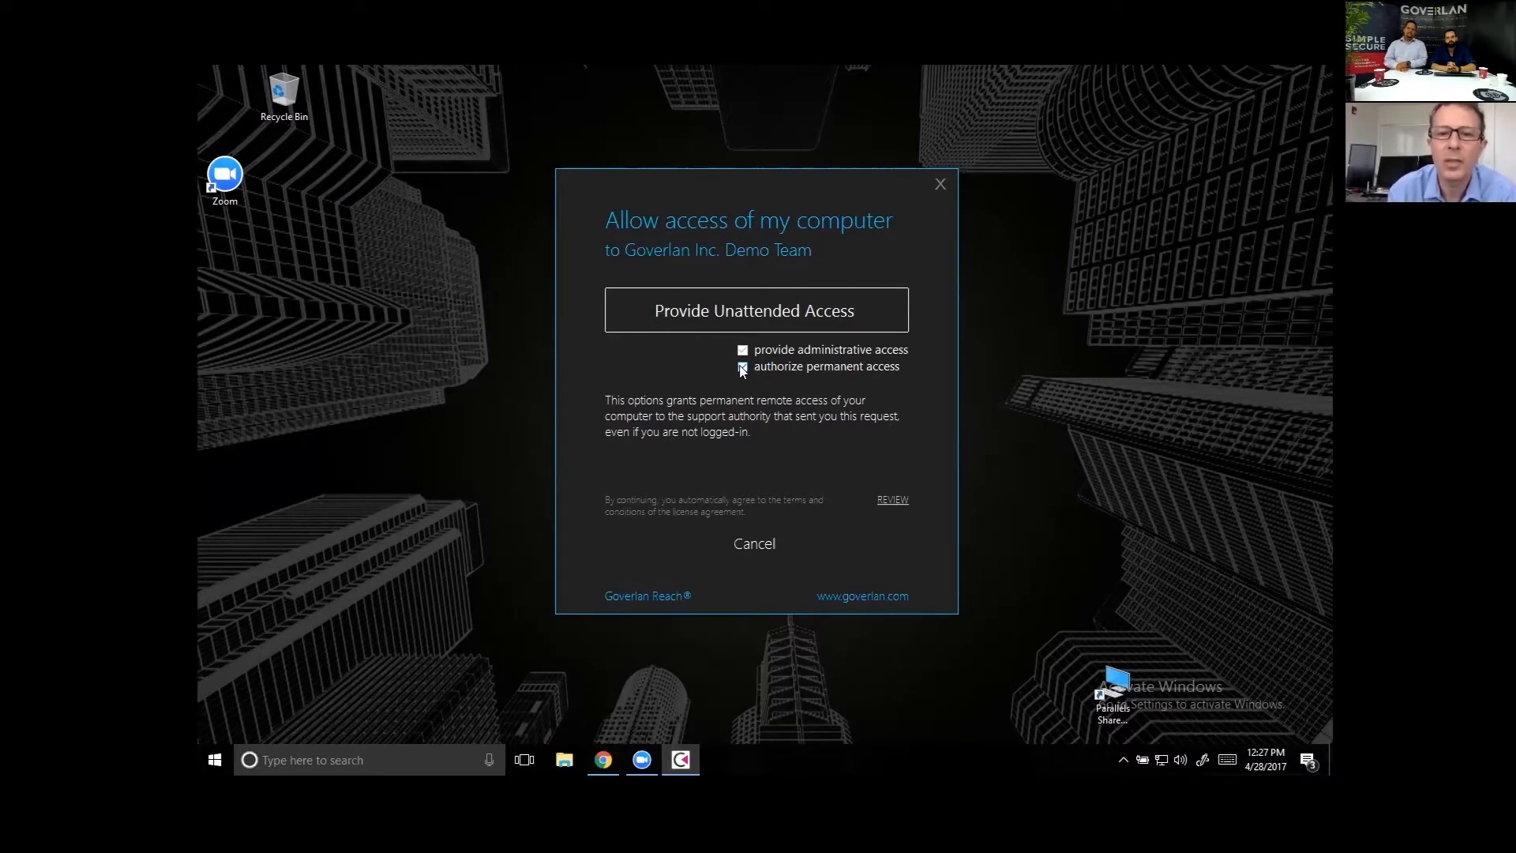
{"action": "left_click", "coordinate": [742, 367]}
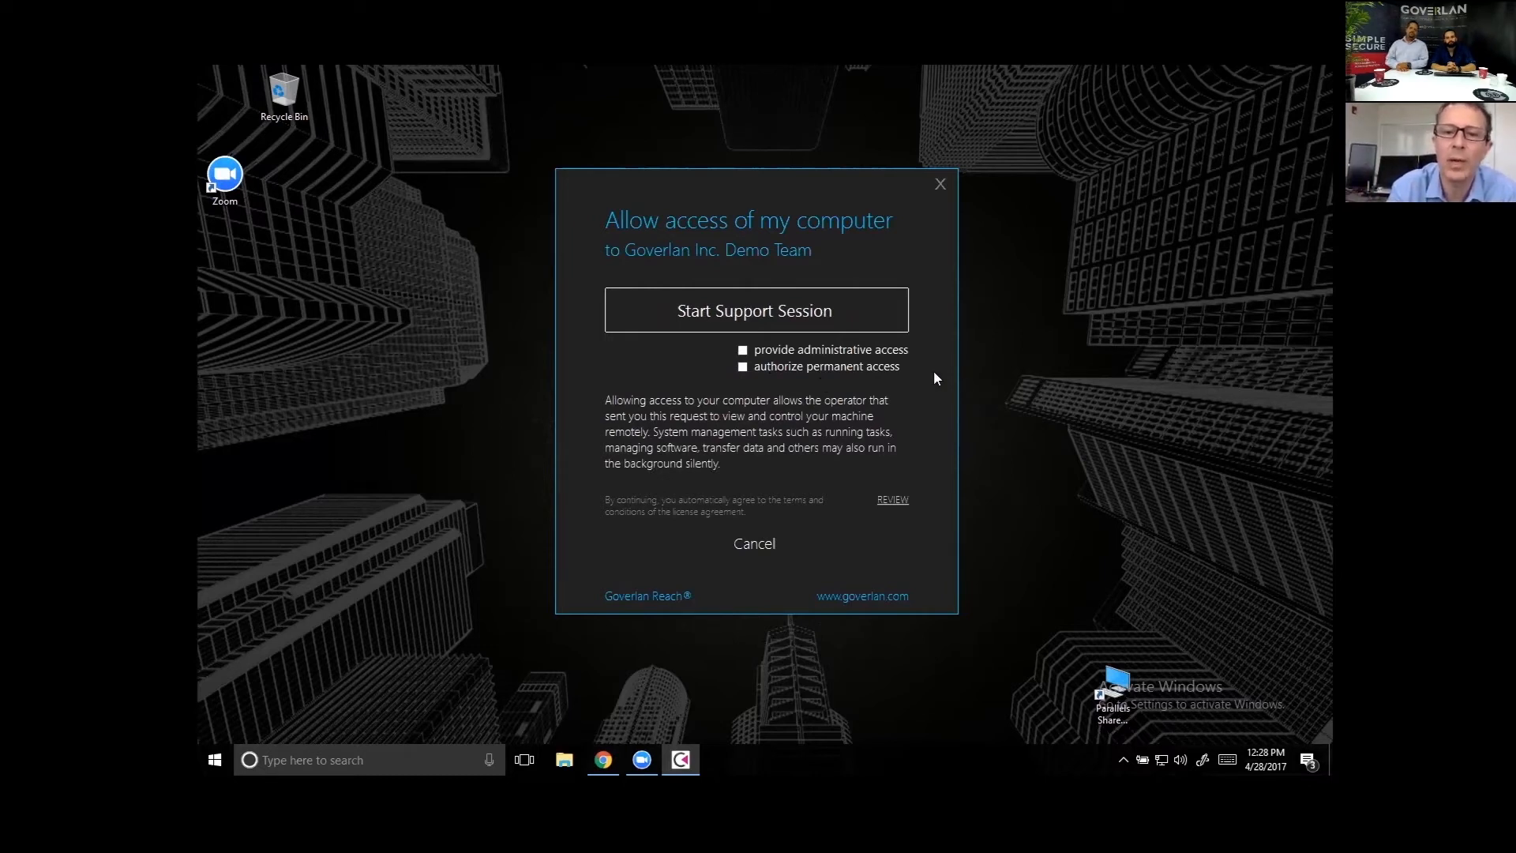
{"action": "left_click", "coordinate": [760, 308]}
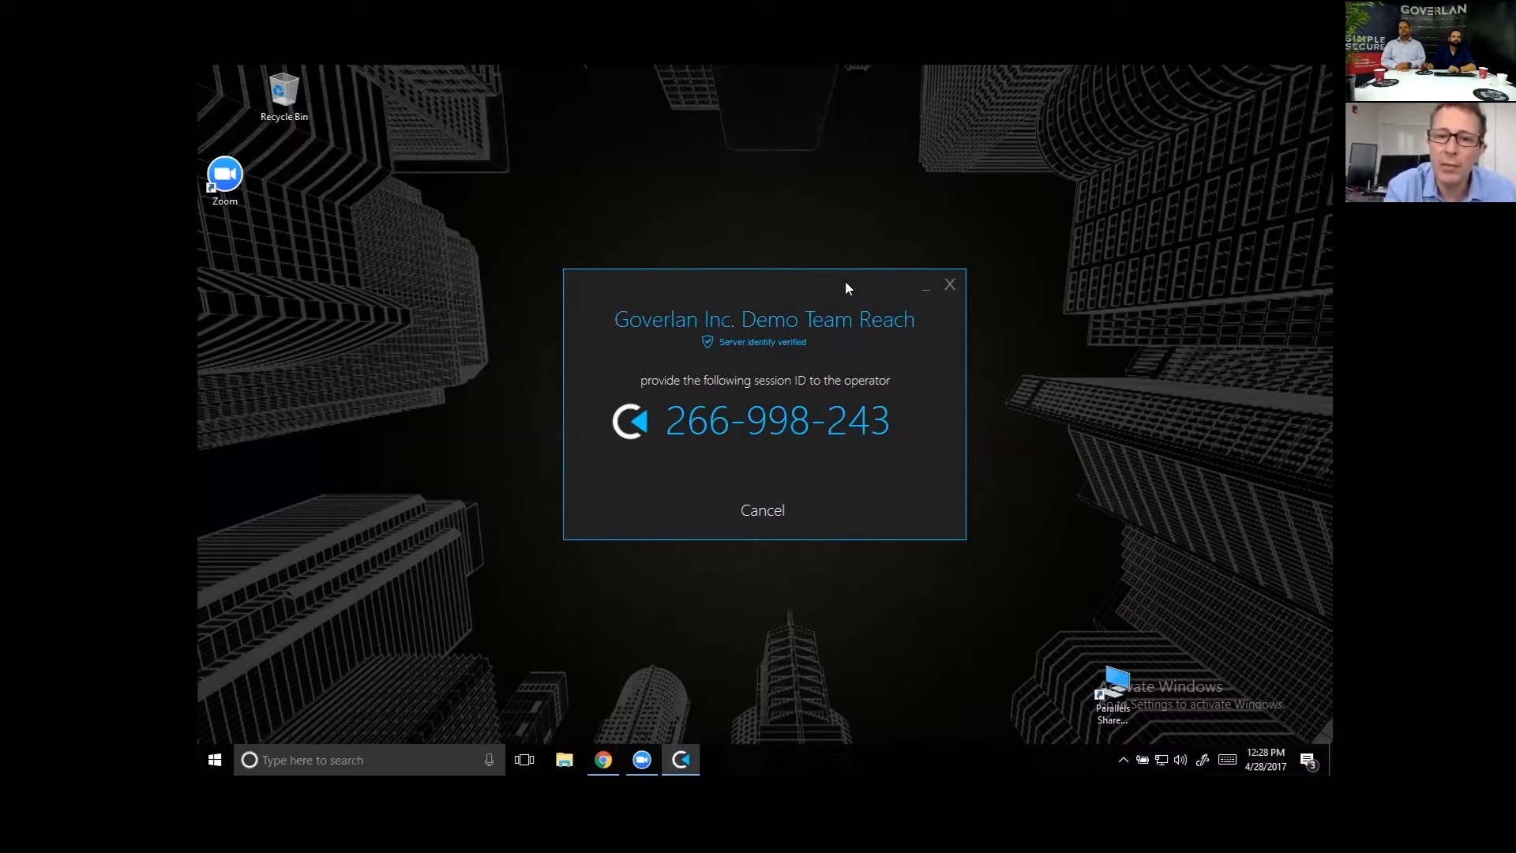
Move the session-ID window higher on the desktop, ready to read out the session ID.
{"action": "left_click_drag", "start_coordinate": [846, 276], "coordinate": [842, 225]}
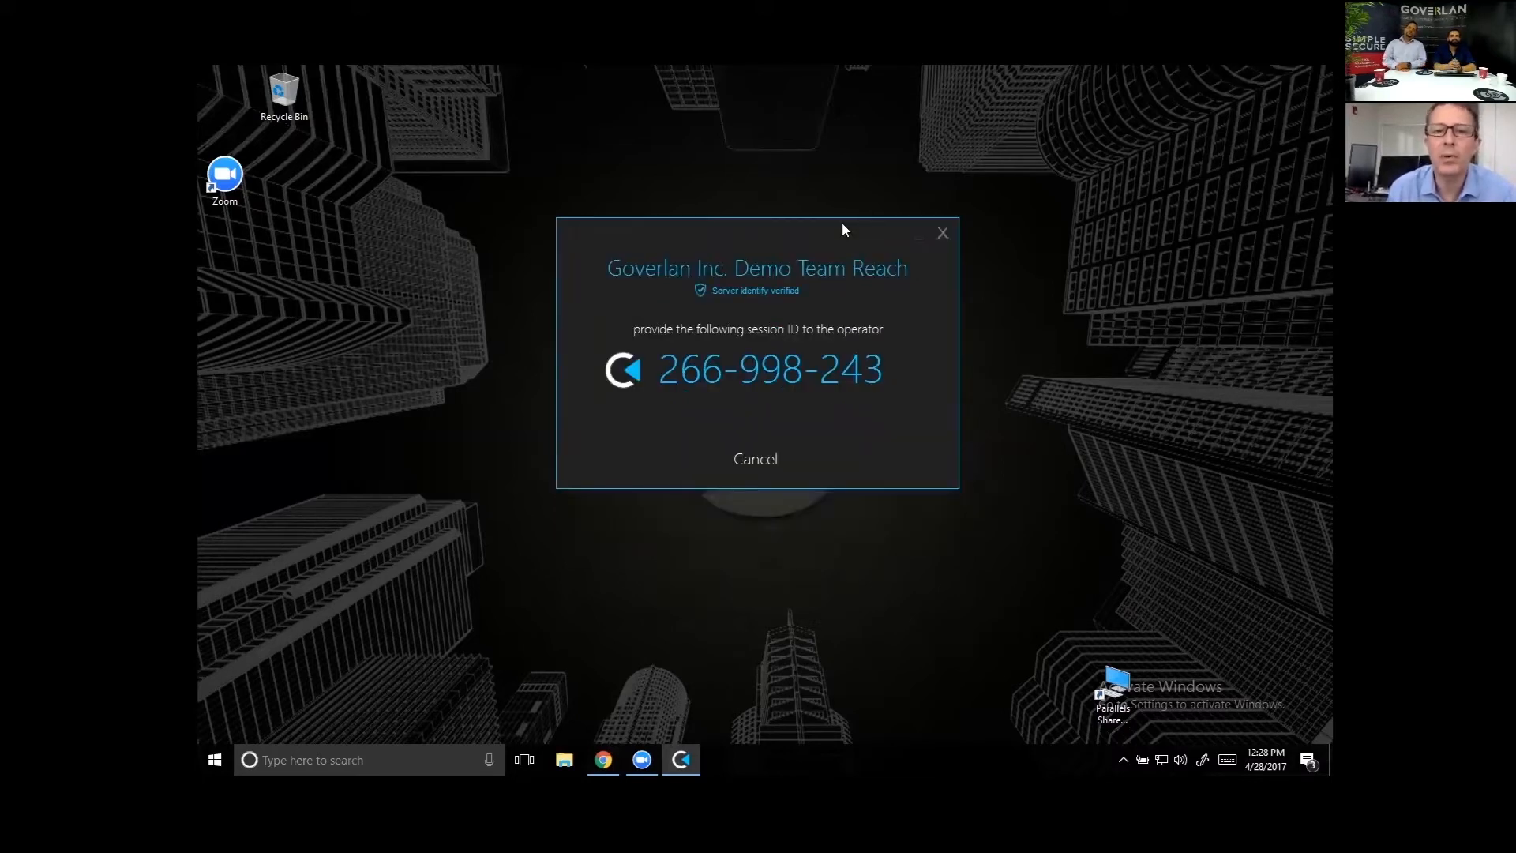
Review the verified server identity certificate details, then close them.
{"action": "left_click", "coordinate": [750, 291]}
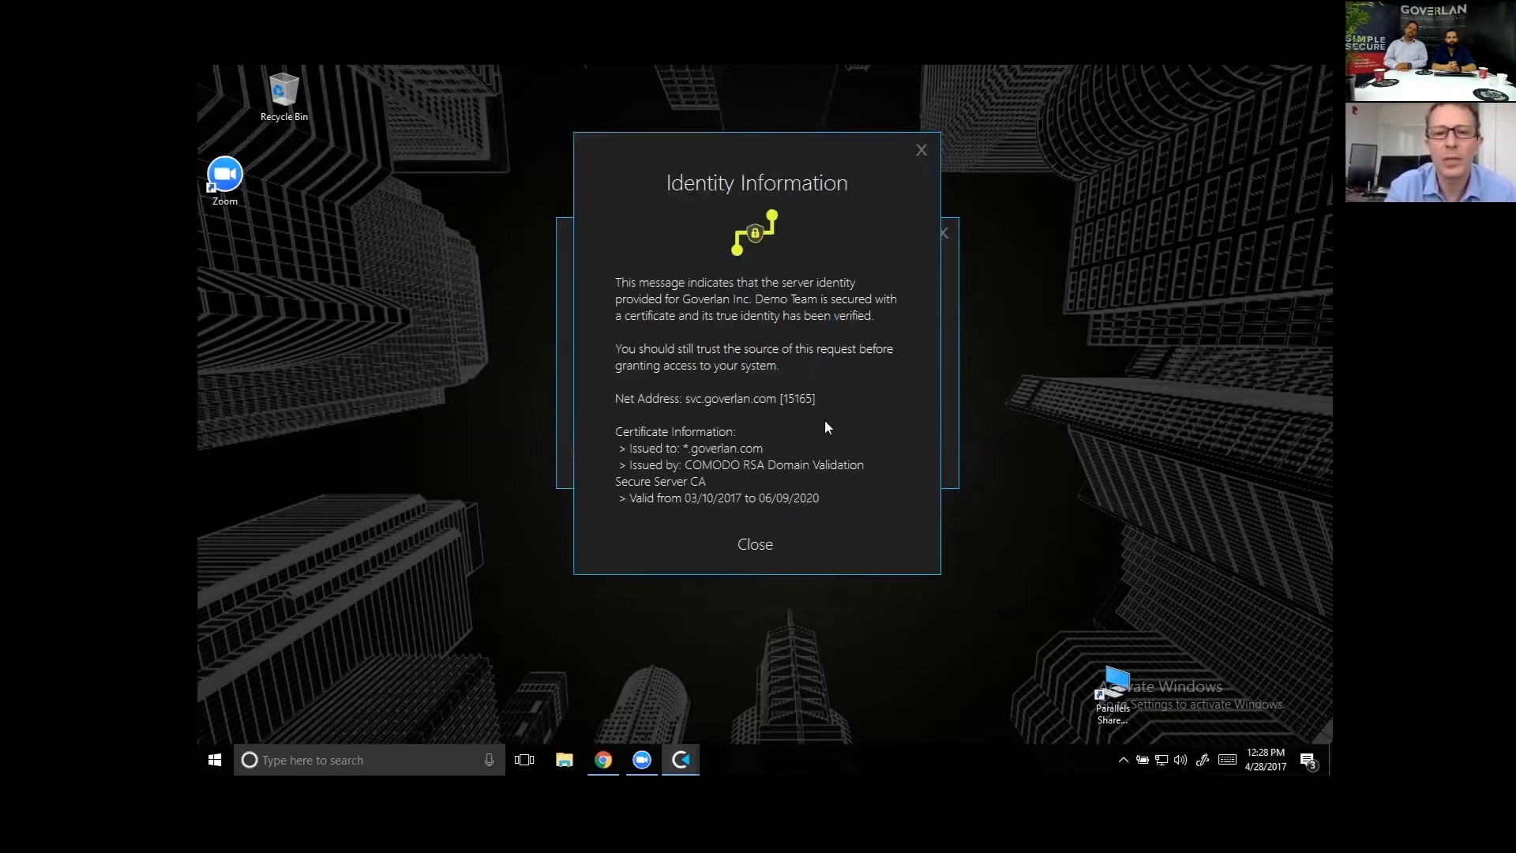
{"action": "left_click", "coordinate": [922, 152]}
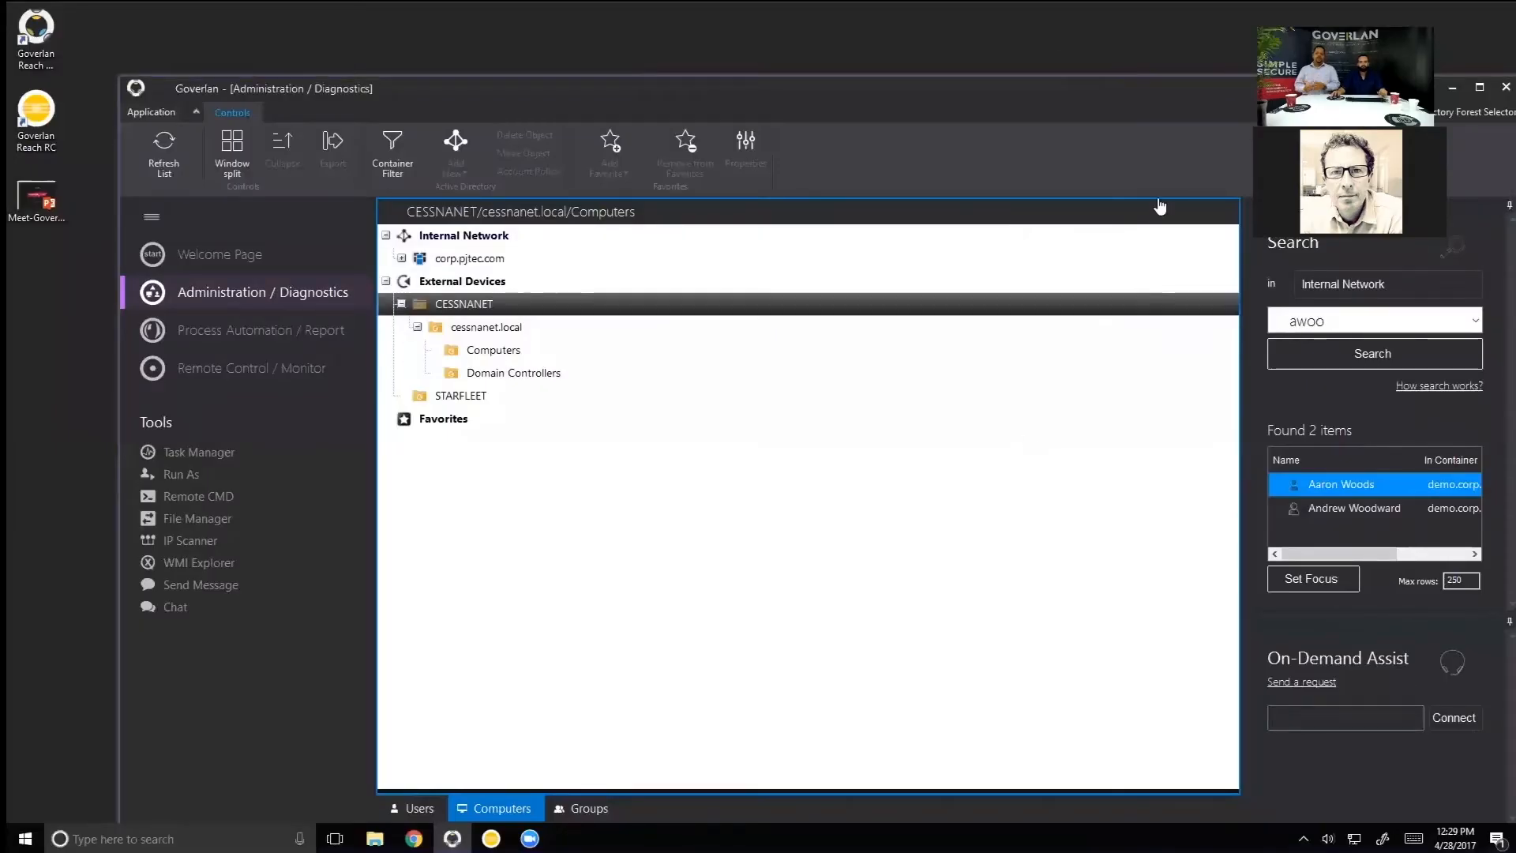
Maximize the Goverlan console, enlarge the On-Demand Assist panel, and connect to the customer's session ID.
{"action": "double_click", "coordinate": [1220, 94]}
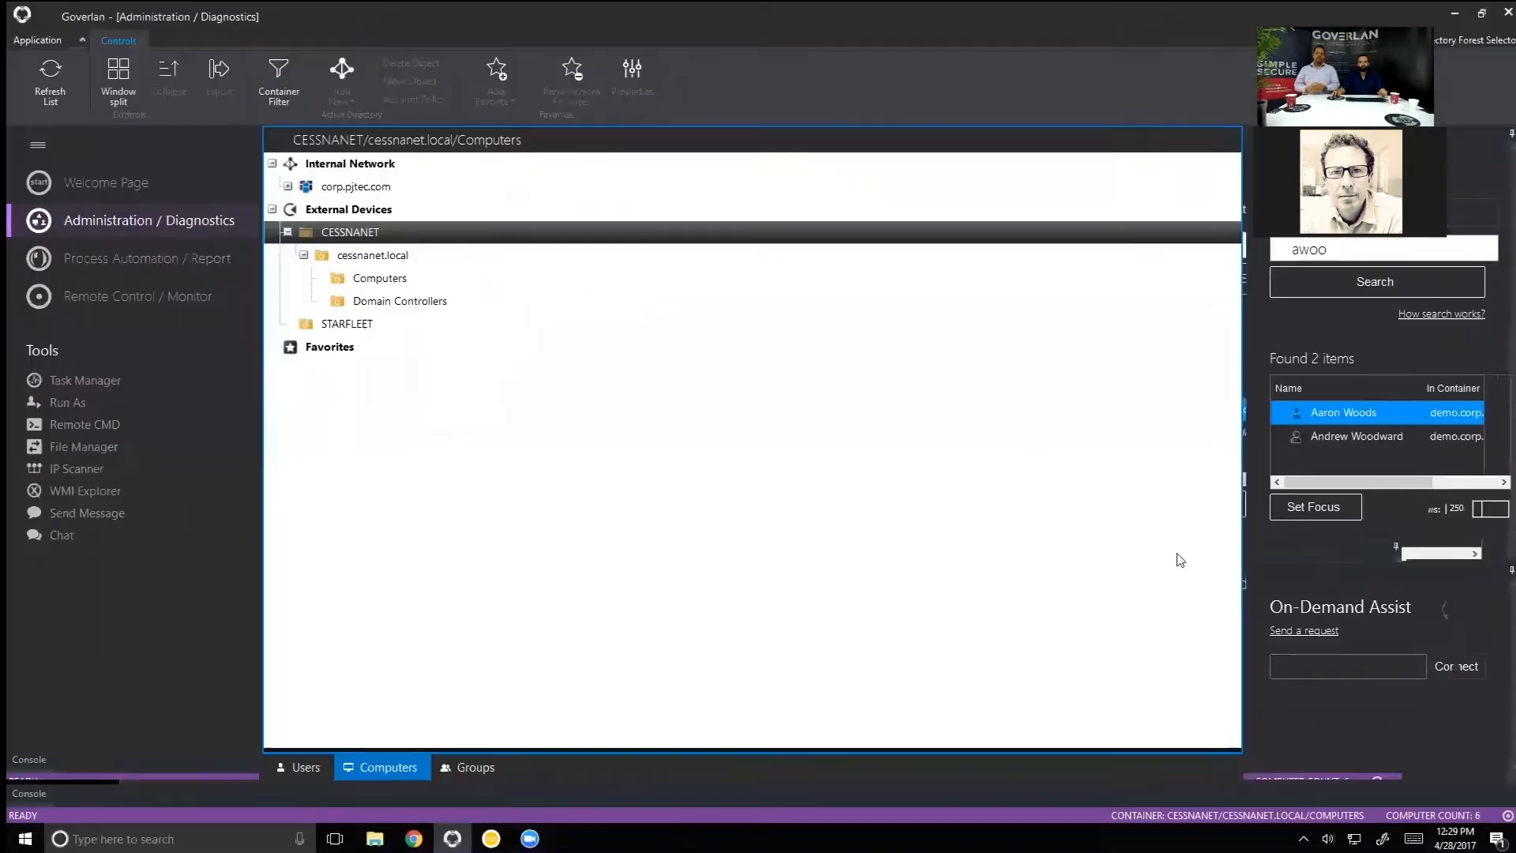
{"action": "left_click", "coordinate": [1362, 666]}
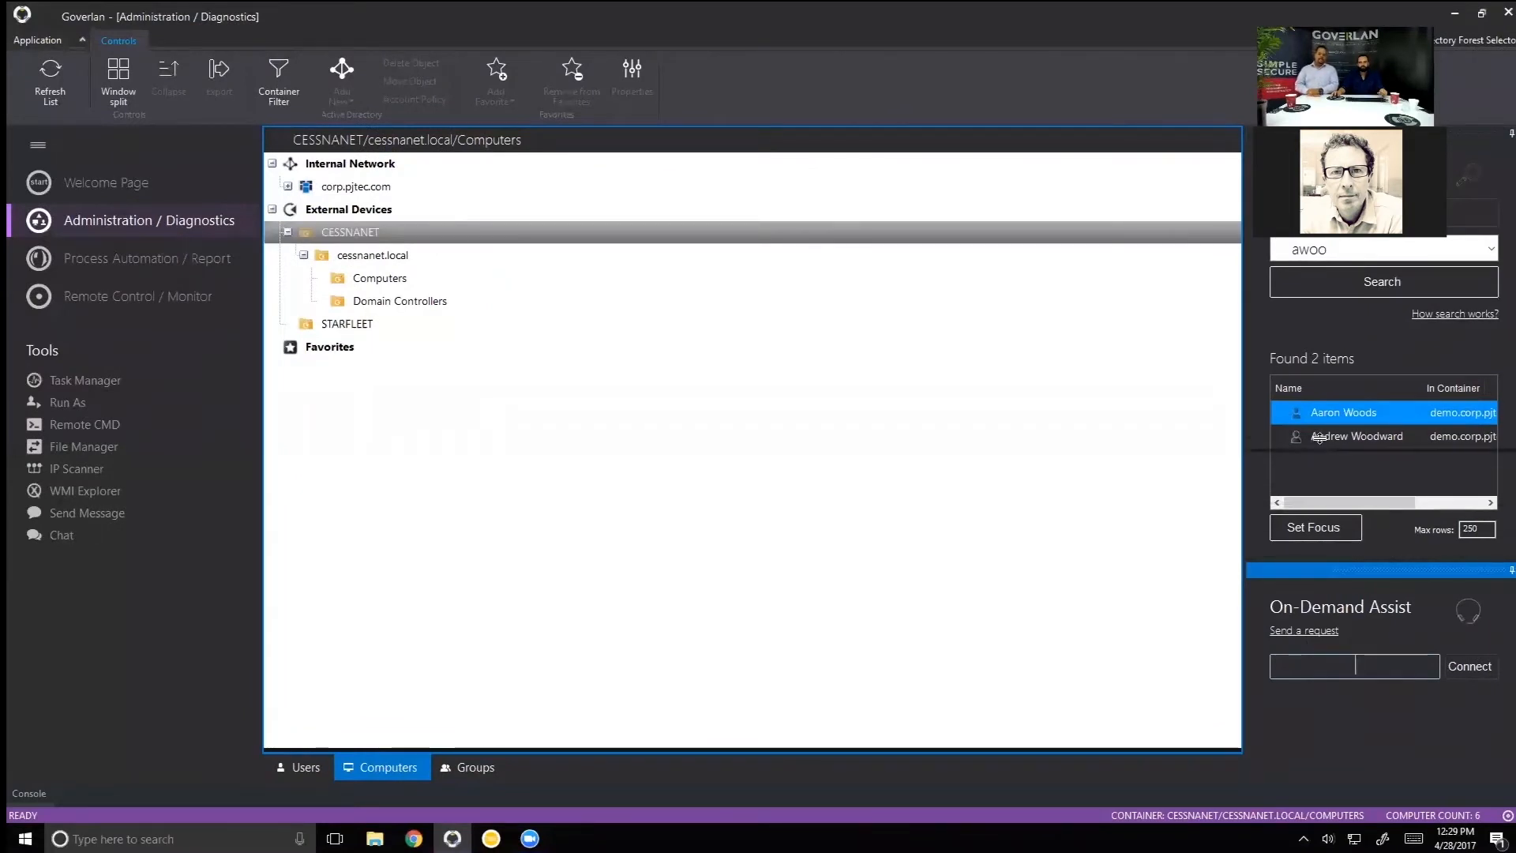
{"action": "left_click_drag", "start_coordinate": [1317, 449], "coordinate": [1320, 397]}
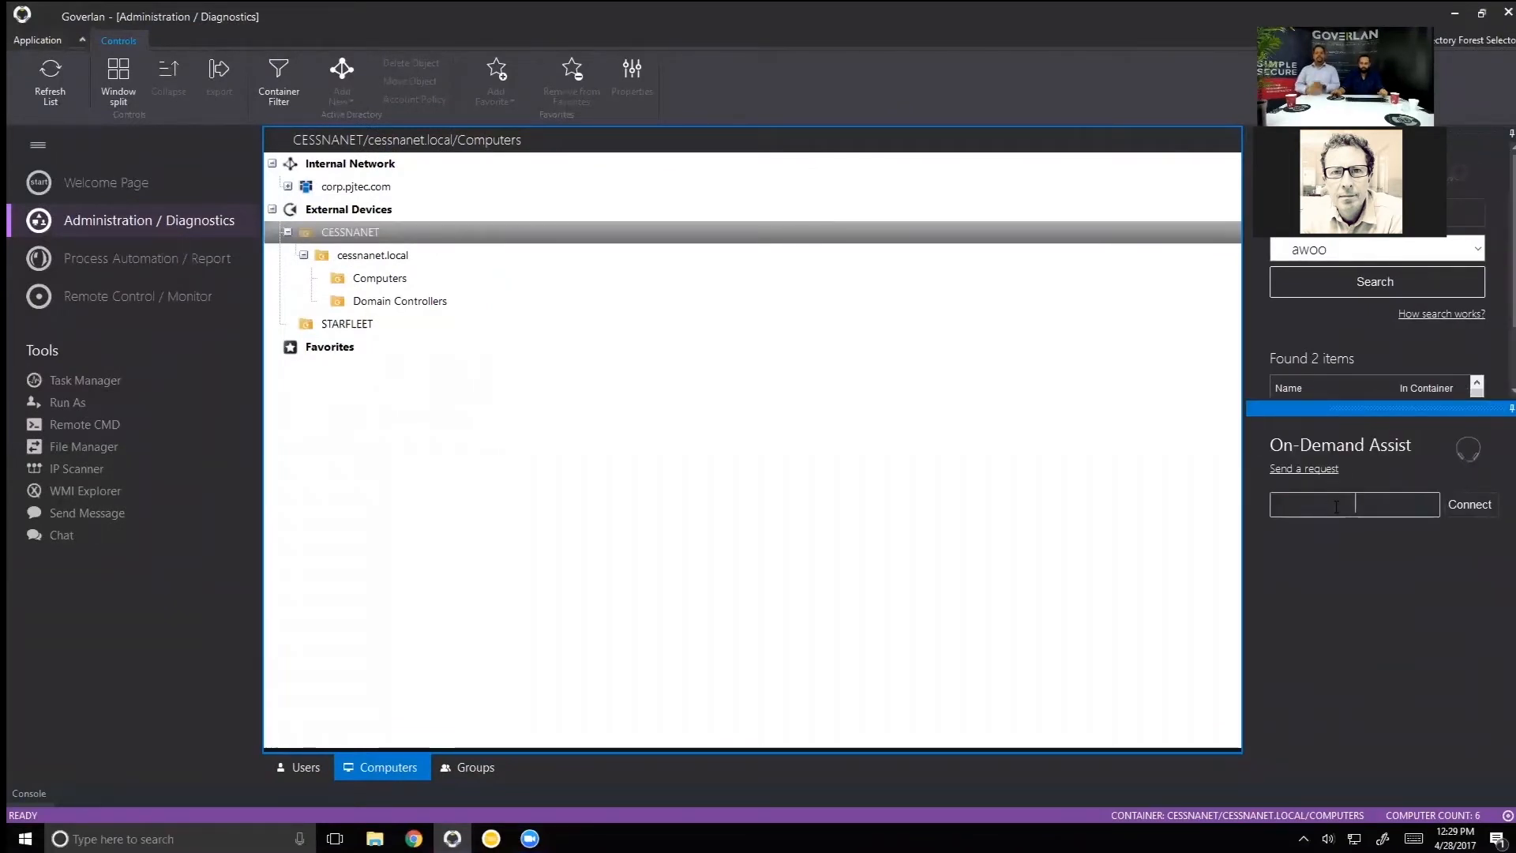
{"action": "type", "text": "266"}
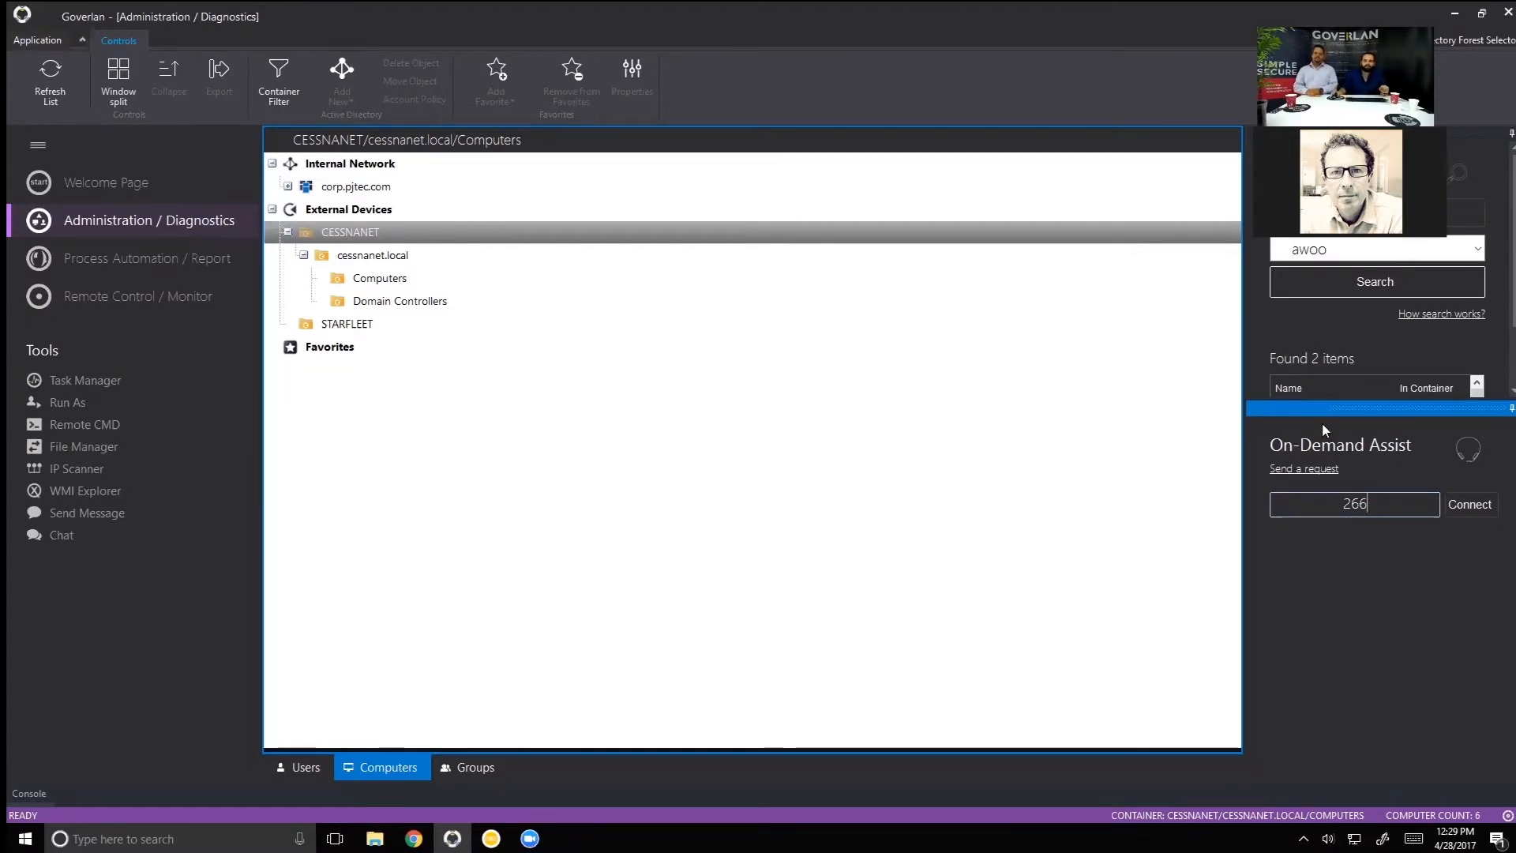
{"action": "type", "text": "99"}
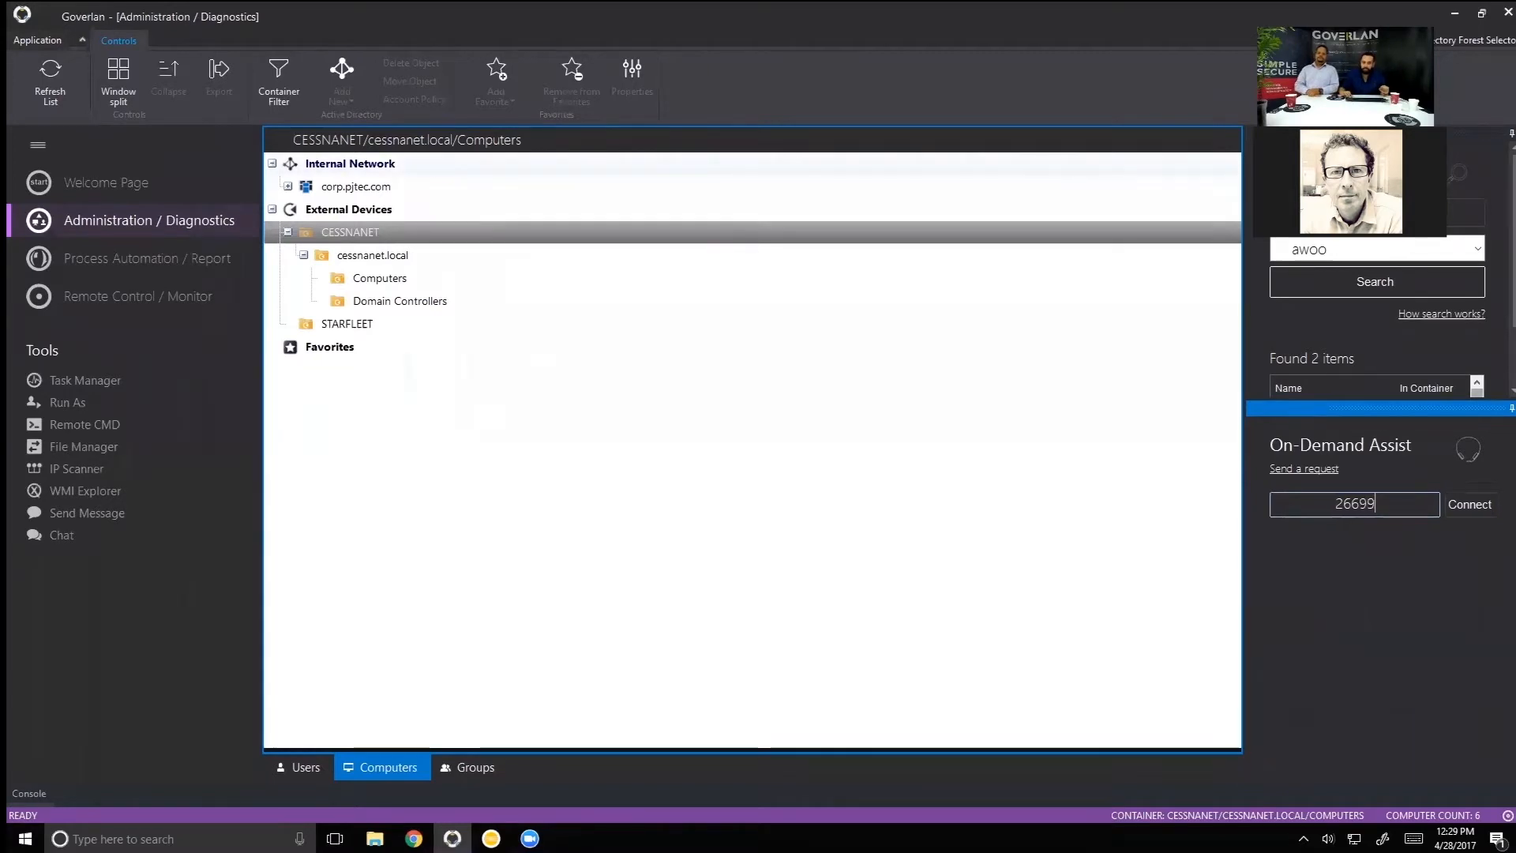
{"action": "type", "text": "8243"}
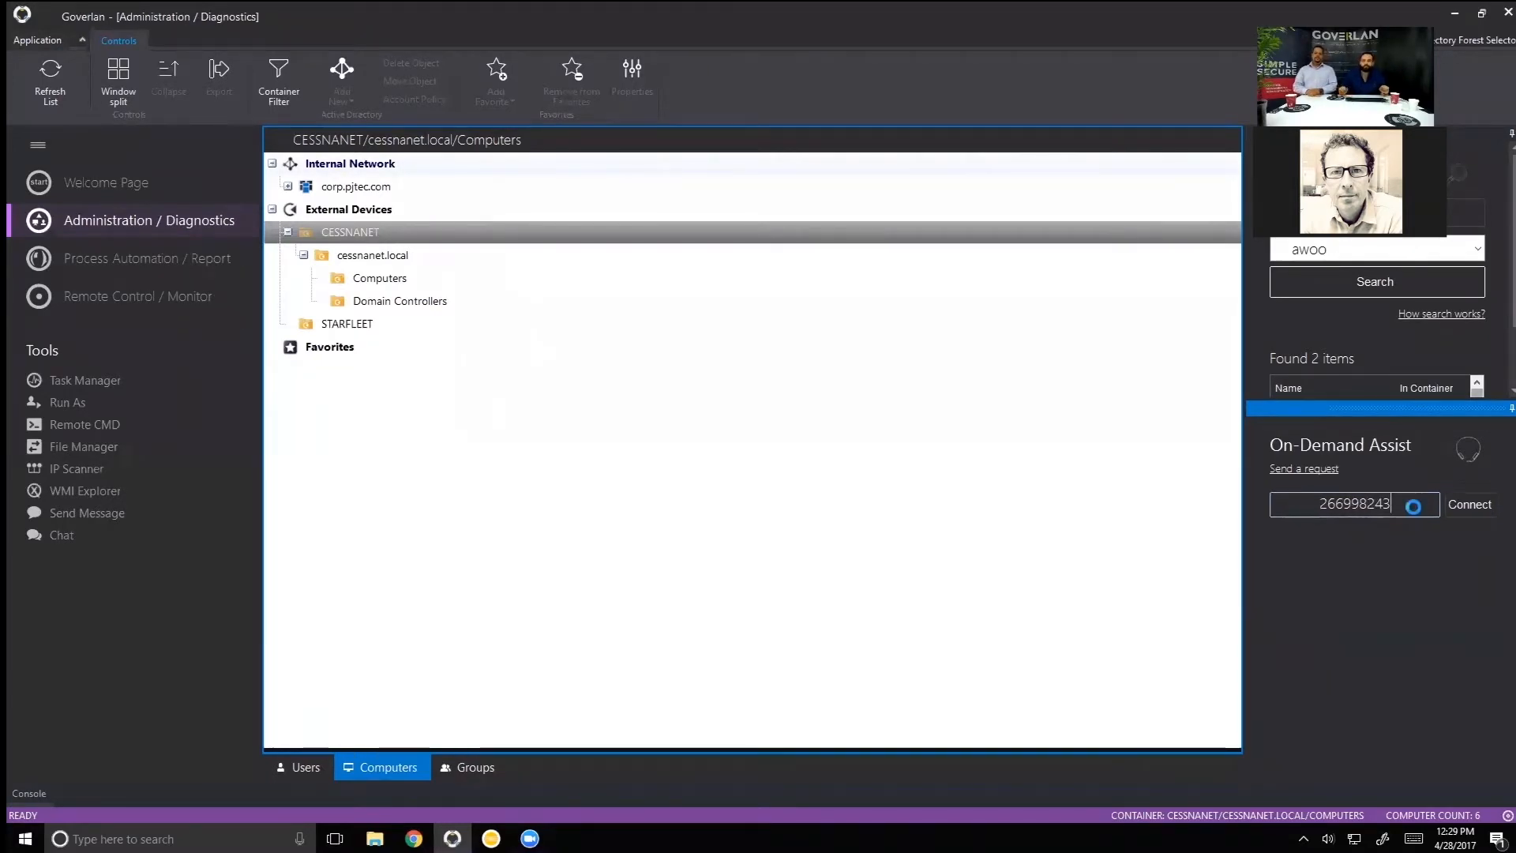
{"action": "key", "text": "Return"}
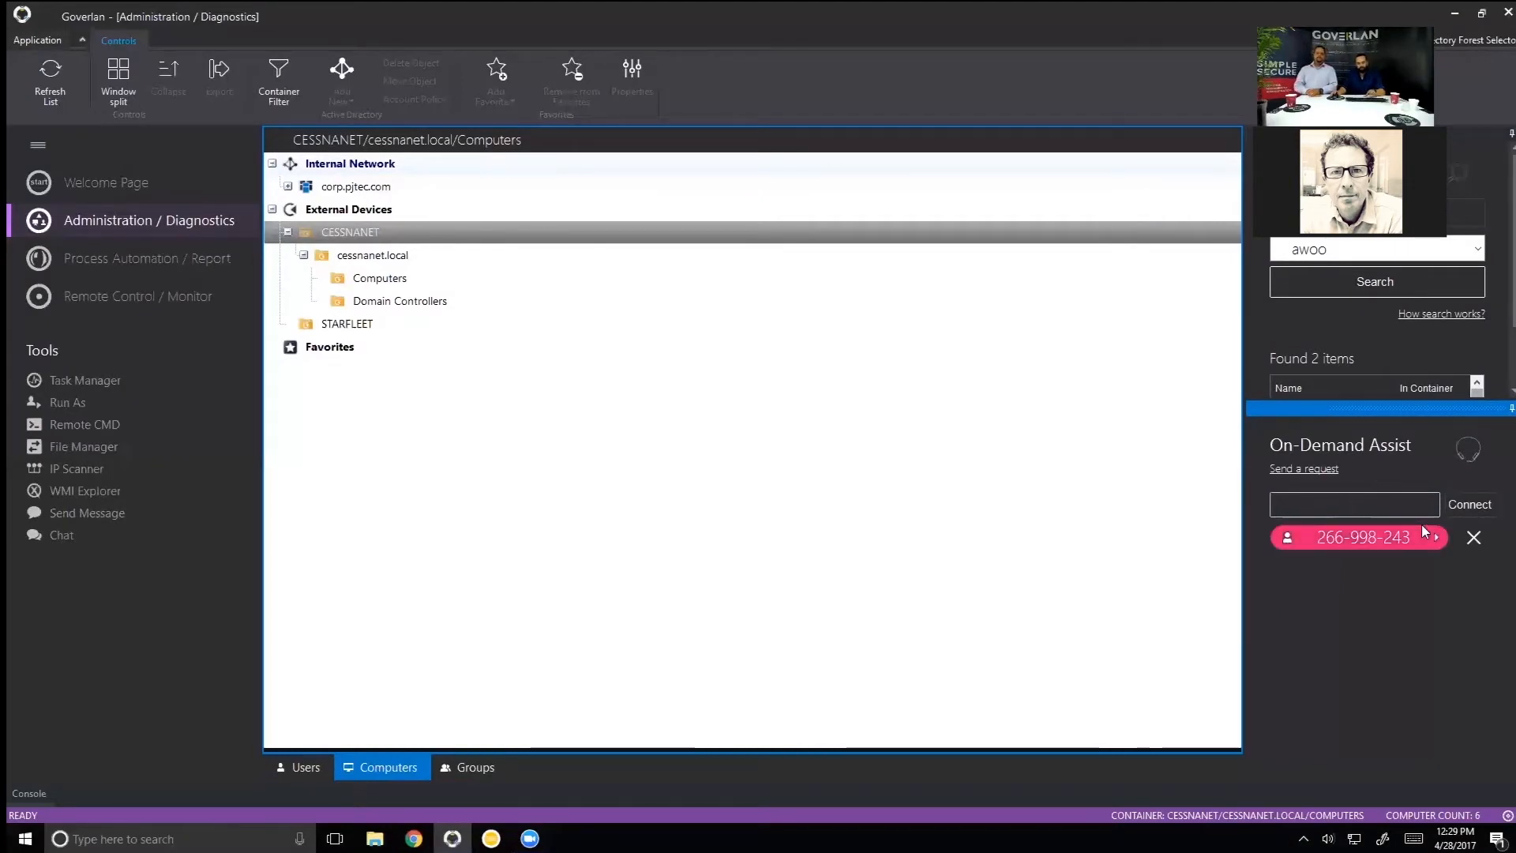
{"action": "key", "text": "XF86AudioMute"}
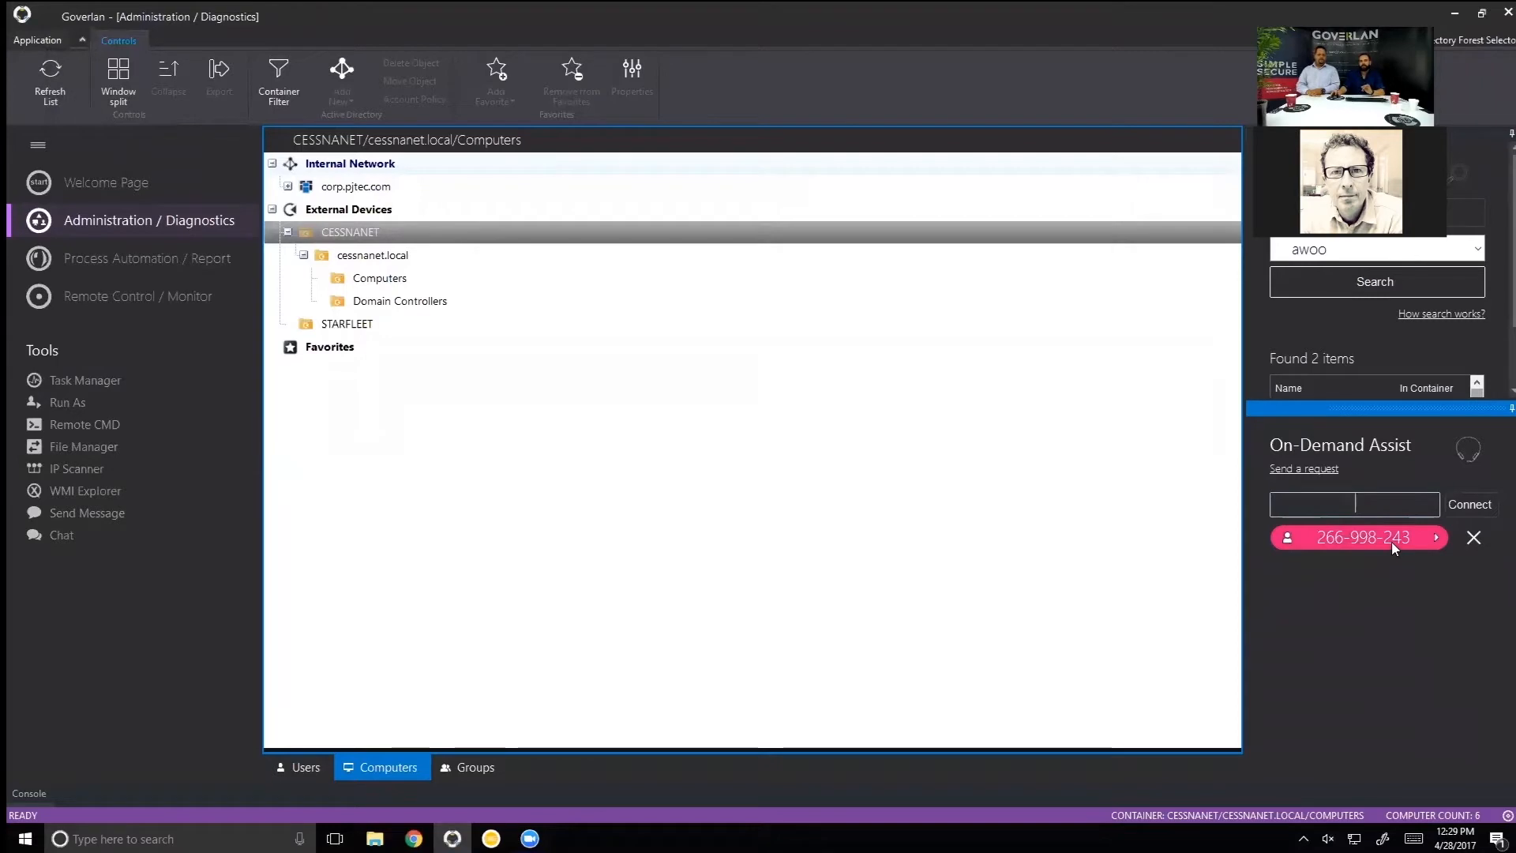
Launch Remote Control on the connected on-demand session from its context menu.
{"action": "left_click", "coordinate": [1391, 542]}
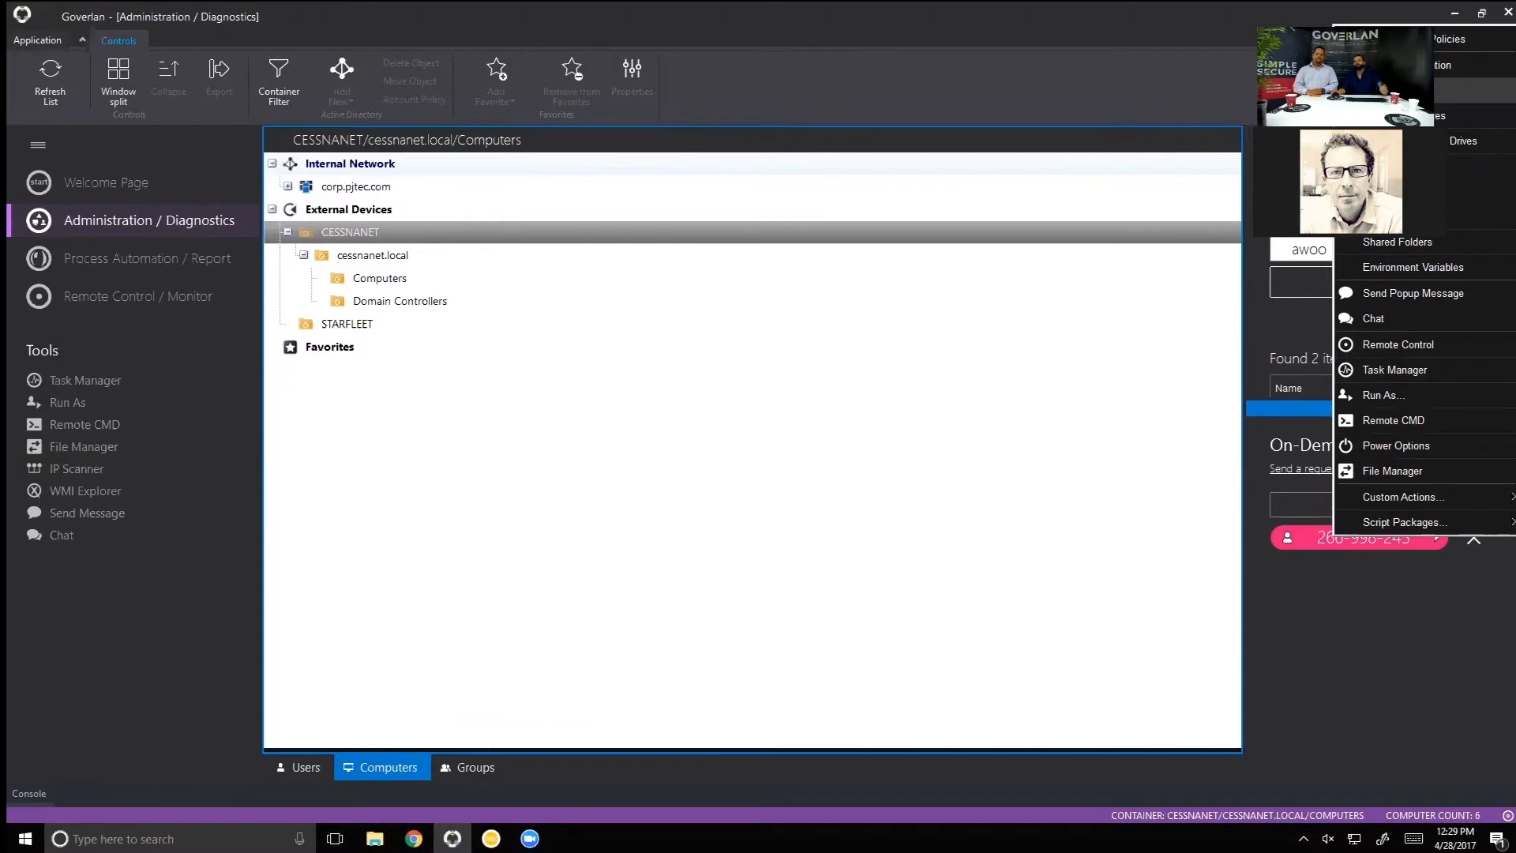
{"action": "left_click", "coordinate": [1401, 345]}
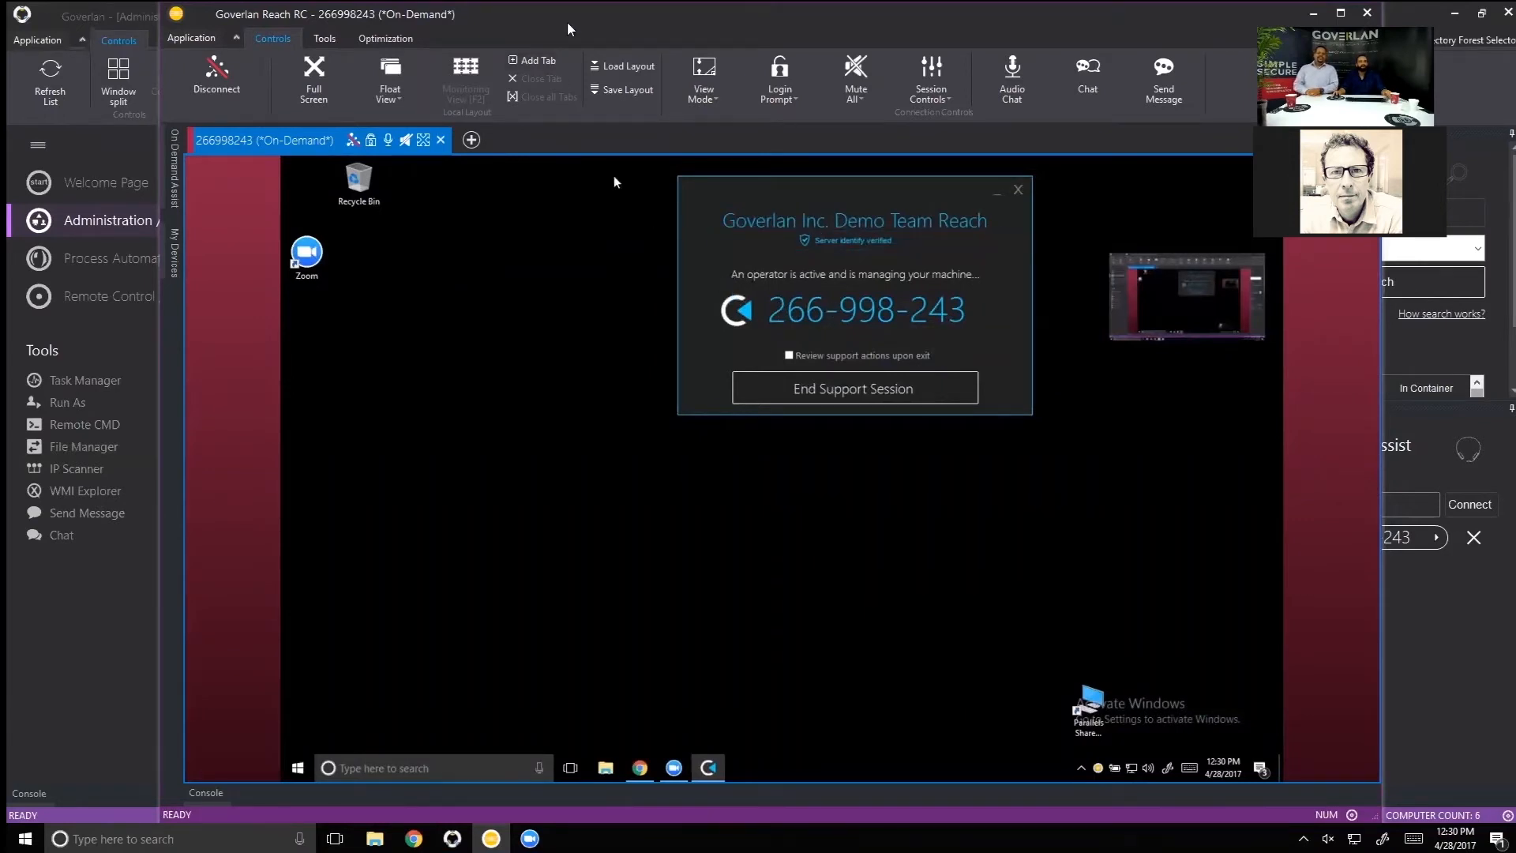
Browse the Tools and Controls tabs, open On-Demand Assist and My Devices panels, and collapse the device groups.
{"action": "left_click", "coordinate": [323, 40]}
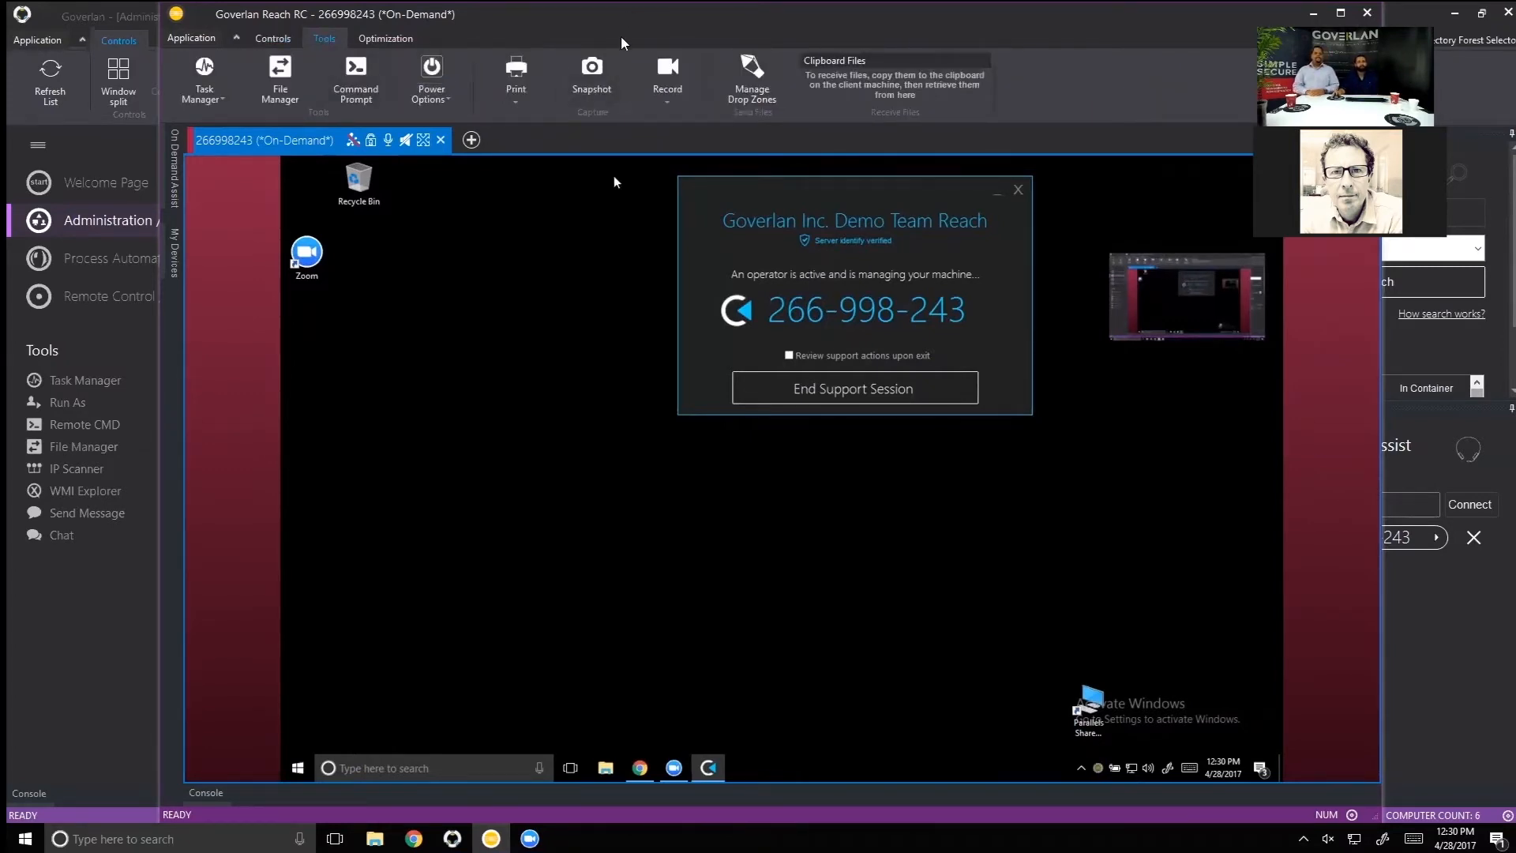
{"action": "left_click", "coordinate": [286, 40]}
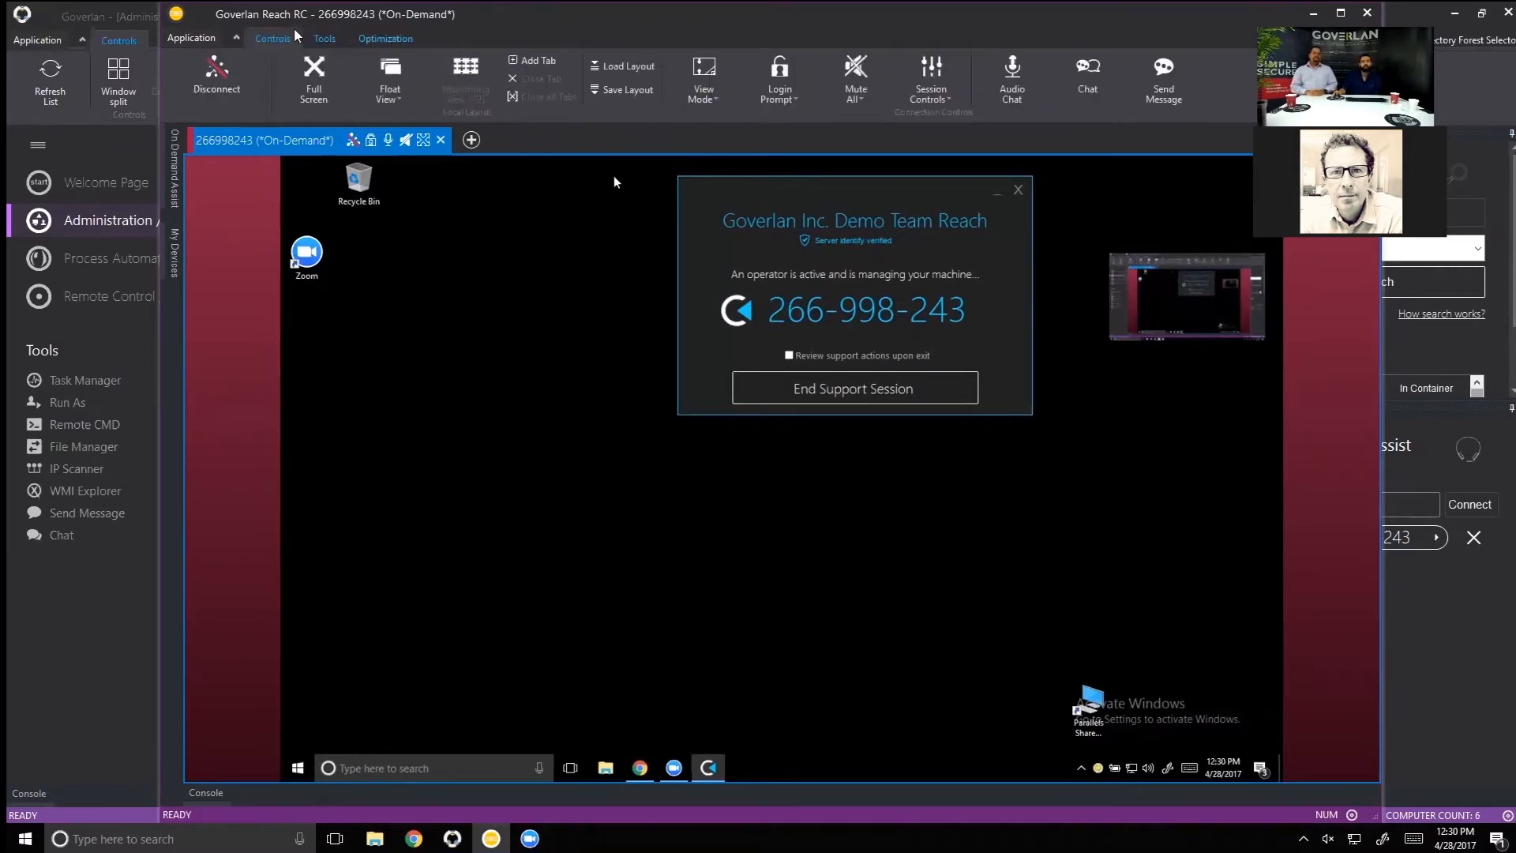
{"action": "left_click", "coordinate": [177, 143]}
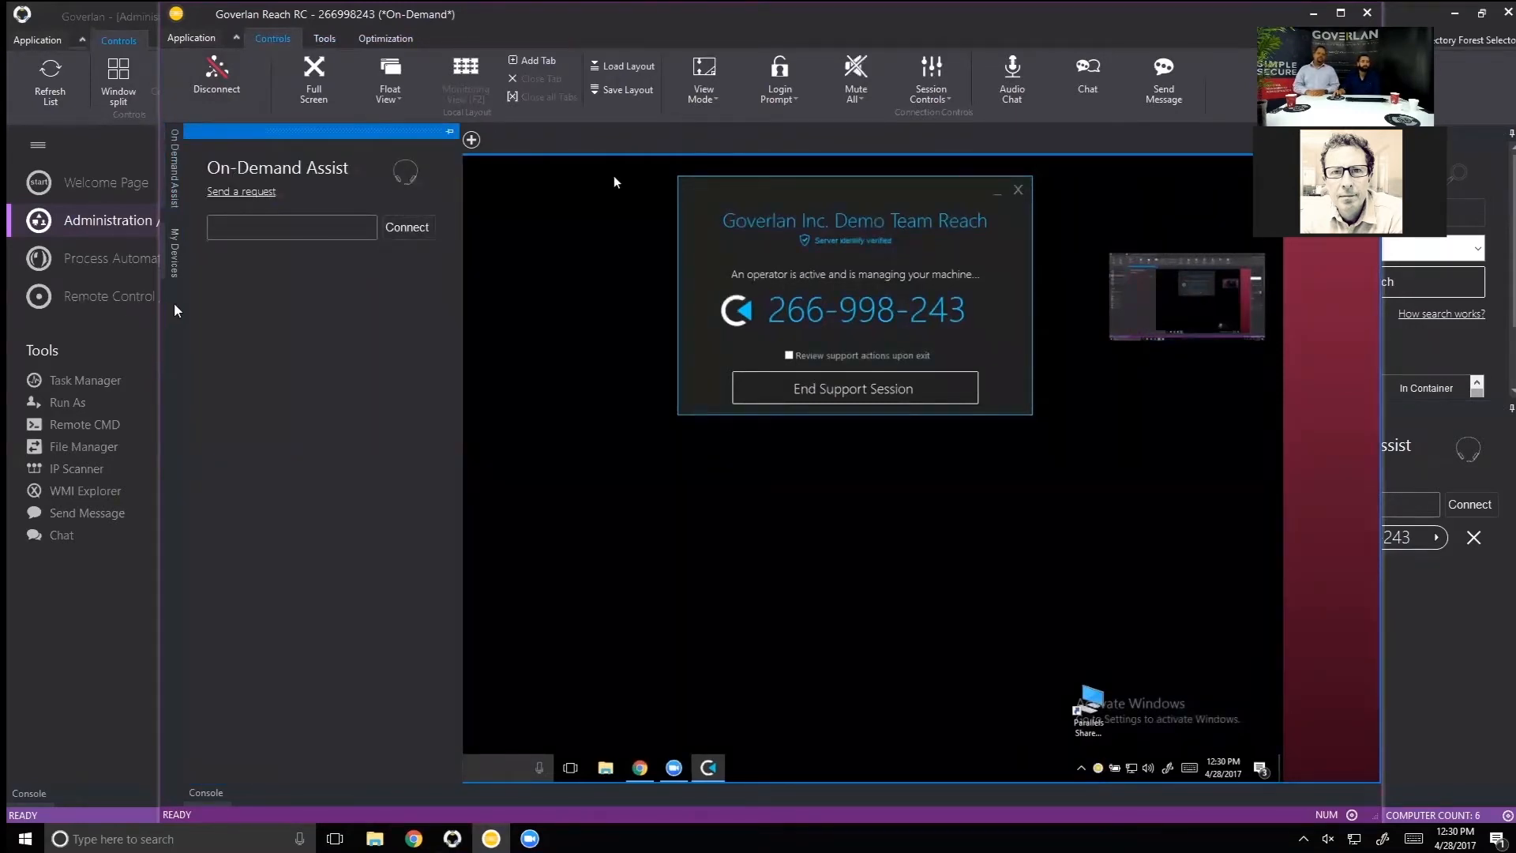
{"action": "left_click", "coordinate": [176, 278]}
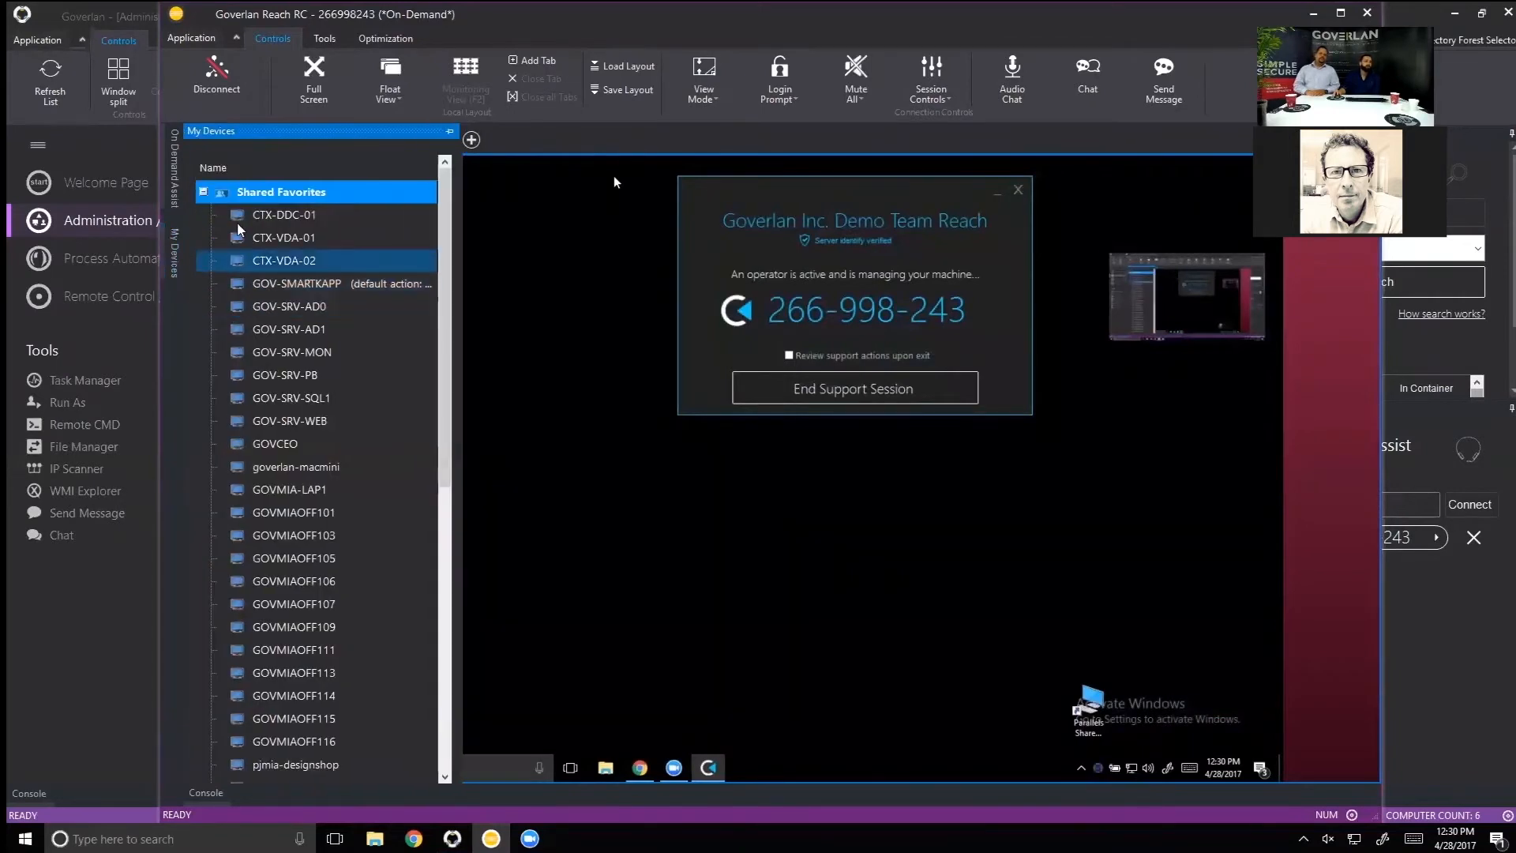
{"action": "left_click", "coordinate": [204, 193]}
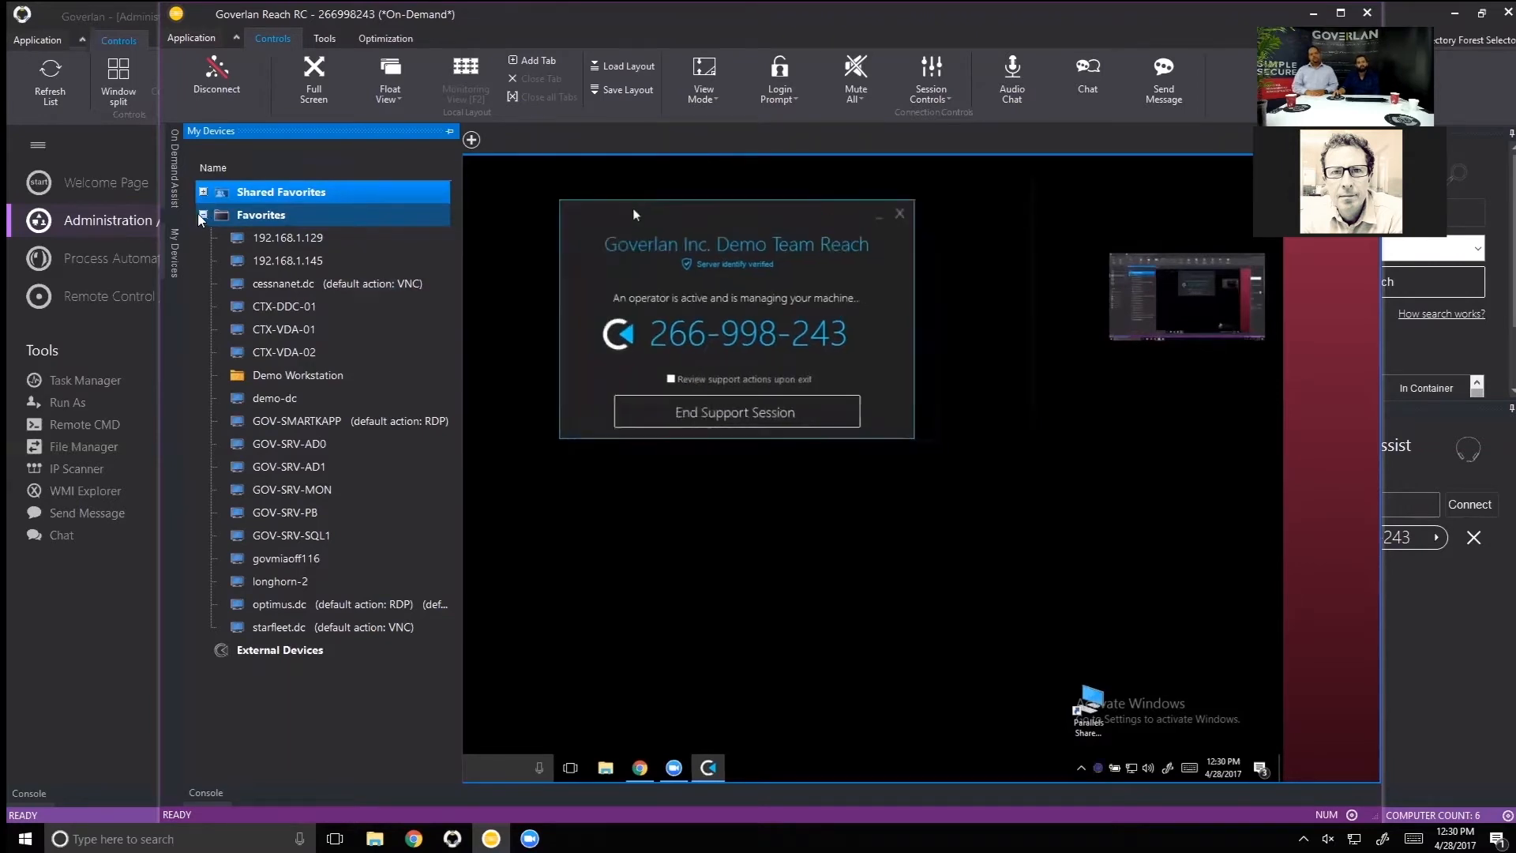
{"action": "left_click", "coordinate": [203, 214]}
{"action": "left_click", "coordinate": [251, 240]}
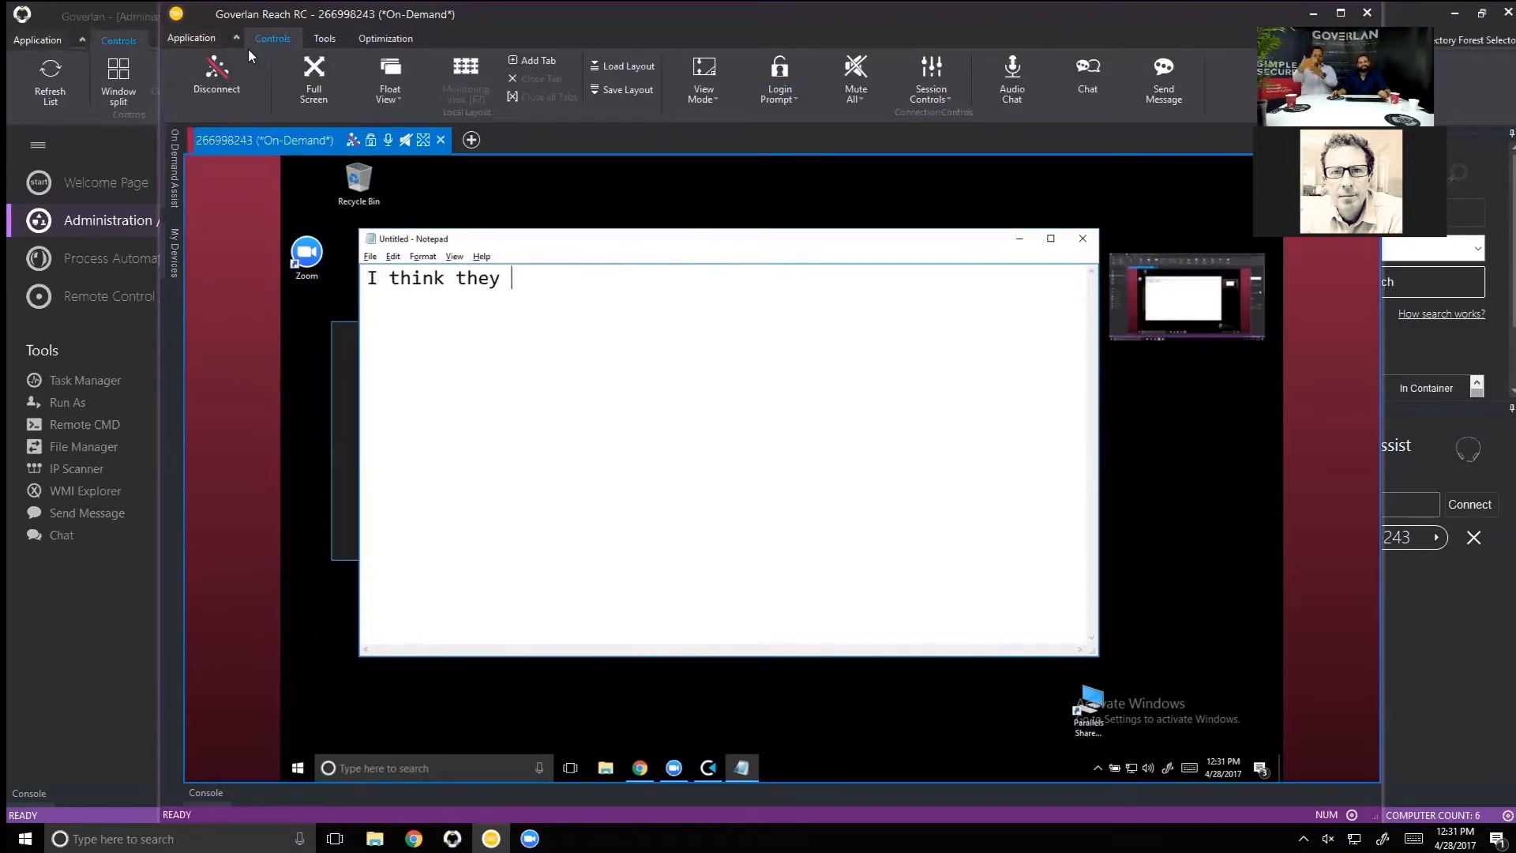
Disconnect from the customer's computer and expand the list of remote connection methods.
{"action": "left_click", "coordinate": [203, 77]}
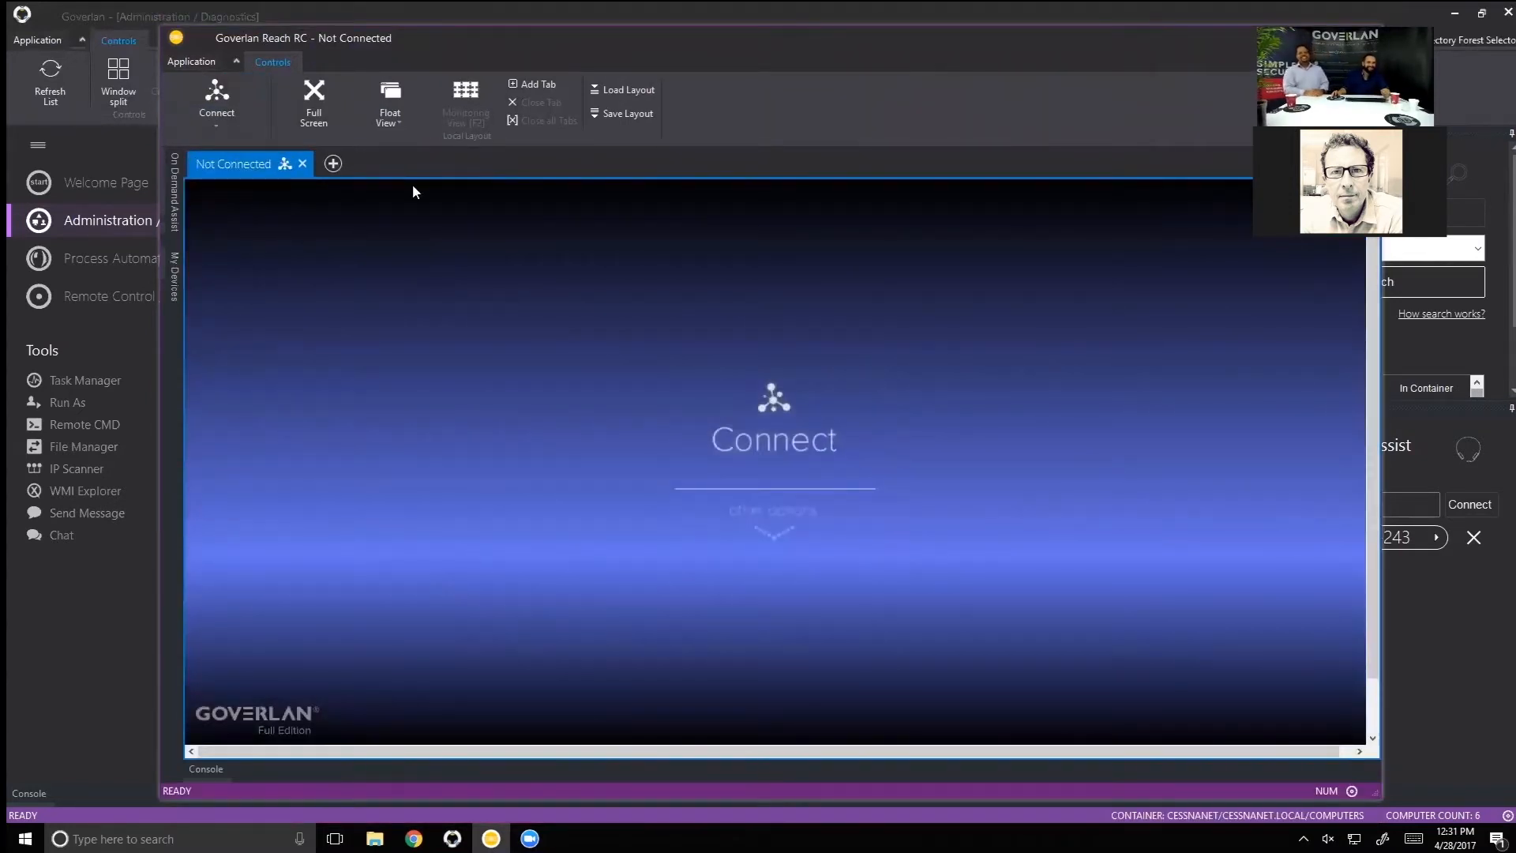
{"action": "left_click_drag", "start_coordinate": [702, 49], "coordinate": [644, 27]}
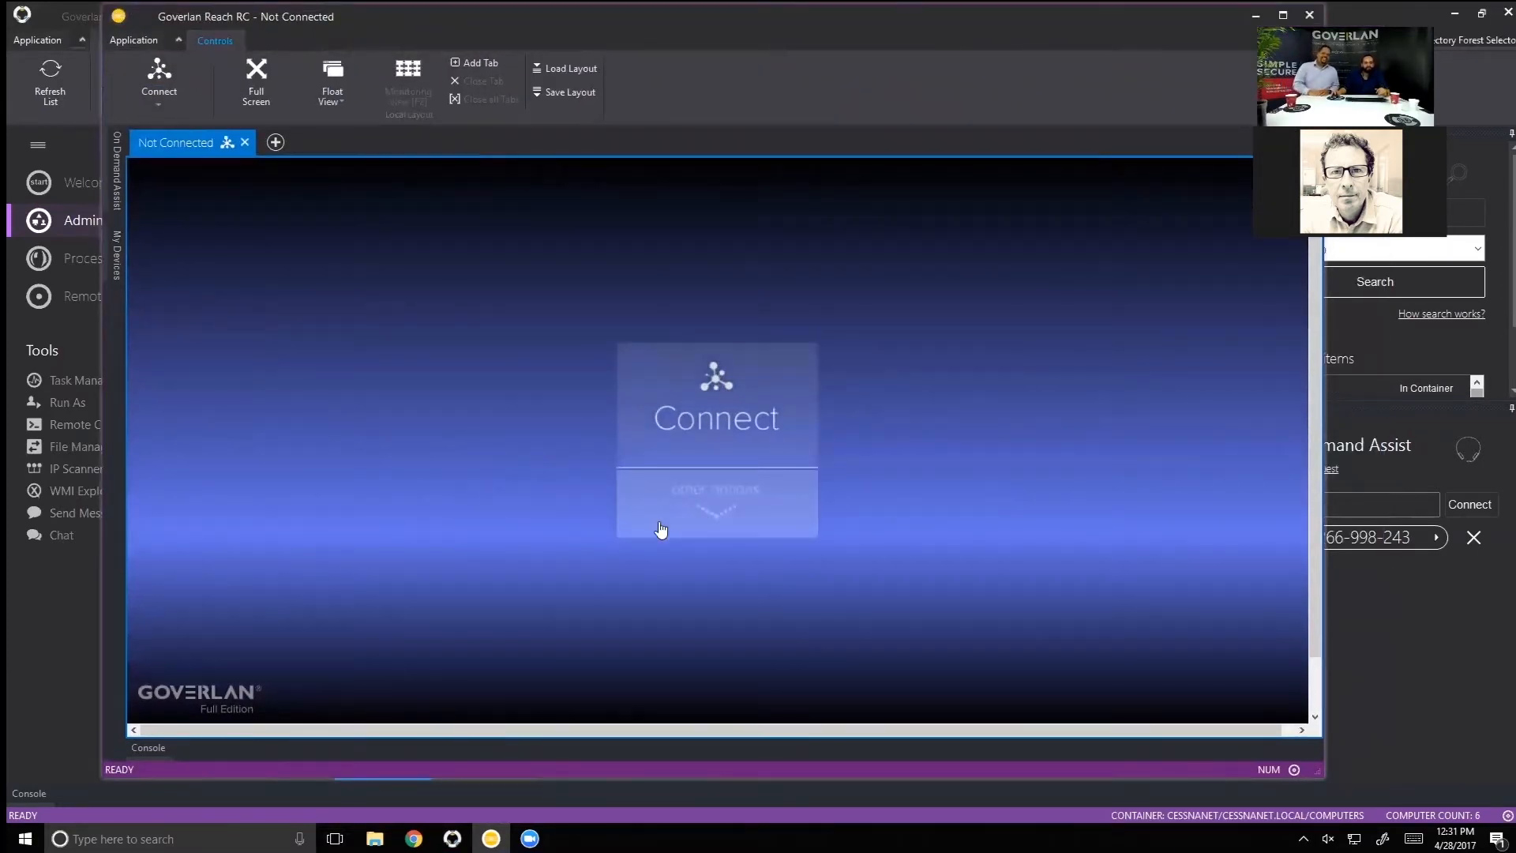
{"action": "left_click", "coordinate": [700, 531]}
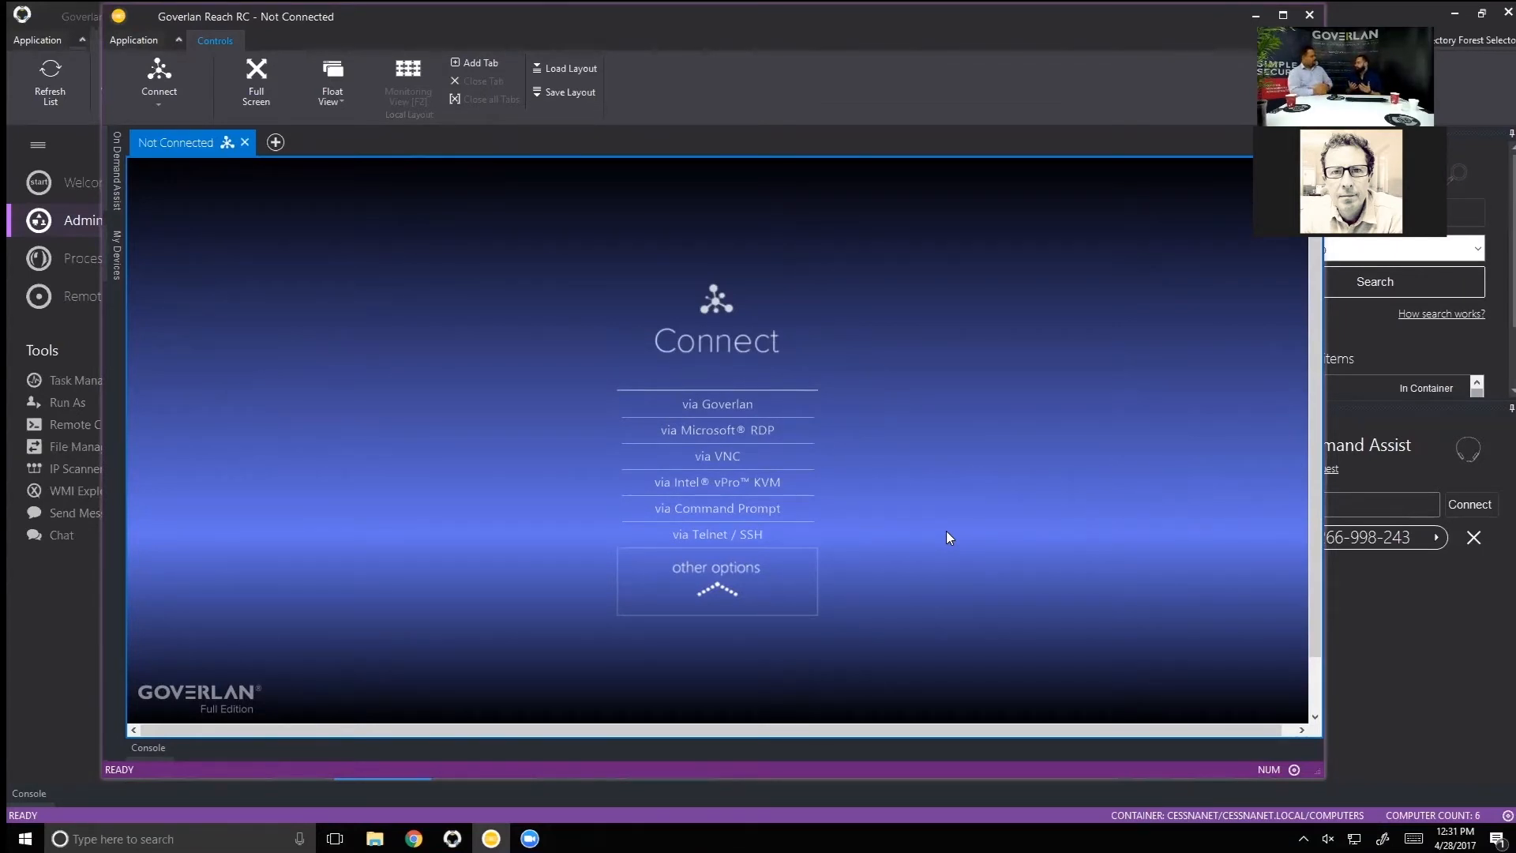
Preview and dismiss the Microsoft RDP connection form, then open the VNC connection form.
{"action": "left_click", "coordinate": [779, 441]}
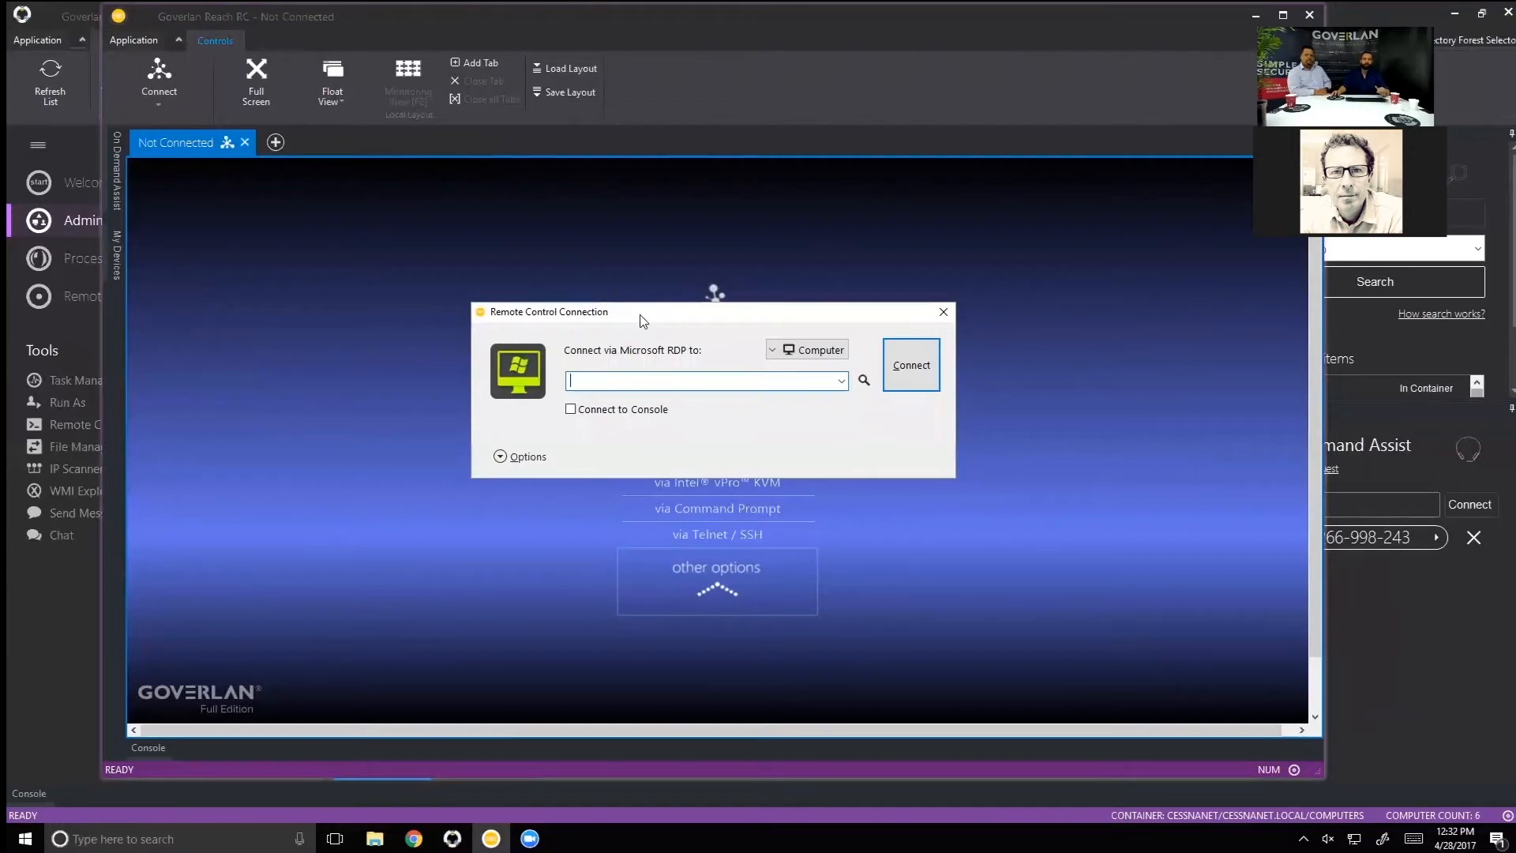
{"action": "left_click_drag", "start_coordinate": [625, 313], "coordinate": [618, 308]}
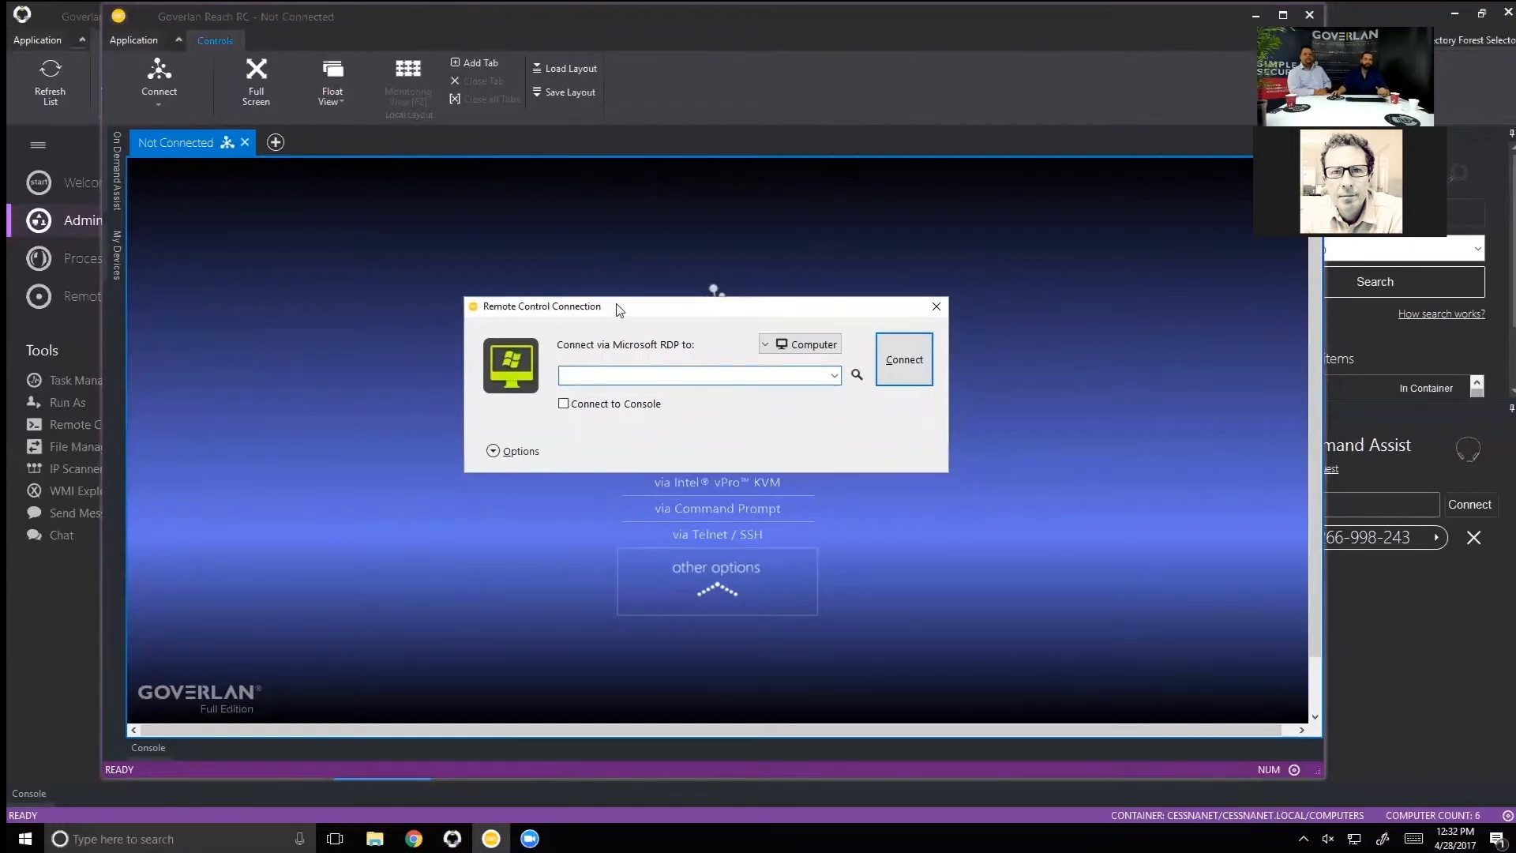
{"action": "left_click", "coordinate": [935, 307]}
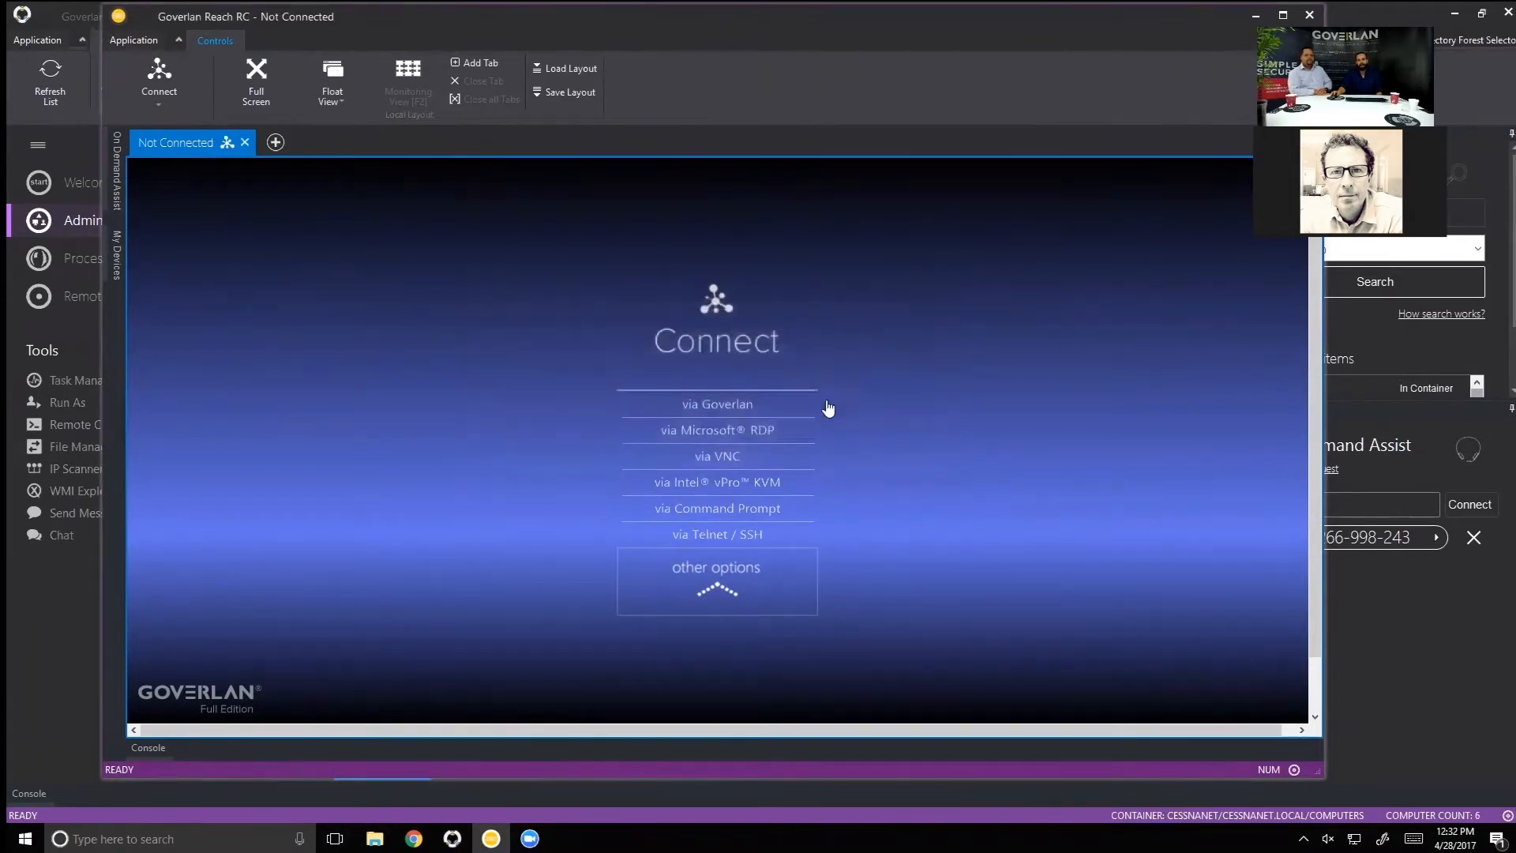
{"action": "left_click", "coordinate": [711, 456]}
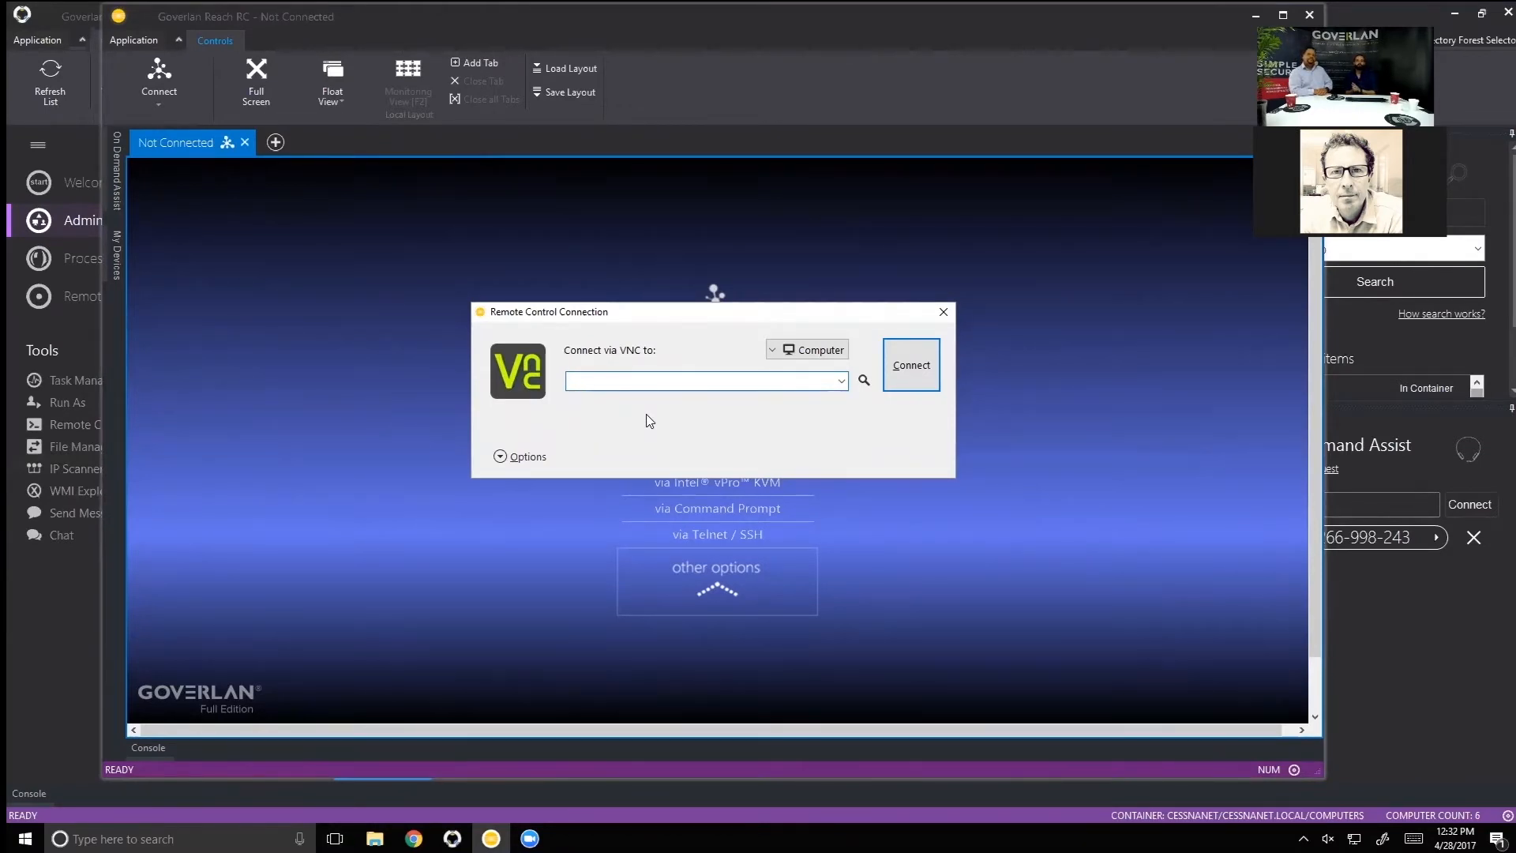
Close the VNC form, preview the Telnet / SSH connection form, then close it too.
{"action": "left_click", "coordinate": [943, 311]}
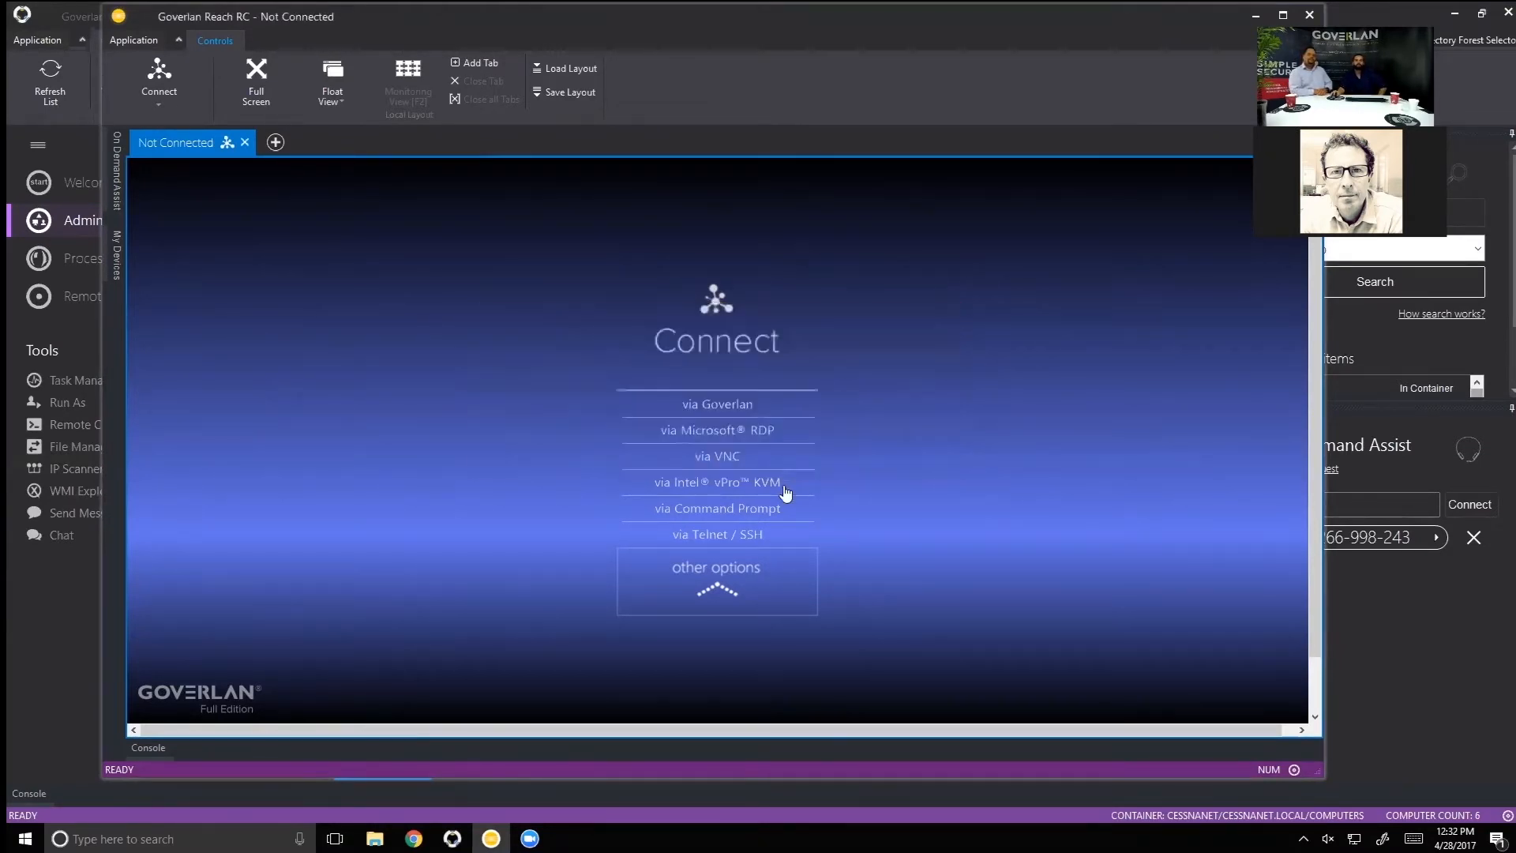
{"action": "left_click", "coordinate": [777, 537]}
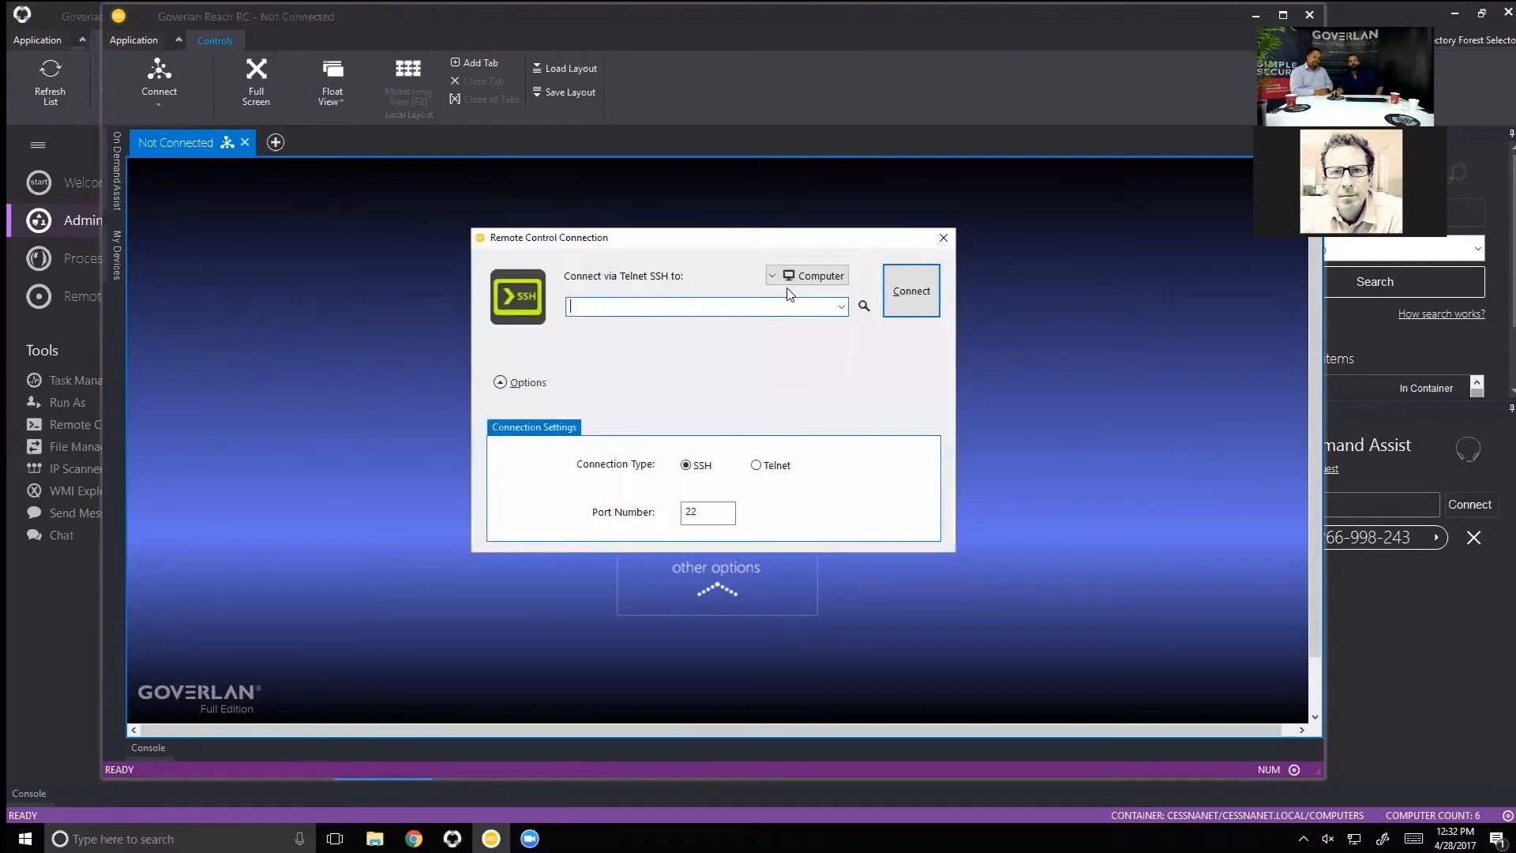
{"action": "left_click_drag", "start_coordinate": [798, 237], "coordinate": [751, 258]}
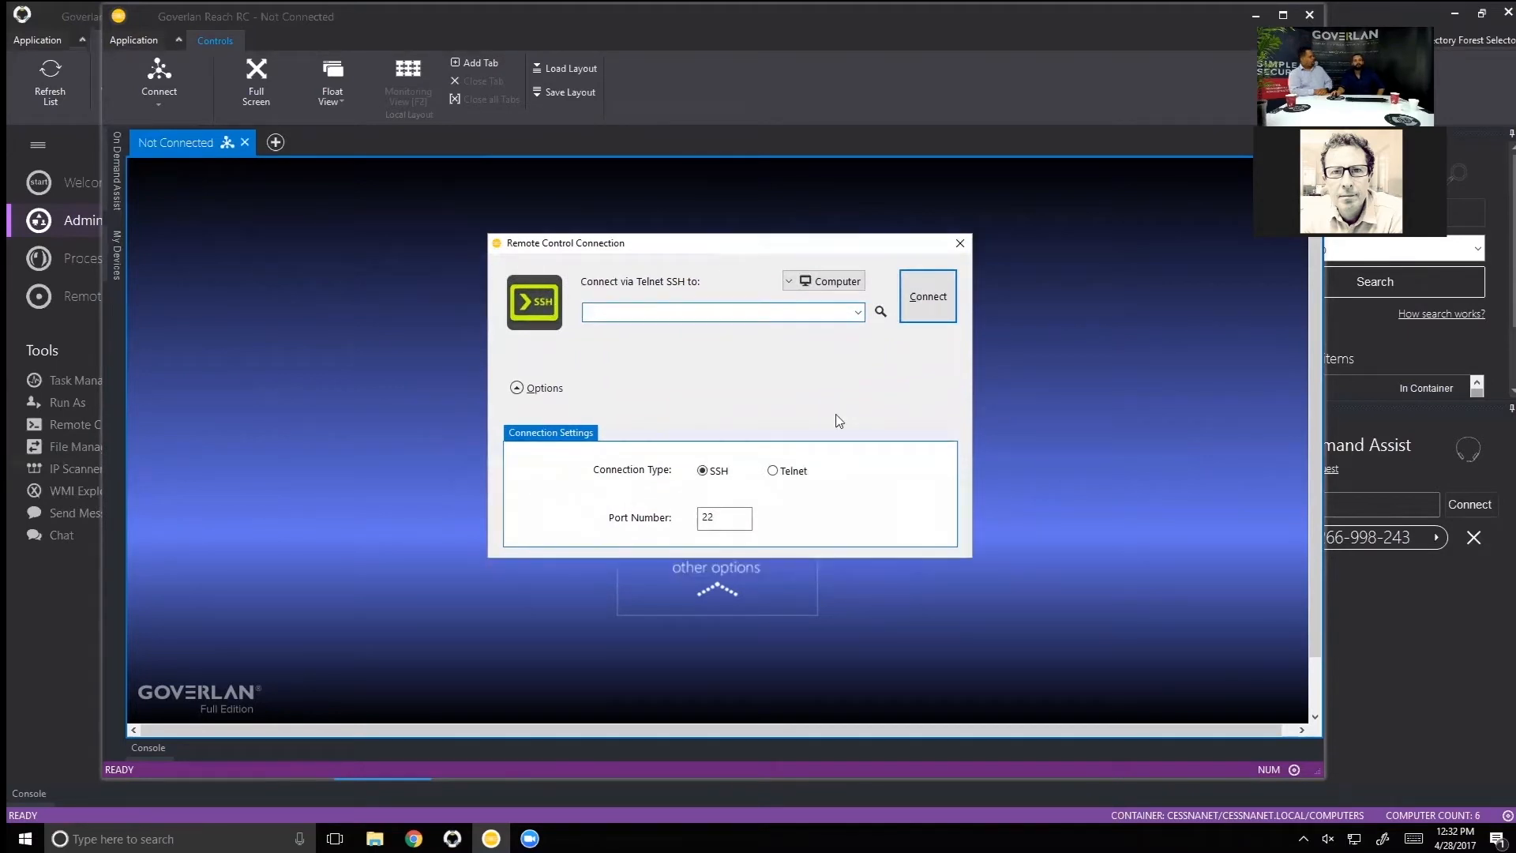
{"action": "left_click", "coordinate": [957, 244]}
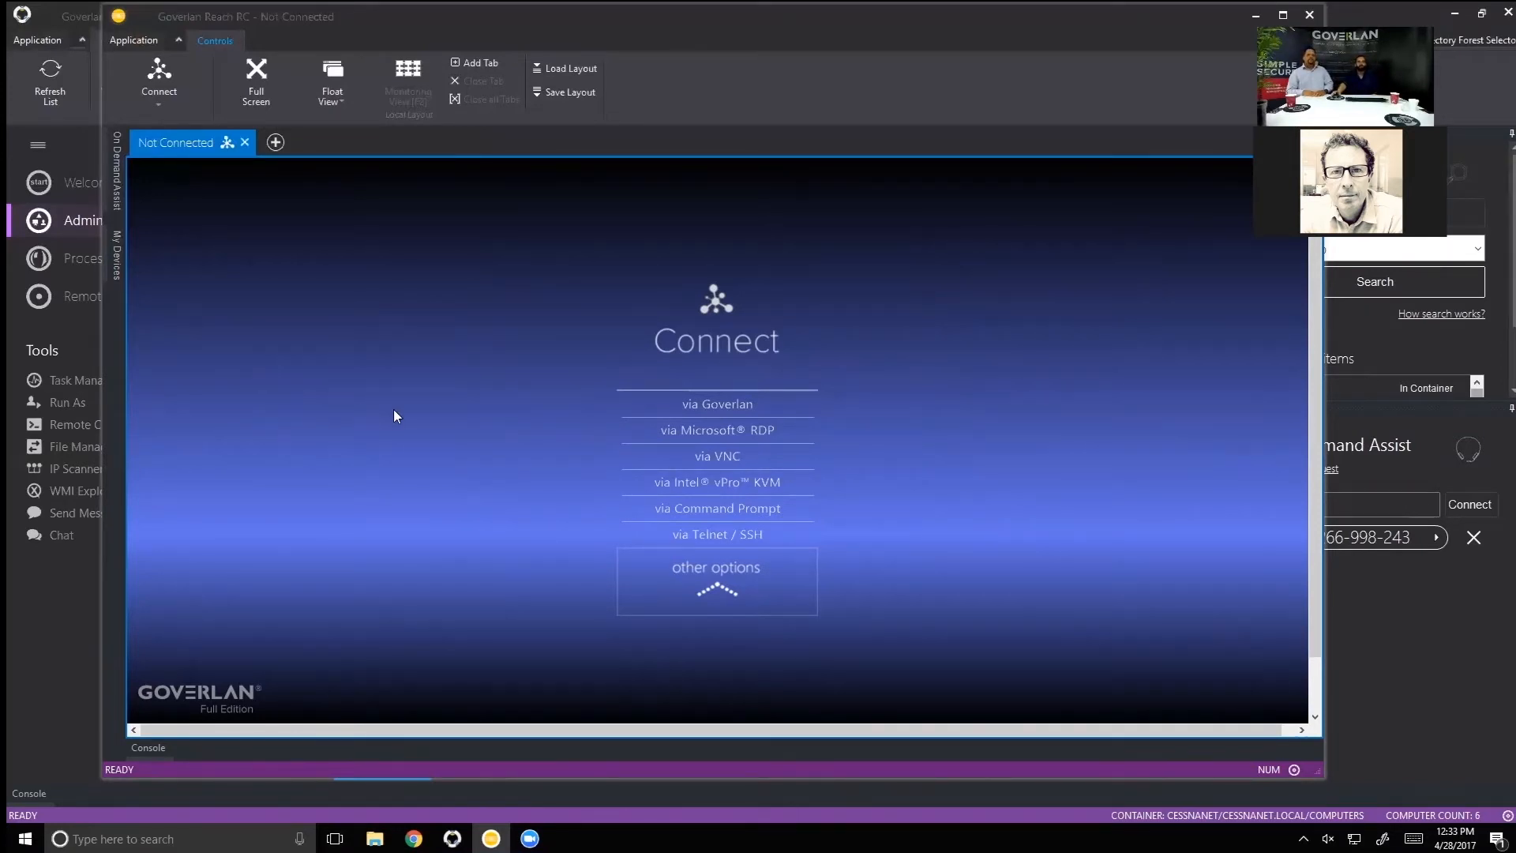
Close the Reach RC remote control window.
{"action": "left_click_drag", "start_coordinate": [443, 29], "coordinate": [419, 44]}
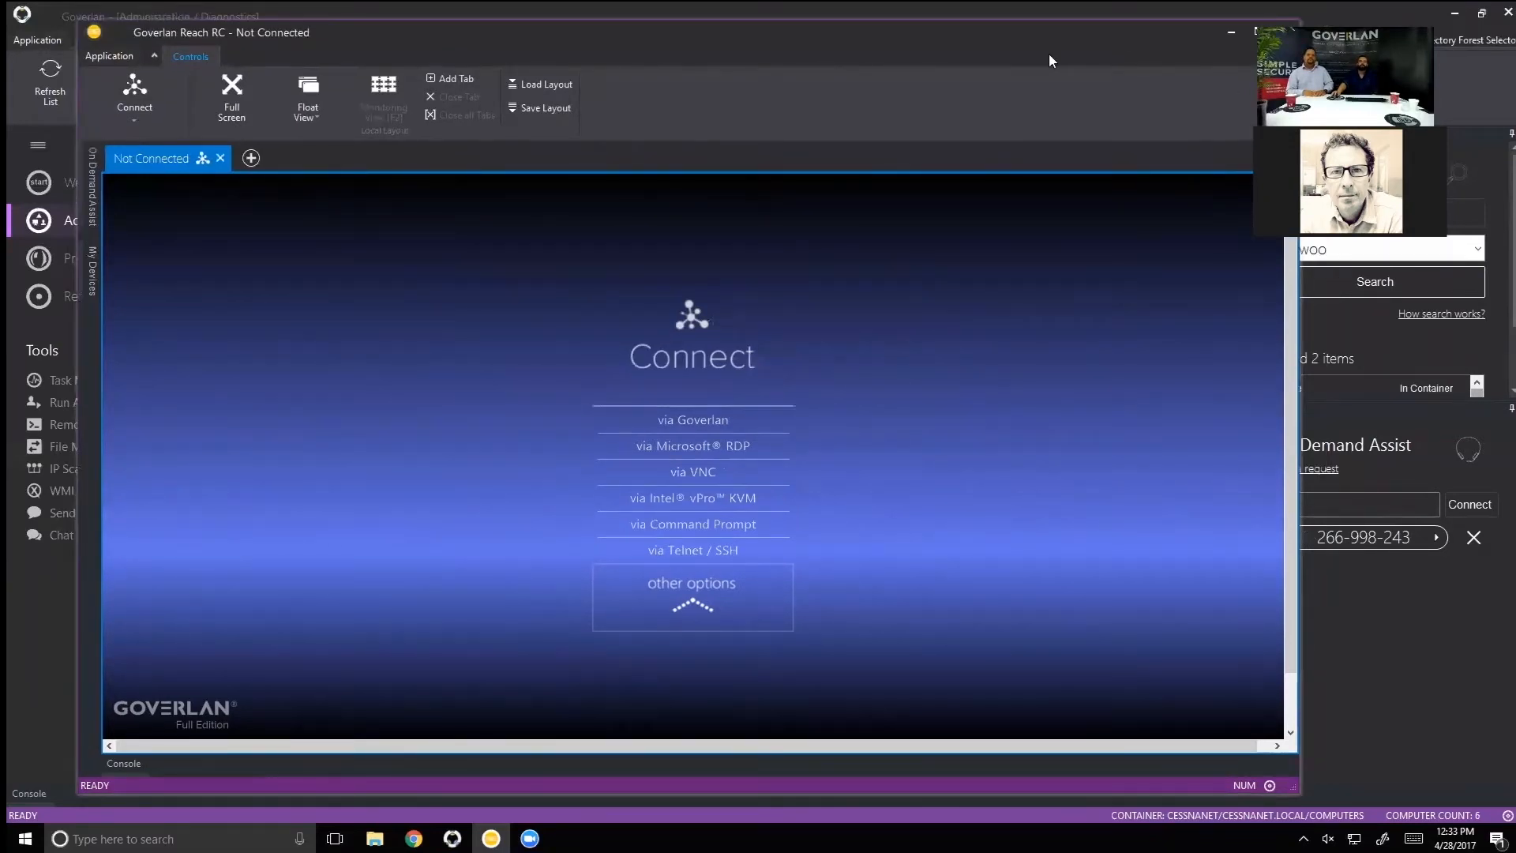
{"action": "left_click_drag", "start_coordinate": [1138, 34], "coordinate": [1050, 57]}
{"action": "left_click", "coordinate": [1199, 55]}
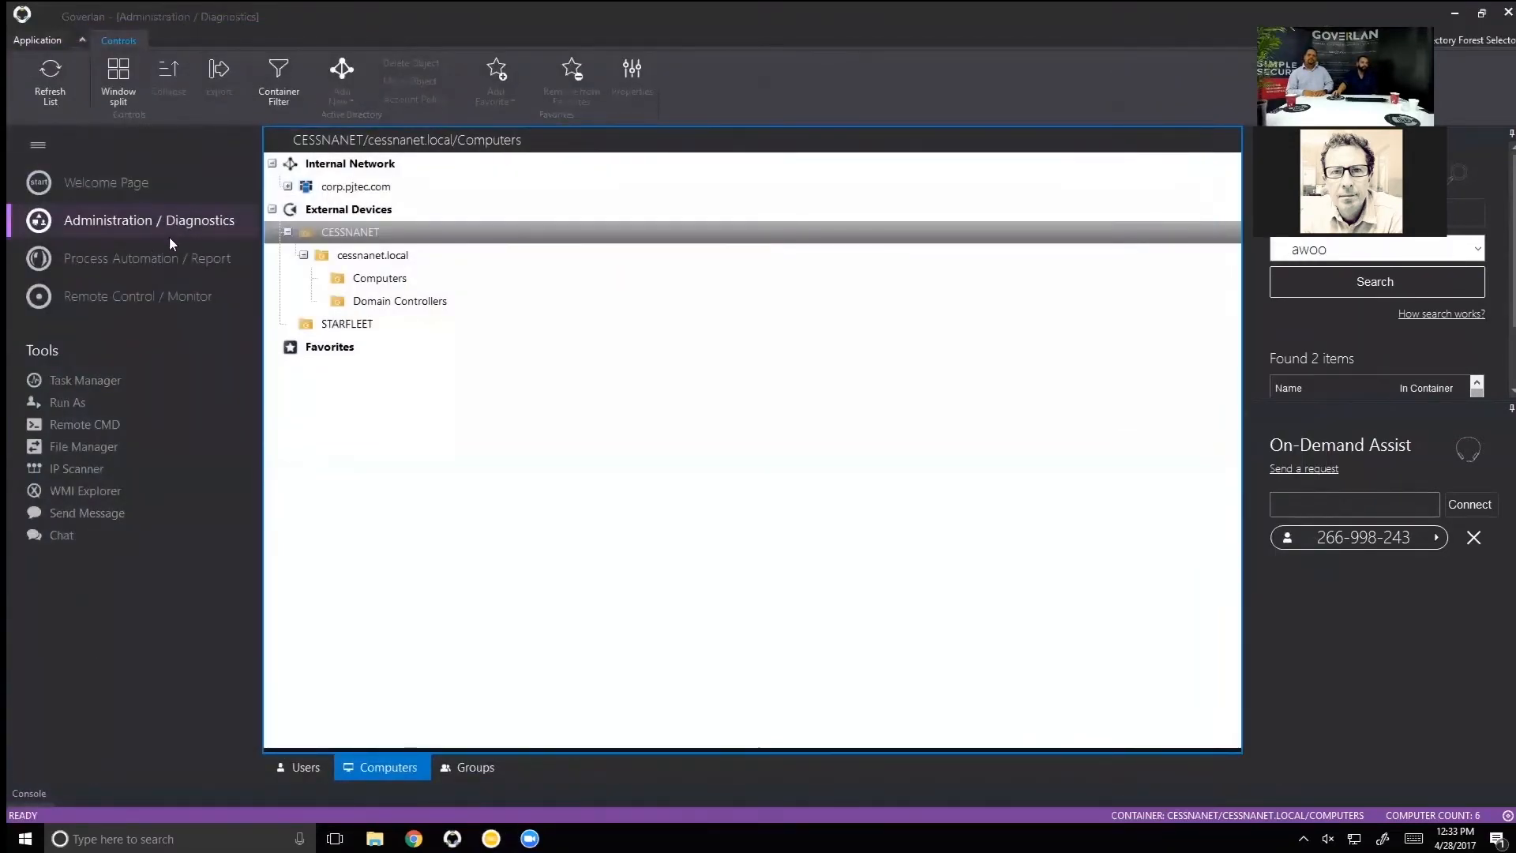
In the main console, expand corp.pjtec.com and show the Process Automation / Report list.
{"action": "left_click", "coordinate": [199, 222]}
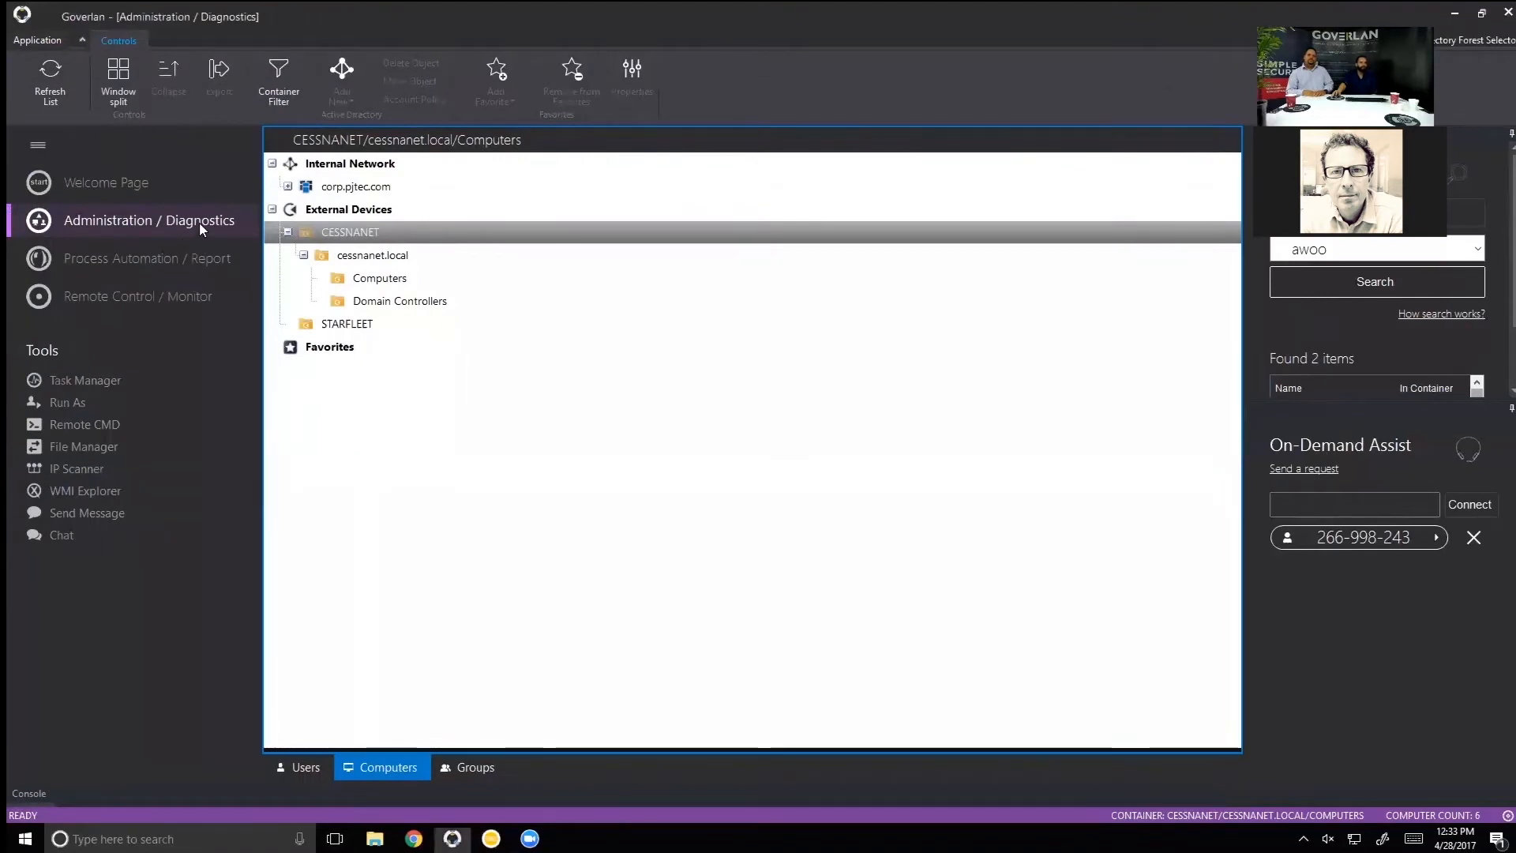
{"action": "double_click", "coordinate": [403, 190]}
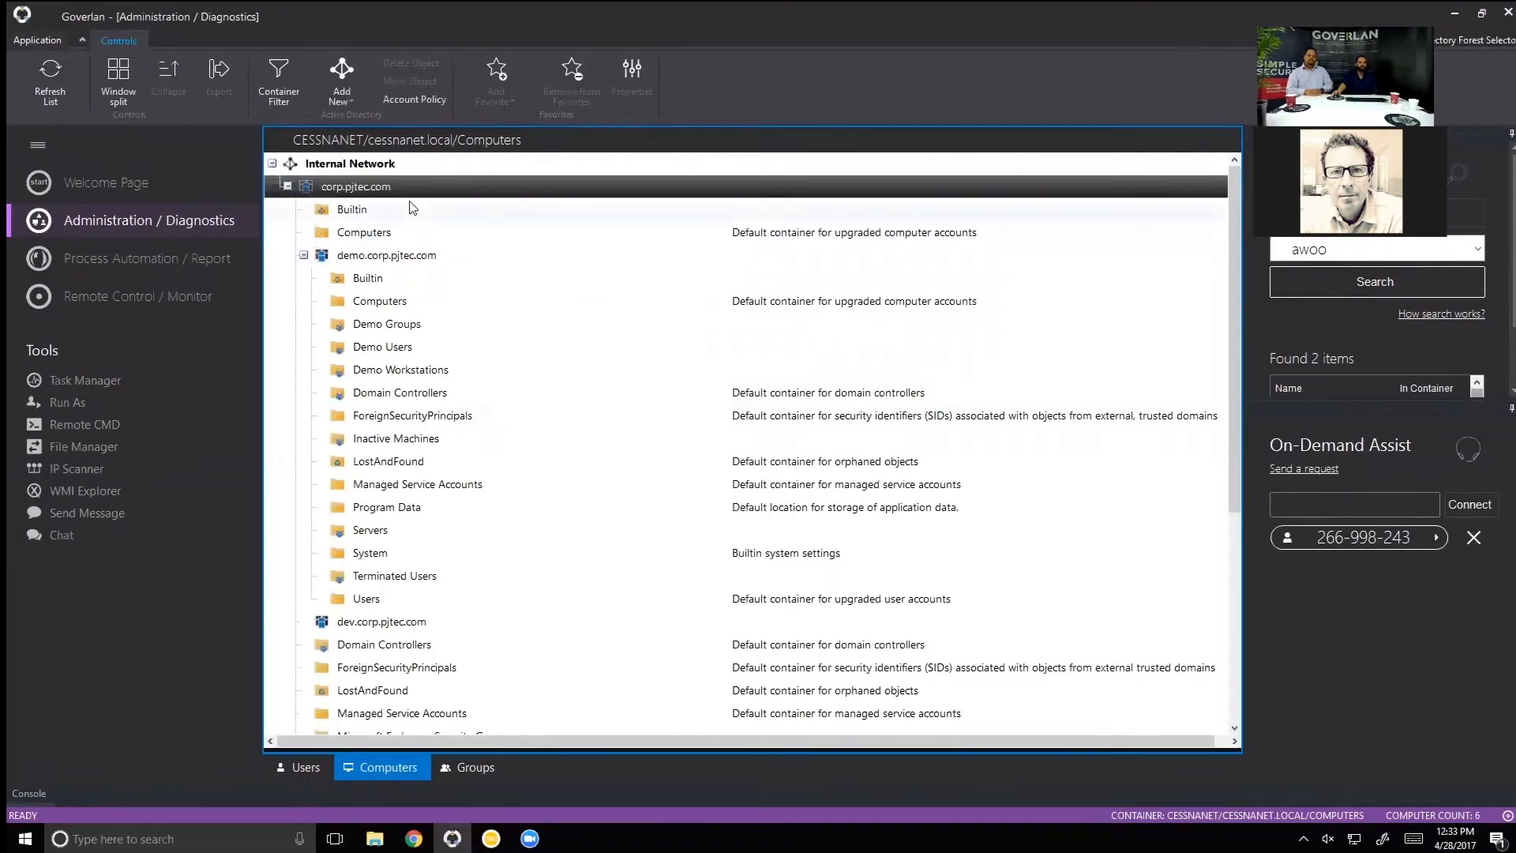
{"action": "left_click", "coordinate": [87, 266]}
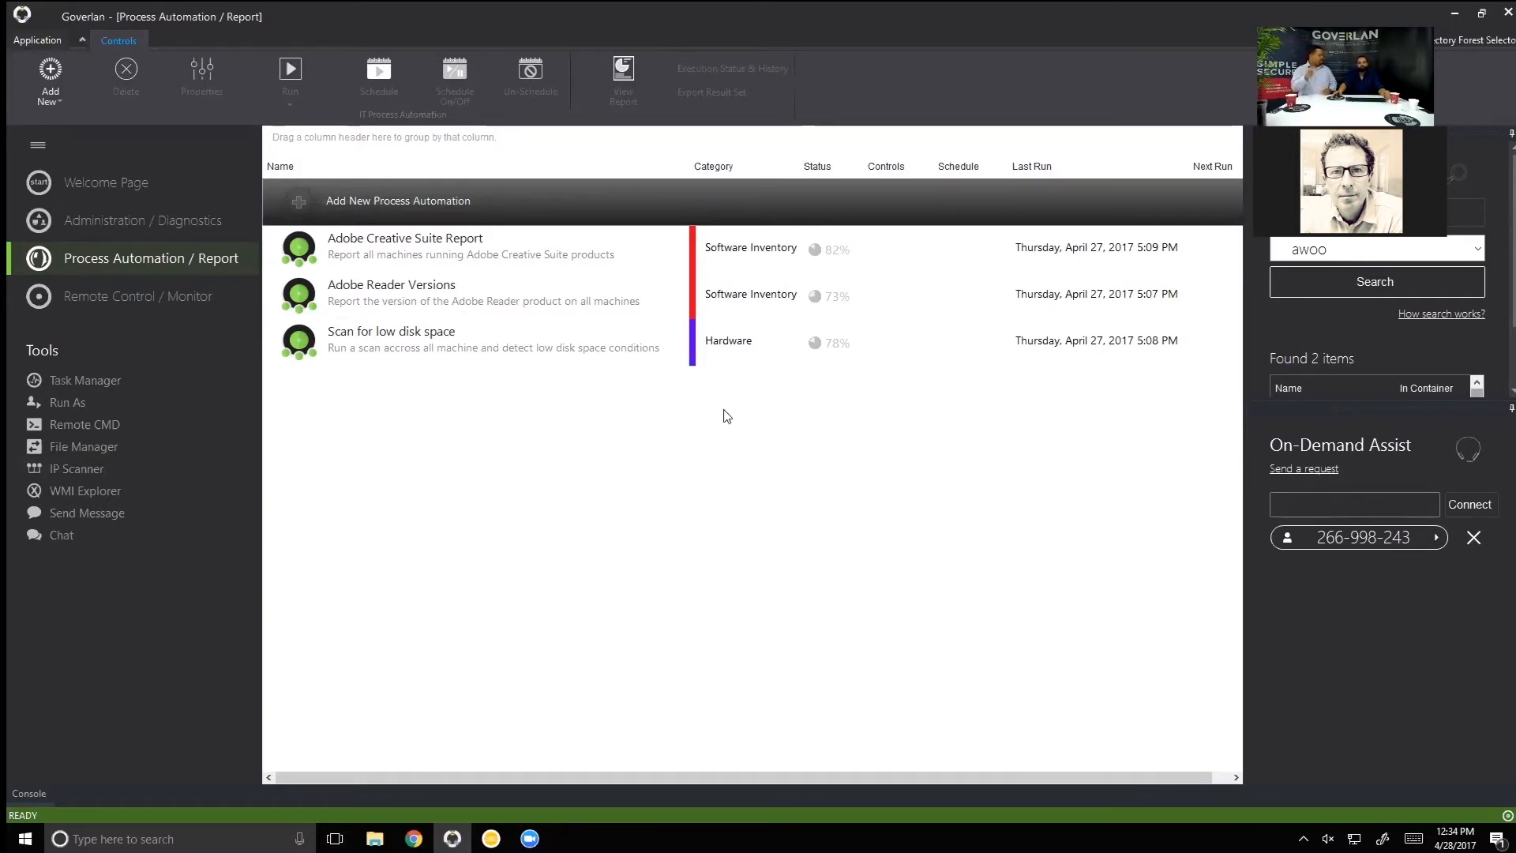
Look over the Adobe Creative Suite Report and Adobe Reader Versions automations, then add a new automation.
{"action": "left_click", "coordinate": [624, 270]}
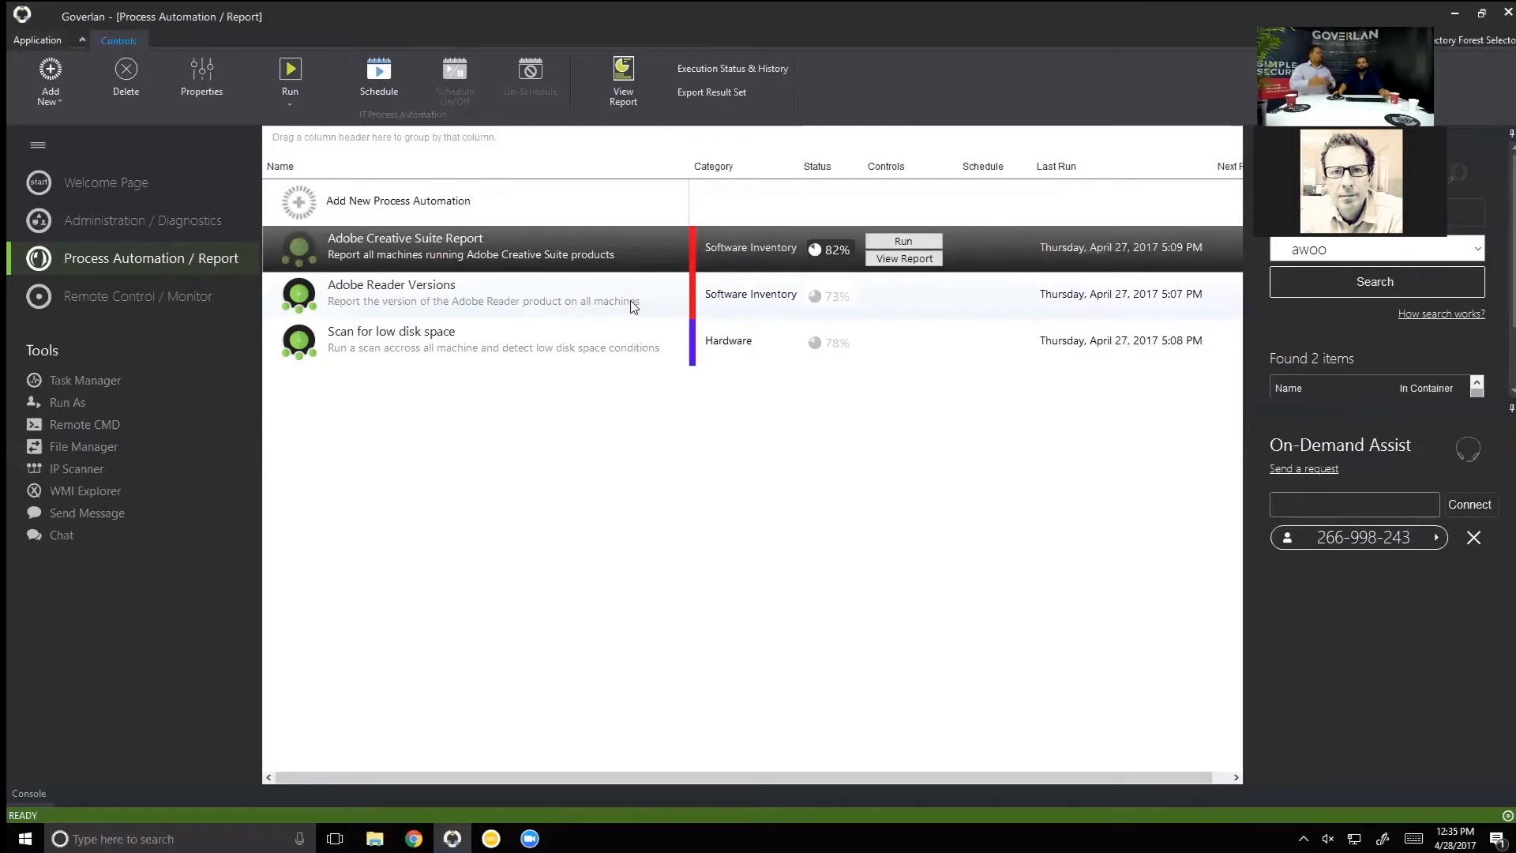
{"action": "left_click", "coordinate": [474, 312]}
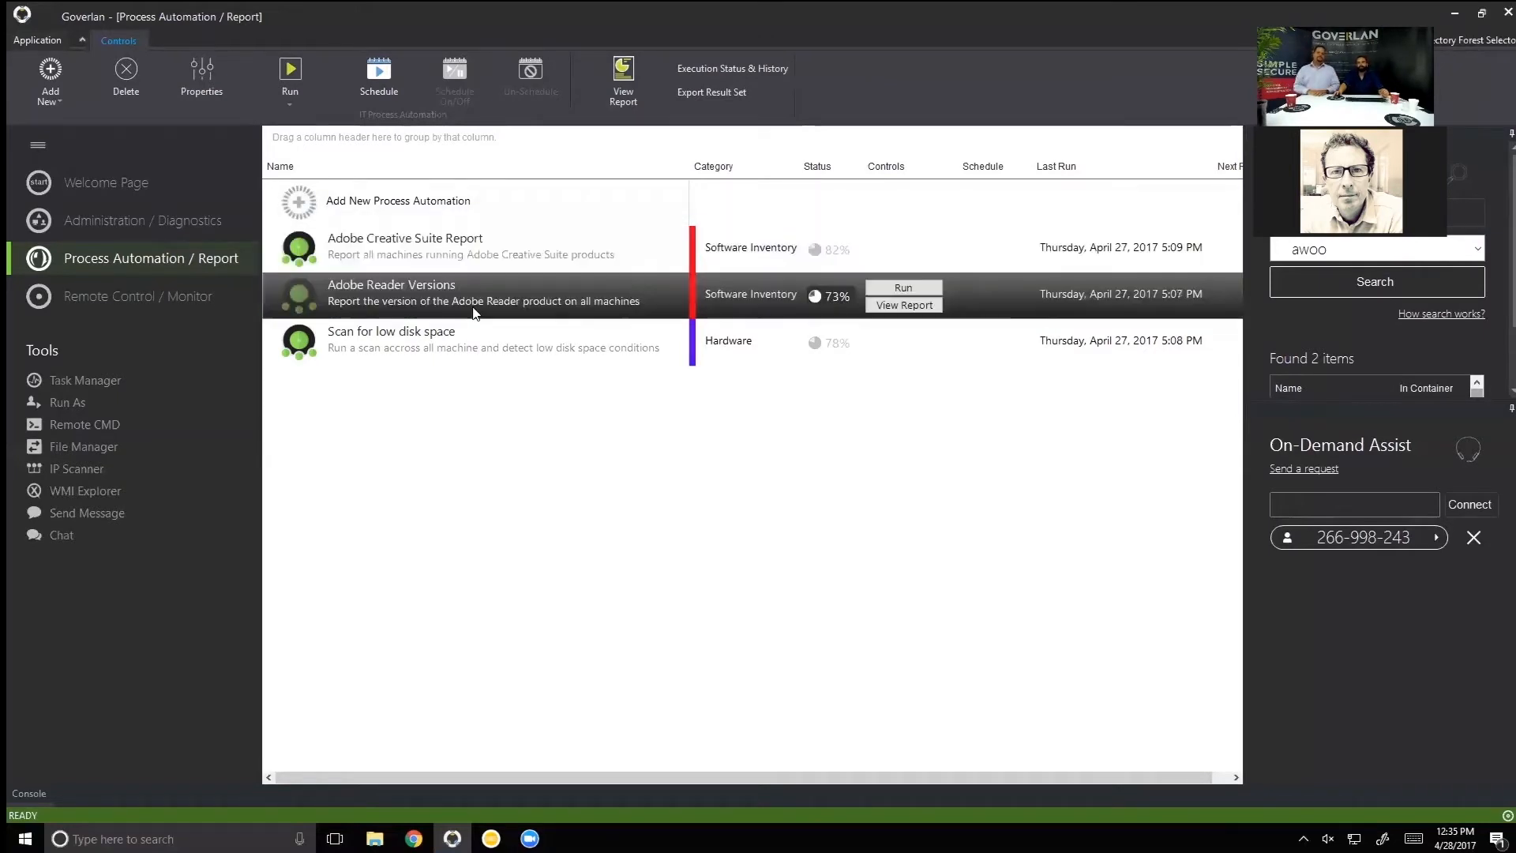
{"action": "left_click", "coordinate": [461, 247]}
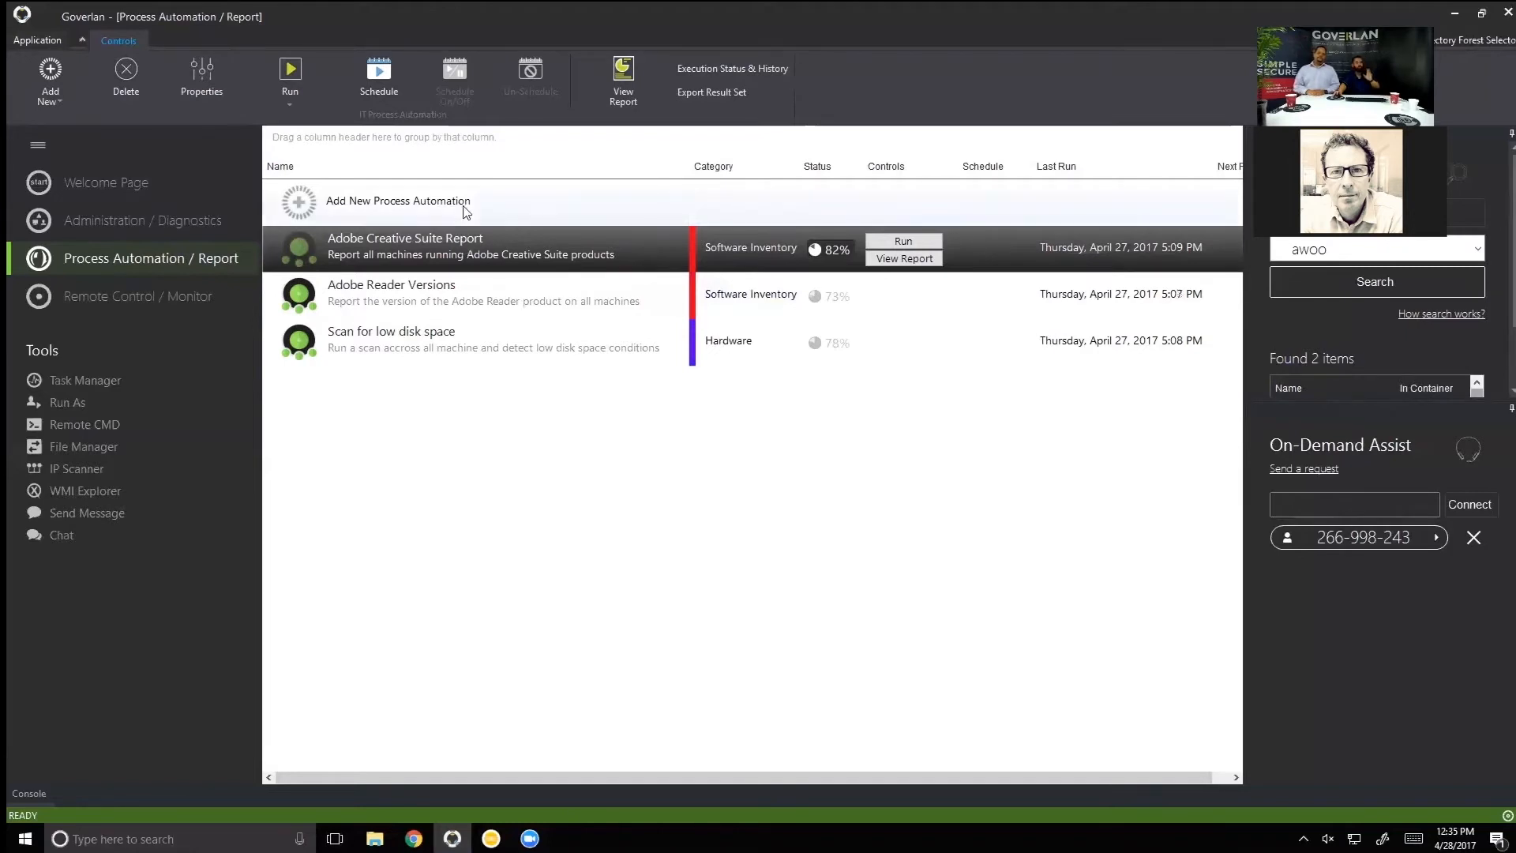
{"action": "left_click", "coordinate": [464, 203]}
{"action": "left_click", "coordinate": [464, 207]}
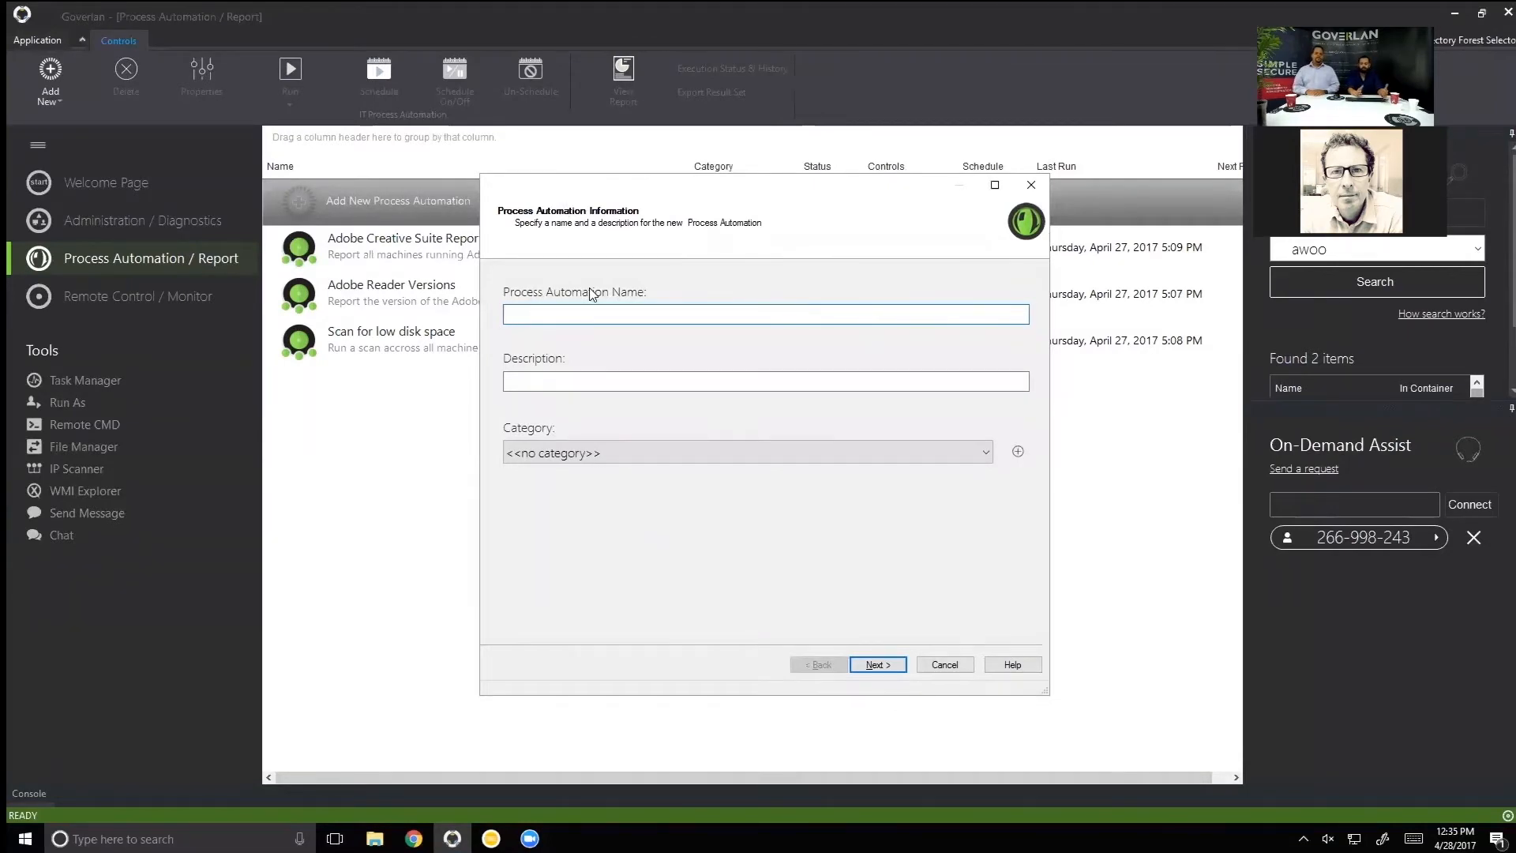
Name the automation 'Report - Java', categorize it as Software Inventory, and proceed.
{"action": "type", "text": "Report - Java"}
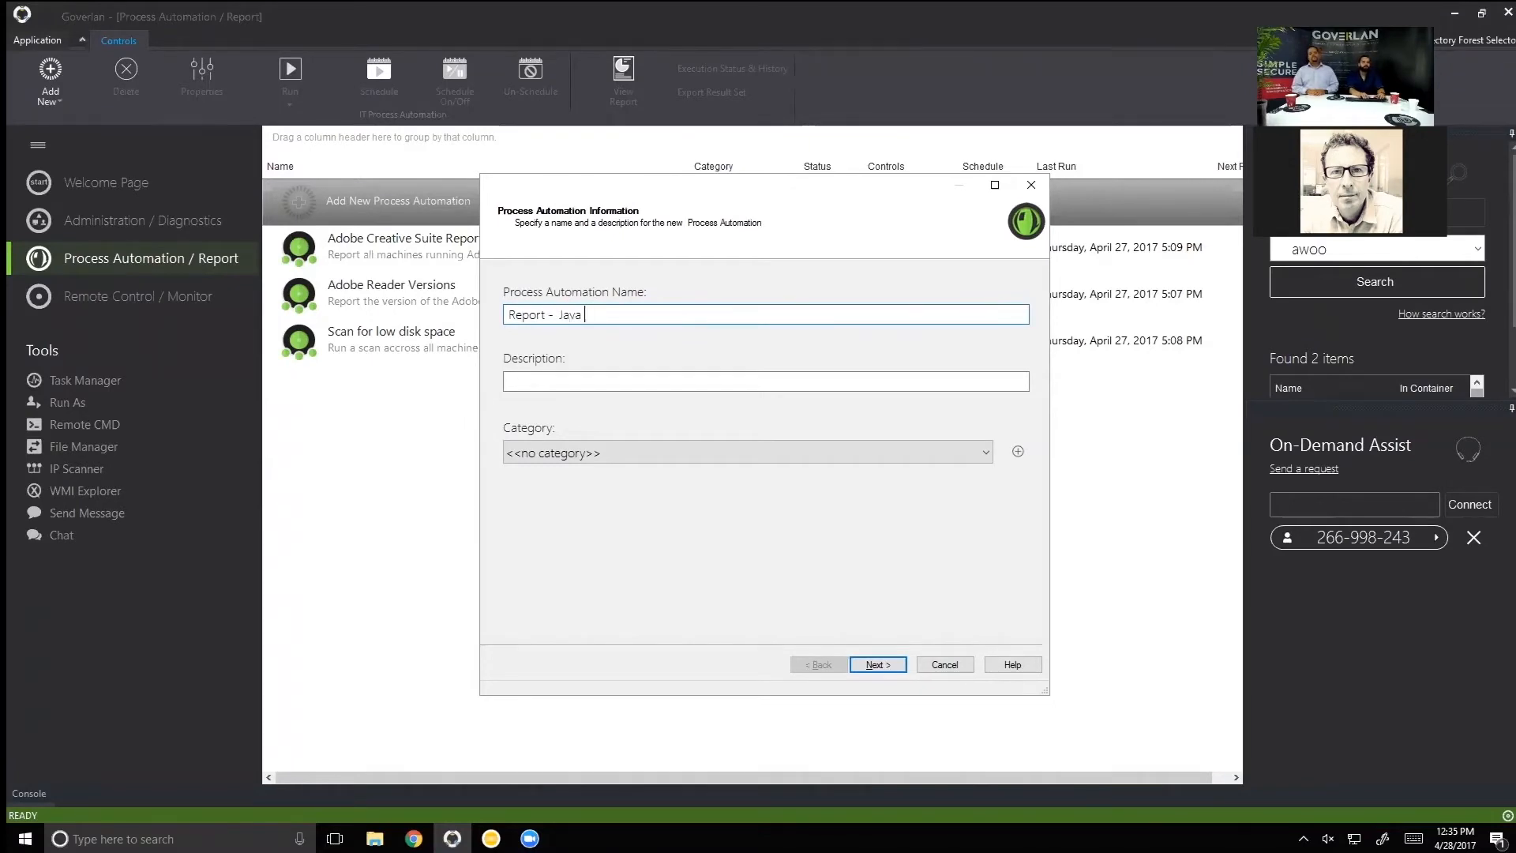
{"action": "left_click", "coordinate": [619, 450]}
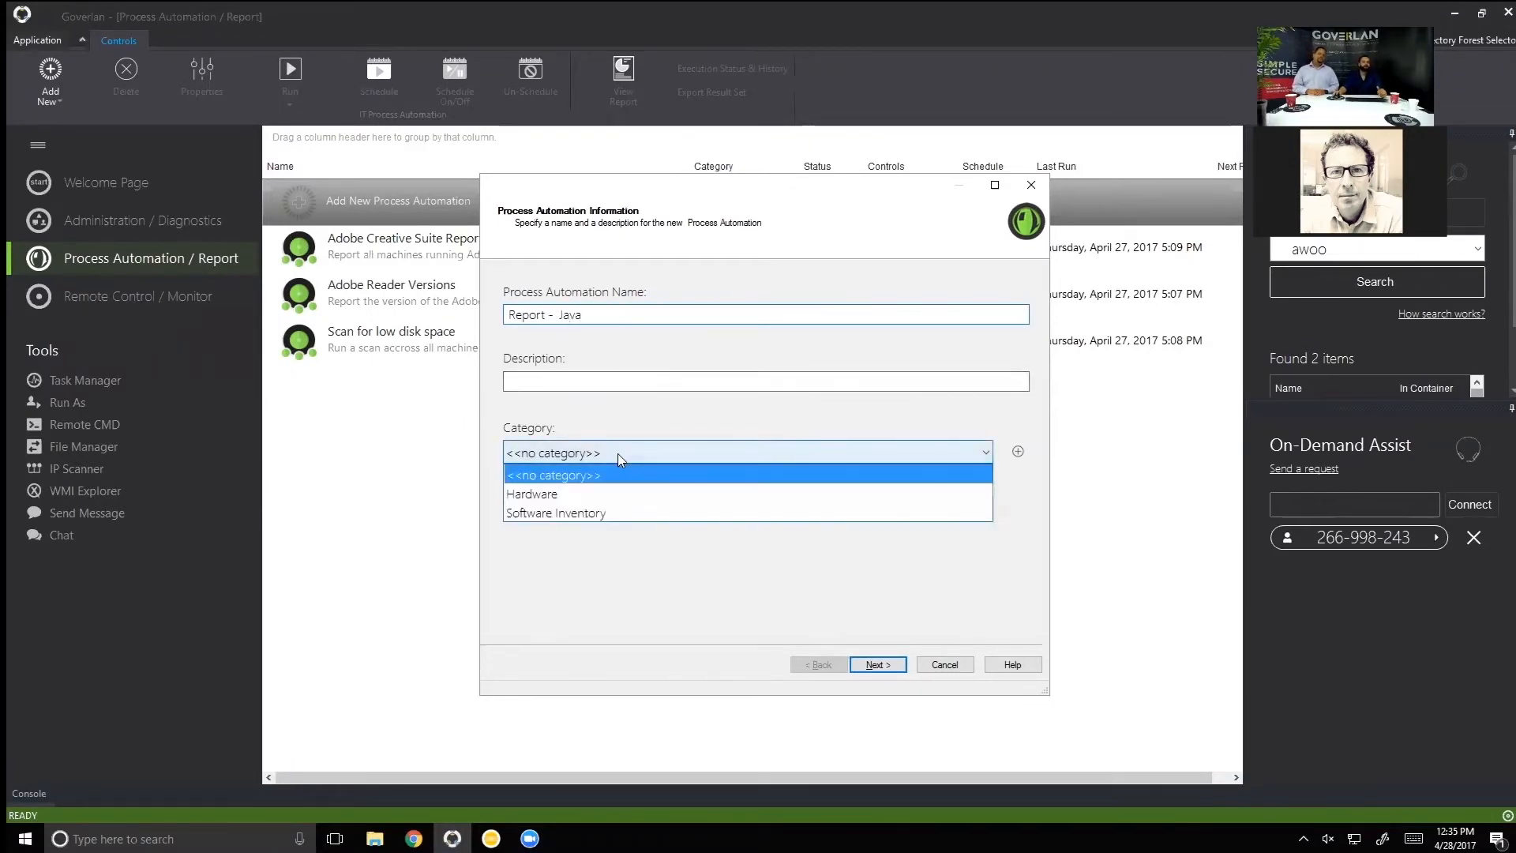
{"action": "left_click", "coordinate": [572, 511]}
{"action": "left_click", "coordinate": [870, 665]}
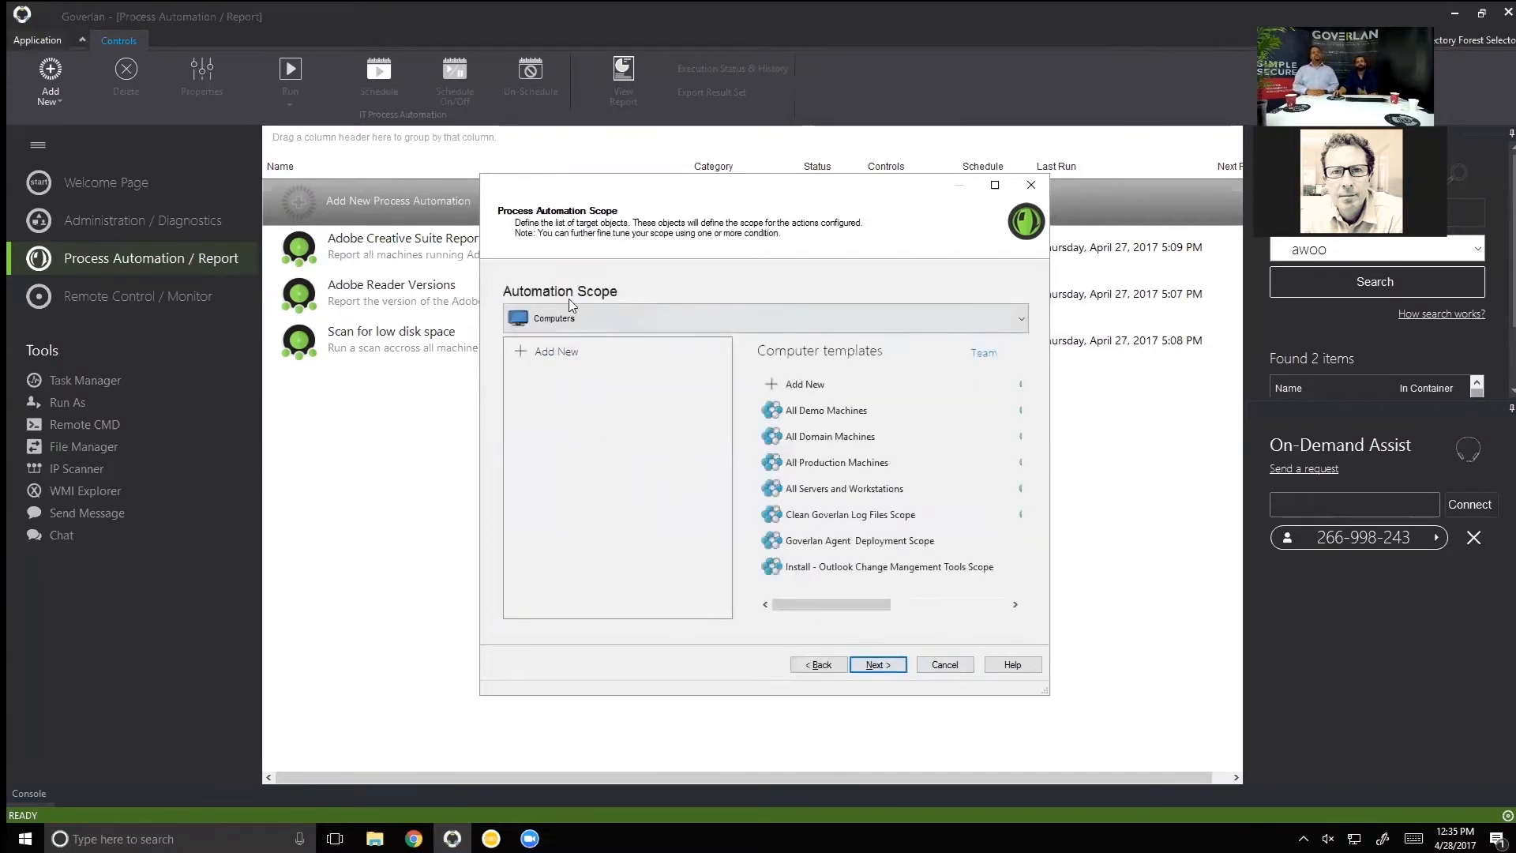
Keep Computers as the scope type and add the All Demo Machines template, covering Demo Workstations.
{"action": "left_click", "coordinate": [570, 319]}
{"action": "left_click", "coordinate": [575, 345]}
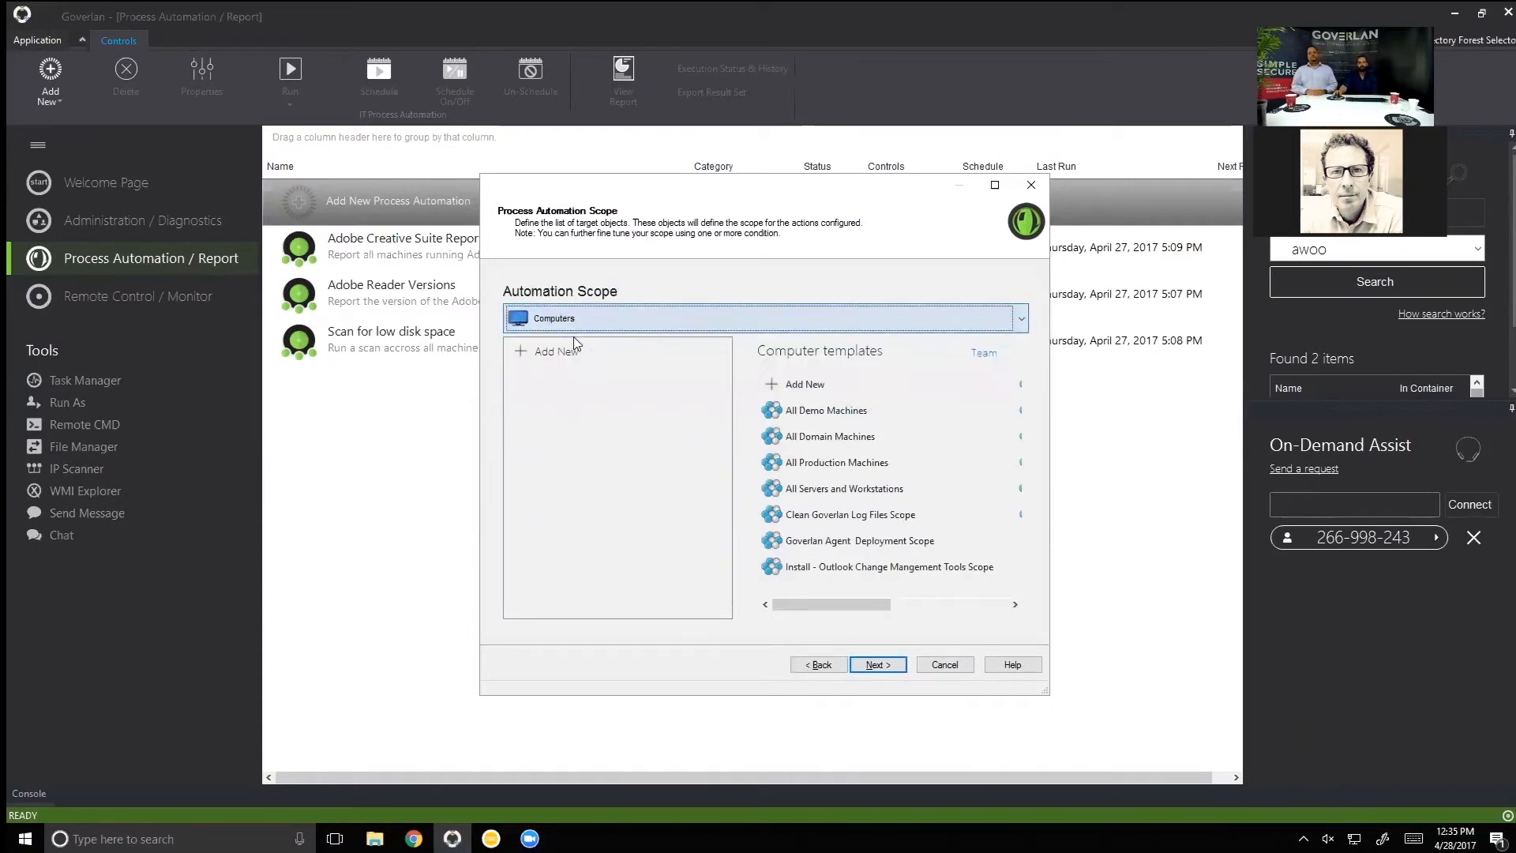
{"action": "left_click", "coordinate": [573, 352]}
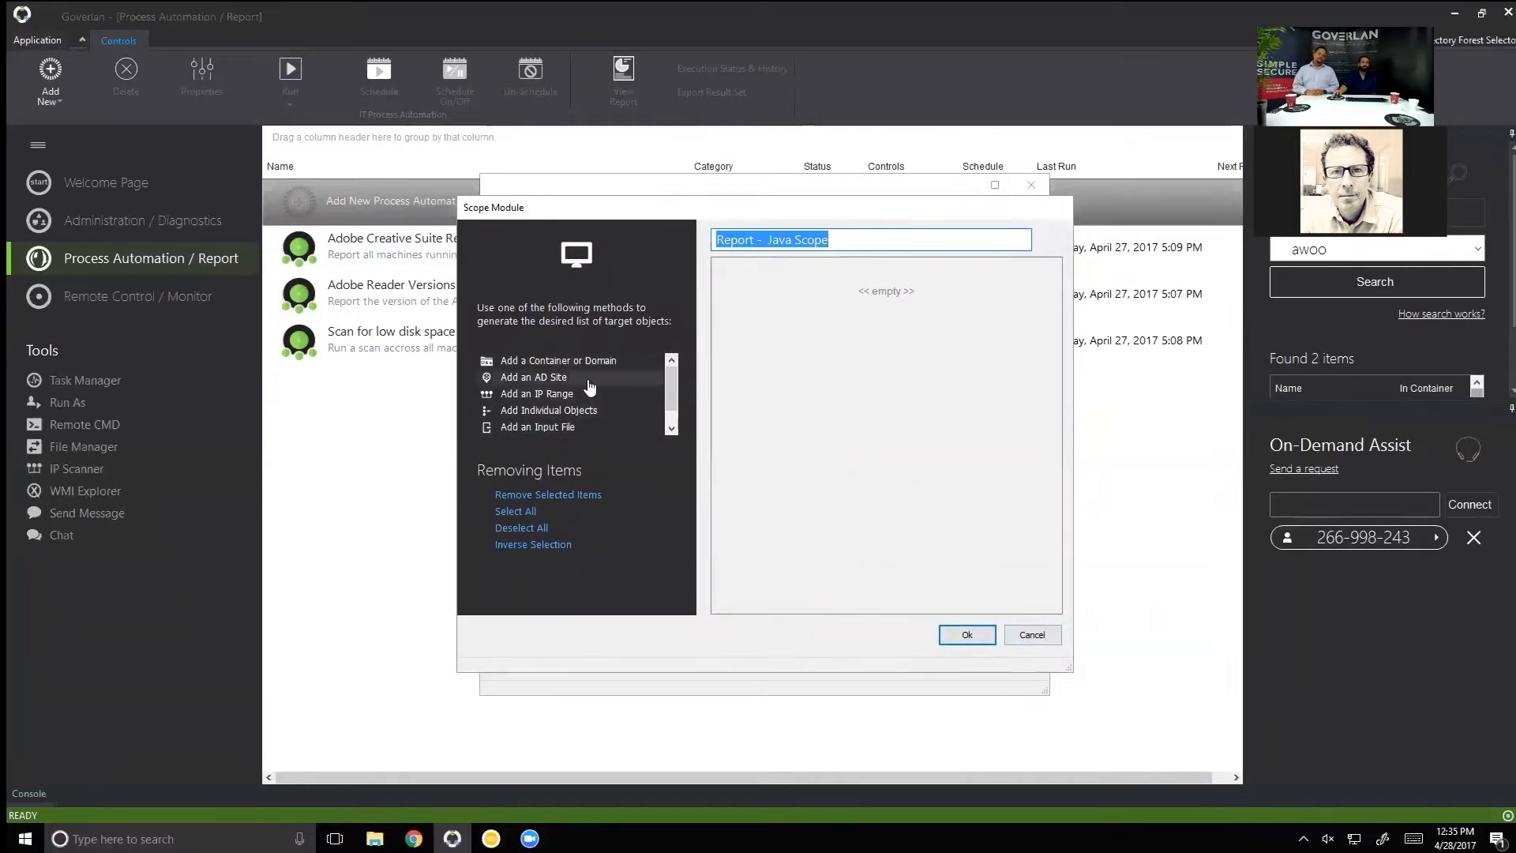
{"action": "left_click", "coordinate": [1018, 640]}
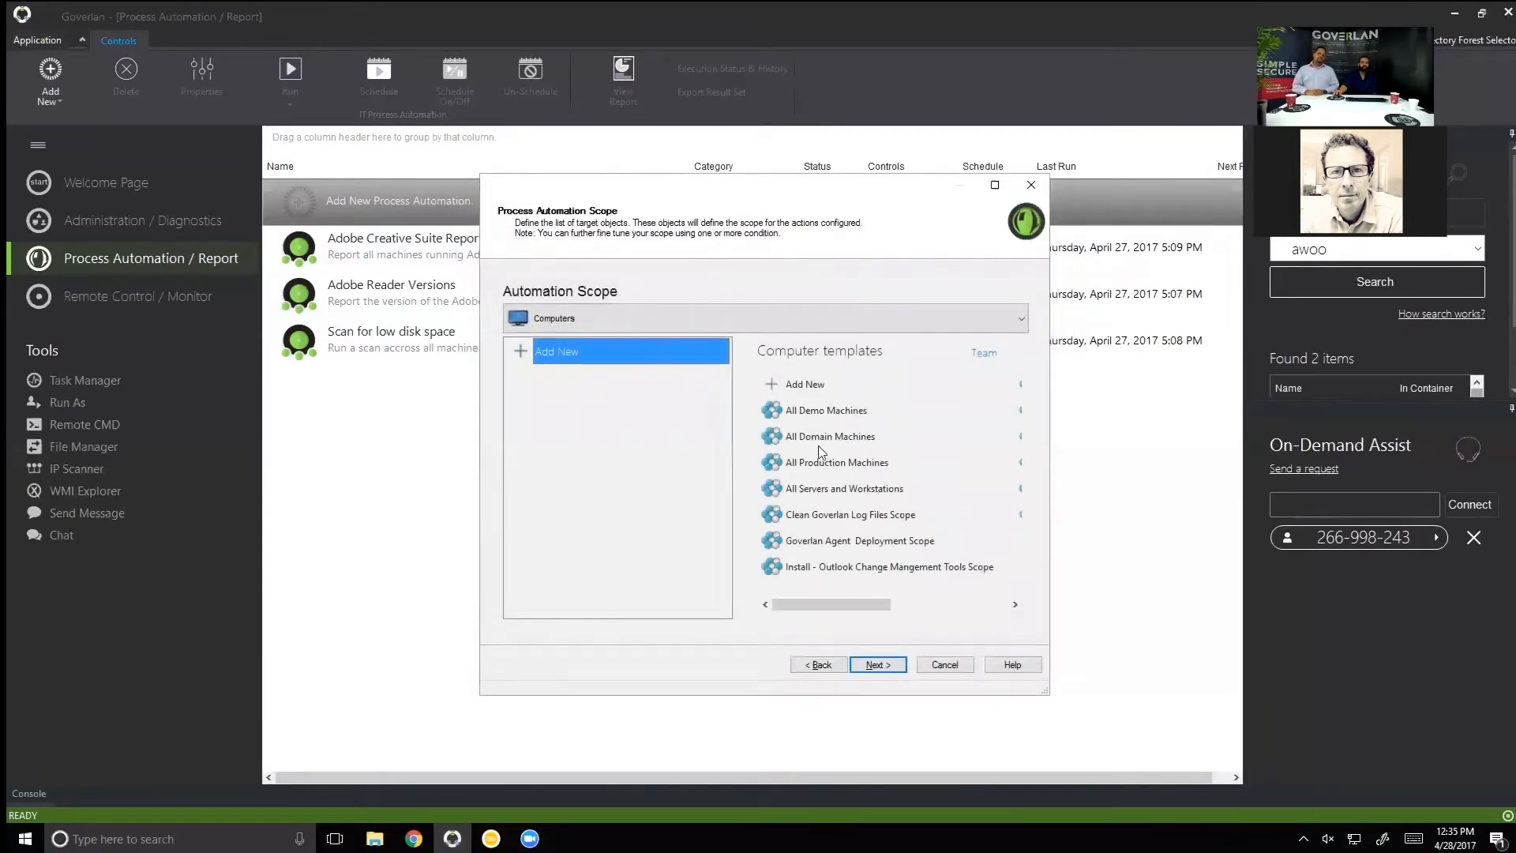
{"action": "left_click_drag", "start_coordinate": [834, 418], "coordinate": [640, 384]}
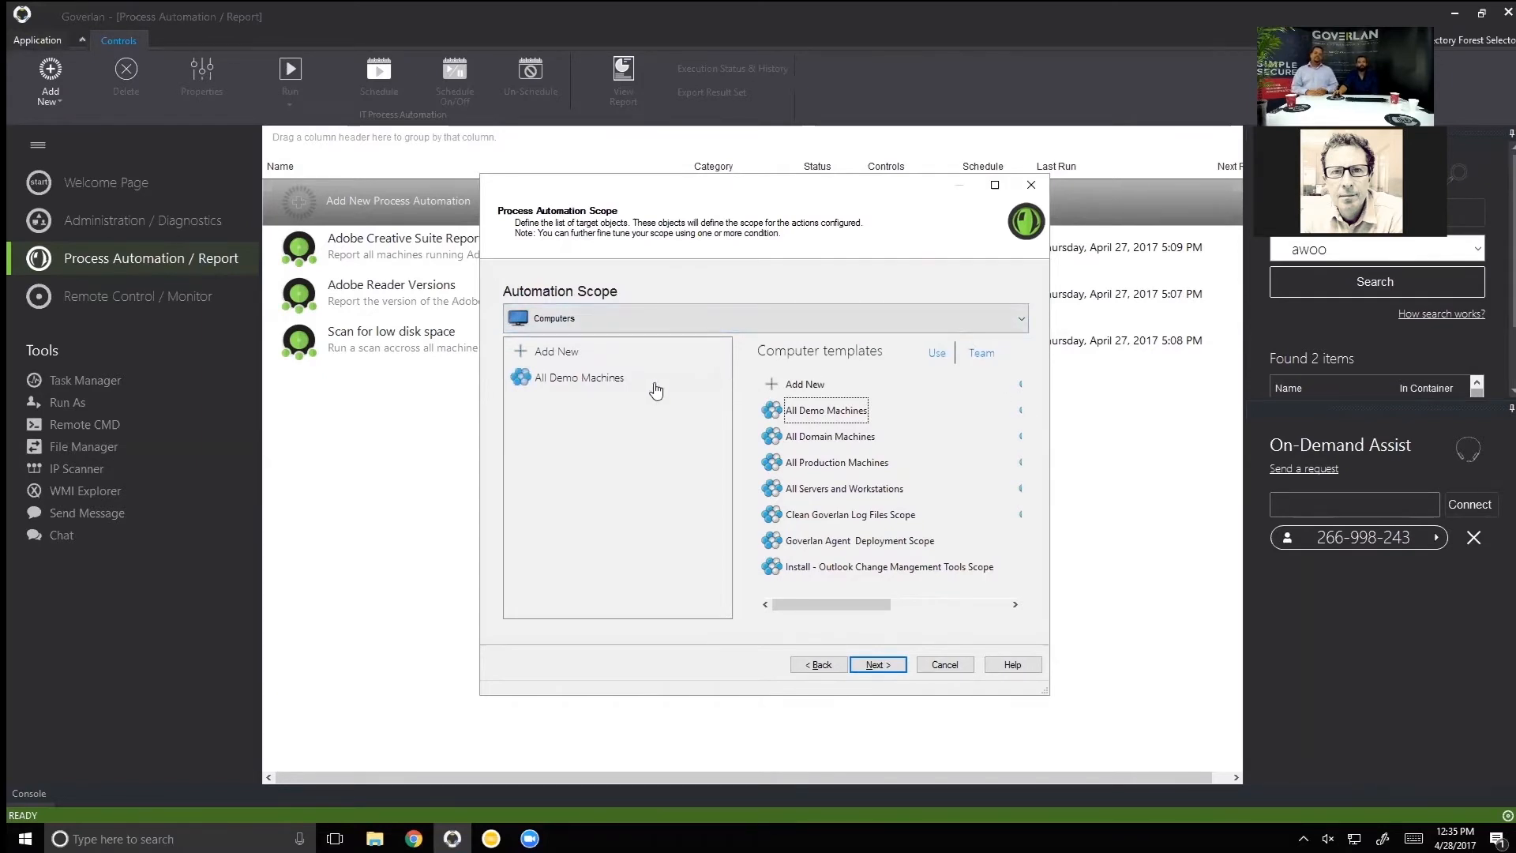
{"action": "left_click", "coordinate": [600, 383]}
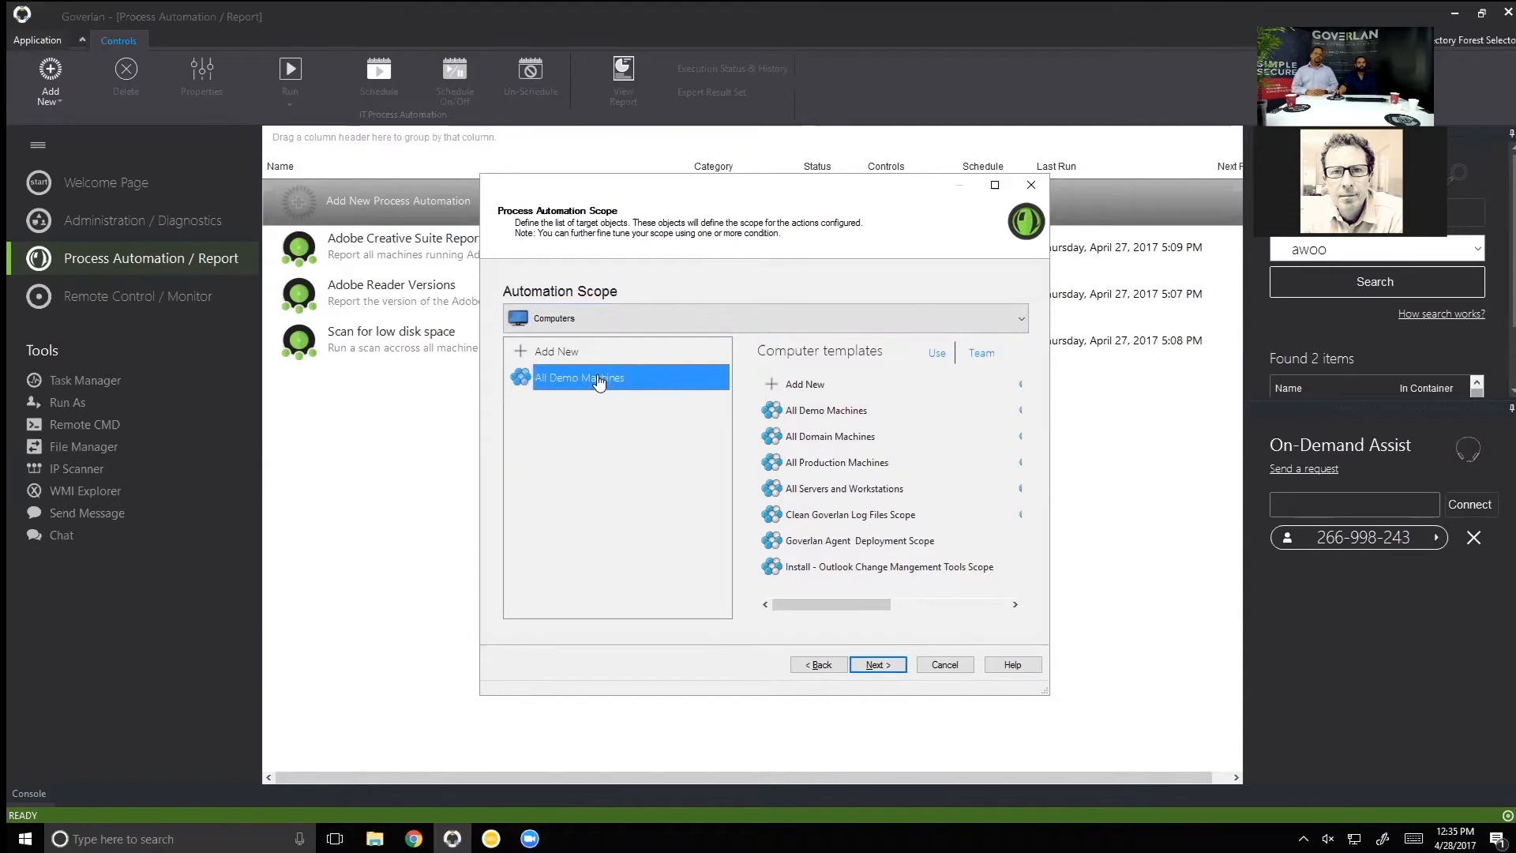
{"action": "double_click", "coordinate": [599, 380]}
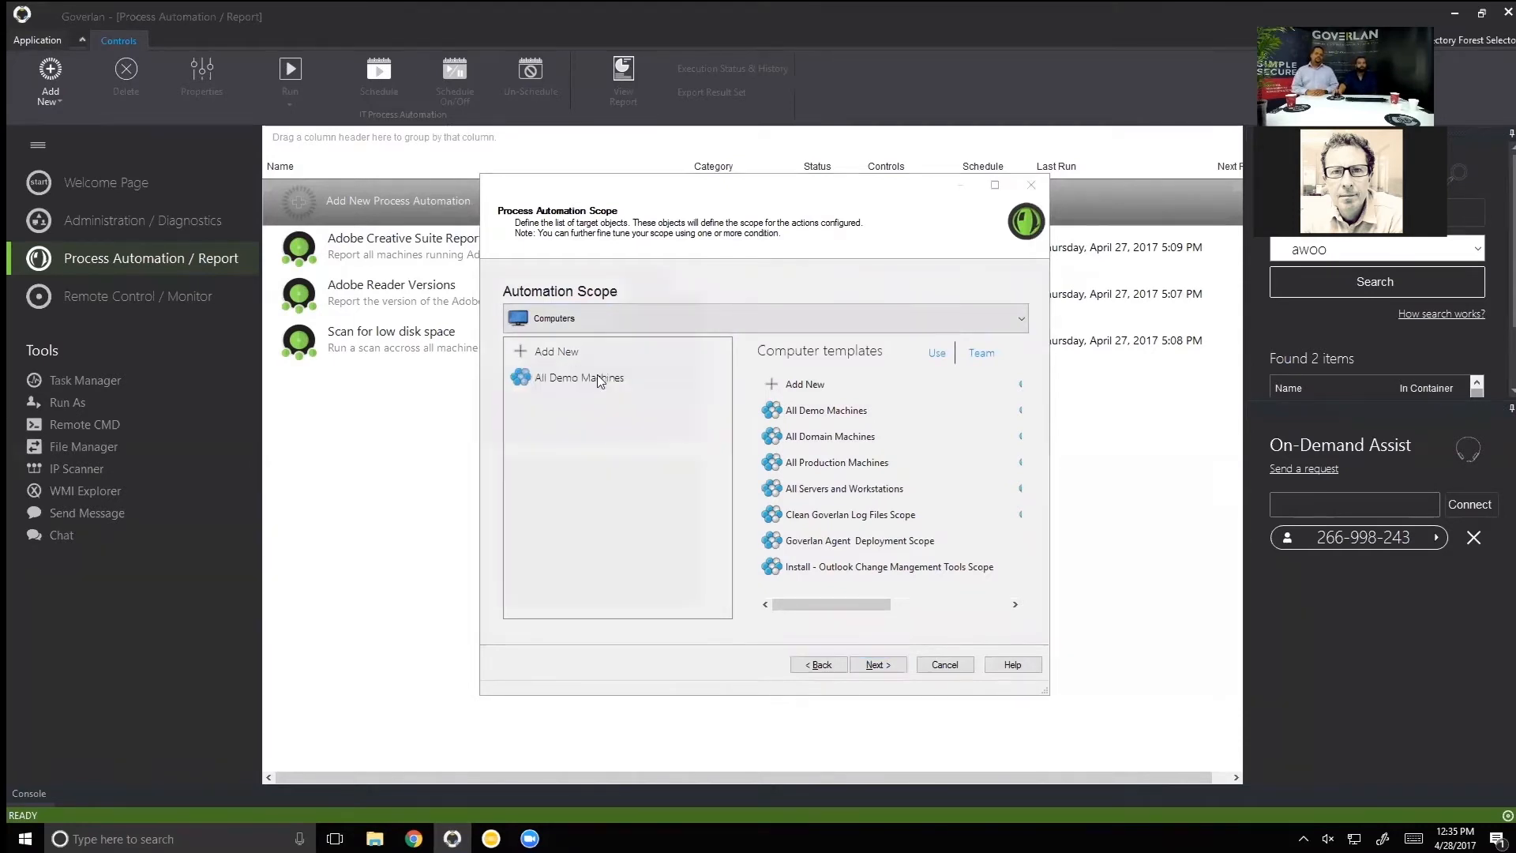
{"action": "left_click", "coordinate": [843, 272]}
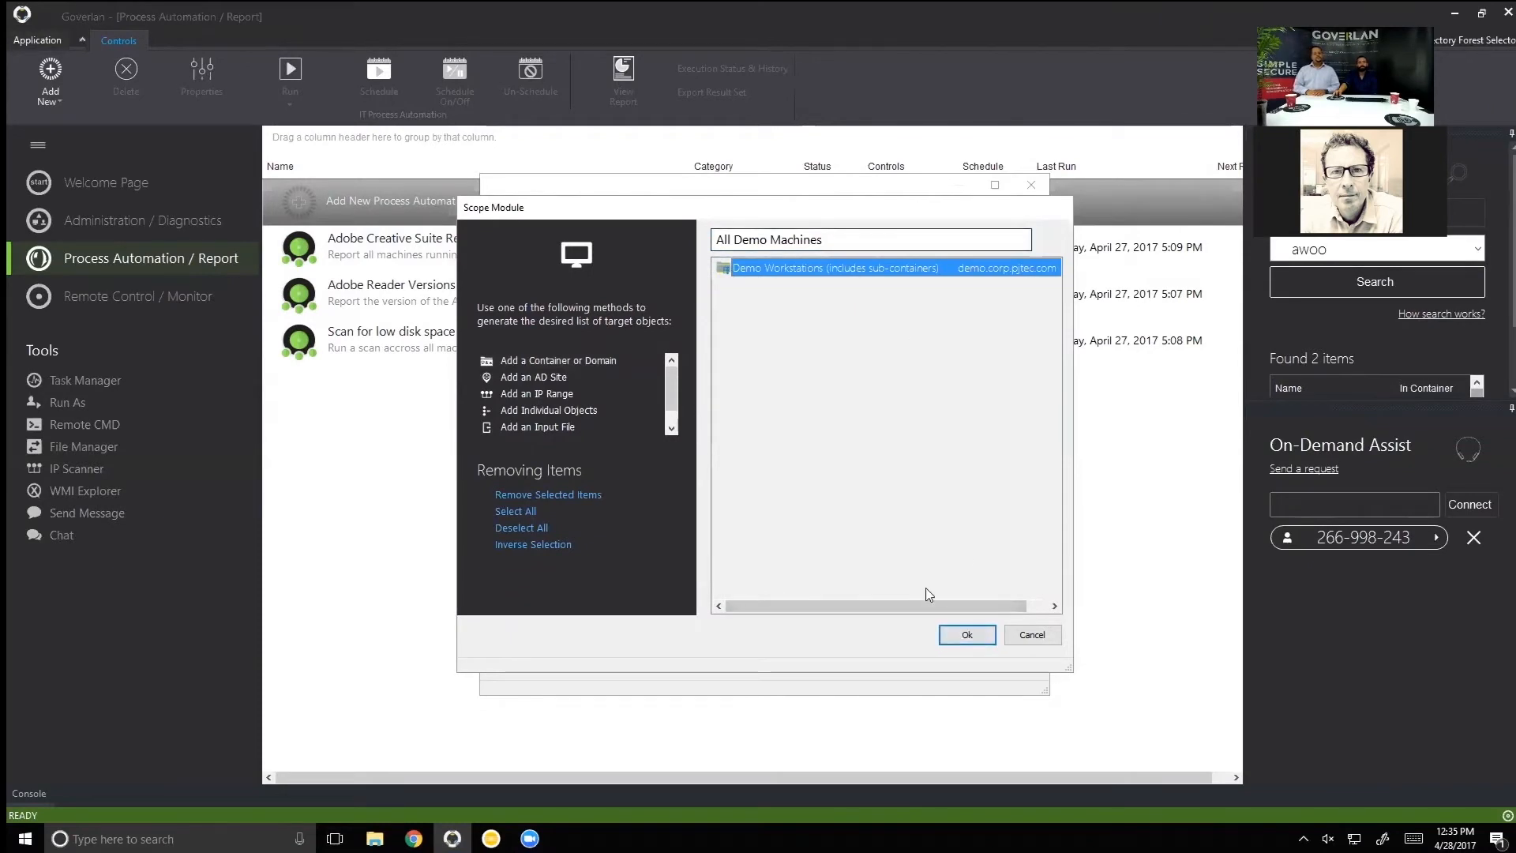
{"action": "left_click", "coordinate": [967, 634]}
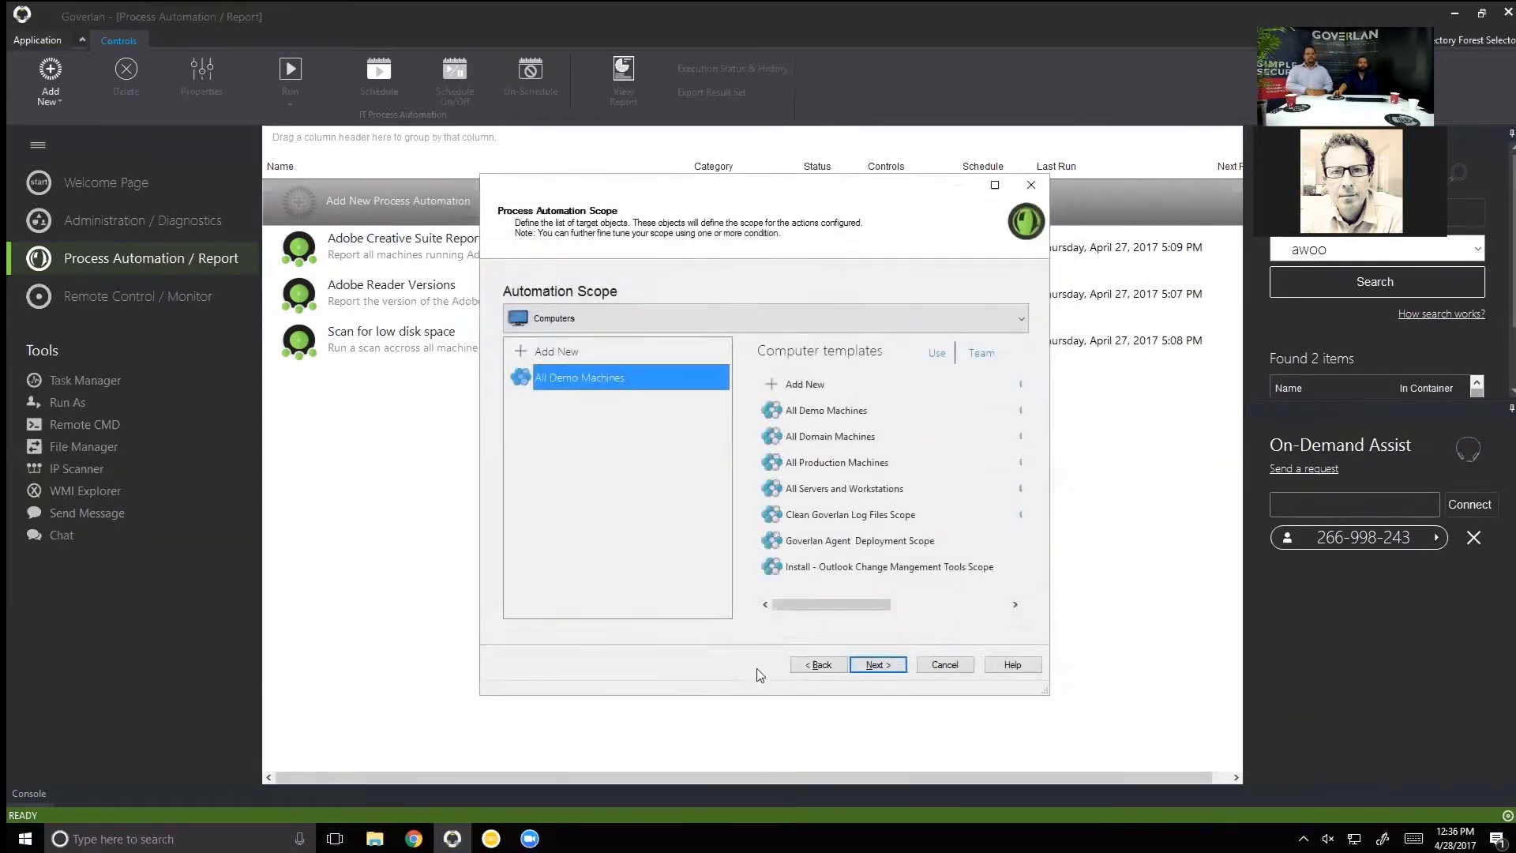
{"action": "left_click", "coordinate": [876, 668]}
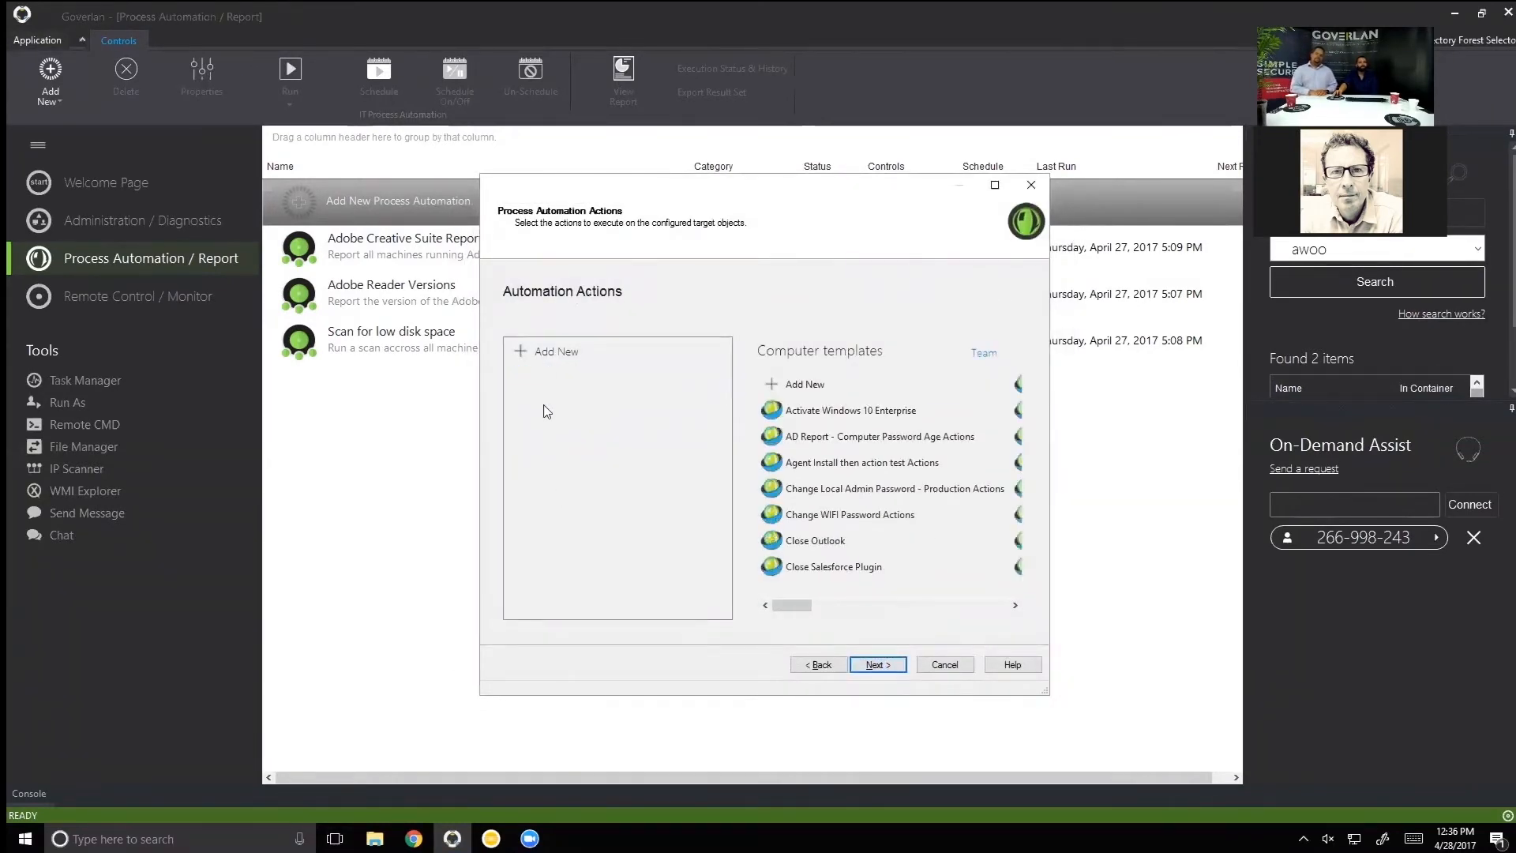
Browse the Report action submenus for the Java Actions task and focus the empty menu search.
{"action": "left_click", "coordinate": [562, 353]}
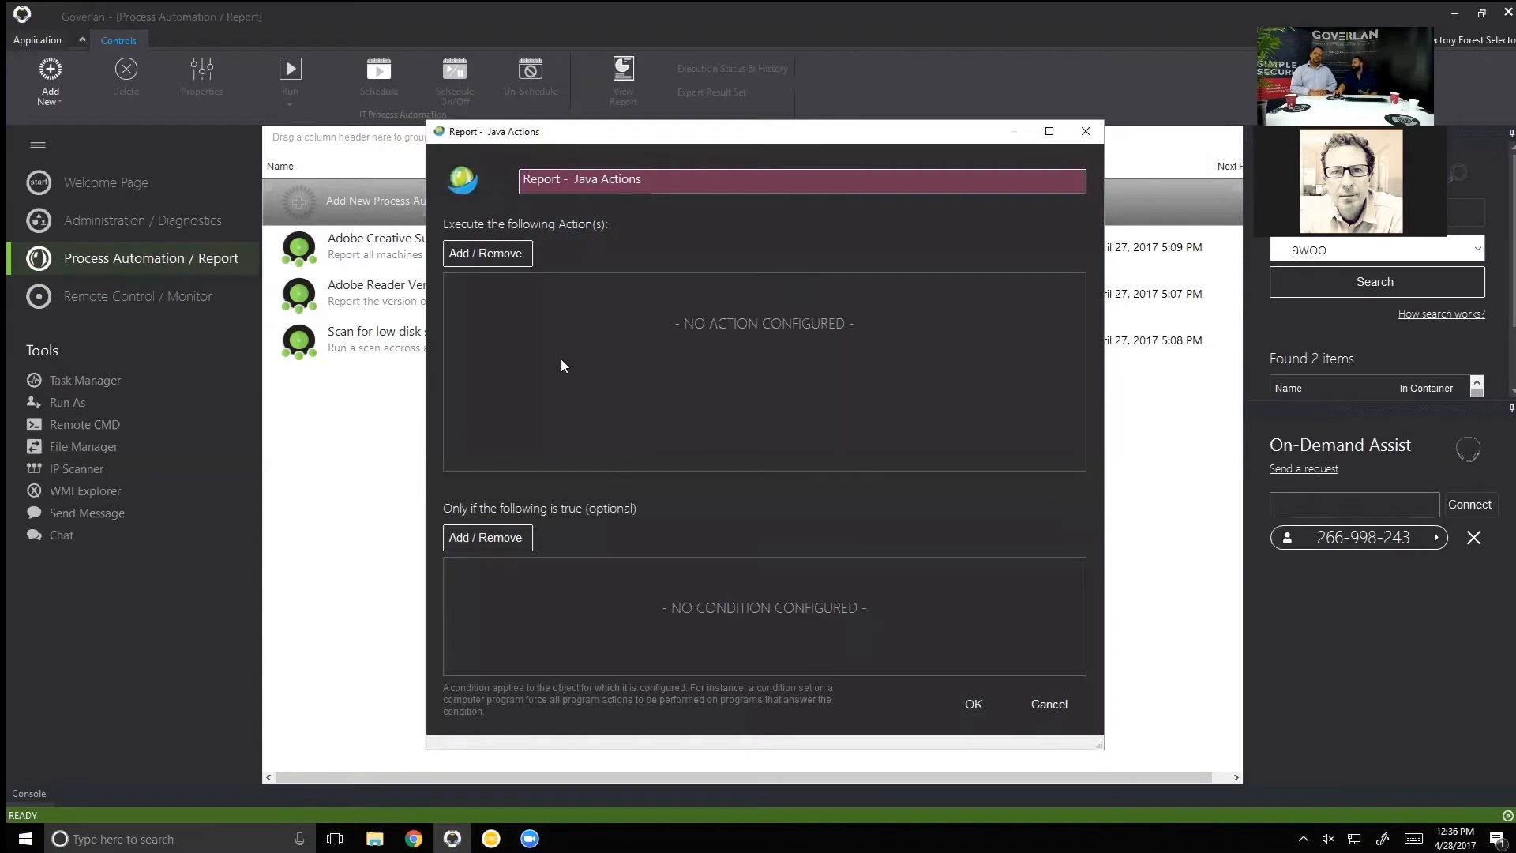
{"action": "left_click", "coordinate": [496, 255]}
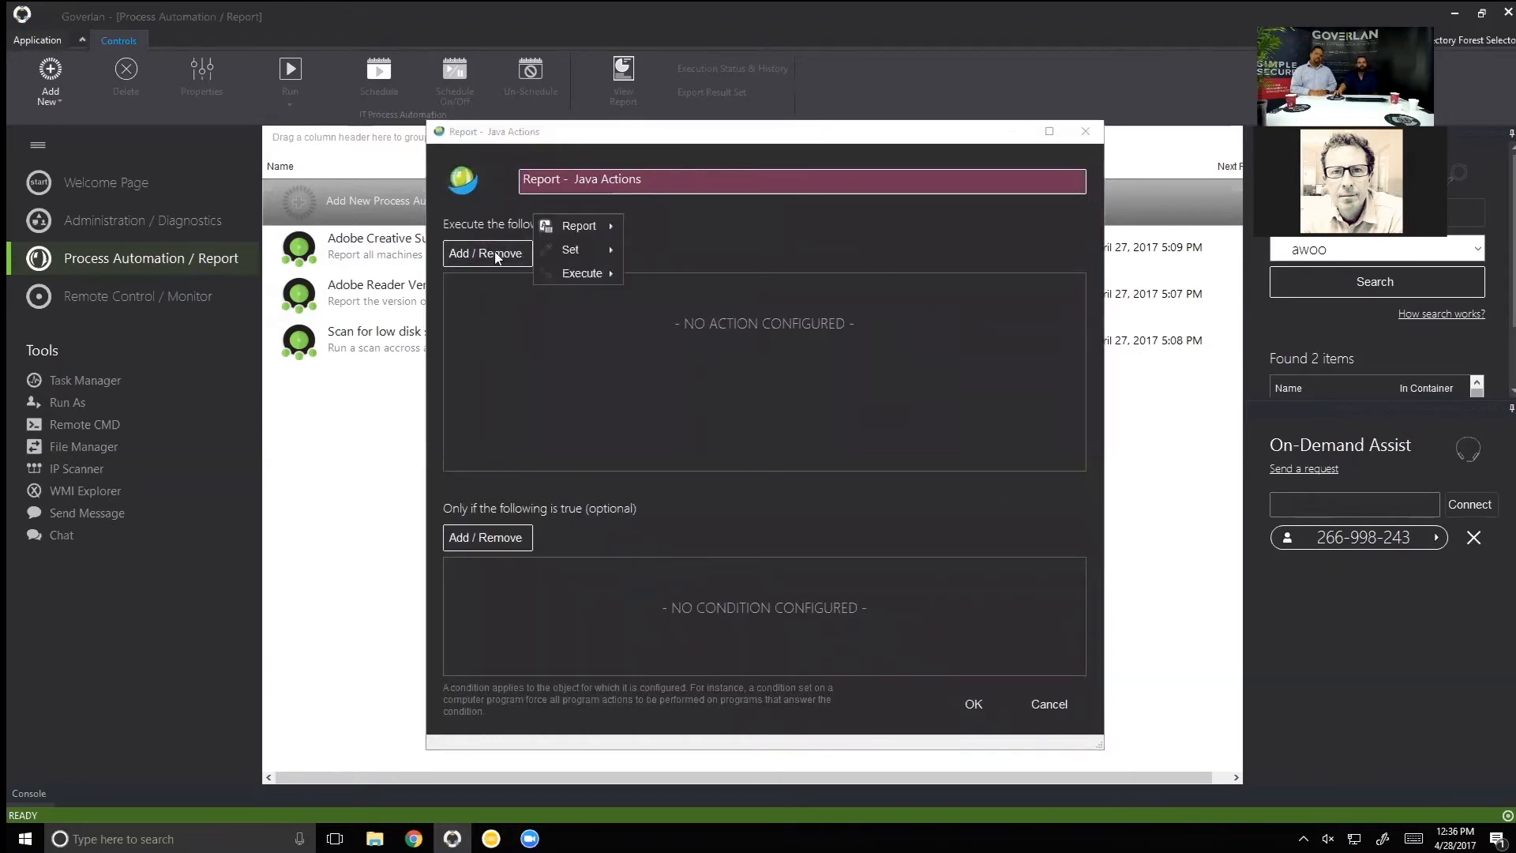
{"action": "mouse_move", "coordinate": [581, 226]}
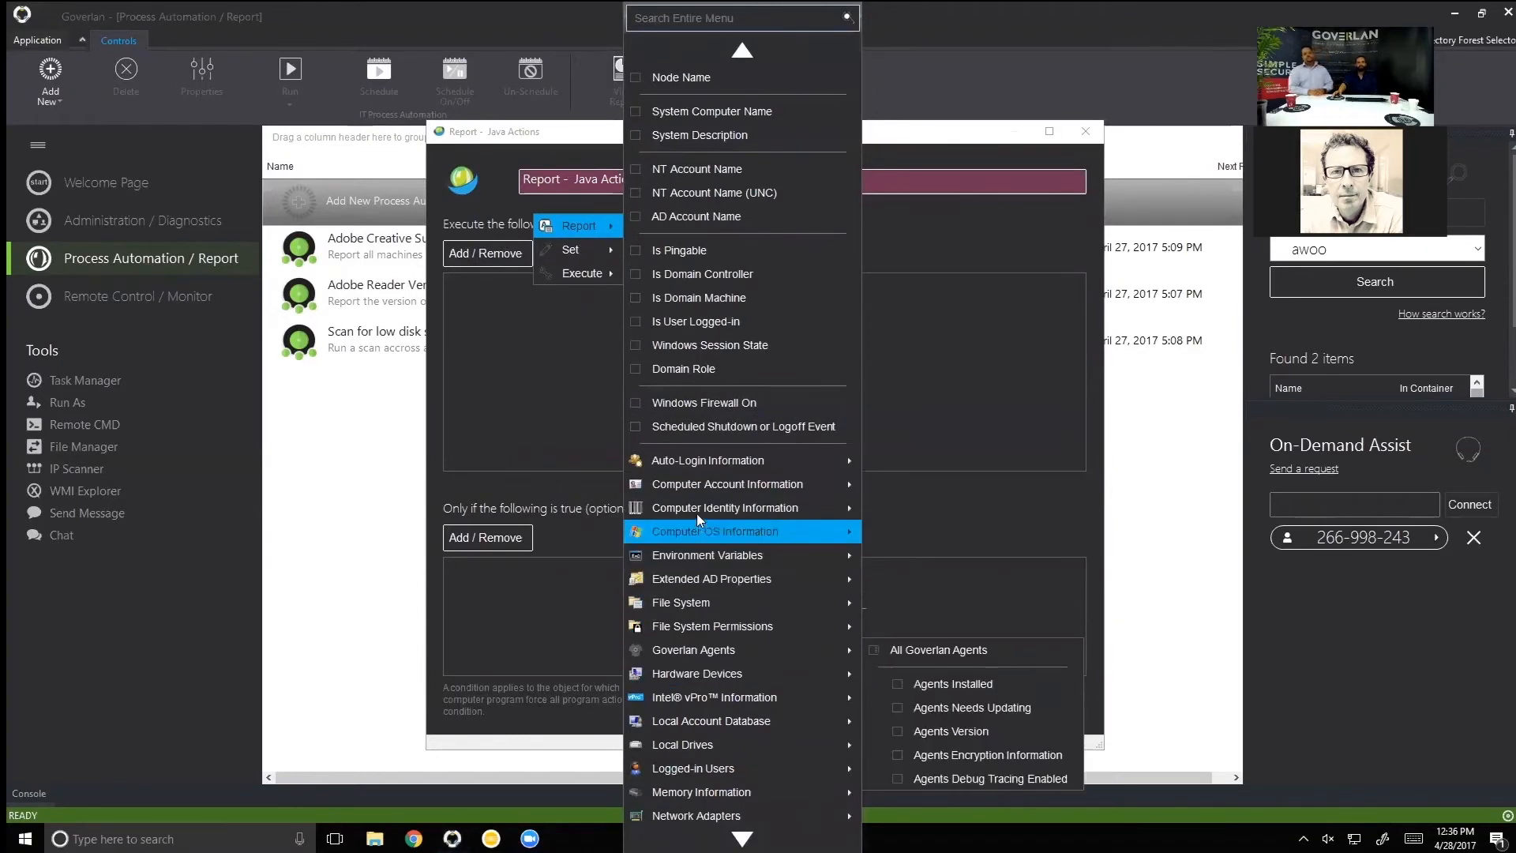
{"action": "scroll", "coordinate": [704, 613], "scroll_direction": "down", "scroll_amount": 3}
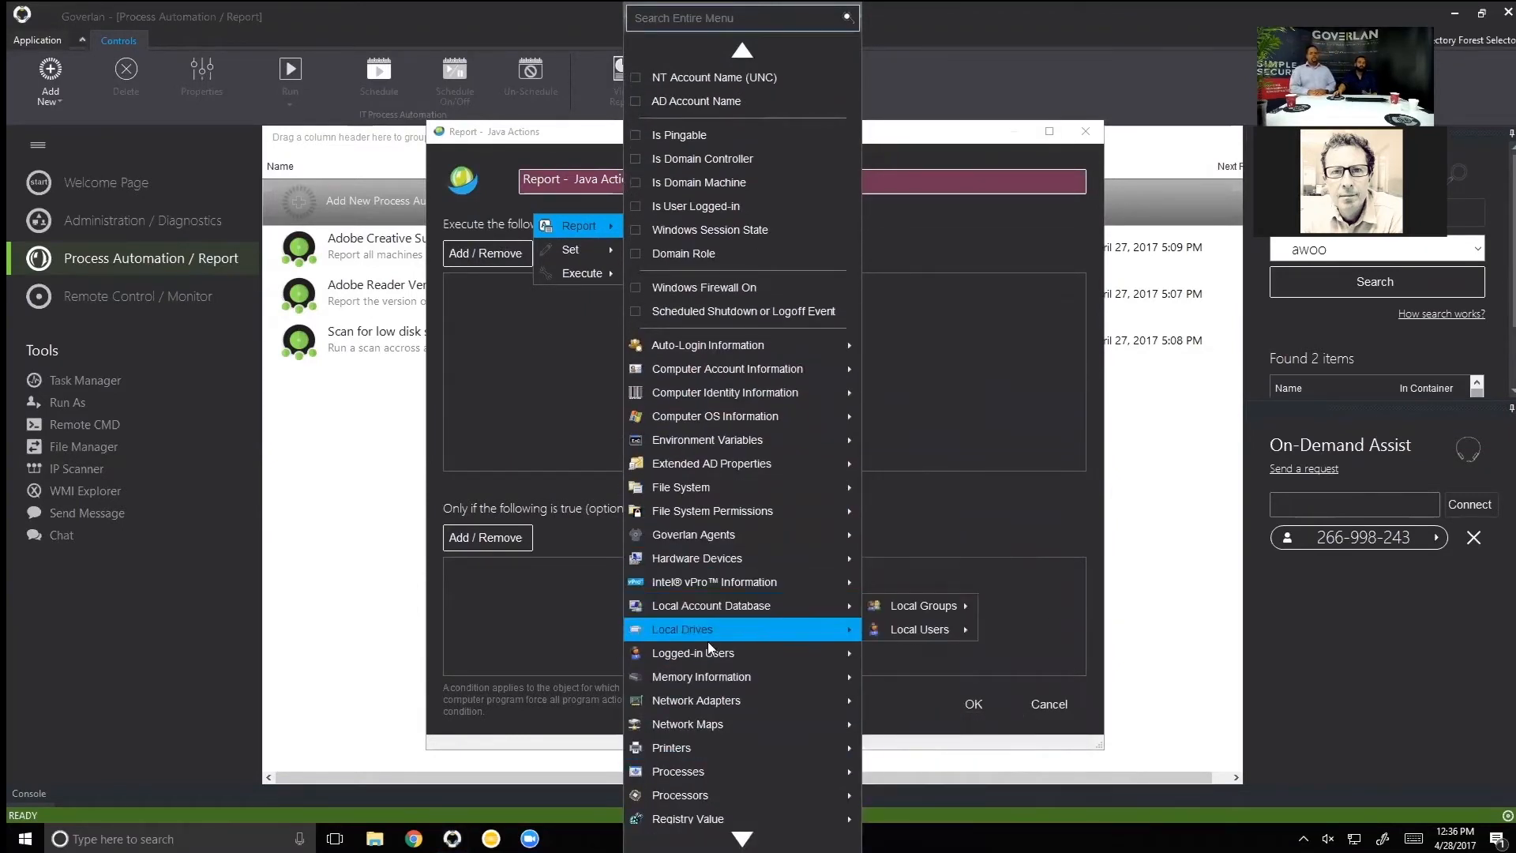
{"action": "mouse_move", "coordinate": [717, 369]}
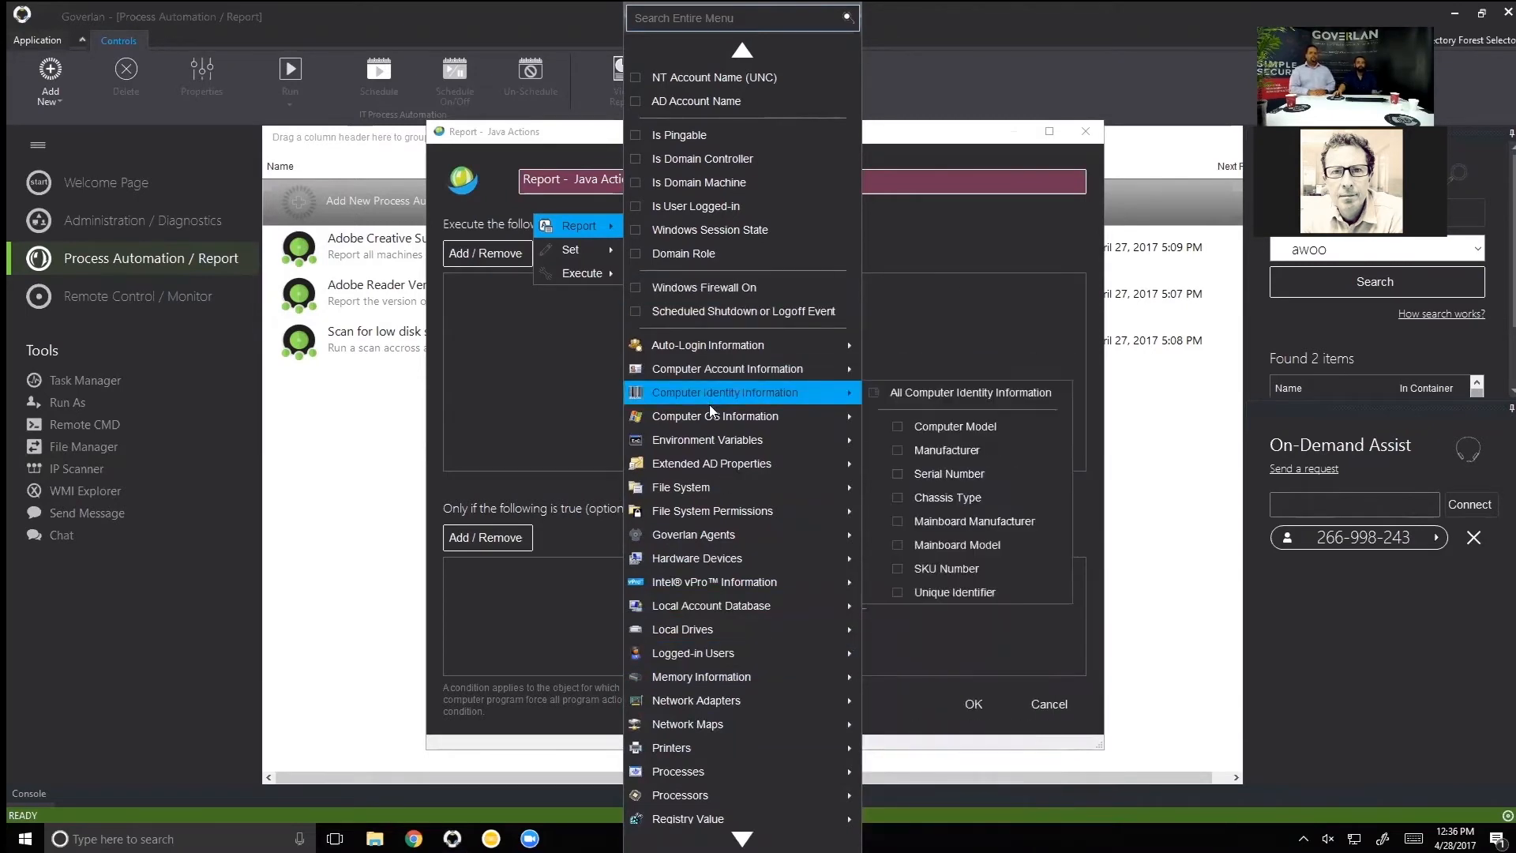
{"action": "mouse_move", "coordinate": [714, 414]}
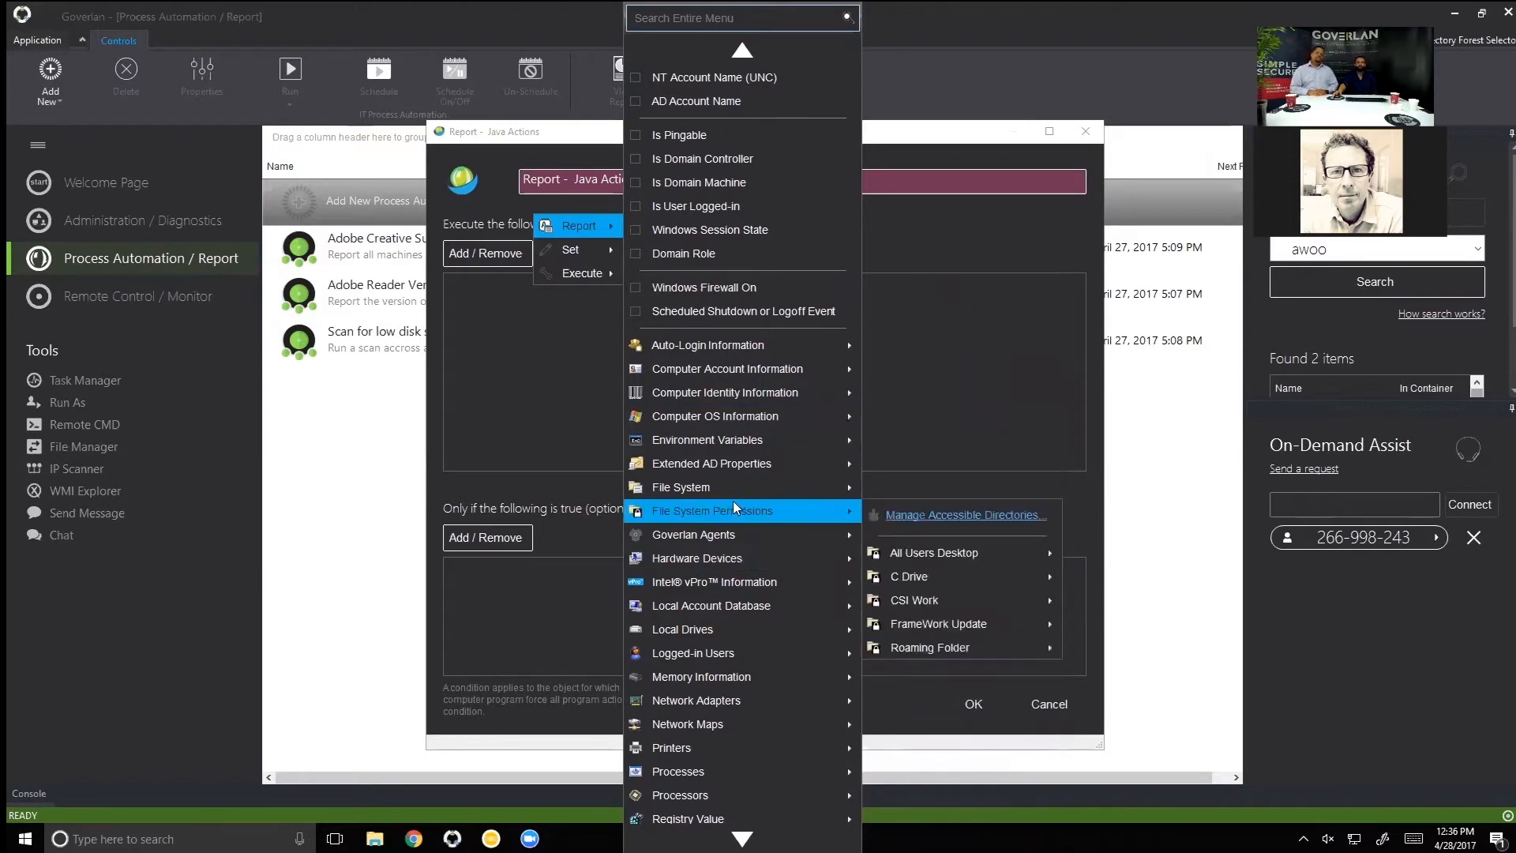
{"action": "mouse_move", "coordinate": [695, 699]}
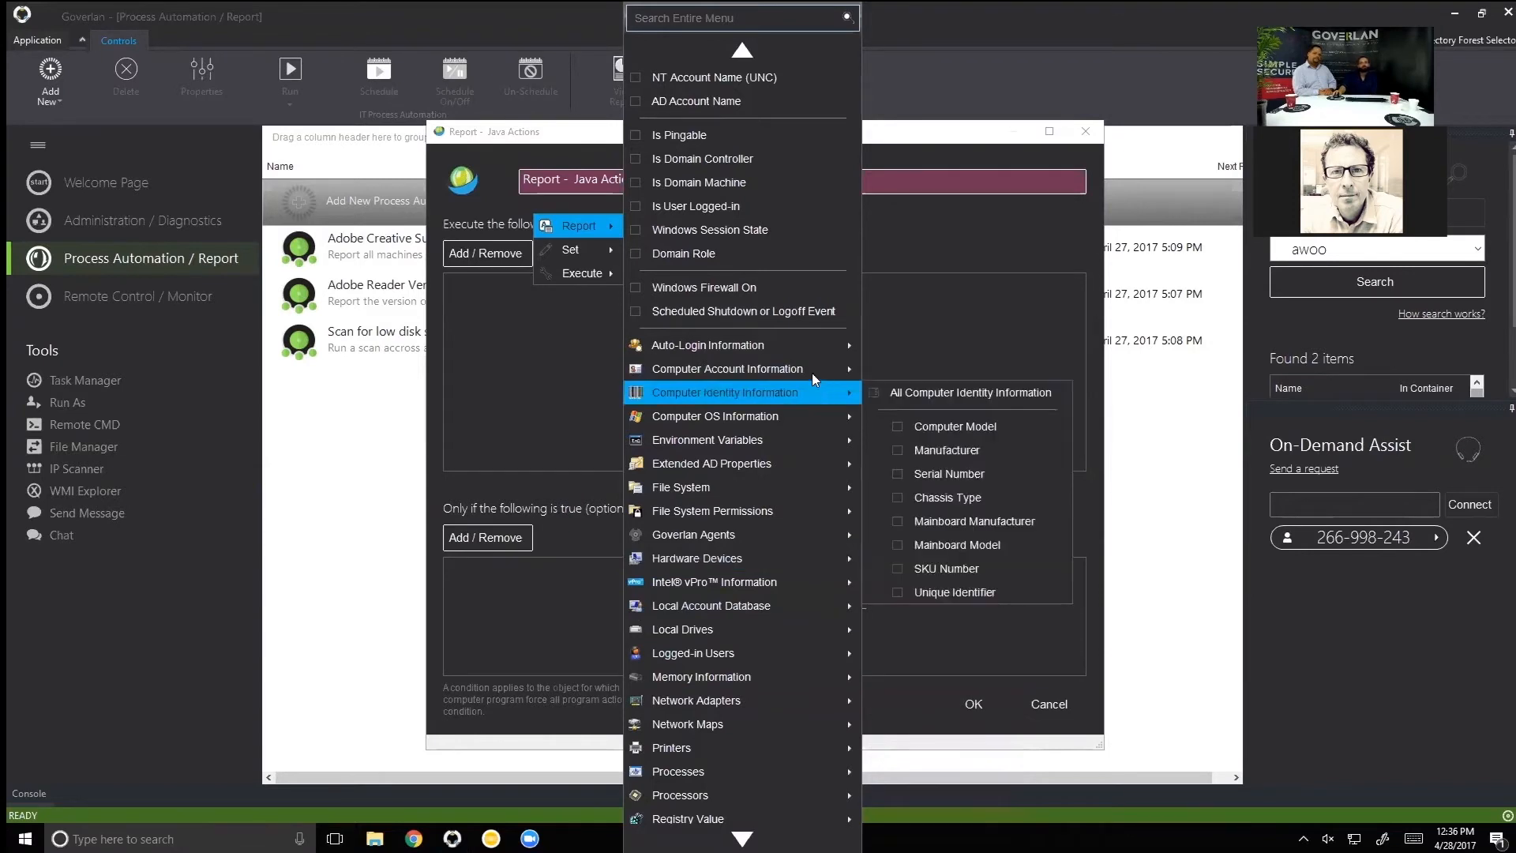
{"action": "mouse_move", "coordinate": [742, 838]}
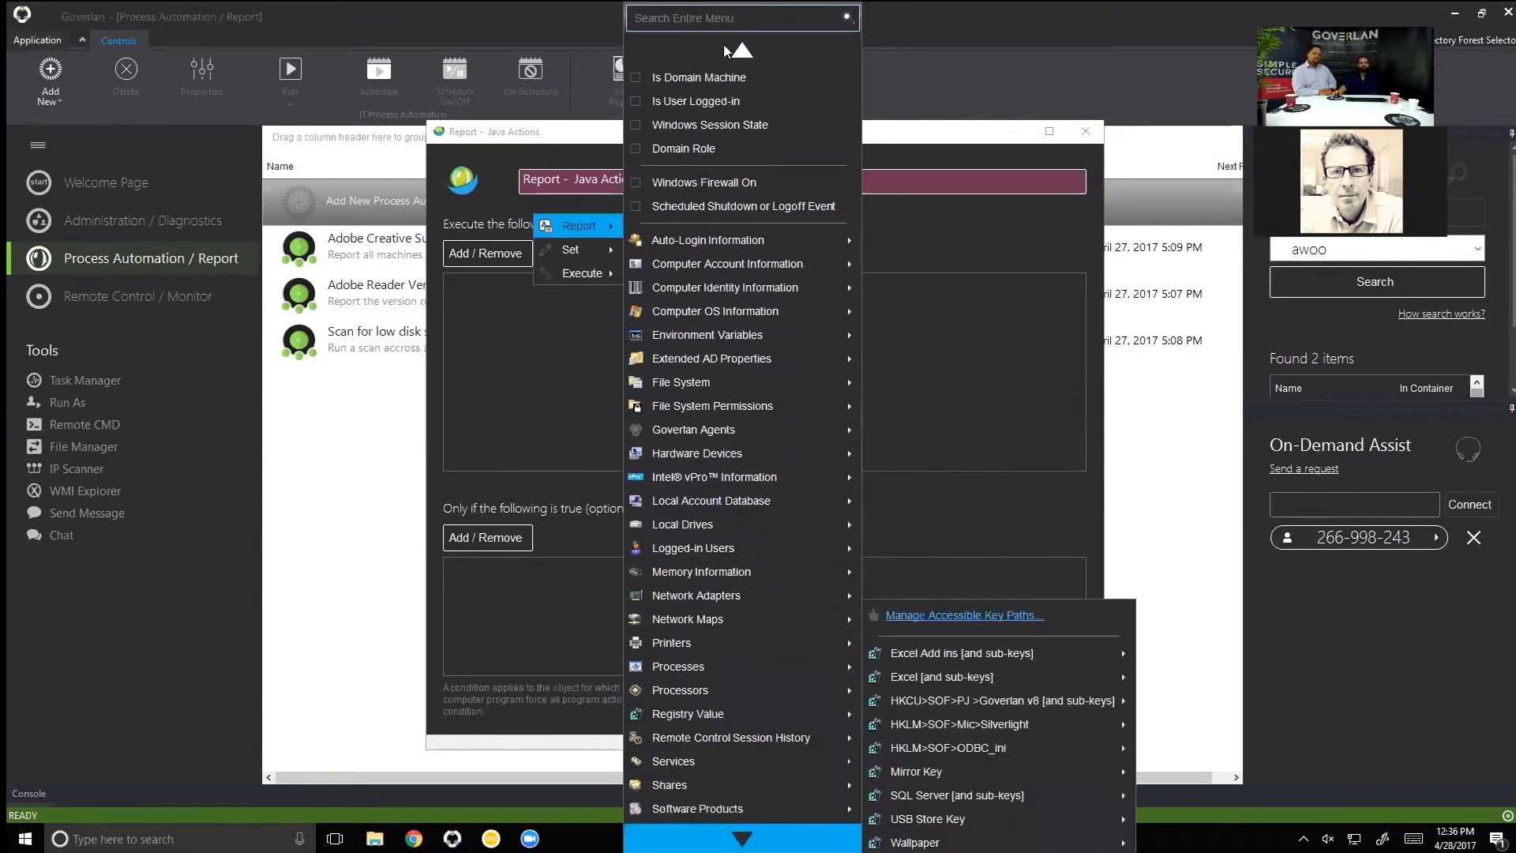
{"action": "left_click", "coordinate": [685, 14]}
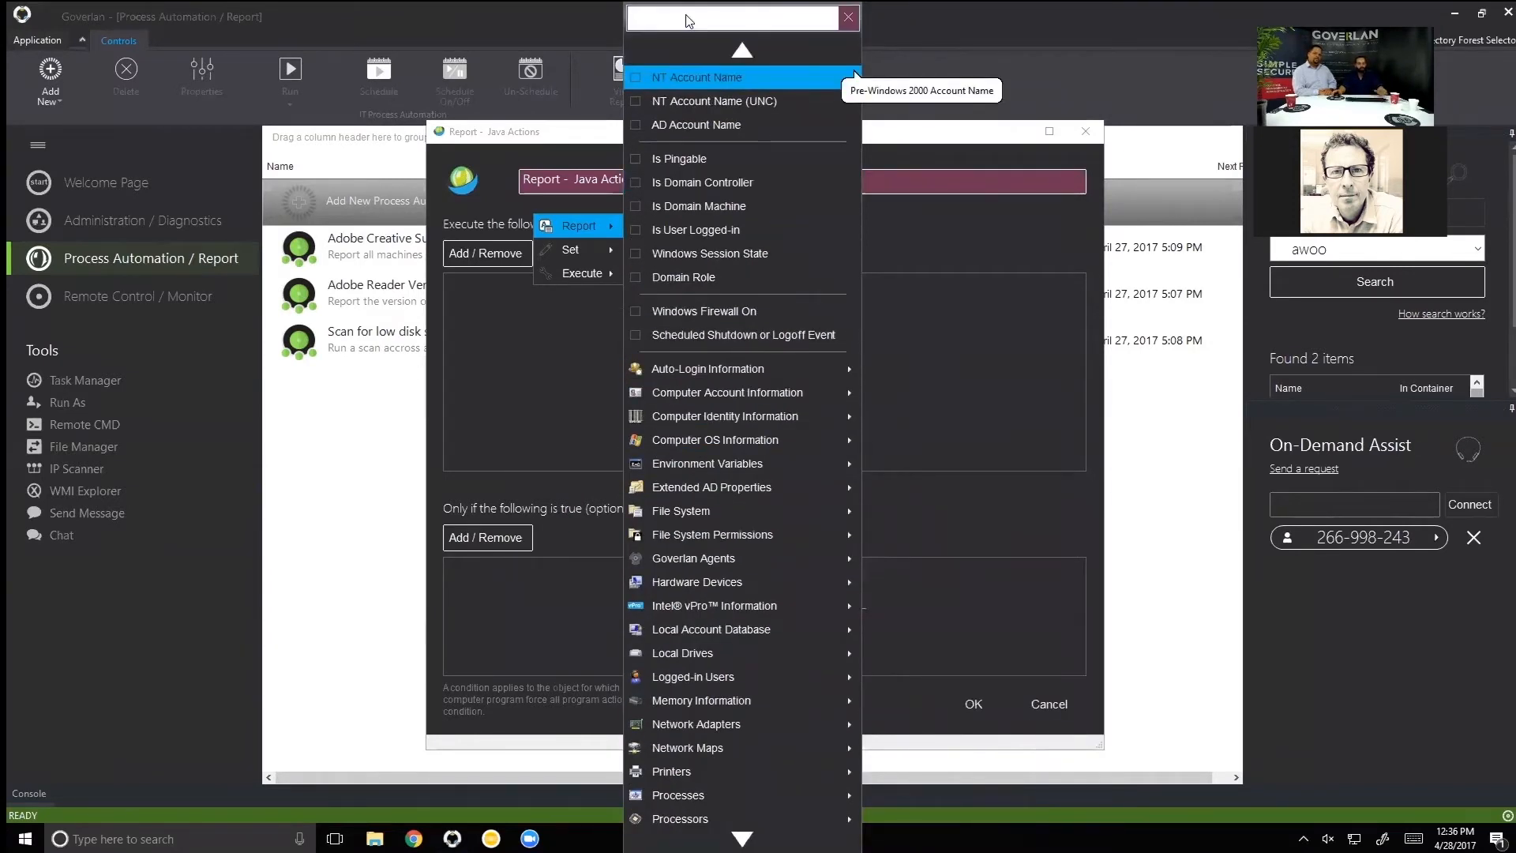
Search 'software' and add Software Products Product Name, Product Version and Install Date report fields.
{"action": "type", "text": "software"}
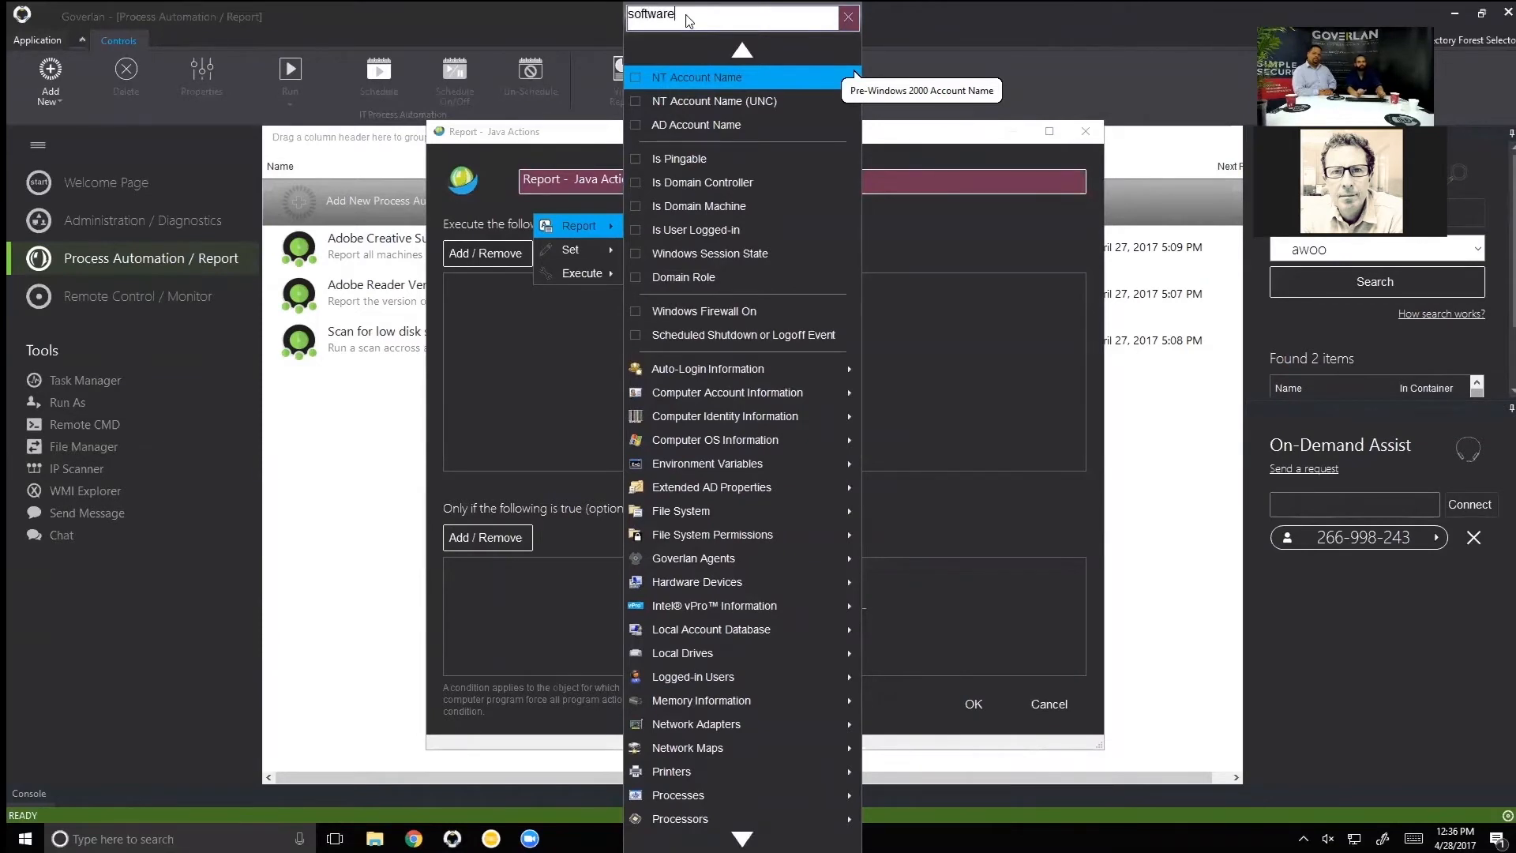
{"action": "mouse_move", "coordinate": [693, 284]}
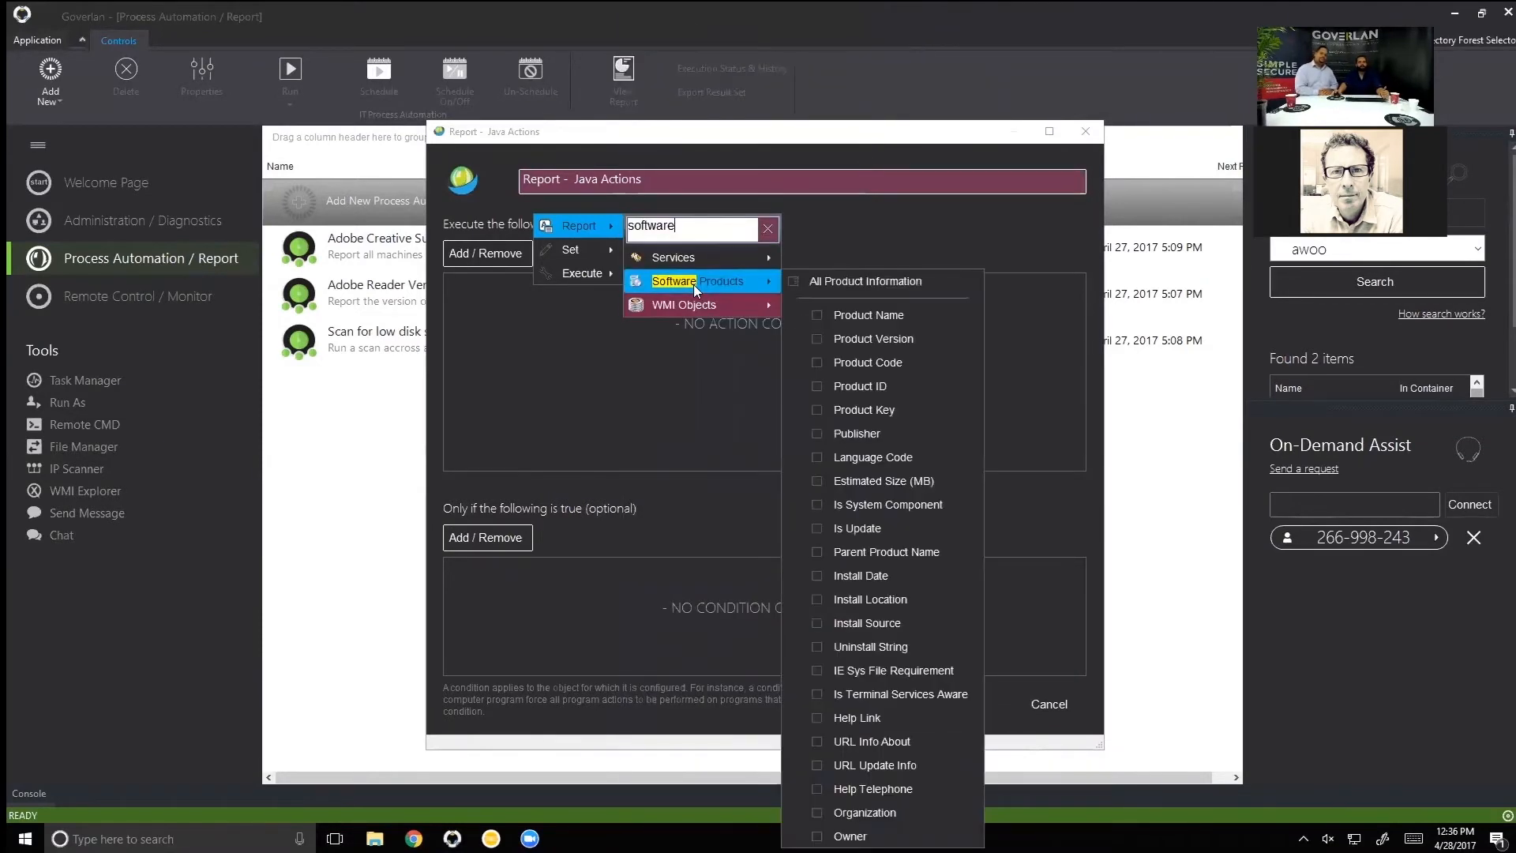
{"action": "left_click", "coordinate": [866, 322]}
{"action": "left_click", "coordinate": [865, 339]}
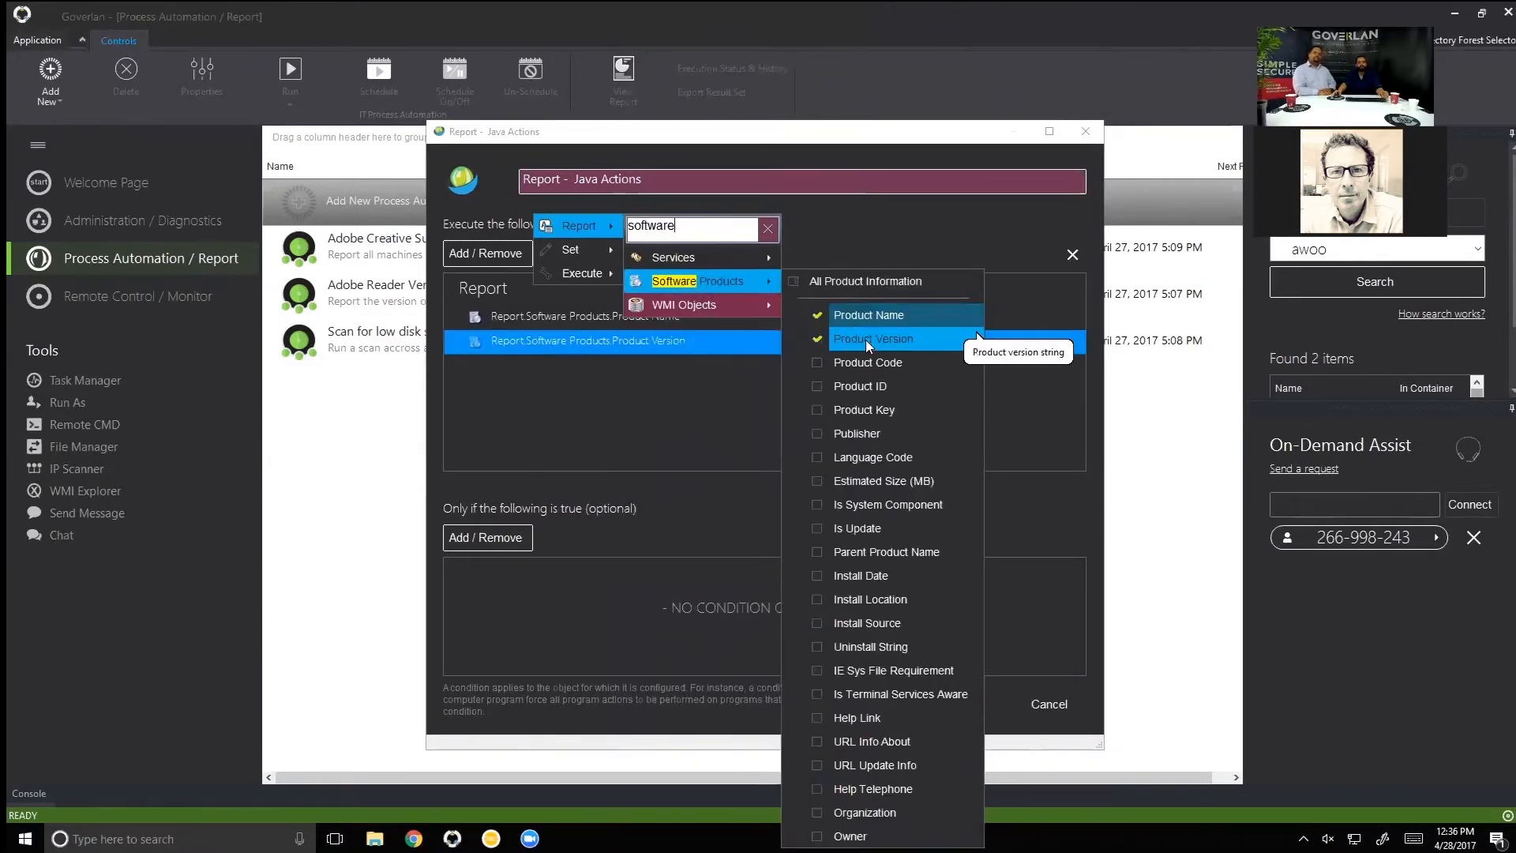
{"action": "left_click", "coordinate": [873, 578]}
{"action": "left_click", "coordinate": [637, 501]}
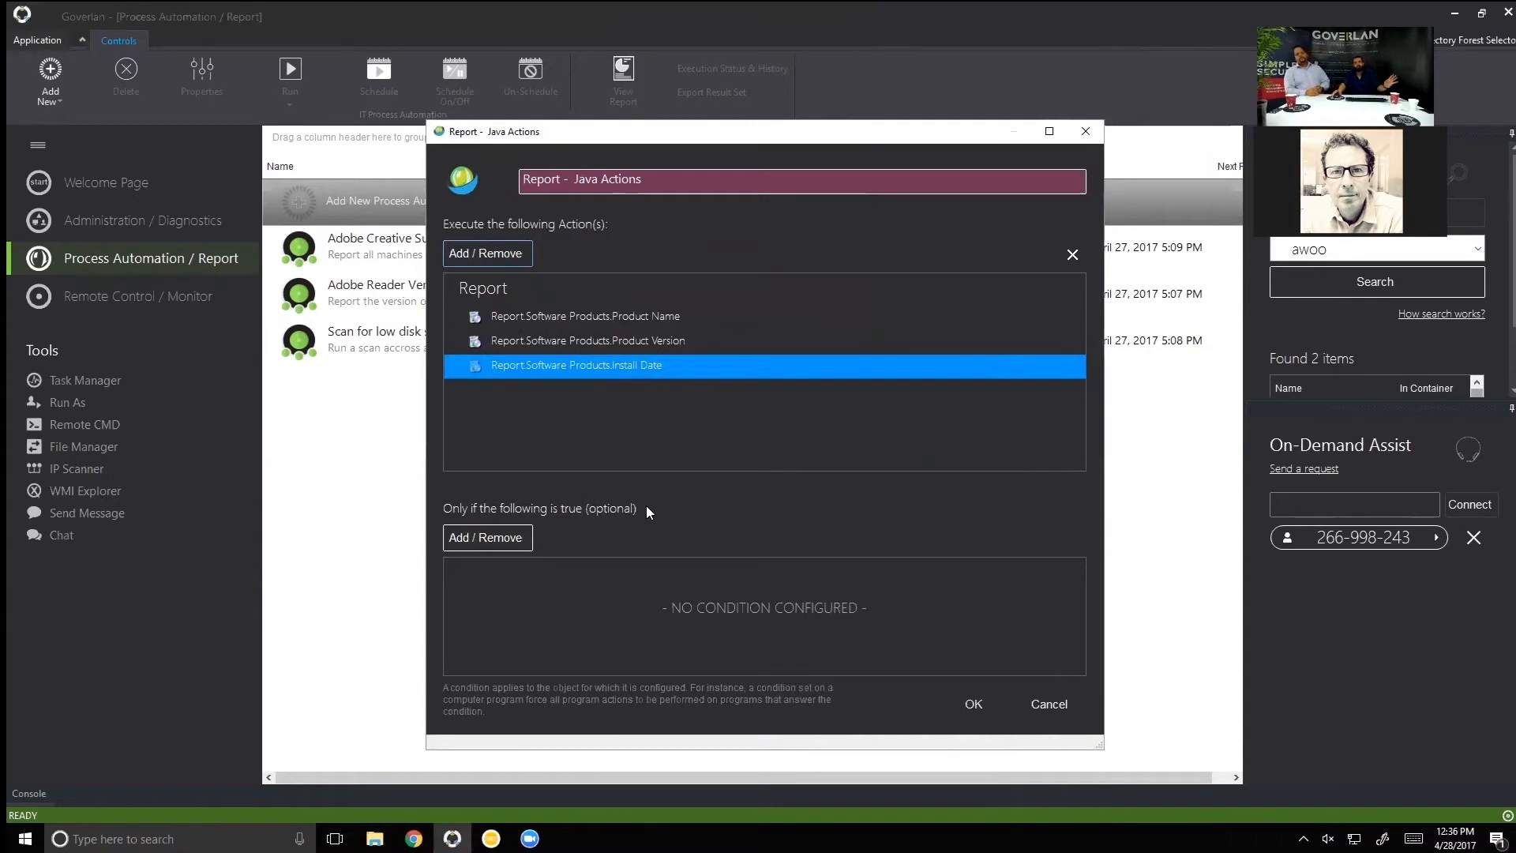
{"action": "left_click", "coordinate": [636, 320]}
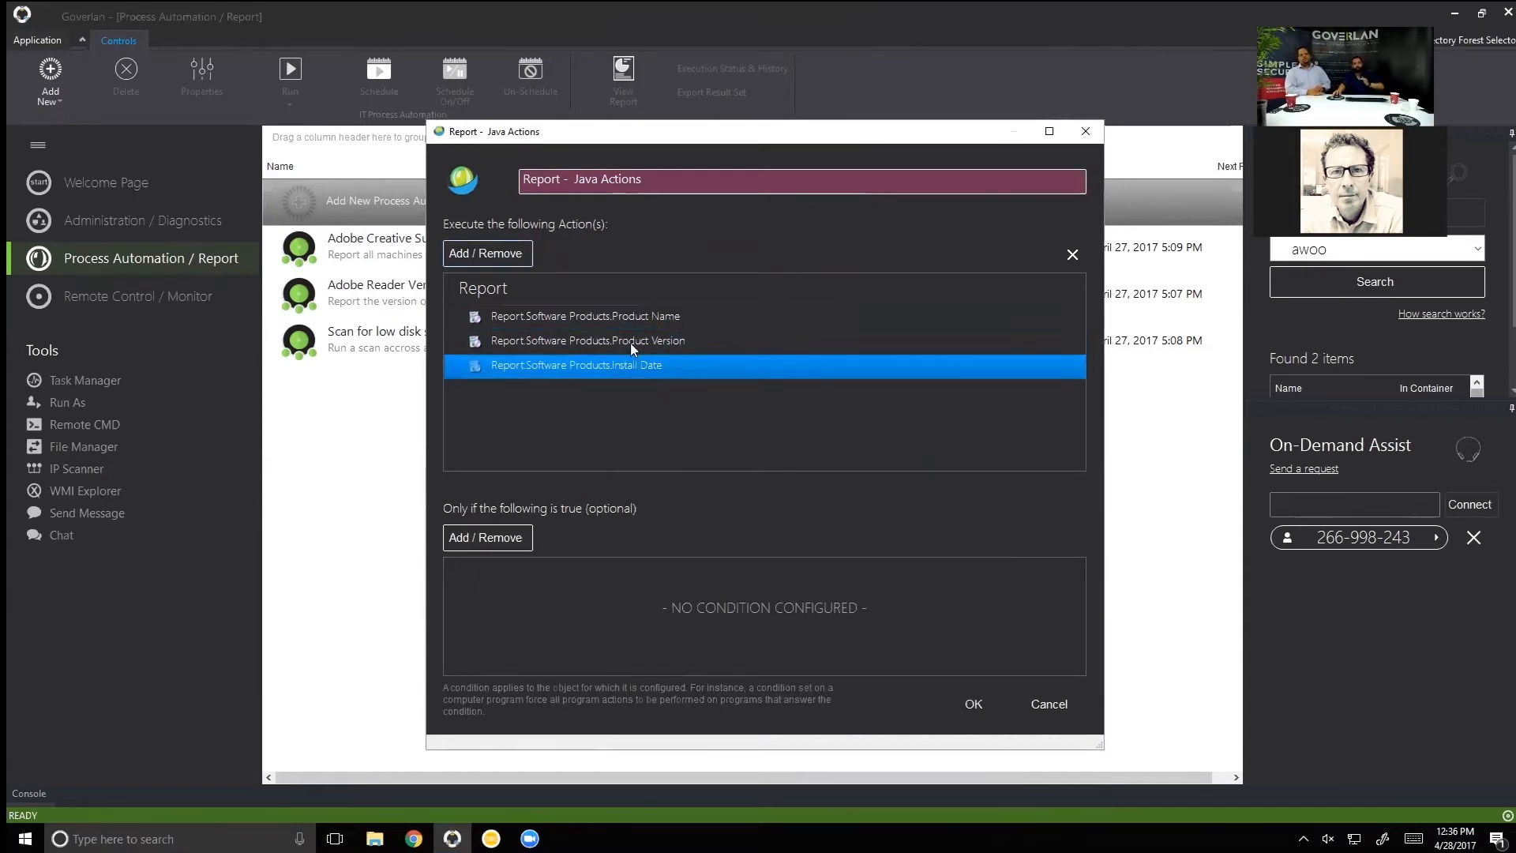
{"action": "left_click", "coordinate": [632, 341]}
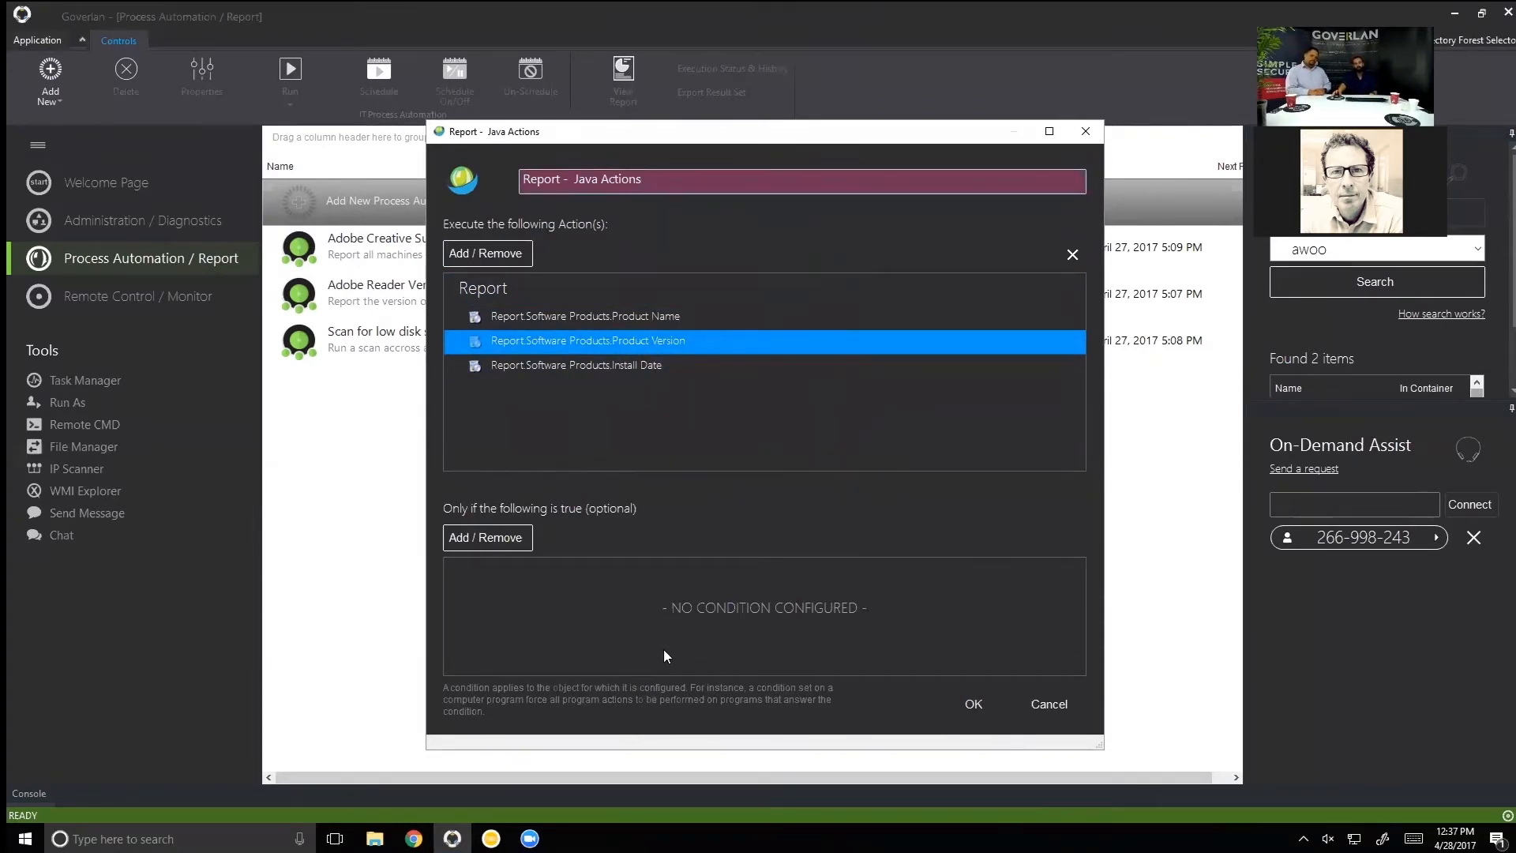
{"action": "left_click", "coordinate": [628, 319]}
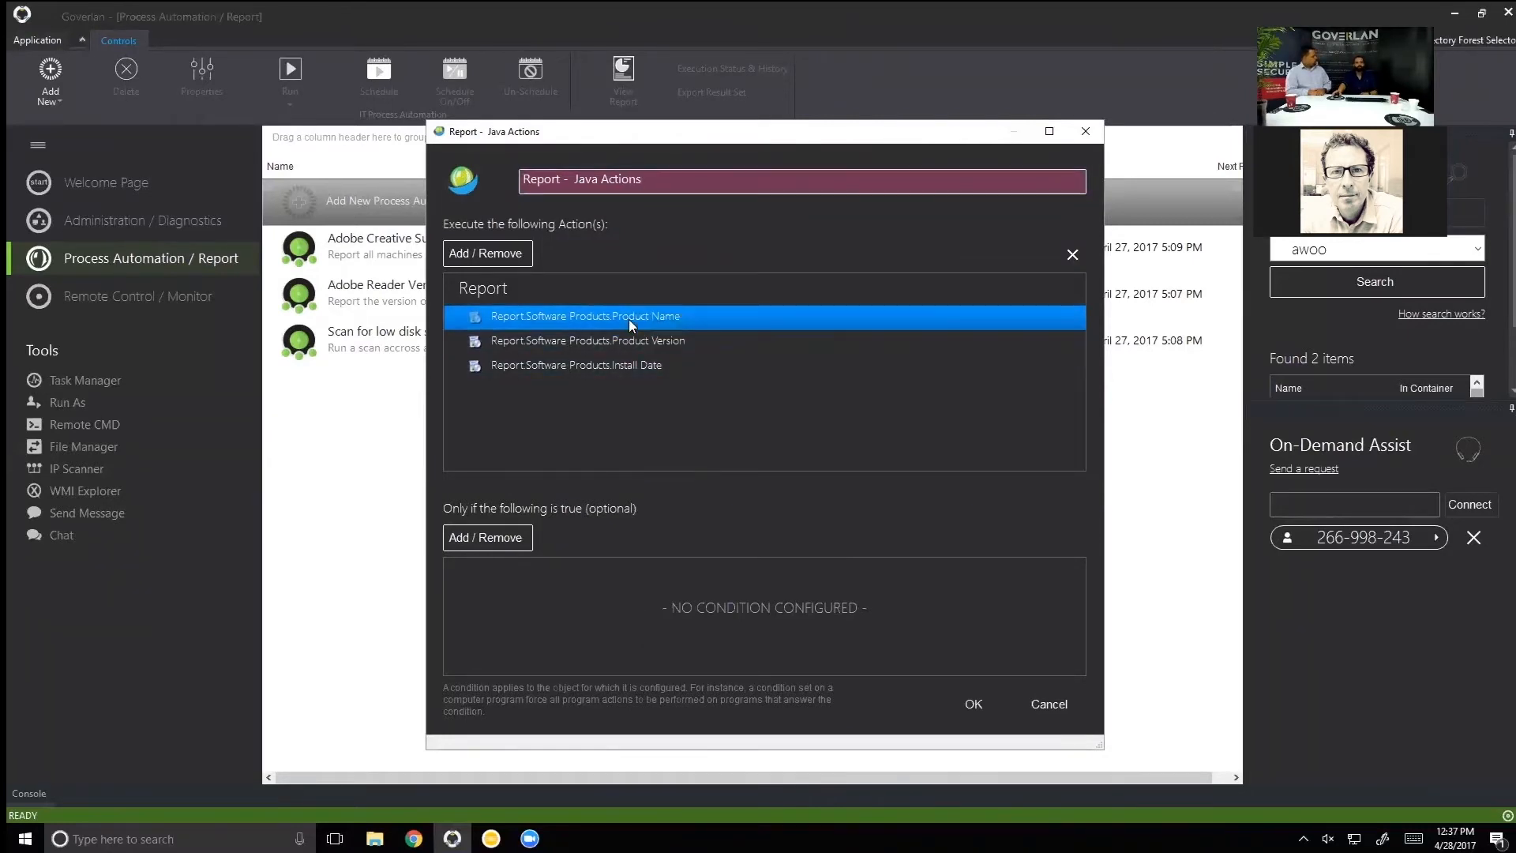
{"action": "left_click", "coordinate": [614, 341]}
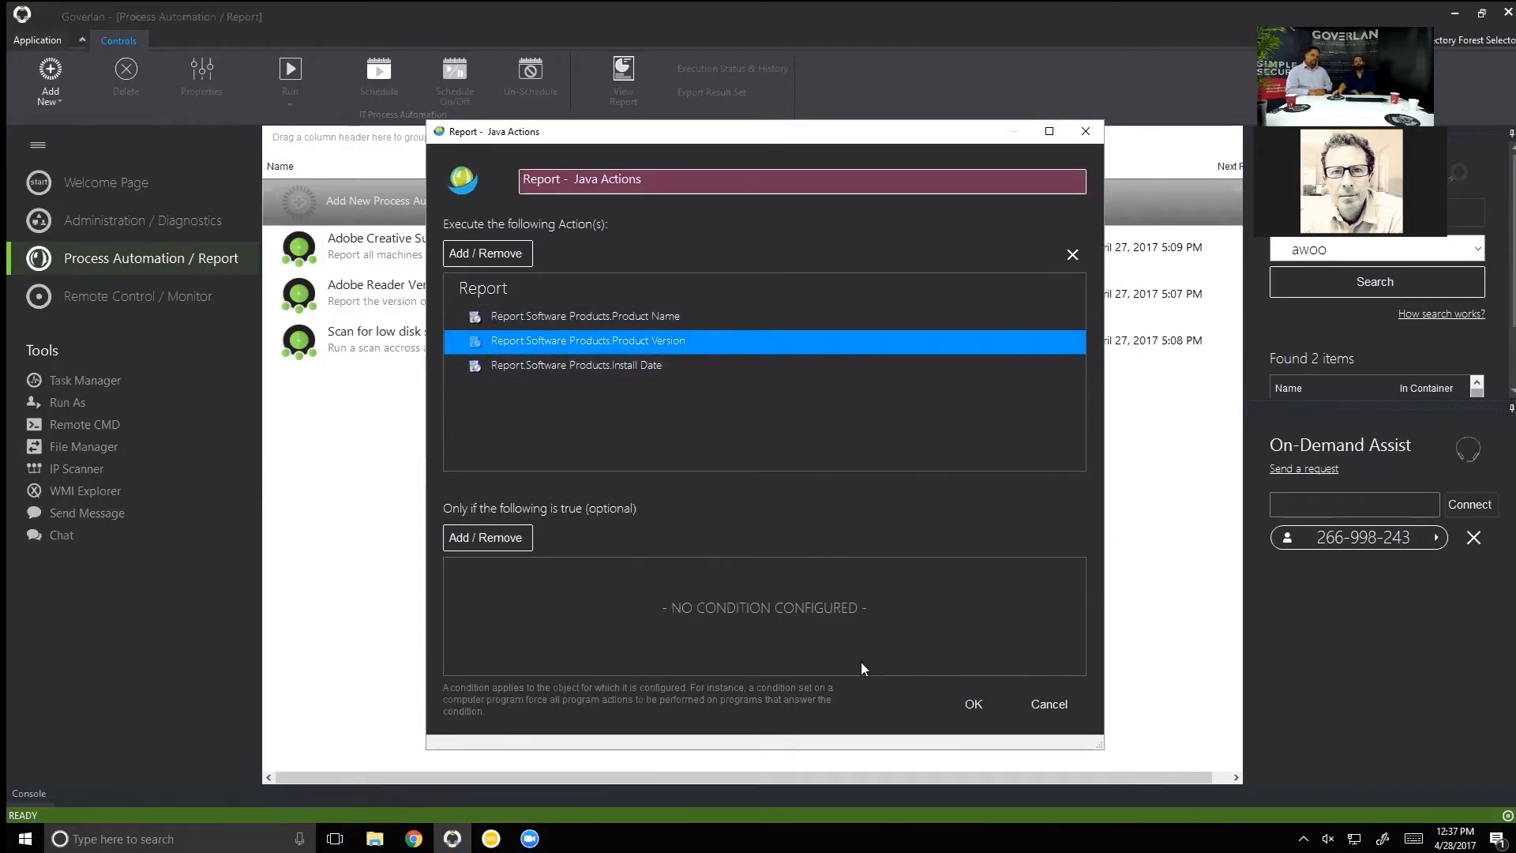
Add a Software Products Product Name condition using 'Begins With:' and open its value entry.
{"action": "left_click", "coordinate": [464, 542]}
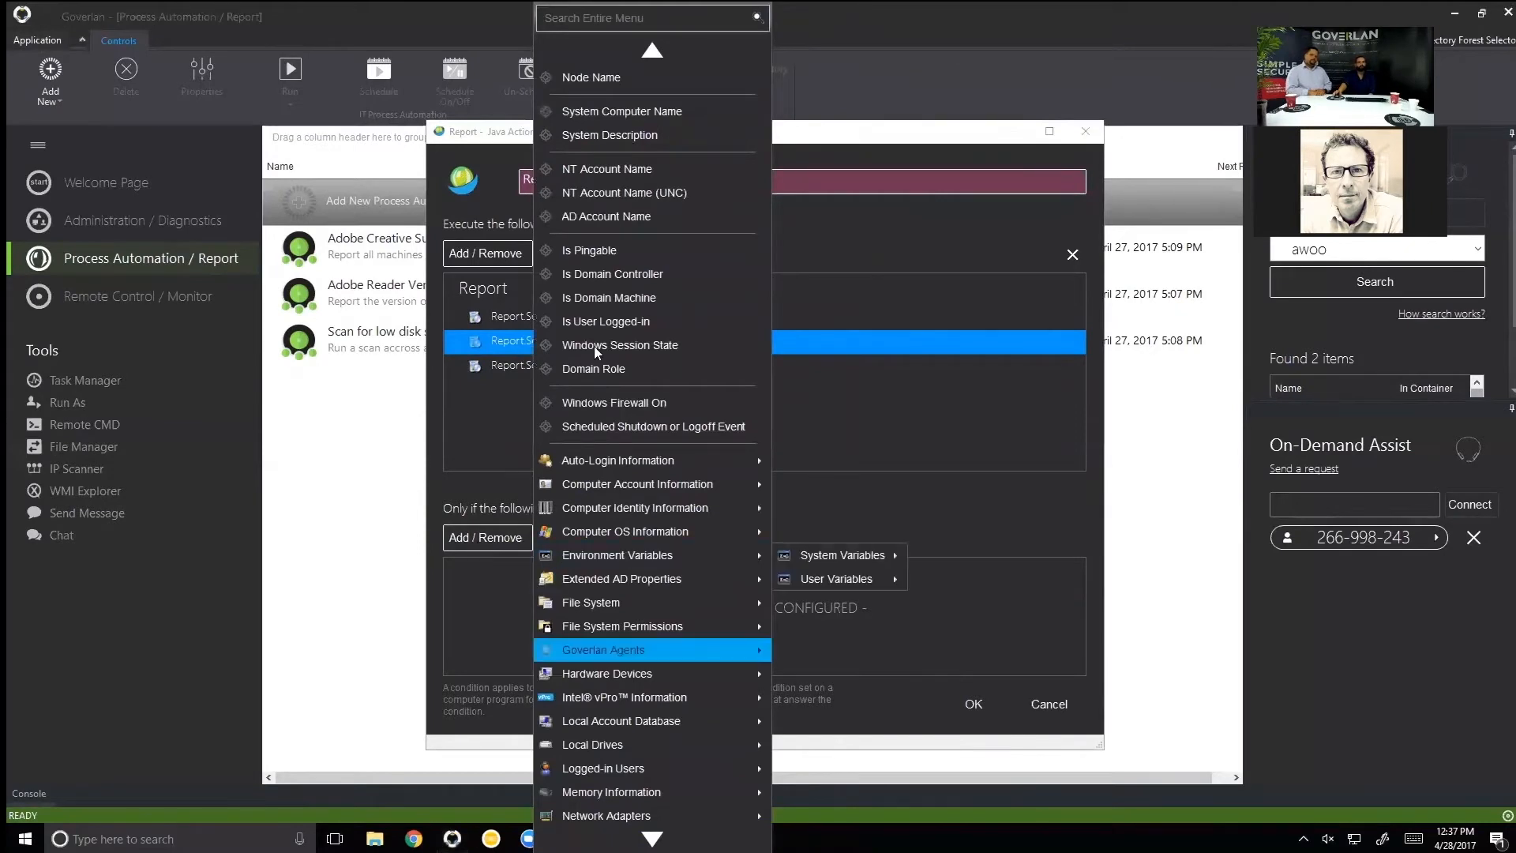
{"action": "left_click", "coordinate": [615, 19]}
{"action": "type", "text": "software"}
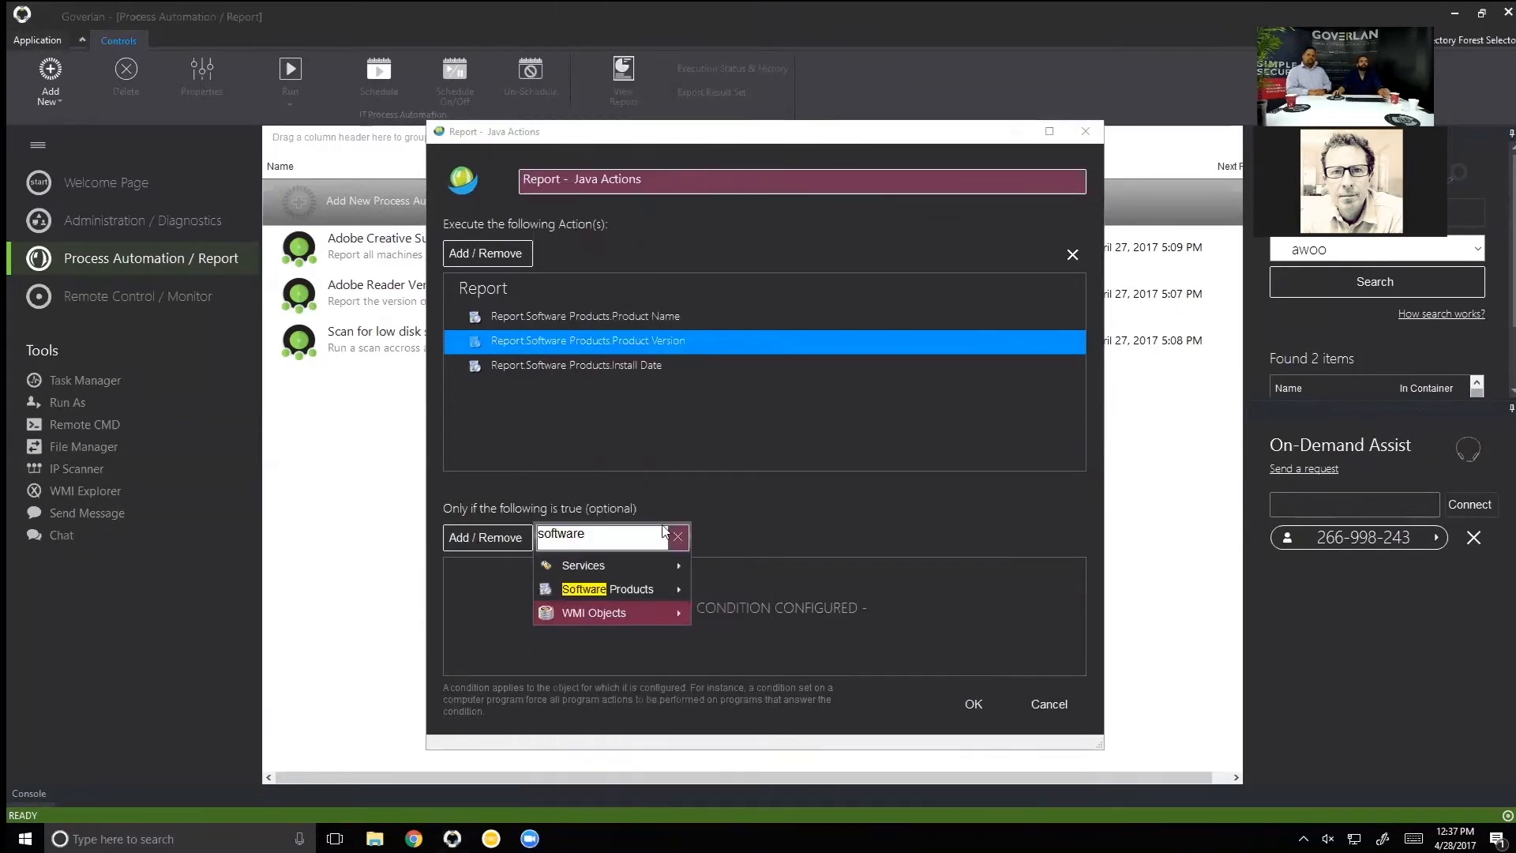
{"action": "mouse_move", "coordinate": [644, 590]}
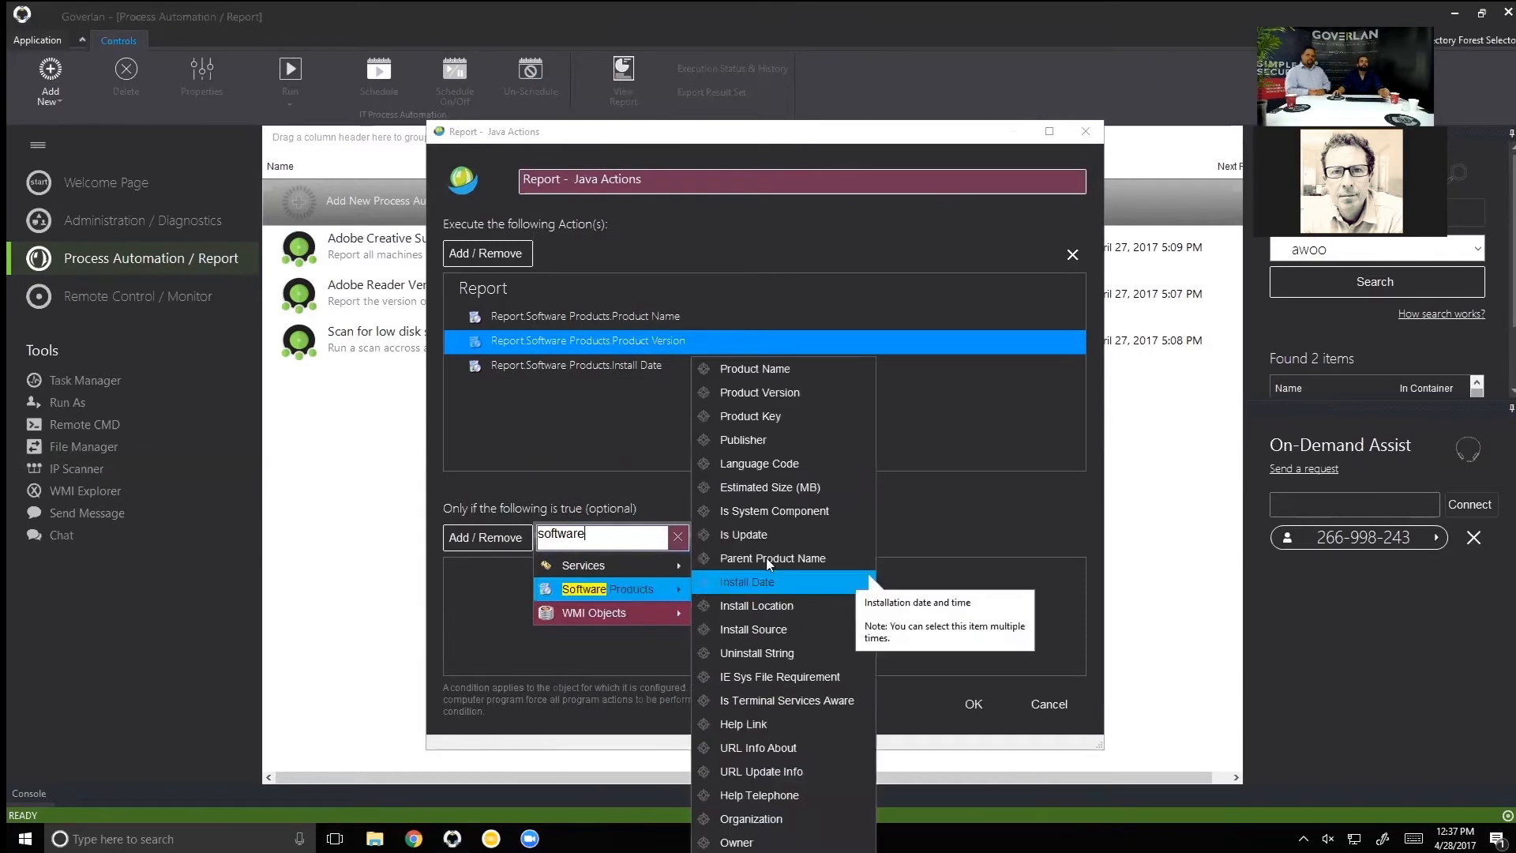
{"action": "left_click", "coordinate": [807, 369]}
{"action": "left_click", "coordinate": [914, 570]}
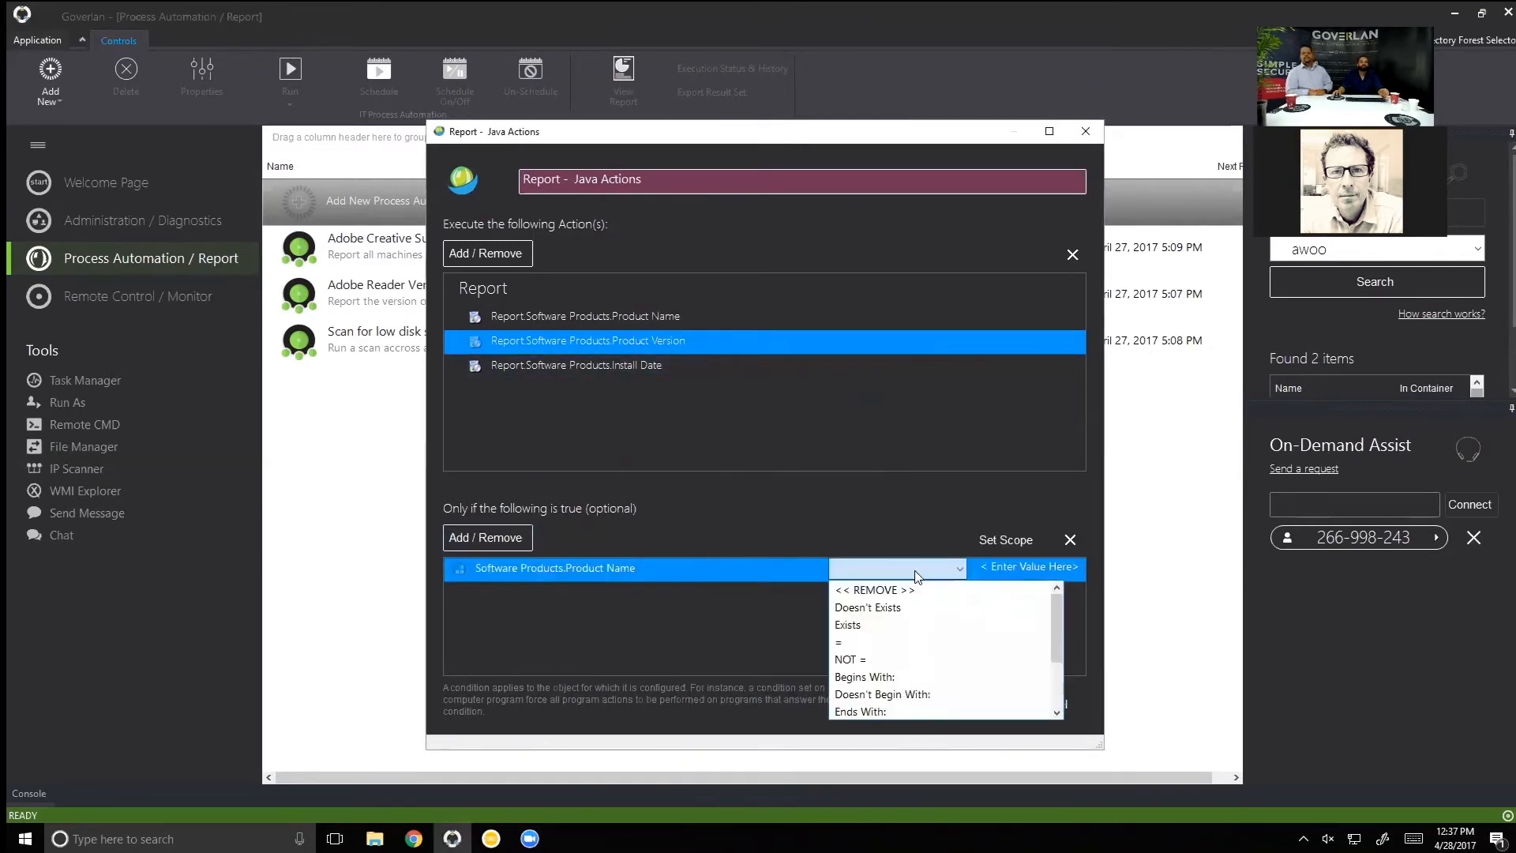
{"action": "left_click", "coordinate": [987, 677]}
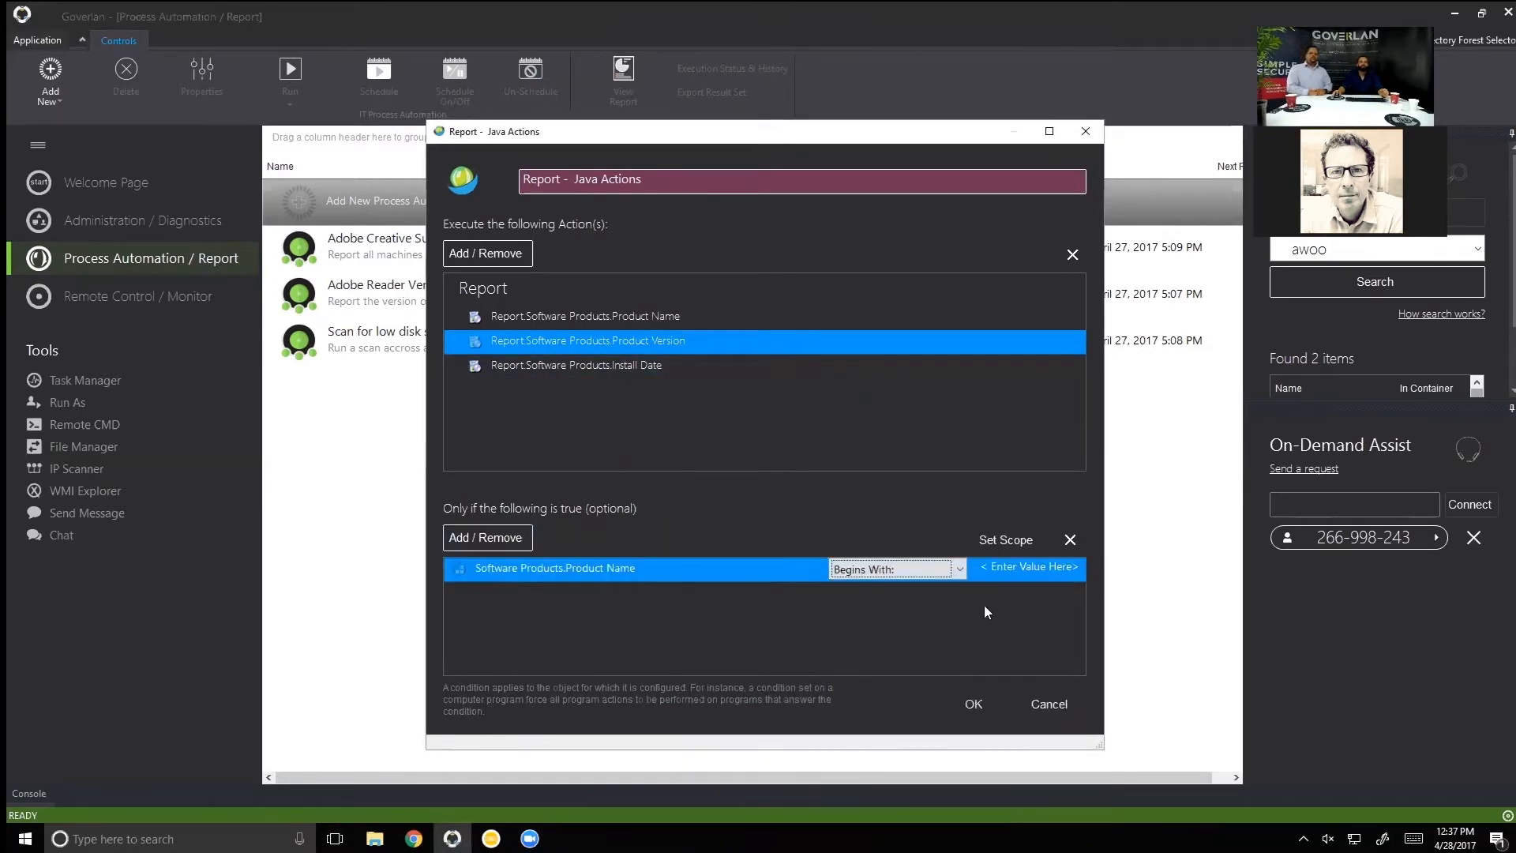
{"action": "left_click", "coordinate": [1018, 567]}
{"action": "left_click", "coordinate": [953, 386]}
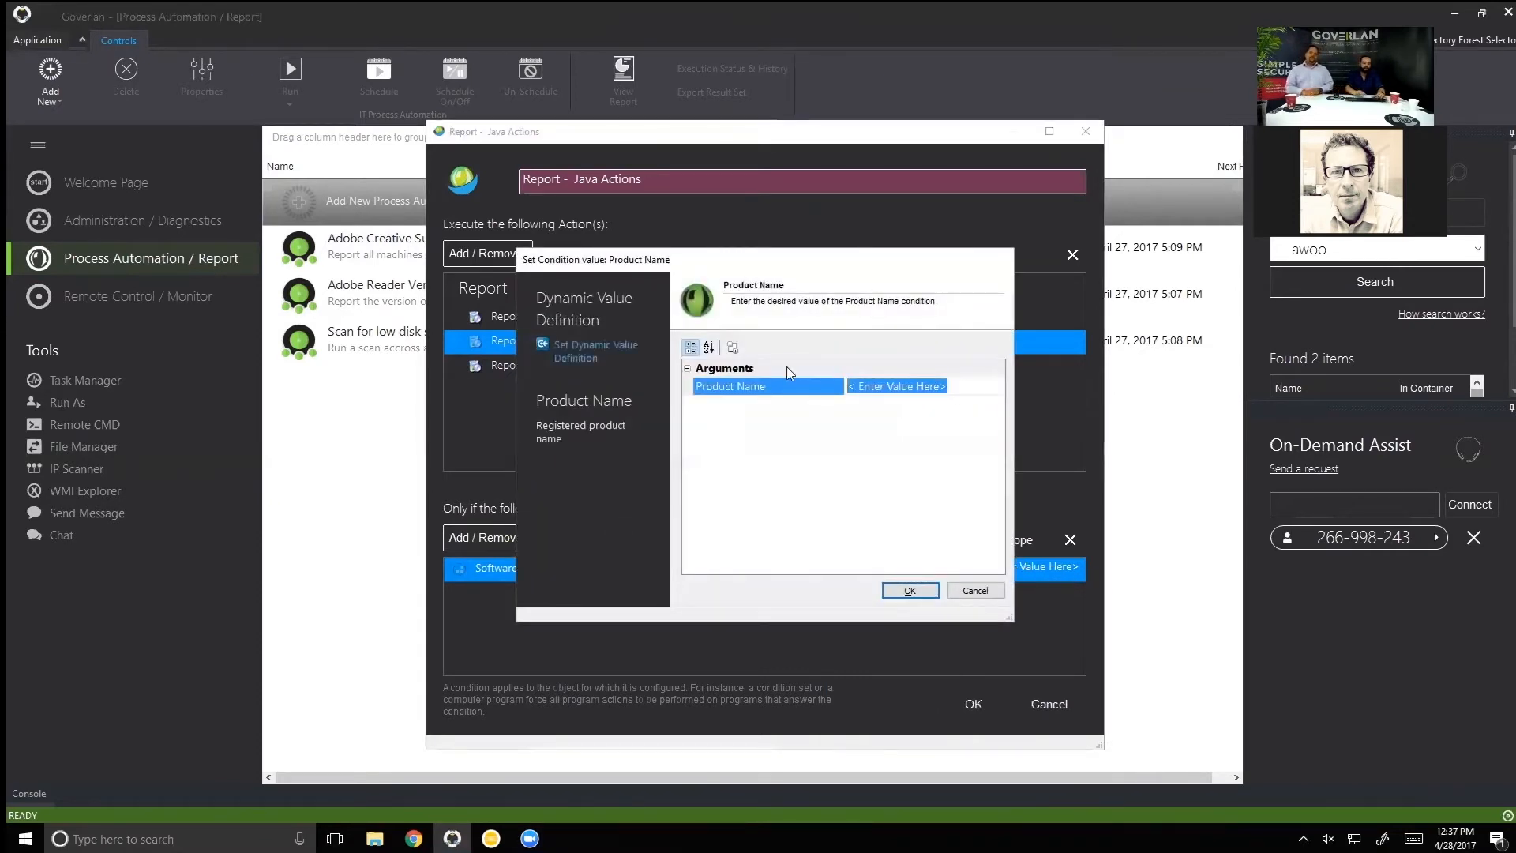
Set the Product Name condition value to 'Java' and confirm it.
{"action": "type", "text": "Java"}
{"action": "left_click", "coordinate": [910, 591]}
{"action": "left_click", "coordinate": [689, 315]}
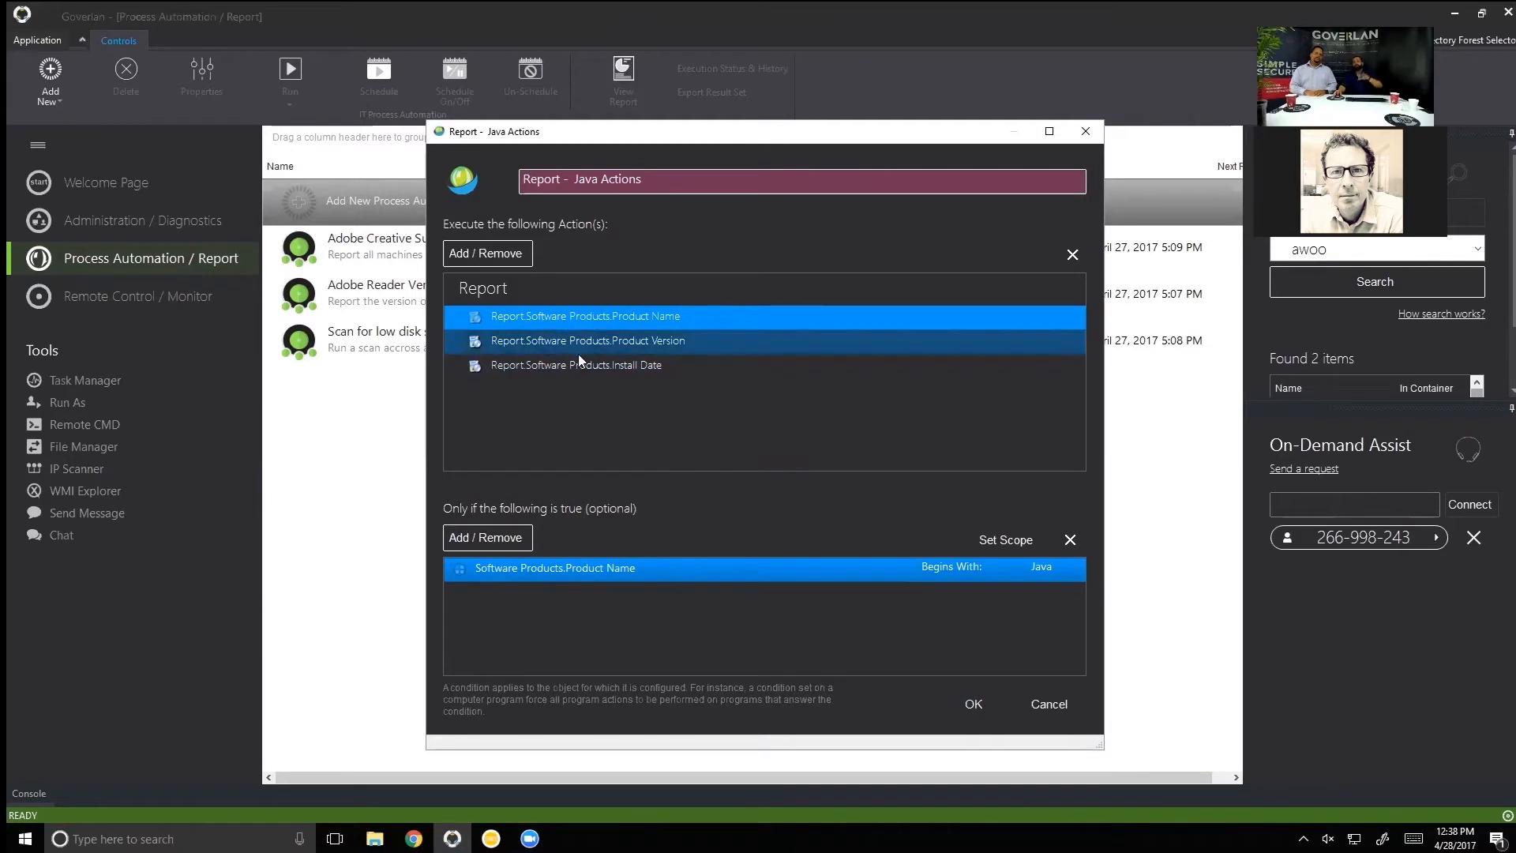
{"action": "left_click", "coordinate": [502, 255]}
Add an Execute > Software Products > Install Software Package action and open the package manager.
{"action": "mouse_move", "coordinate": [589, 276]}
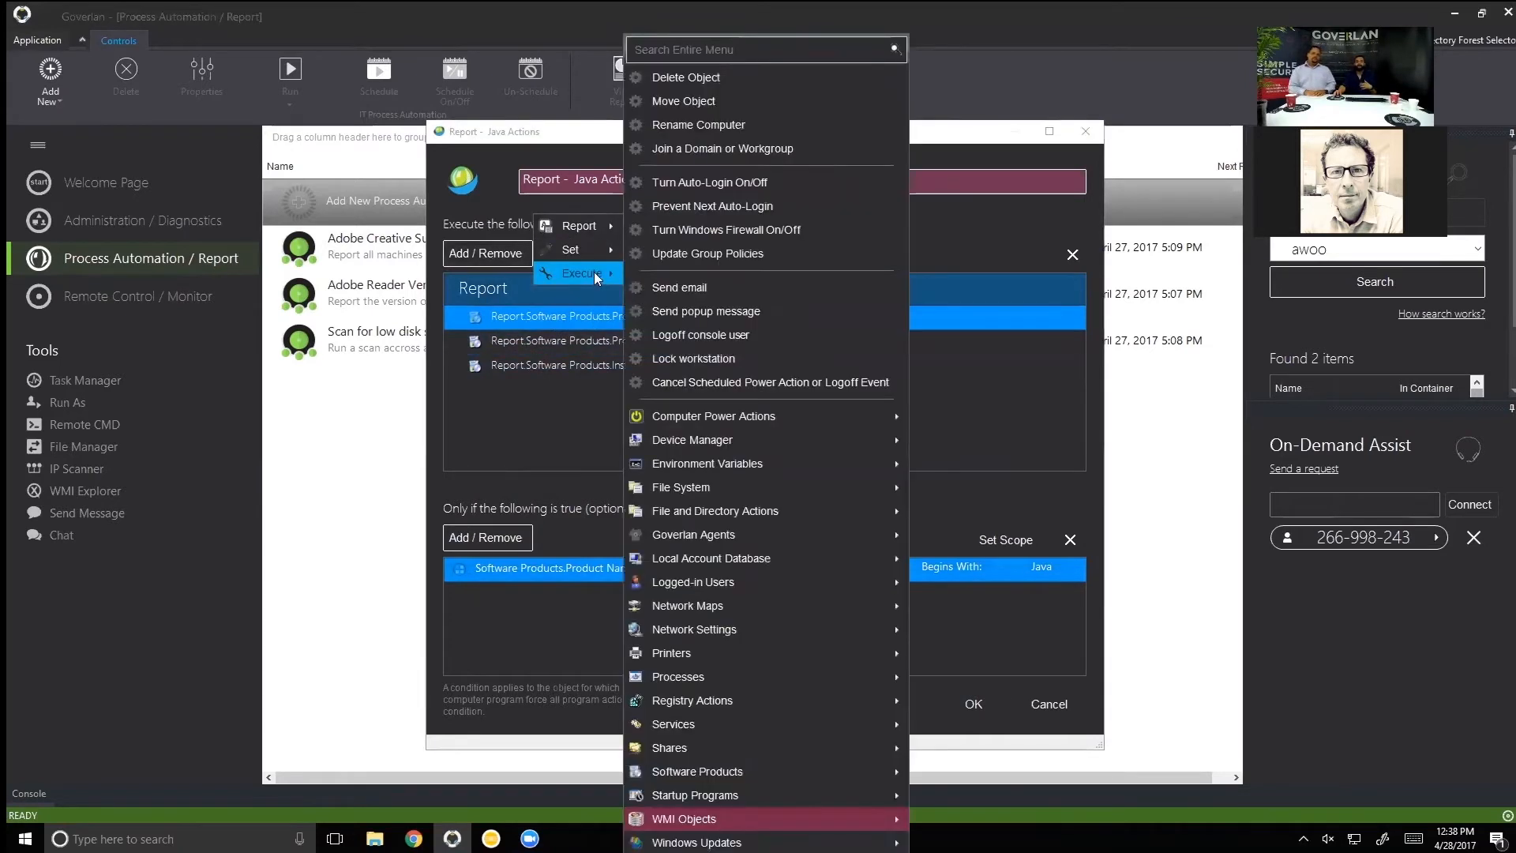
{"action": "mouse_move", "coordinate": [734, 772]}
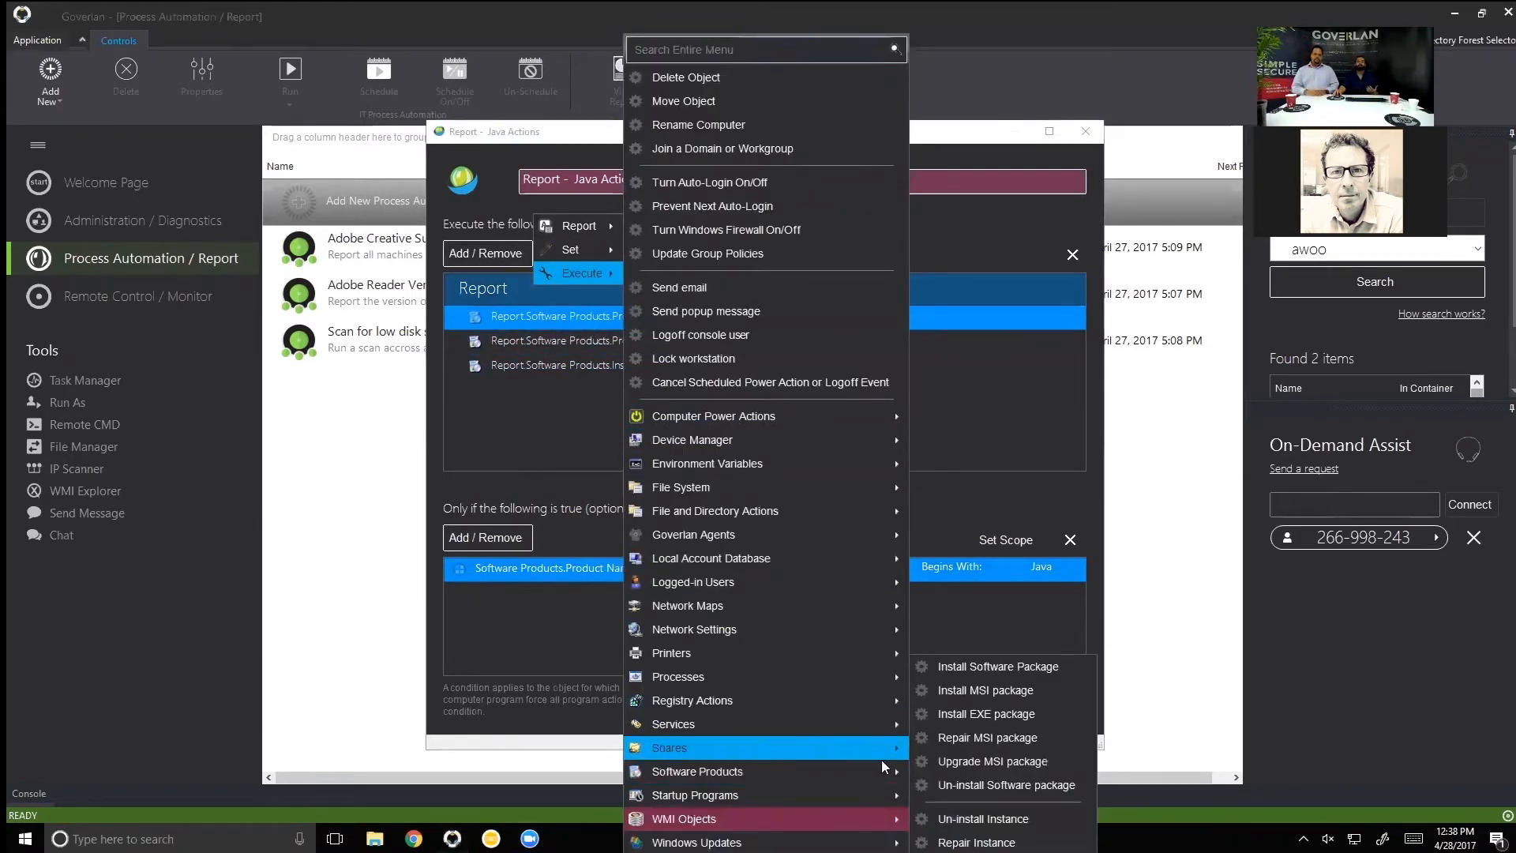
{"action": "left_click", "coordinate": [982, 668]}
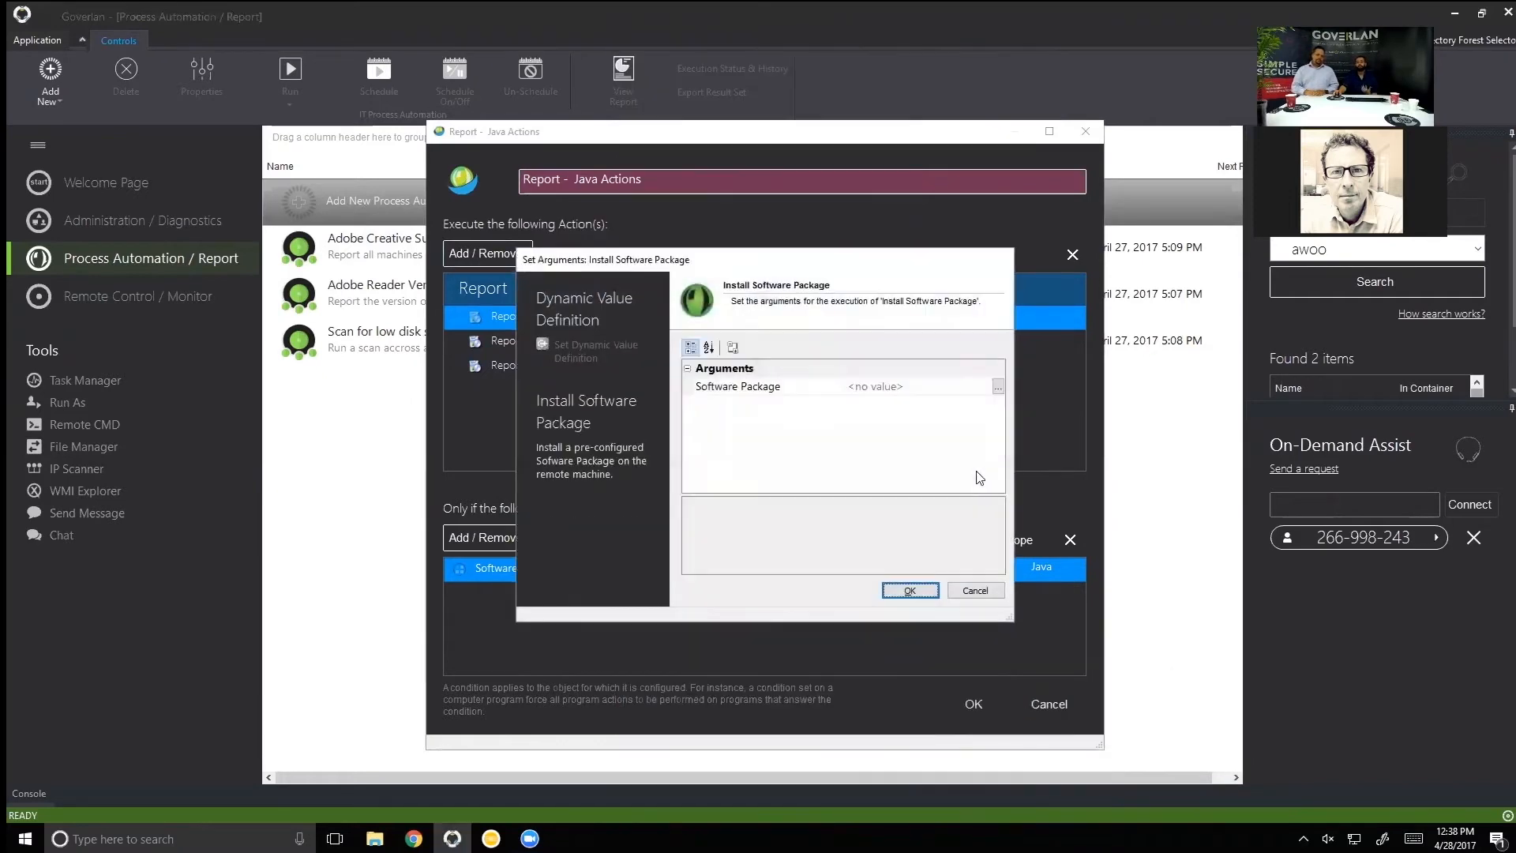
{"action": "left_click", "coordinate": [997, 387]}
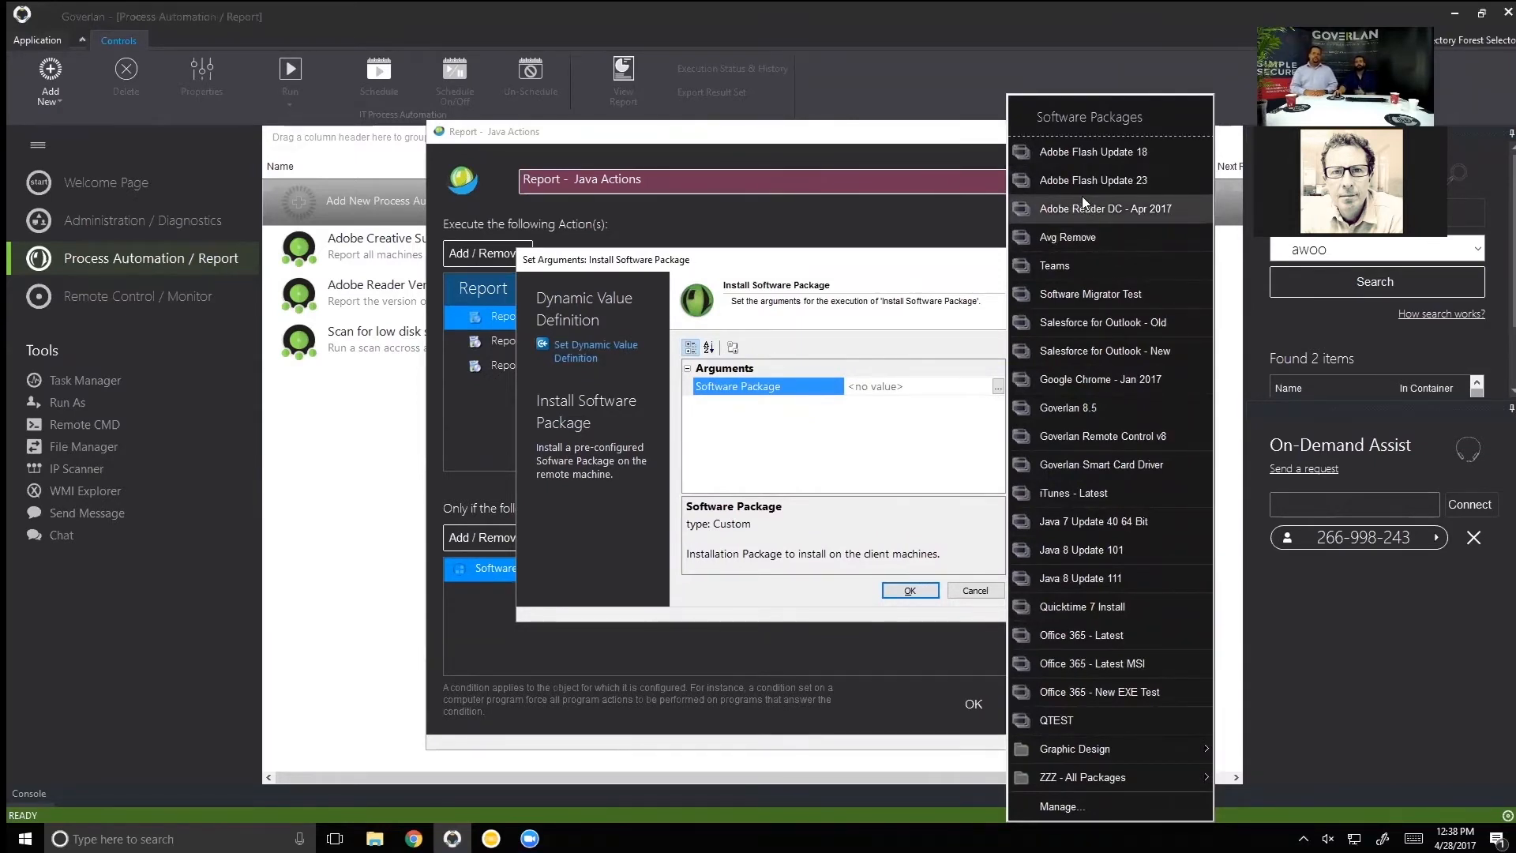
{"action": "left_click", "coordinate": [1054, 796]}
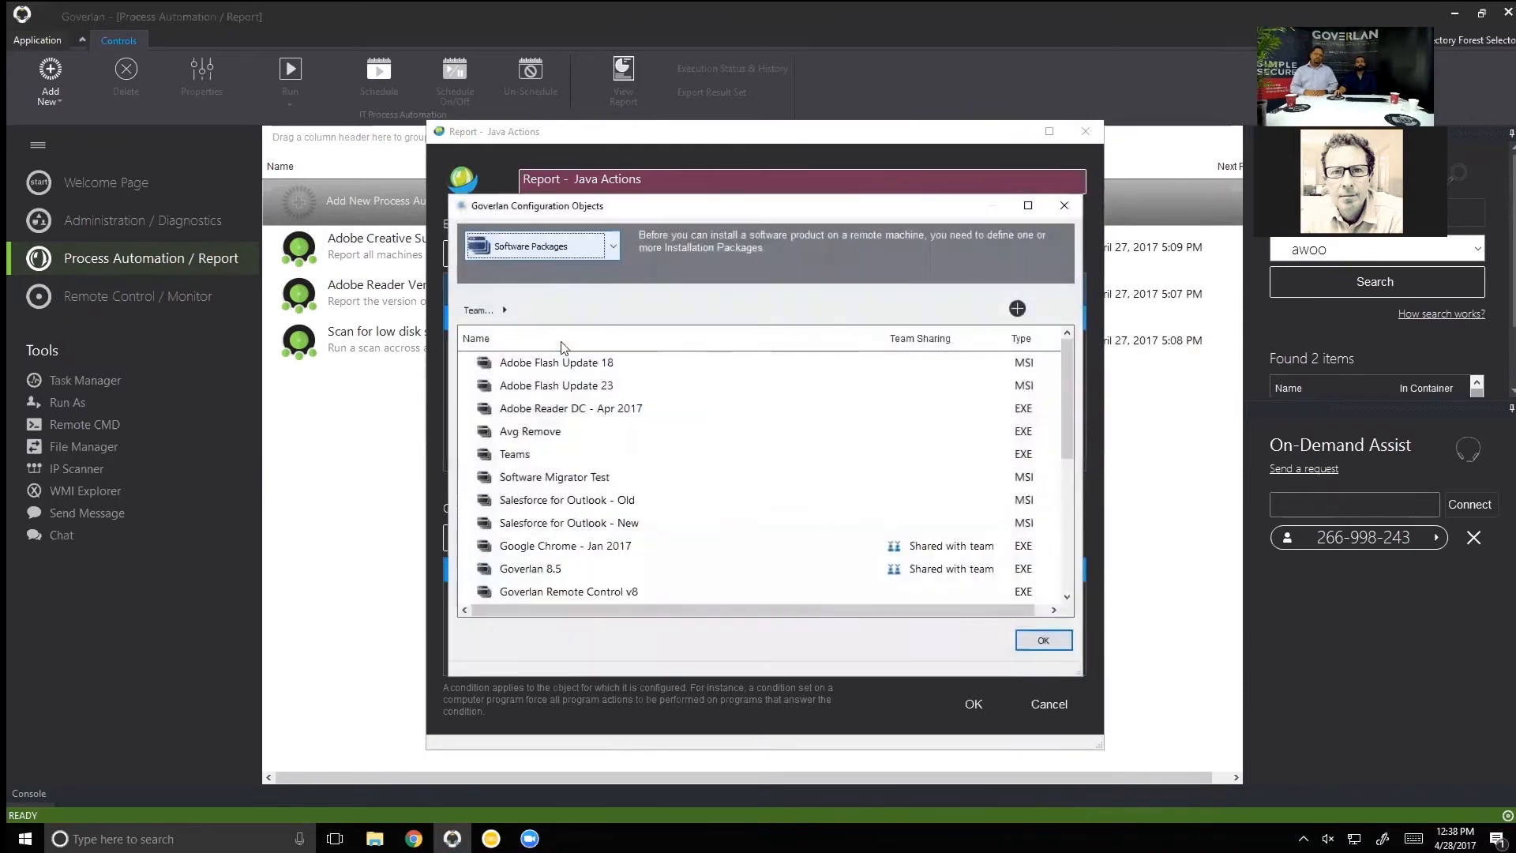
Inspect the Adobe Reader DC - Apr 2017 package's file path and /sAll argument, then cancel.
{"action": "left_click", "coordinate": [548, 412]}
{"action": "double_click", "coordinate": [550, 411]}
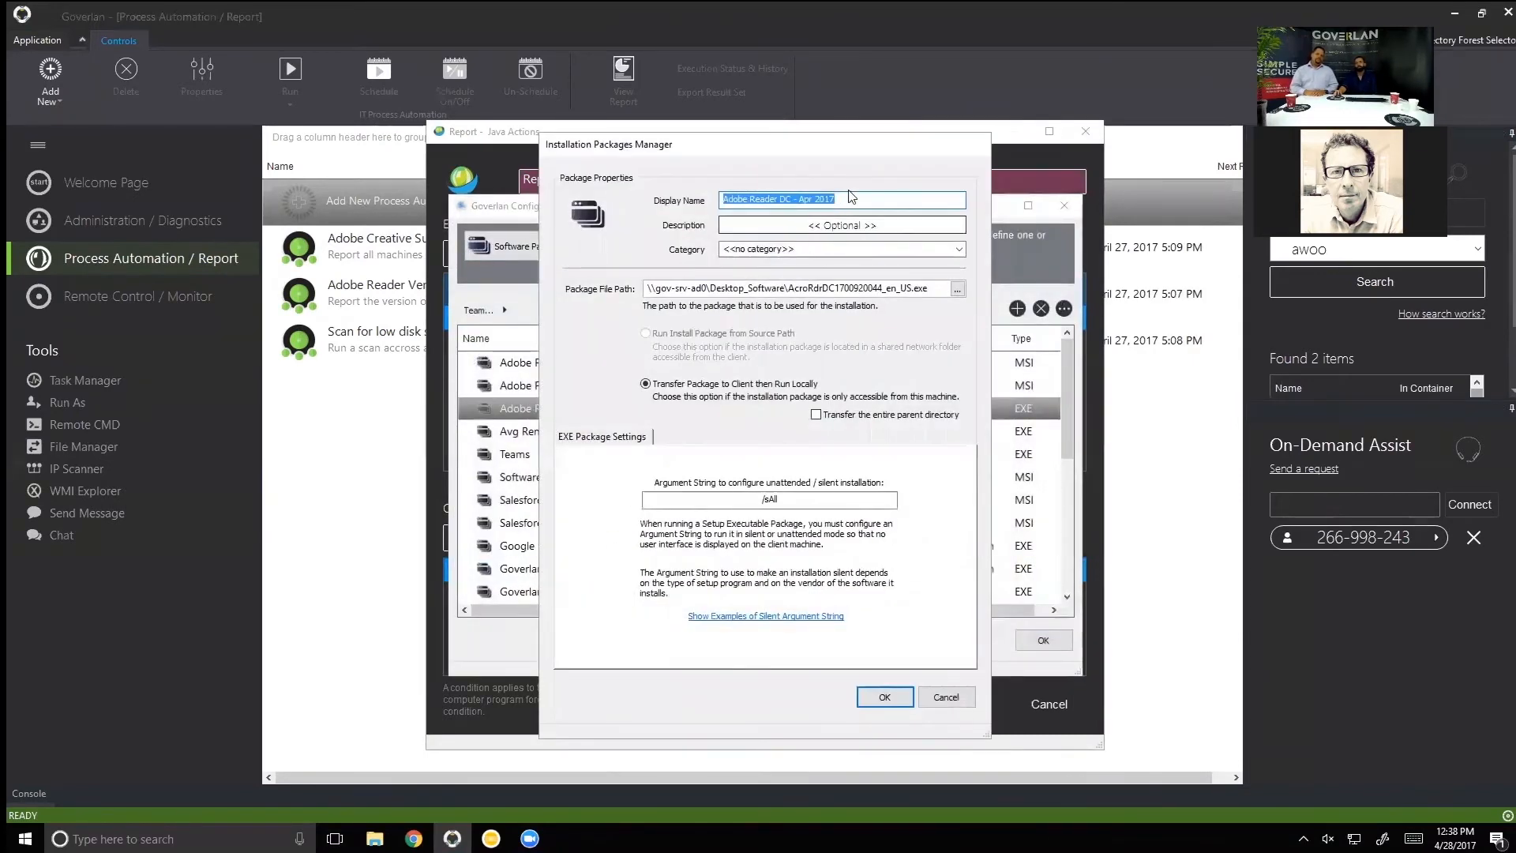
{"action": "left_click_drag", "start_coordinate": [664, 287], "coordinate": [947, 291]}
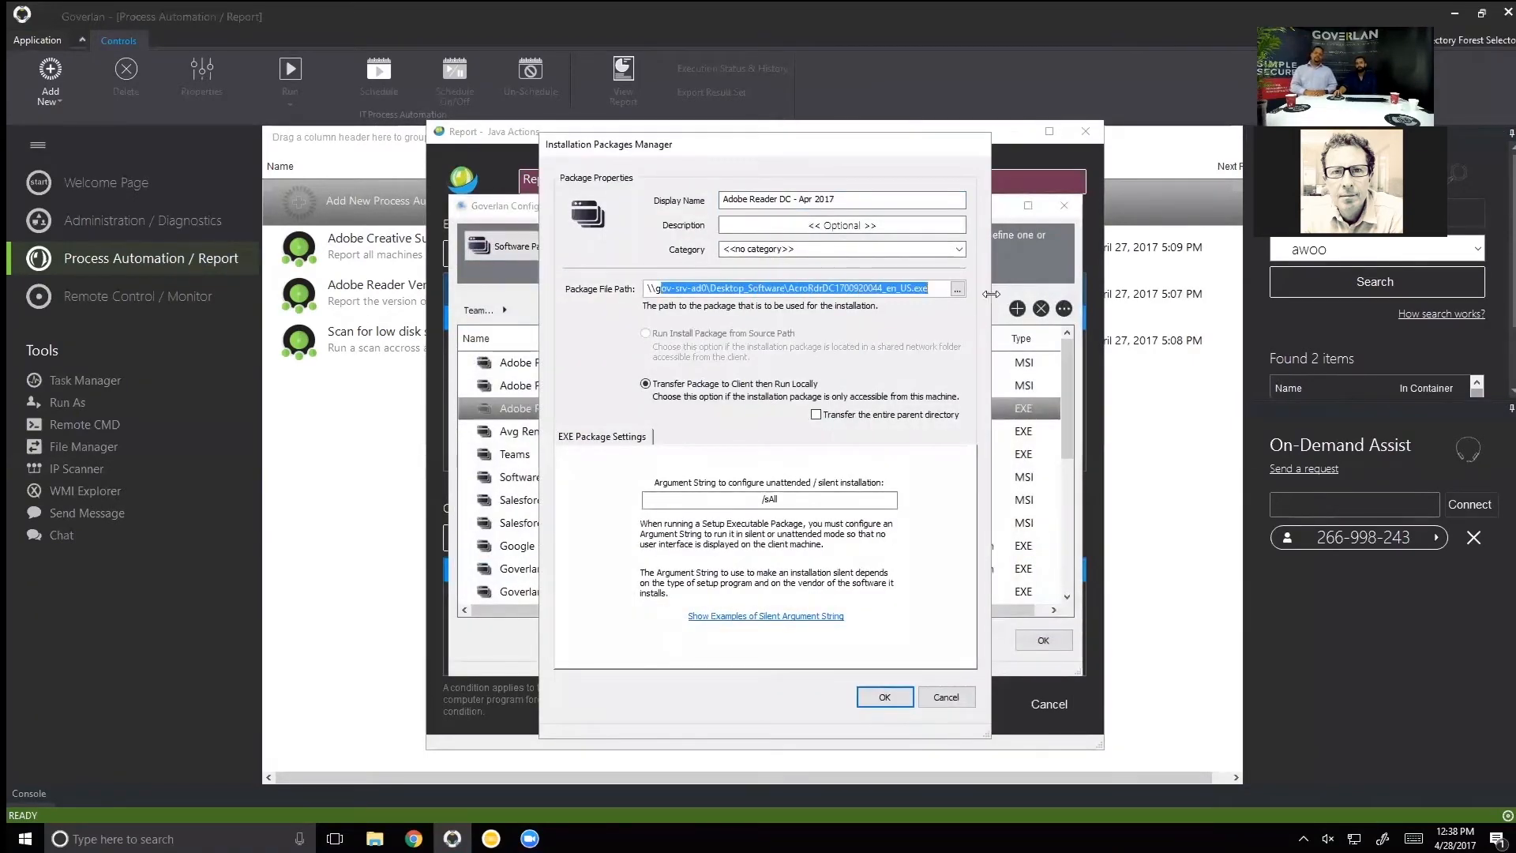
{"action": "left_click", "coordinate": [933, 286]}
{"action": "left_click_drag", "start_coordinate": [805, 500], "coordinate": [718, 503]}
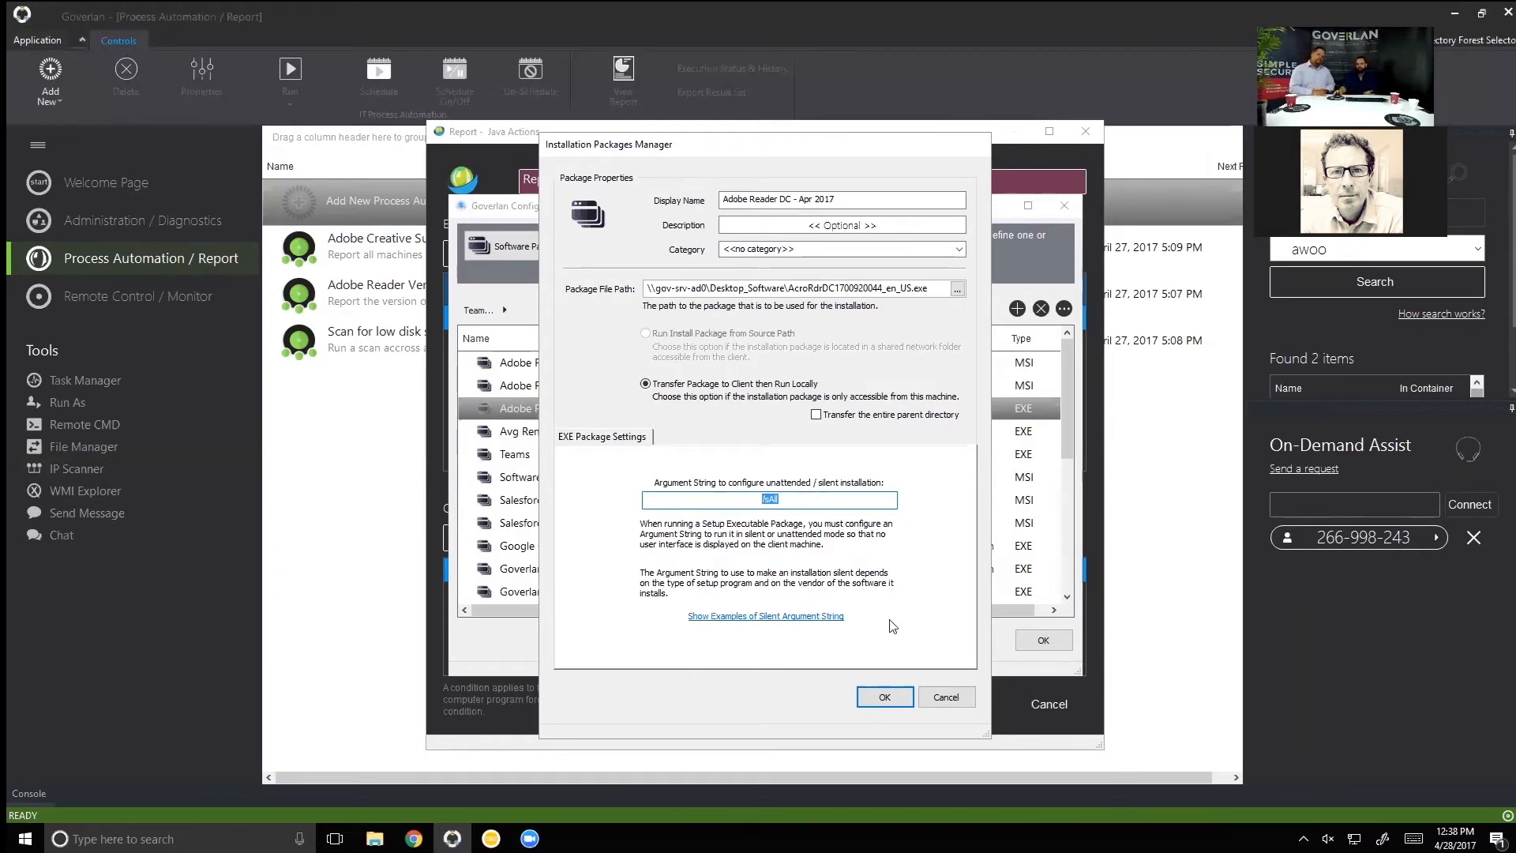
{"action": "left_click", "coordinate": [955, 696]}
Set the install action's package to Adobe Reader DC - Apr 2017, then remove that action.
{"action": "left_click", "coordinate": [1043, 640]}
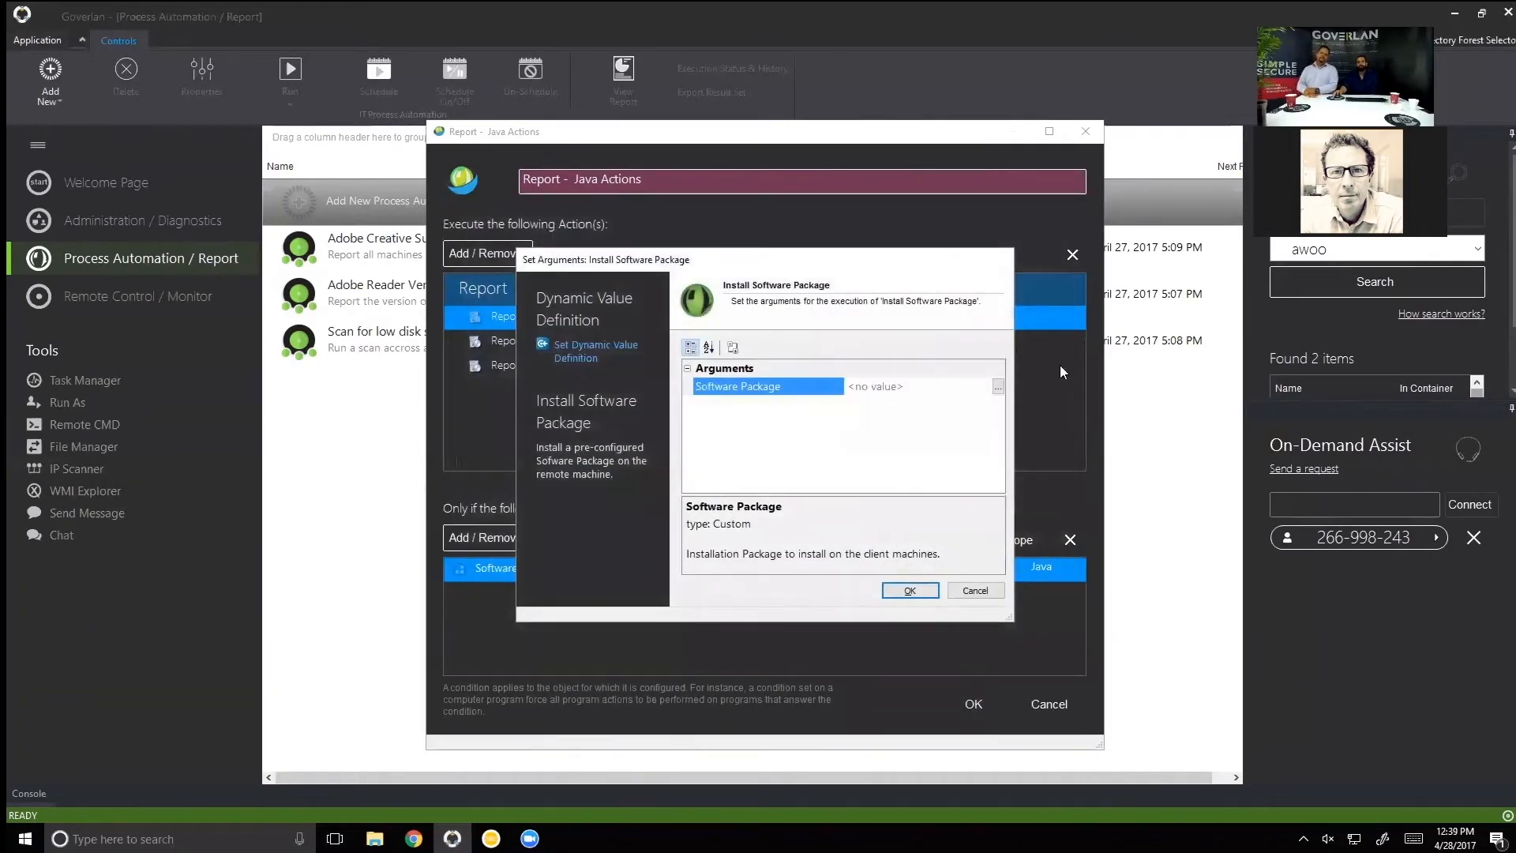
{"action": "left_click", "coordinate": [998, 386]}
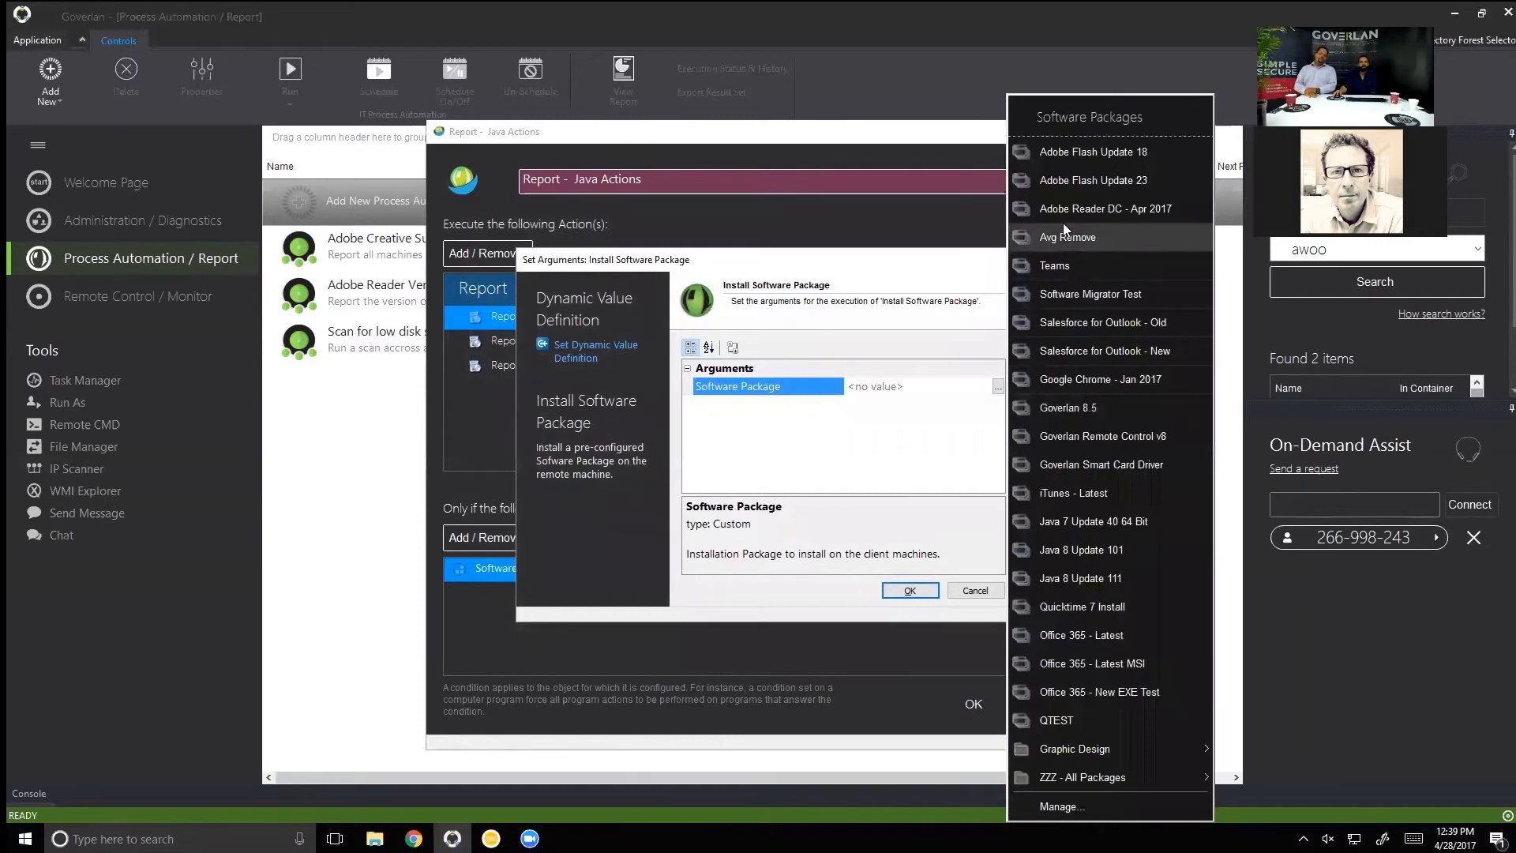
{"action": "left_click", "coordinate": [1081, 209]}
{"action": "key", "text": "Return"}
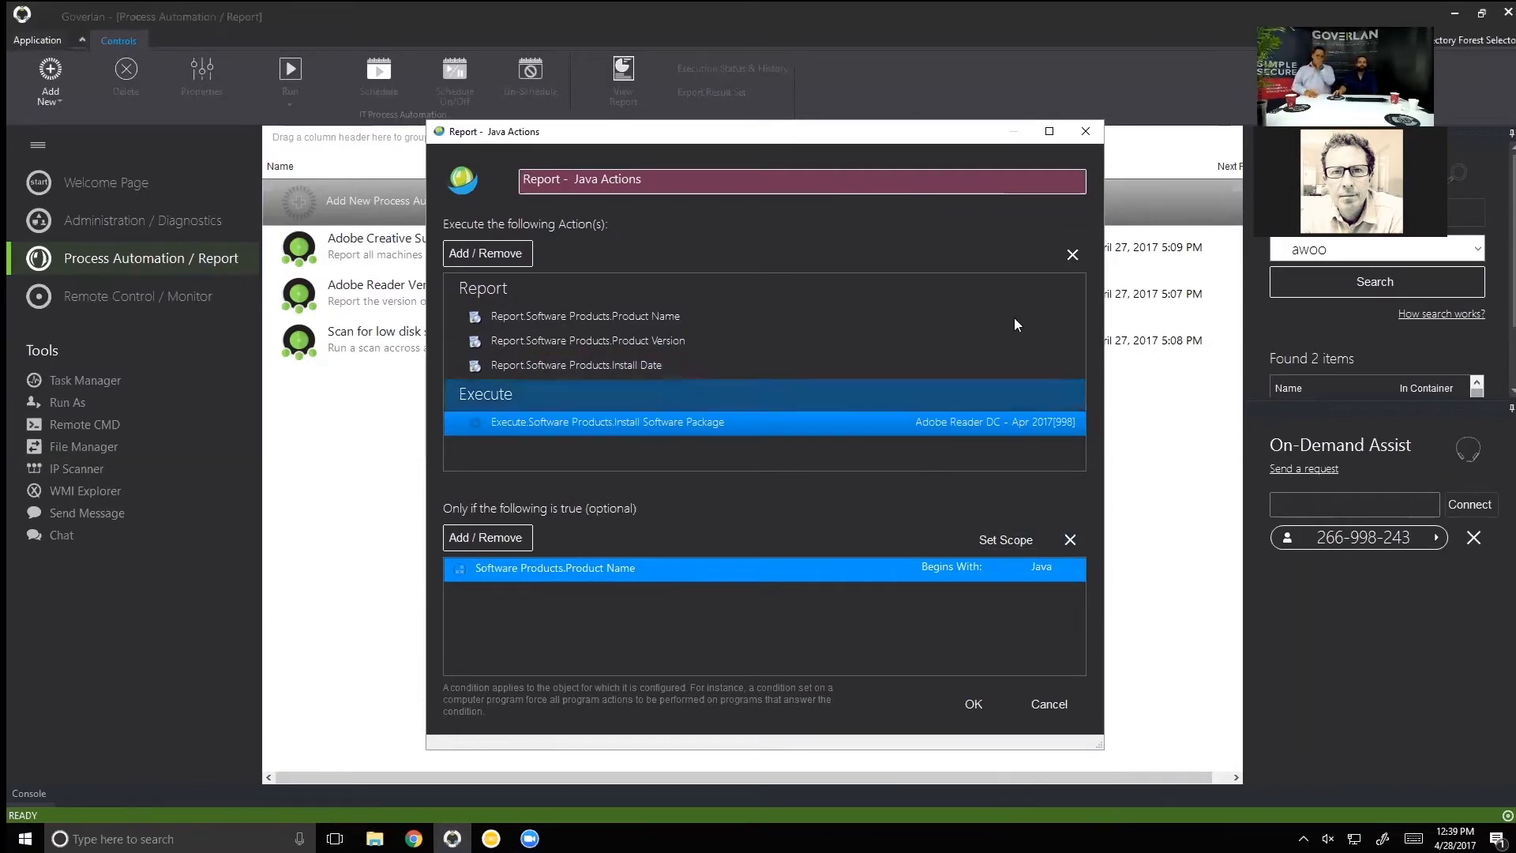
{"action": "left_click", "coordinate": [1072, 255]}
{"action": "left_click", "coordinate": [604, 317]}
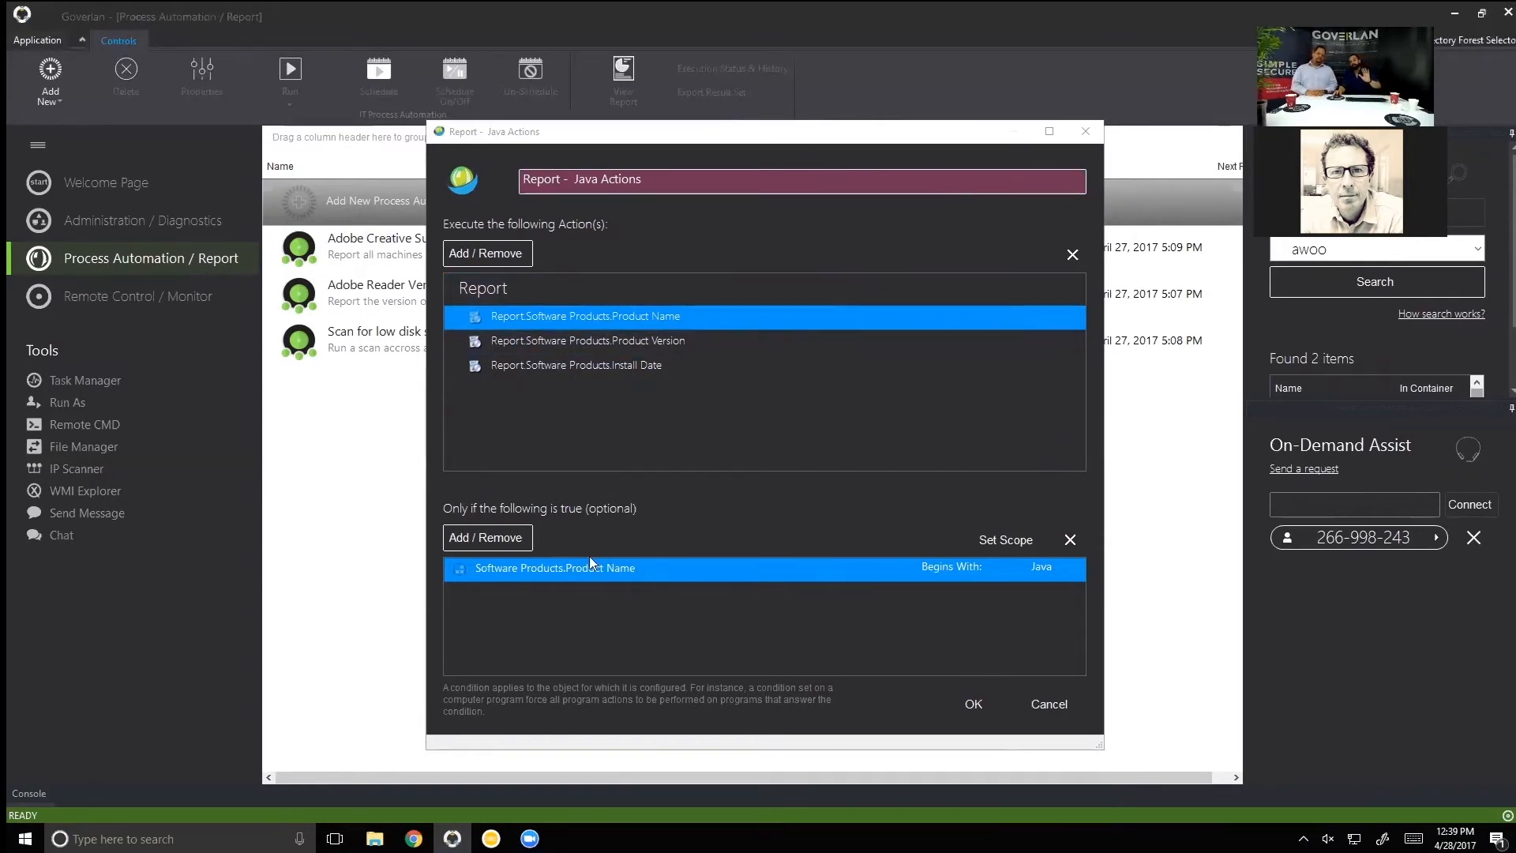
Browse the condition properties without adding any, then save the Report - Java Actions set with OK.
{"action": "left_click", "coordinate": [514, 529]}
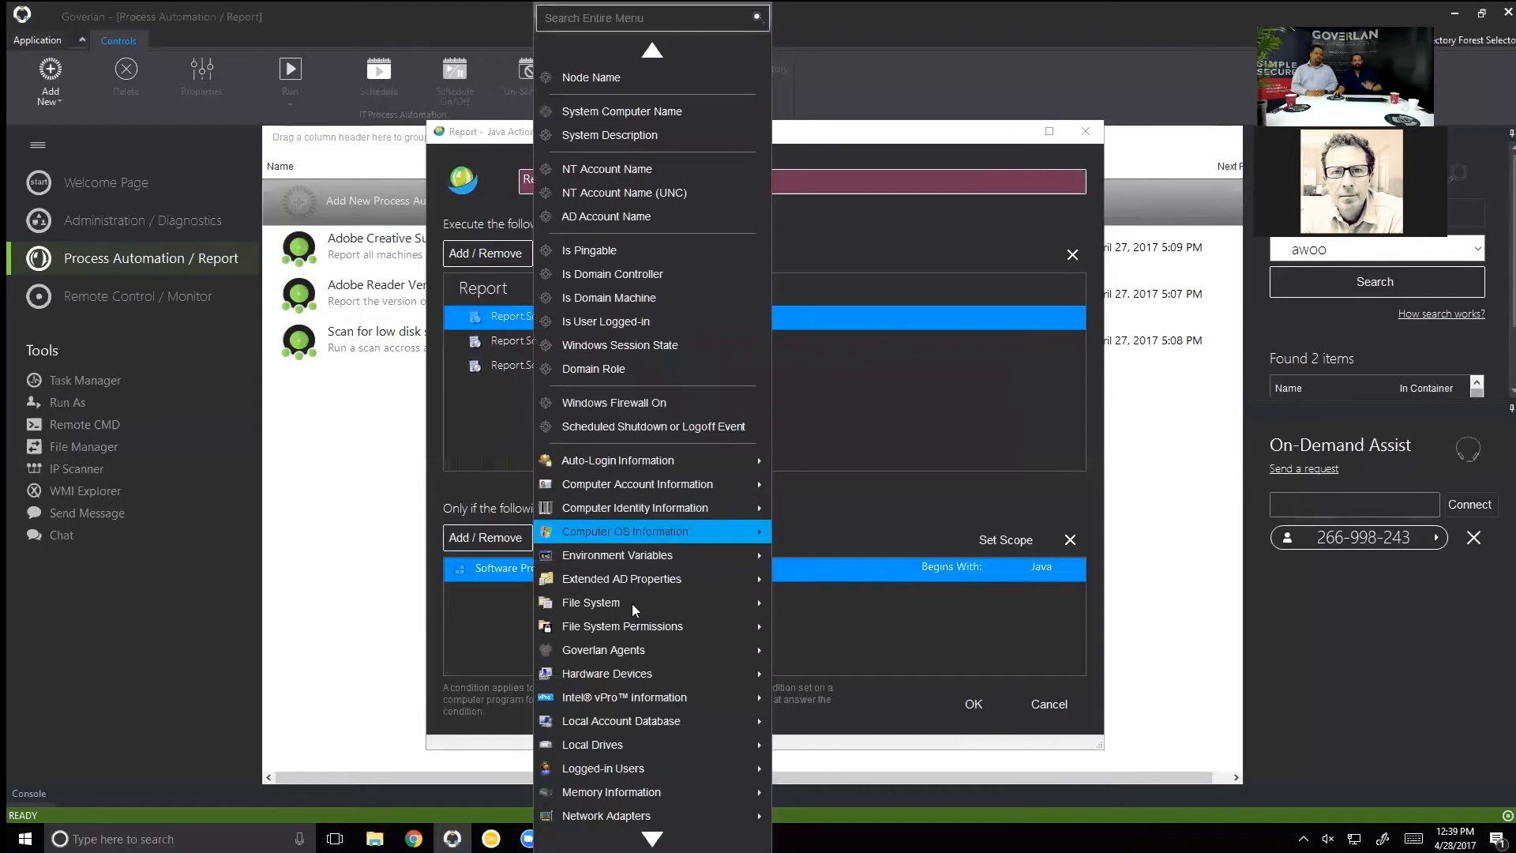
{"action": "scroll", "coordinate": [631, 603], "scroll_direction": "down", "scroll_amount": 3}
{"action": "mouse_move", "coordinate": [616, 680]}
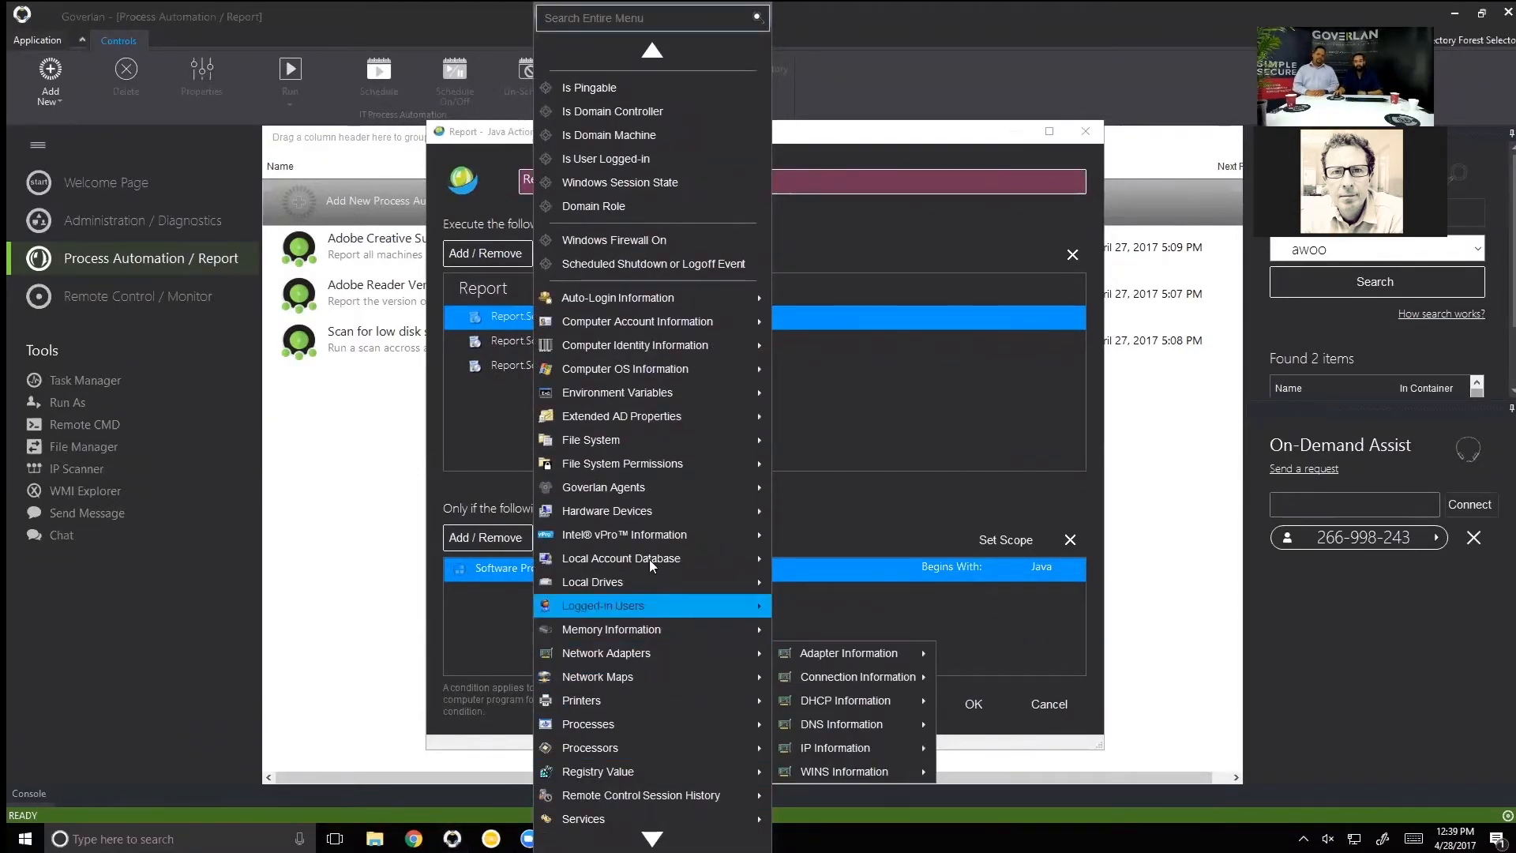
{"action": "mouse_move", "coordinate": [671, 370]}
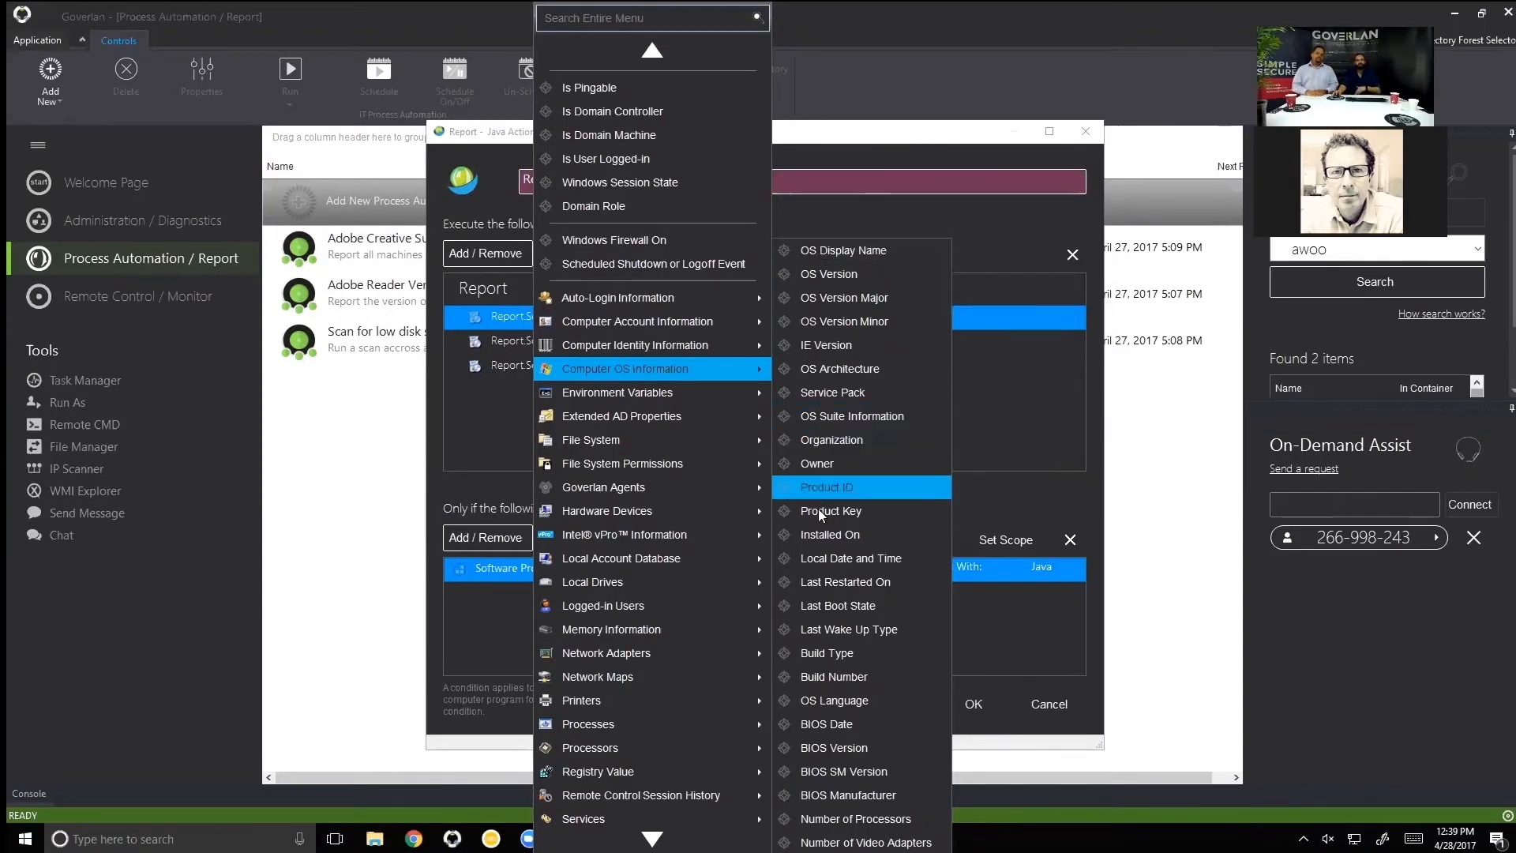
{"action": "left_click", "coordinate": [1044, 467]}
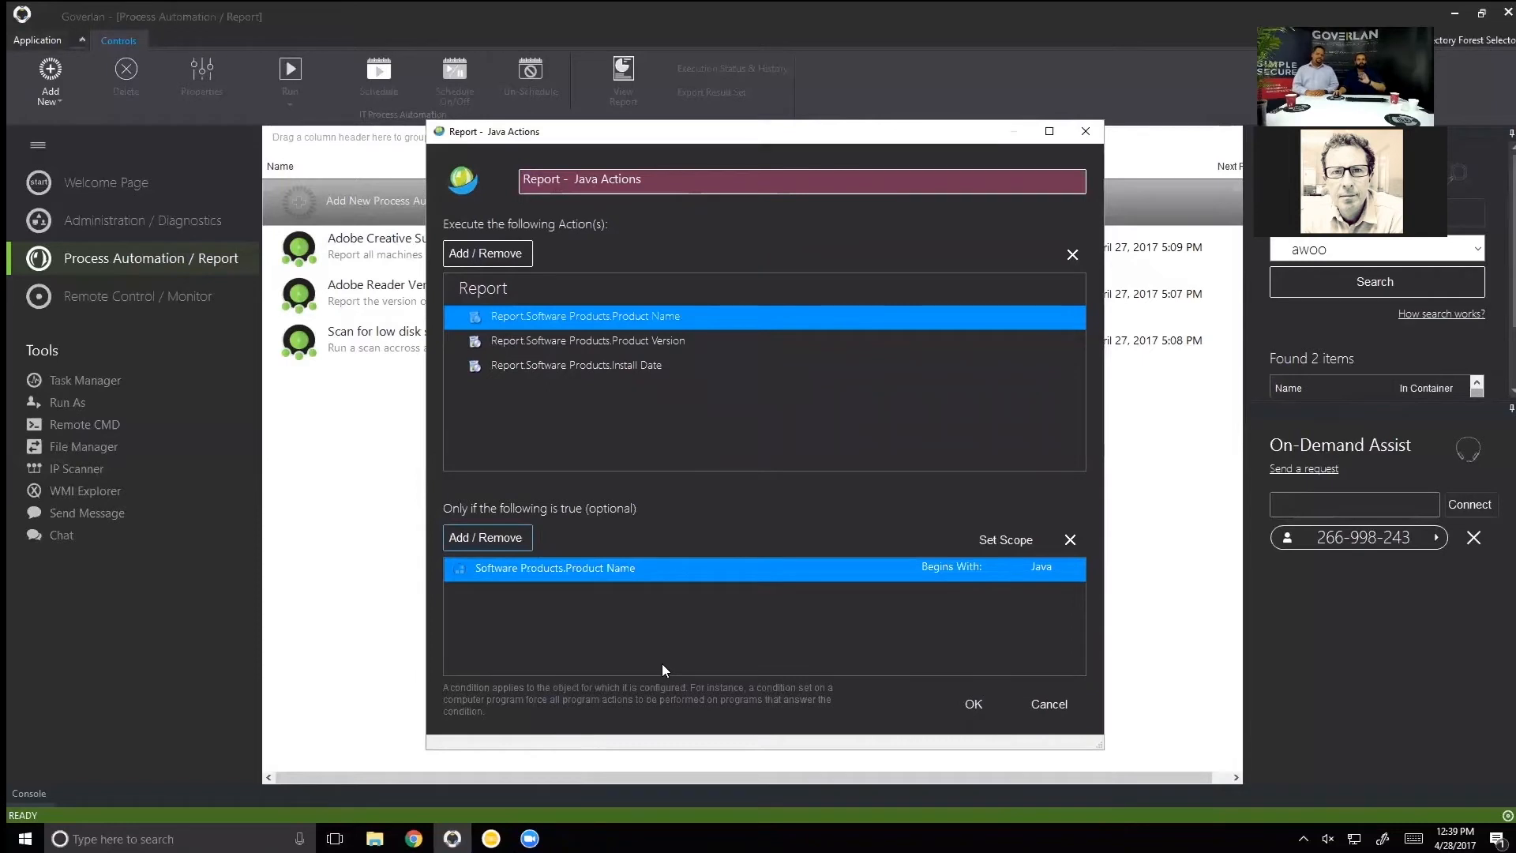
{"action": "left_click", "coordinate": [671, 349]}
{"action": "left_click", "coordinate": [651, 366]}
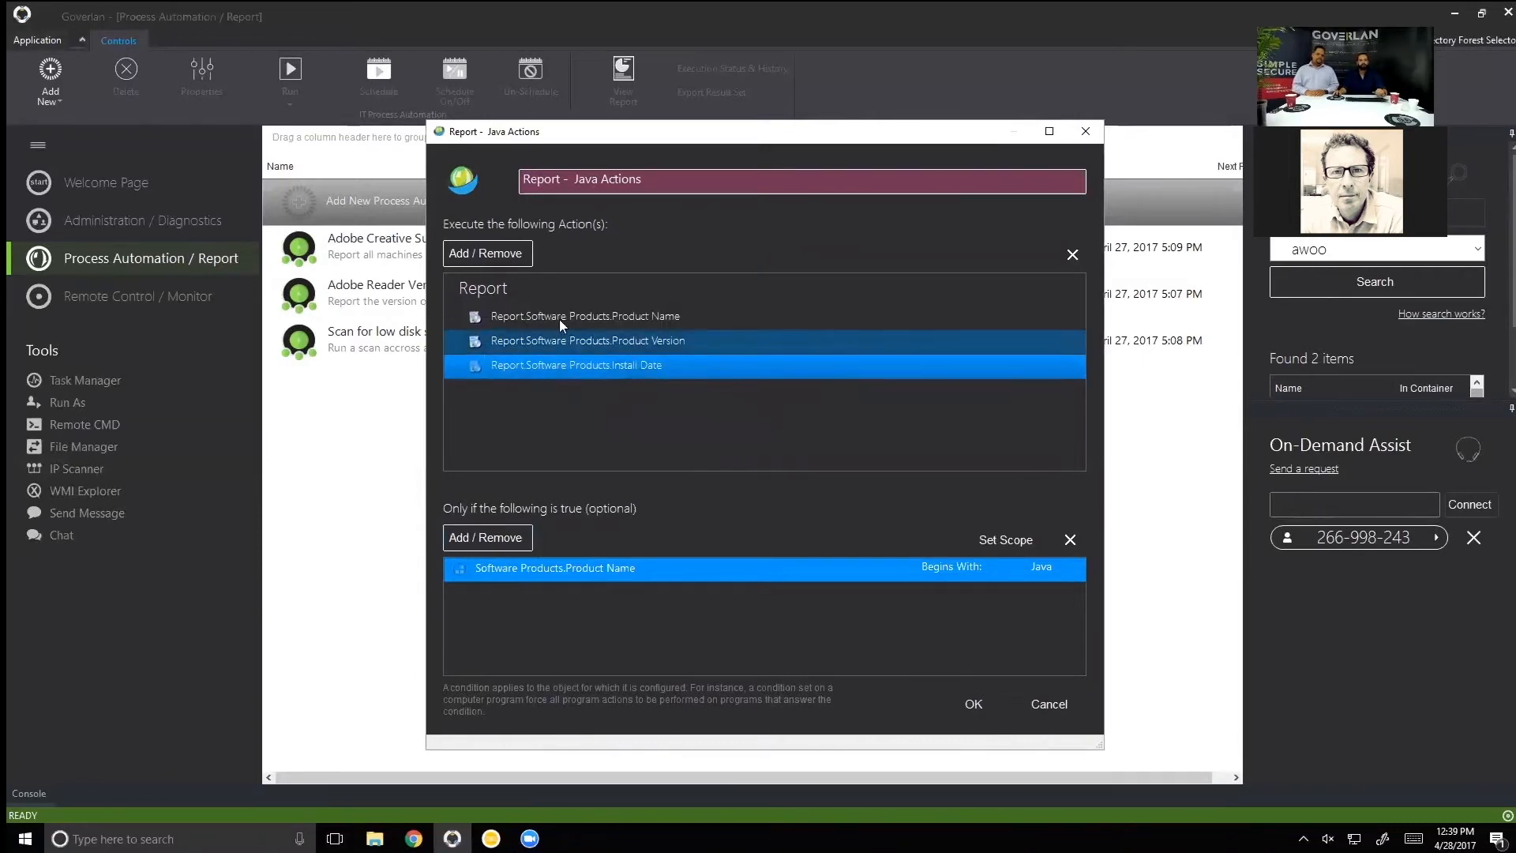
{"action": "left_click", "coordinate": [975, 704]}
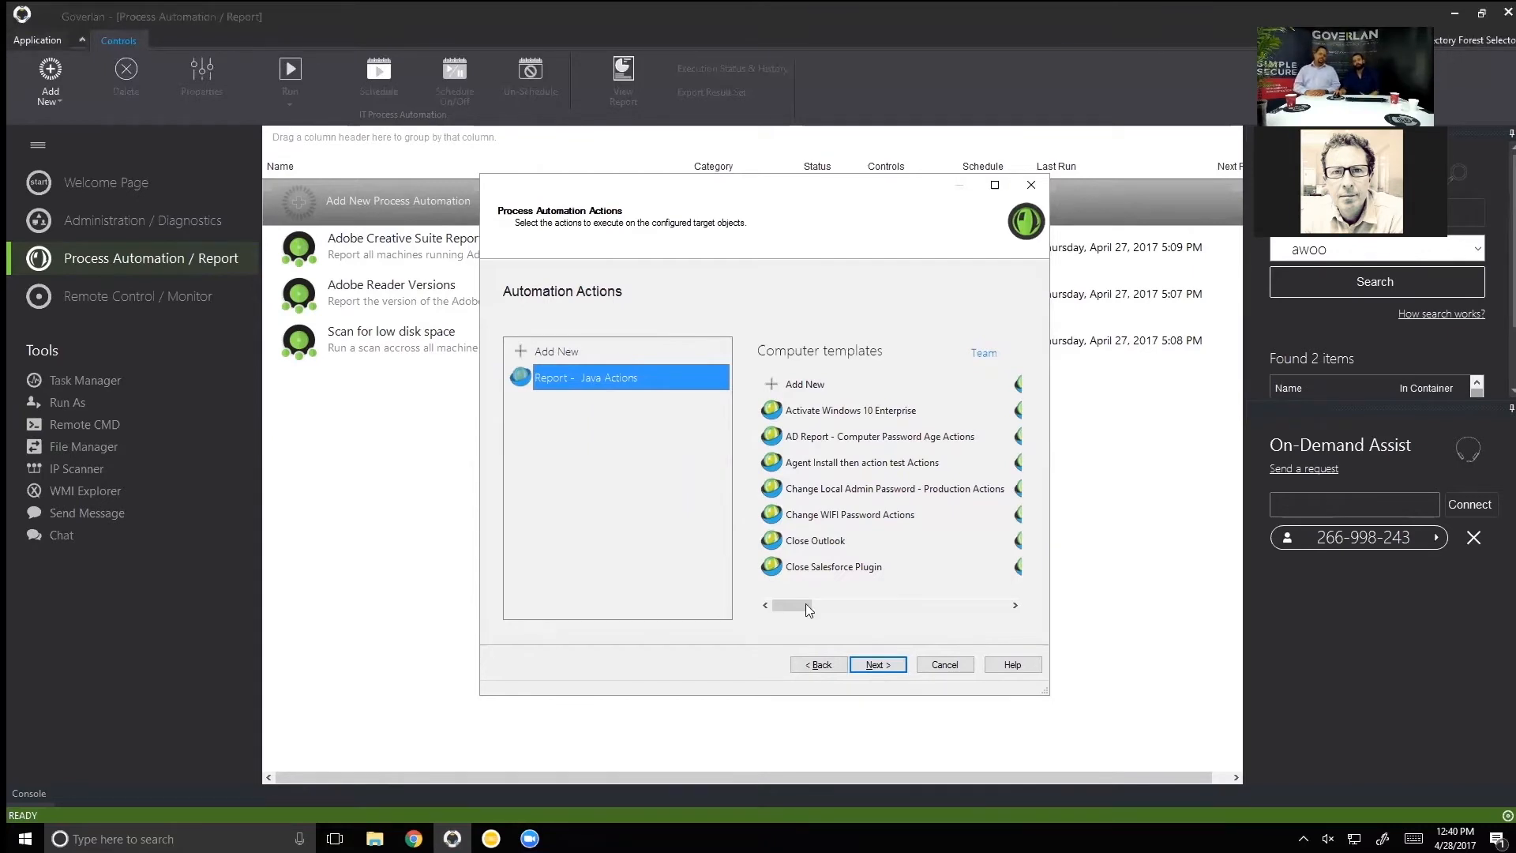
Move on to the What Next page and open its run-timing choices.
{"action": "left_click", "coordinate": [878, 665]}
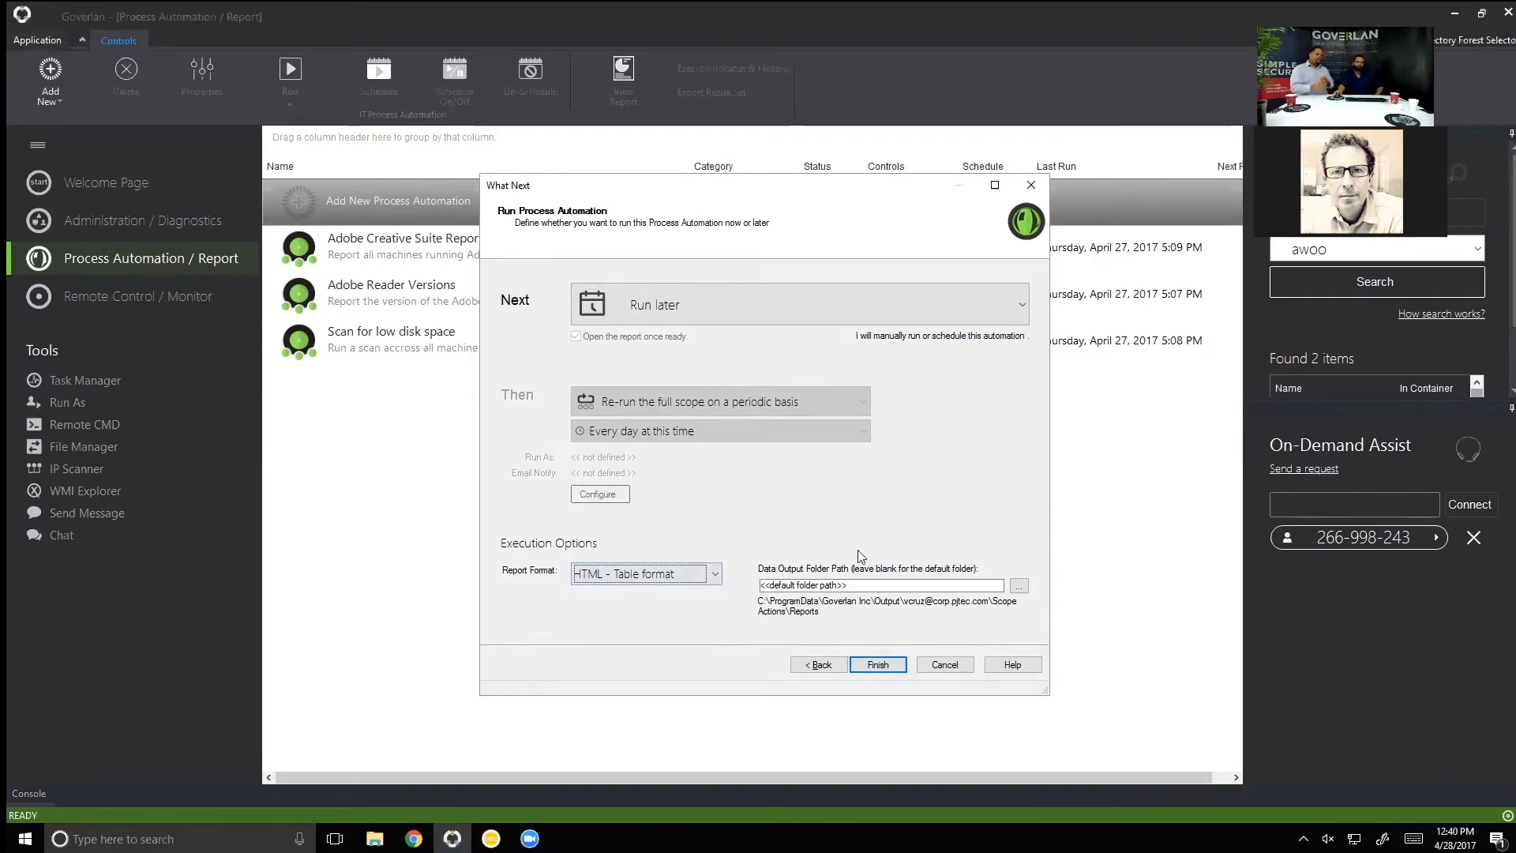
{"action": "left_click", "coordinate": [796, 306]}
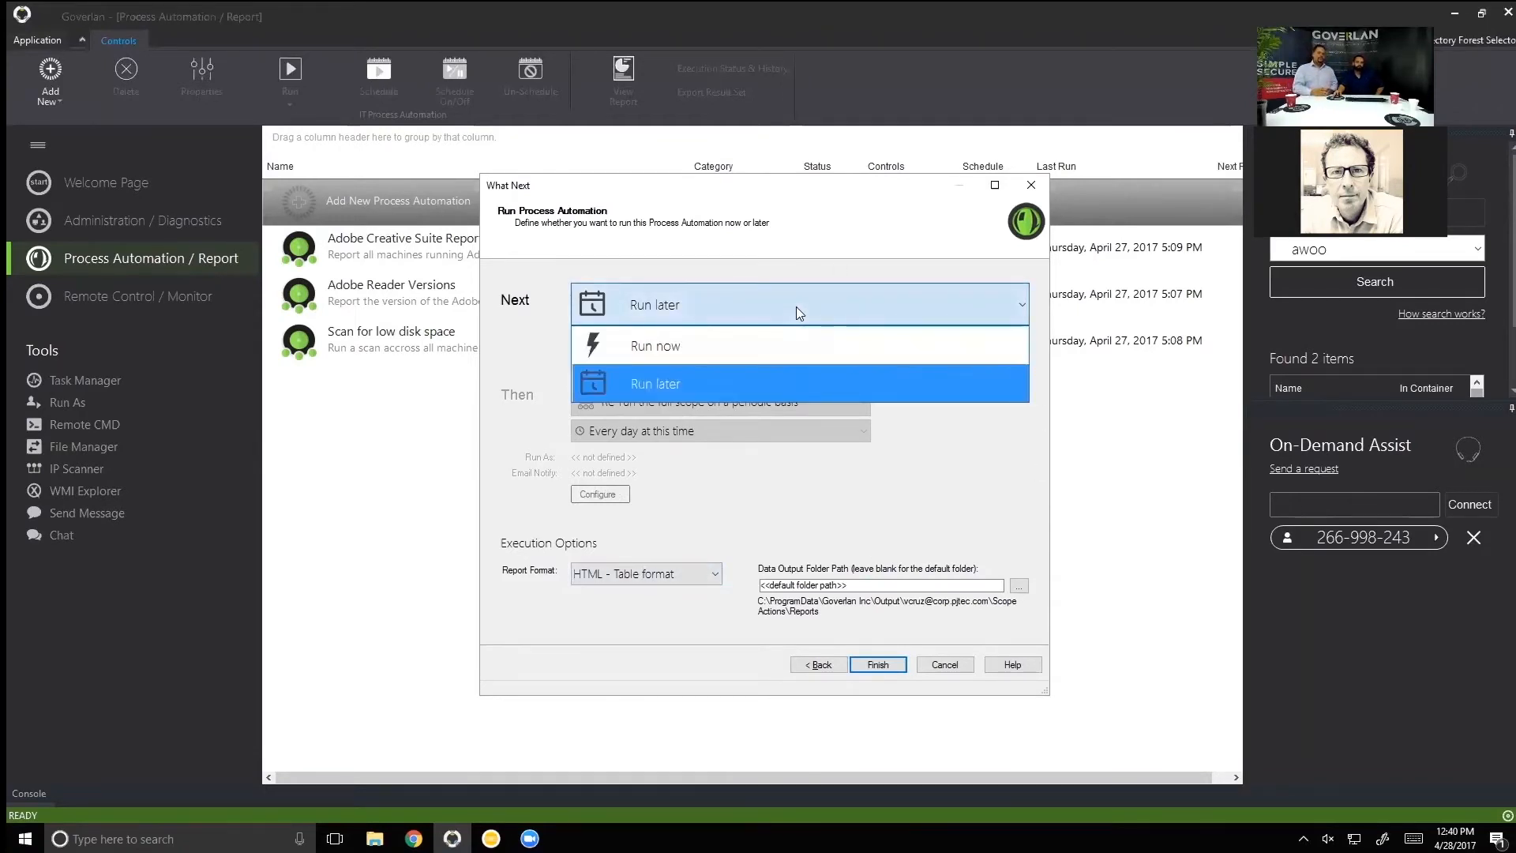
Schedule the Java report to run now, just once, with Then set to Do nothing.
{"action": "left_click", "coordinate": [705, 346]}
{"action": "left_click", "coordinate": [758, 401]}
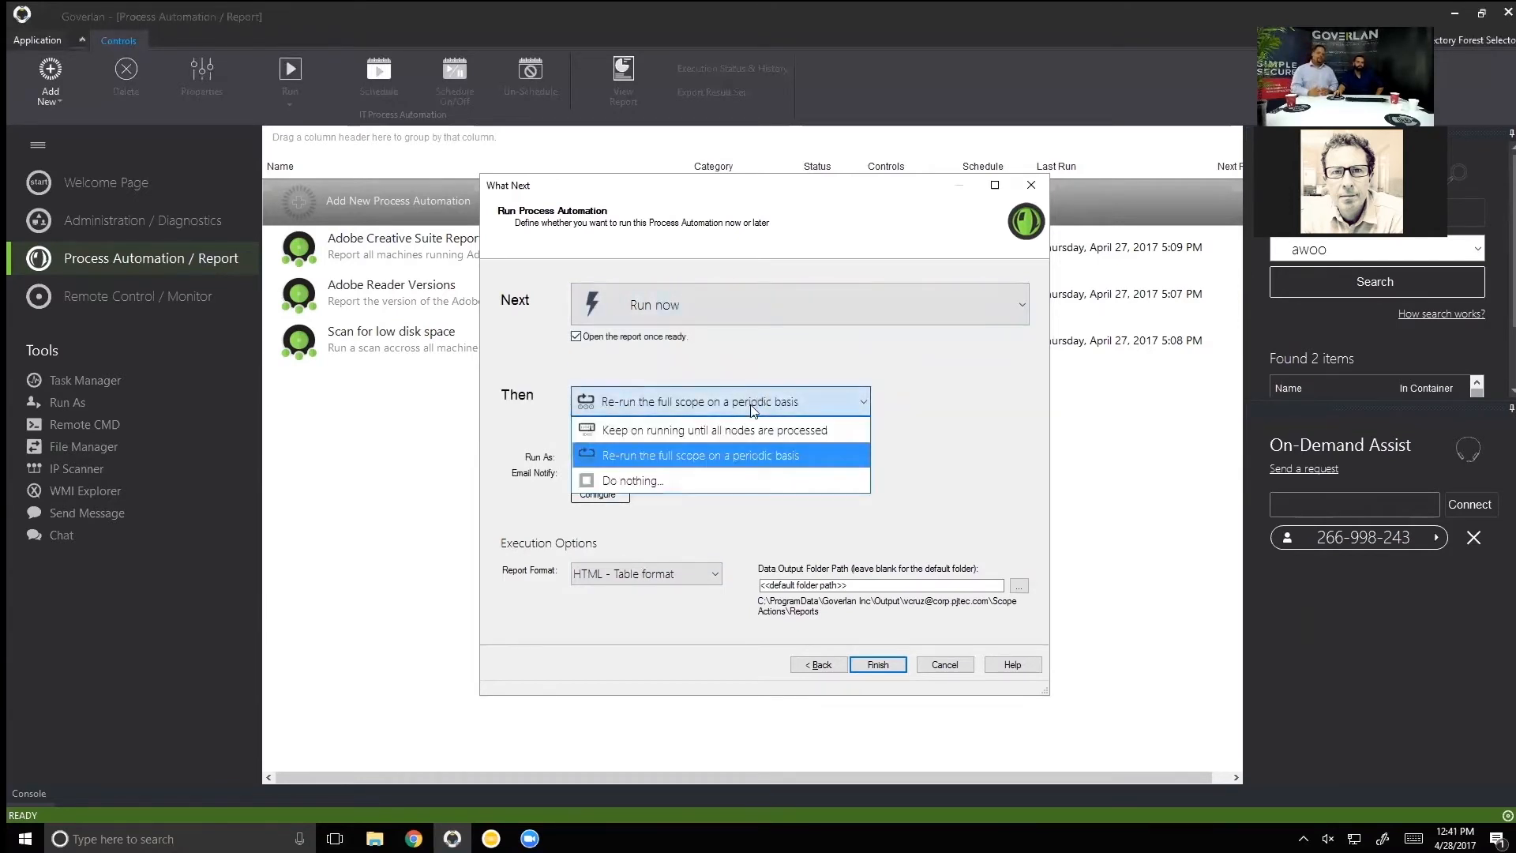
{"action": "left_click", "coordinate": [656, 472]}
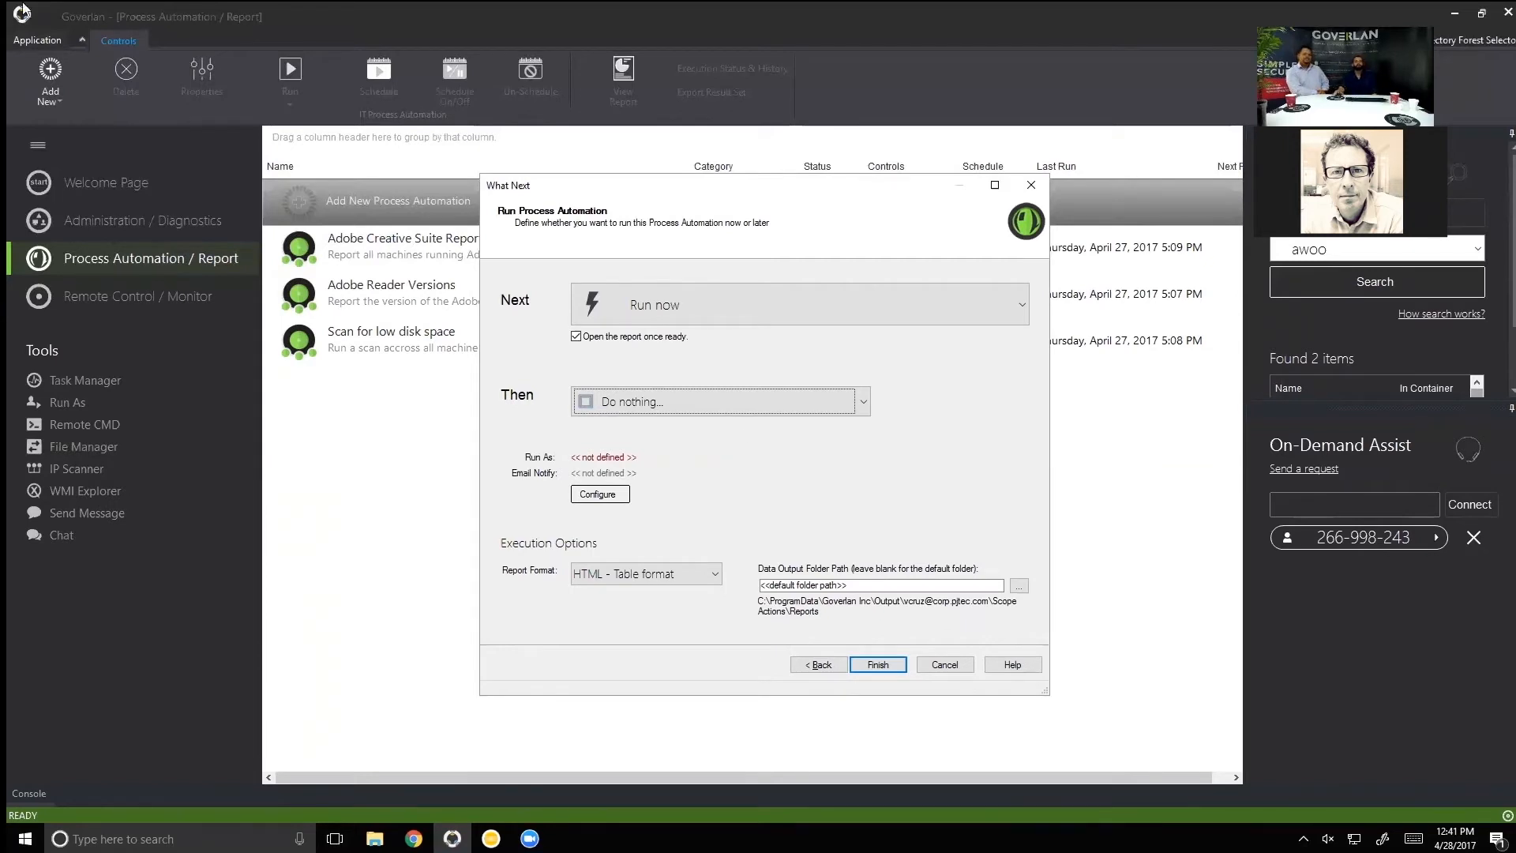
Keep the HTML - Table format for the report and finish the wizard.
{"action": "left_click", "coordinate": [660, 571]}
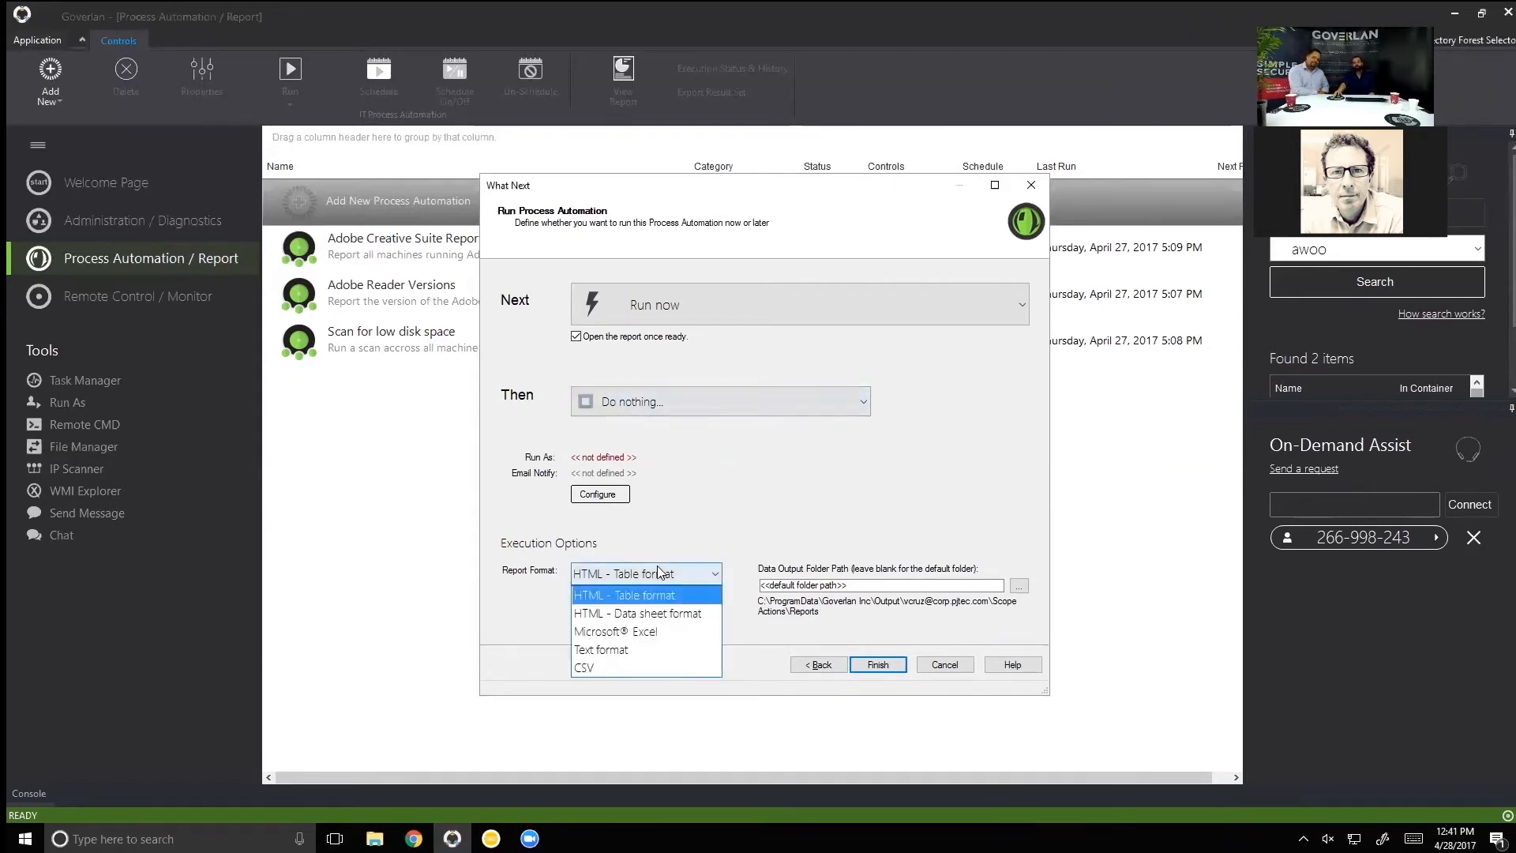
{"action": "left_click", "coordinate": [645, 604]}
{"action": "left_click", "coordinate": [662, 573]}
{"action": "left_click", "coordinate": [638, 595]}
{"action": "left_click", "coordinate": [877, 665]}
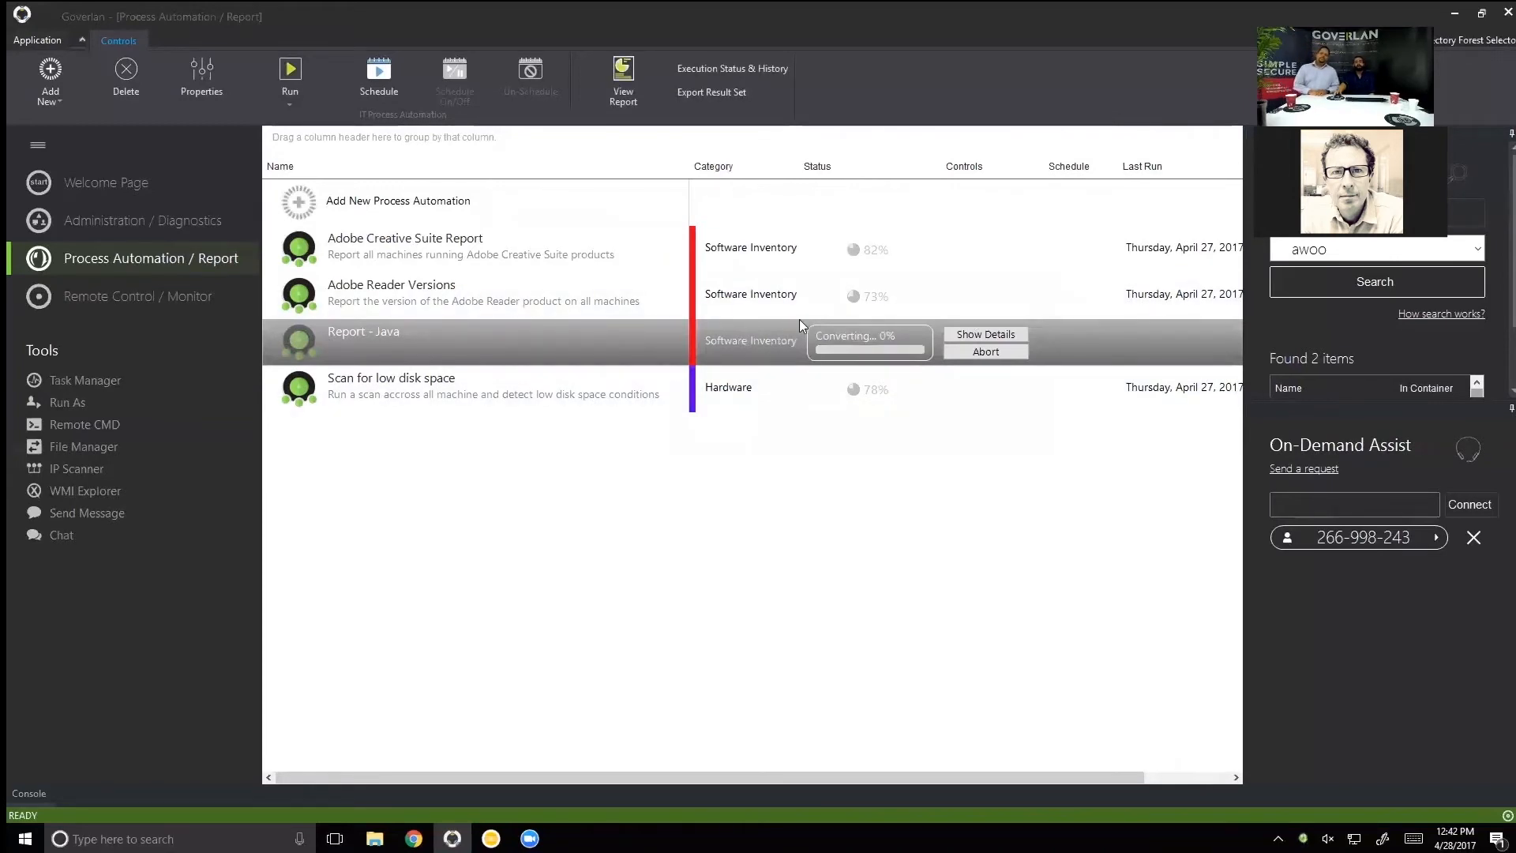
Show details of the running Report - Java so its HTML report opens in Chrome.
{"action": "left_click", "coordinate": [963, 334]}
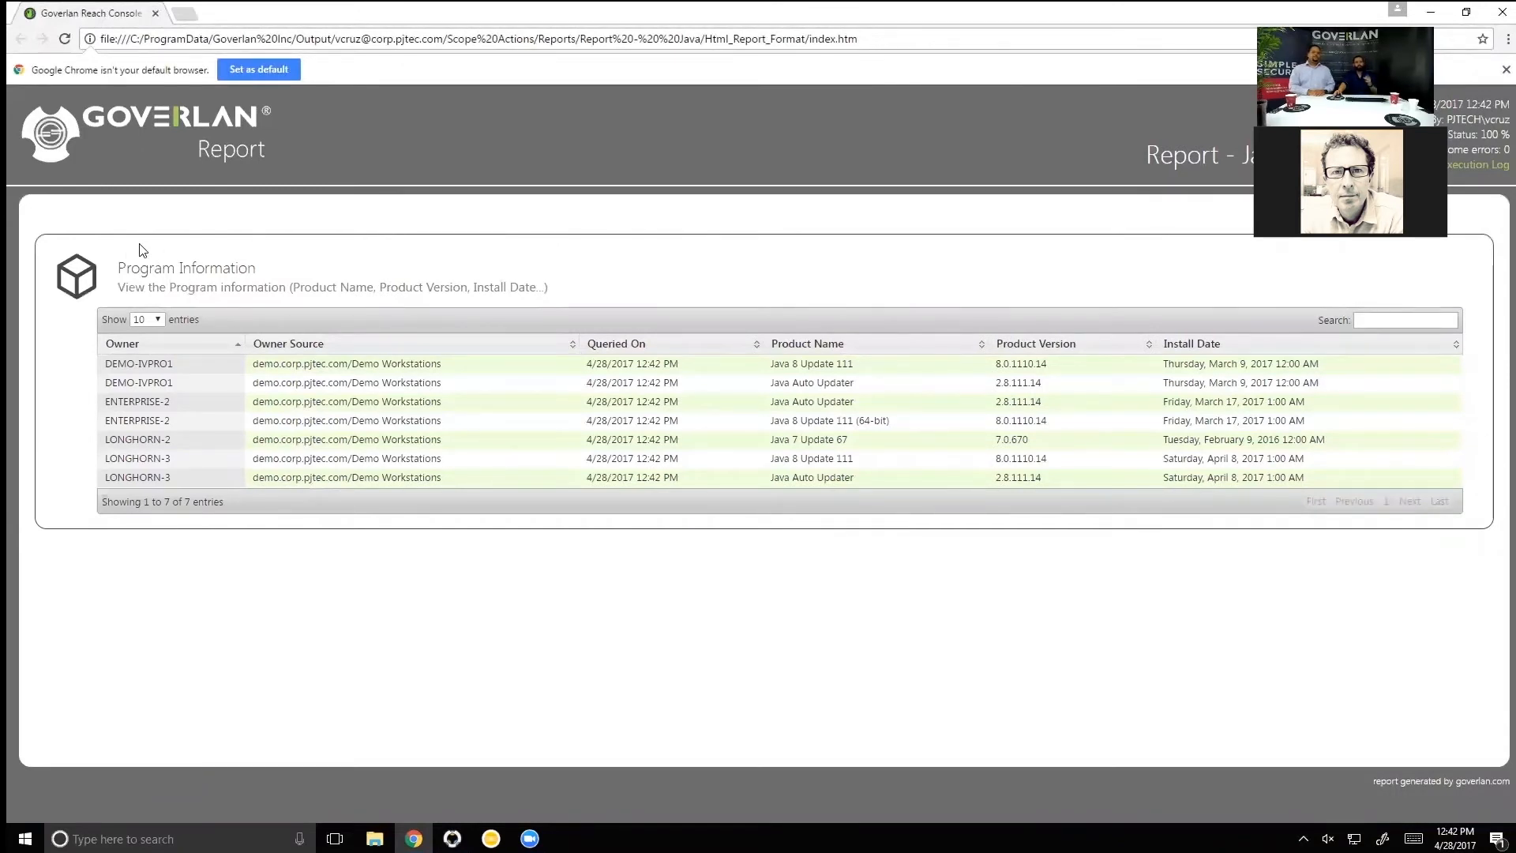
Sort the Java report table by Owner Source, then by Owner ascending.
{"action": "left_click", "coordinate": [272, 344]}
{"action": "left_click", "coordinate": [709, 345]}
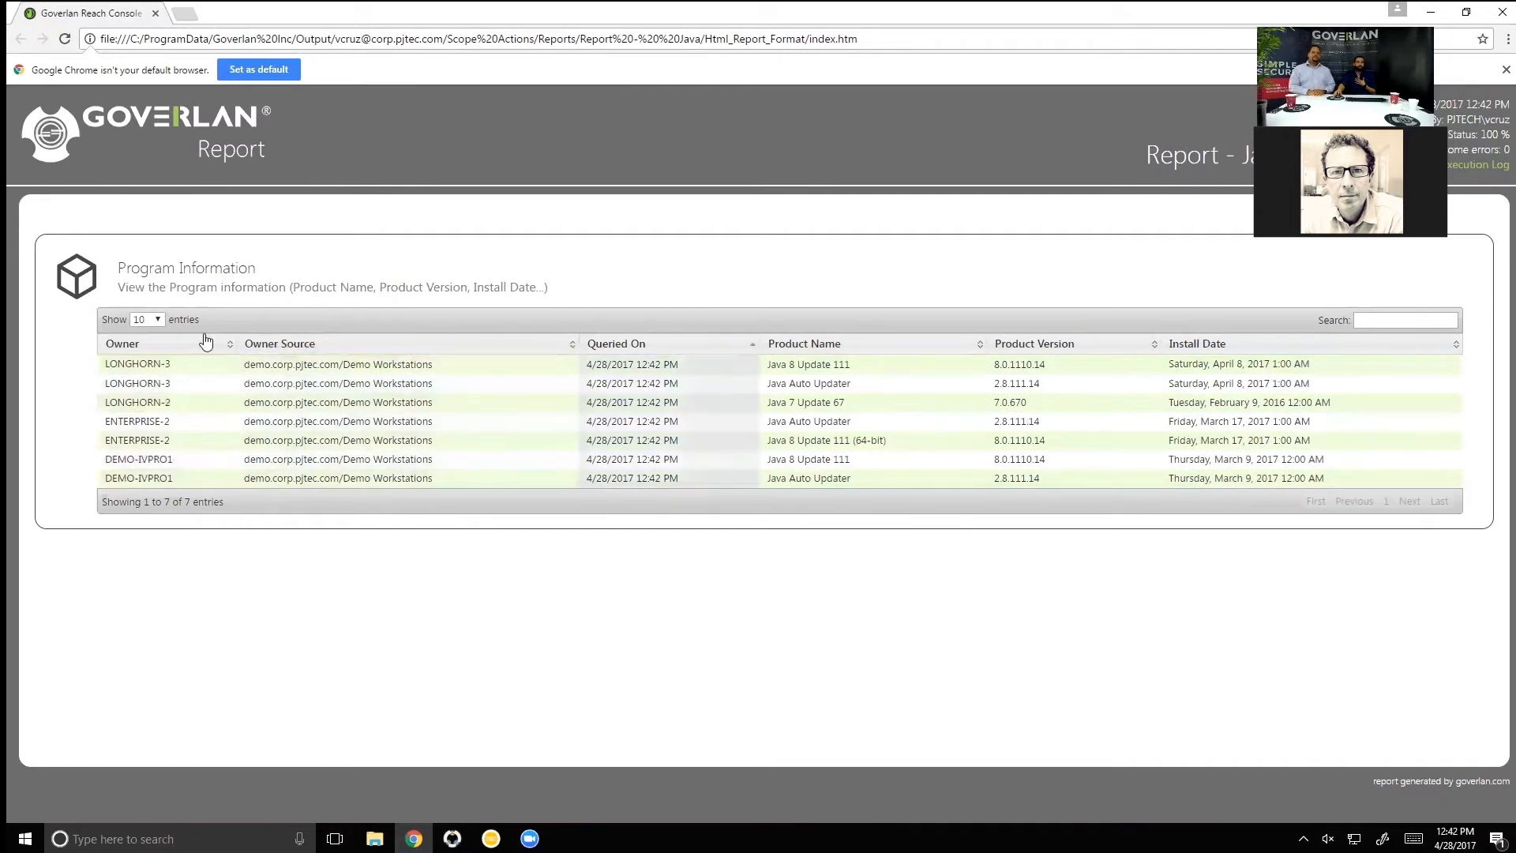
{"action": "left_click", "coordinate": [174, 345]}
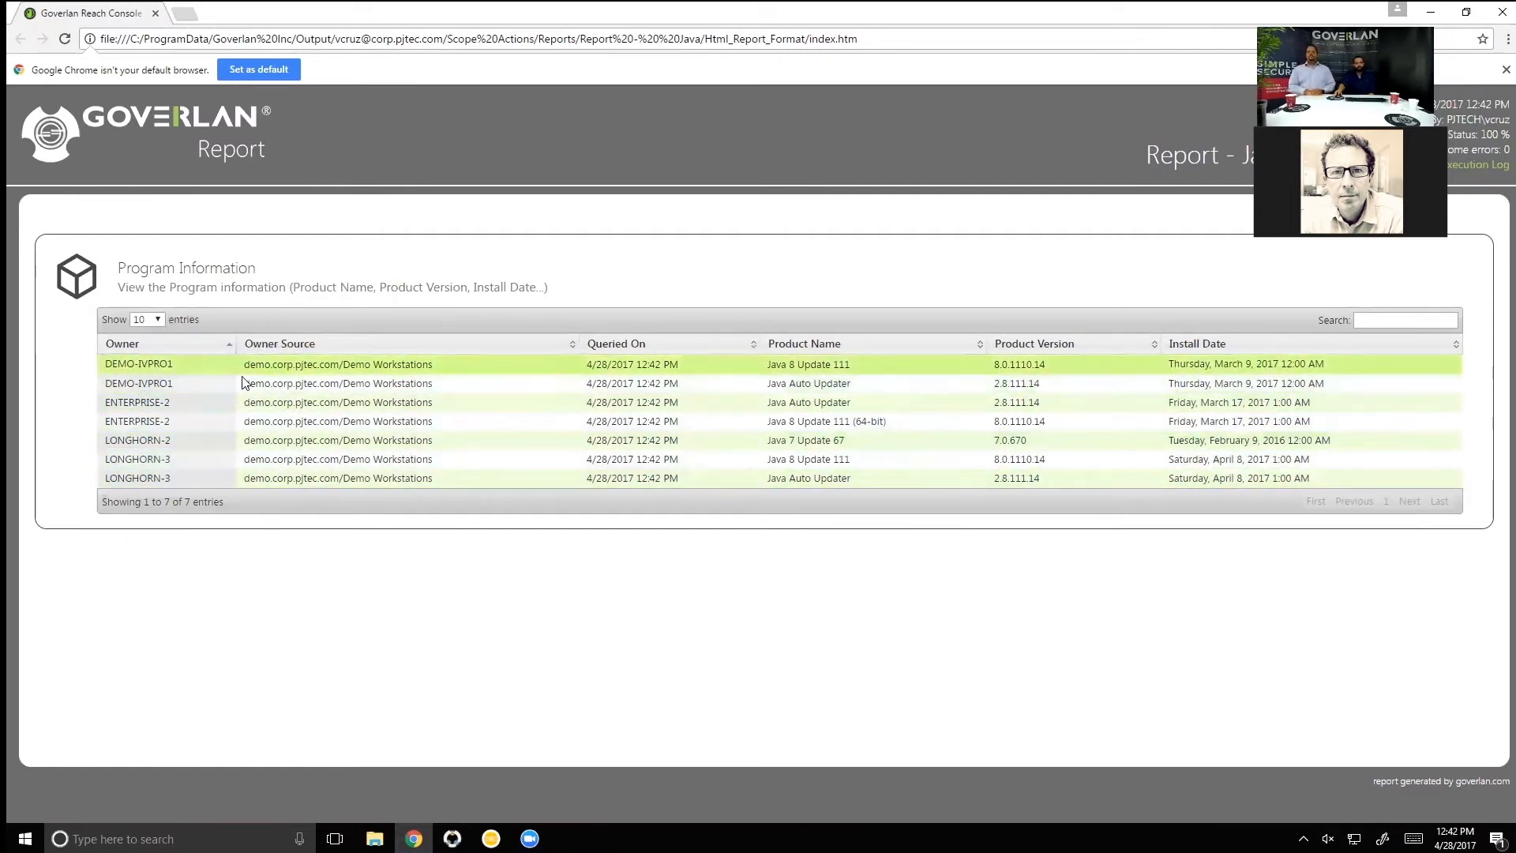
Select the first row's owner source and query time, then return to Goverlan Reach.
{"action": "left_click_drag", "start_coordinate": [434, 364], "coordinate": [243, 364]}
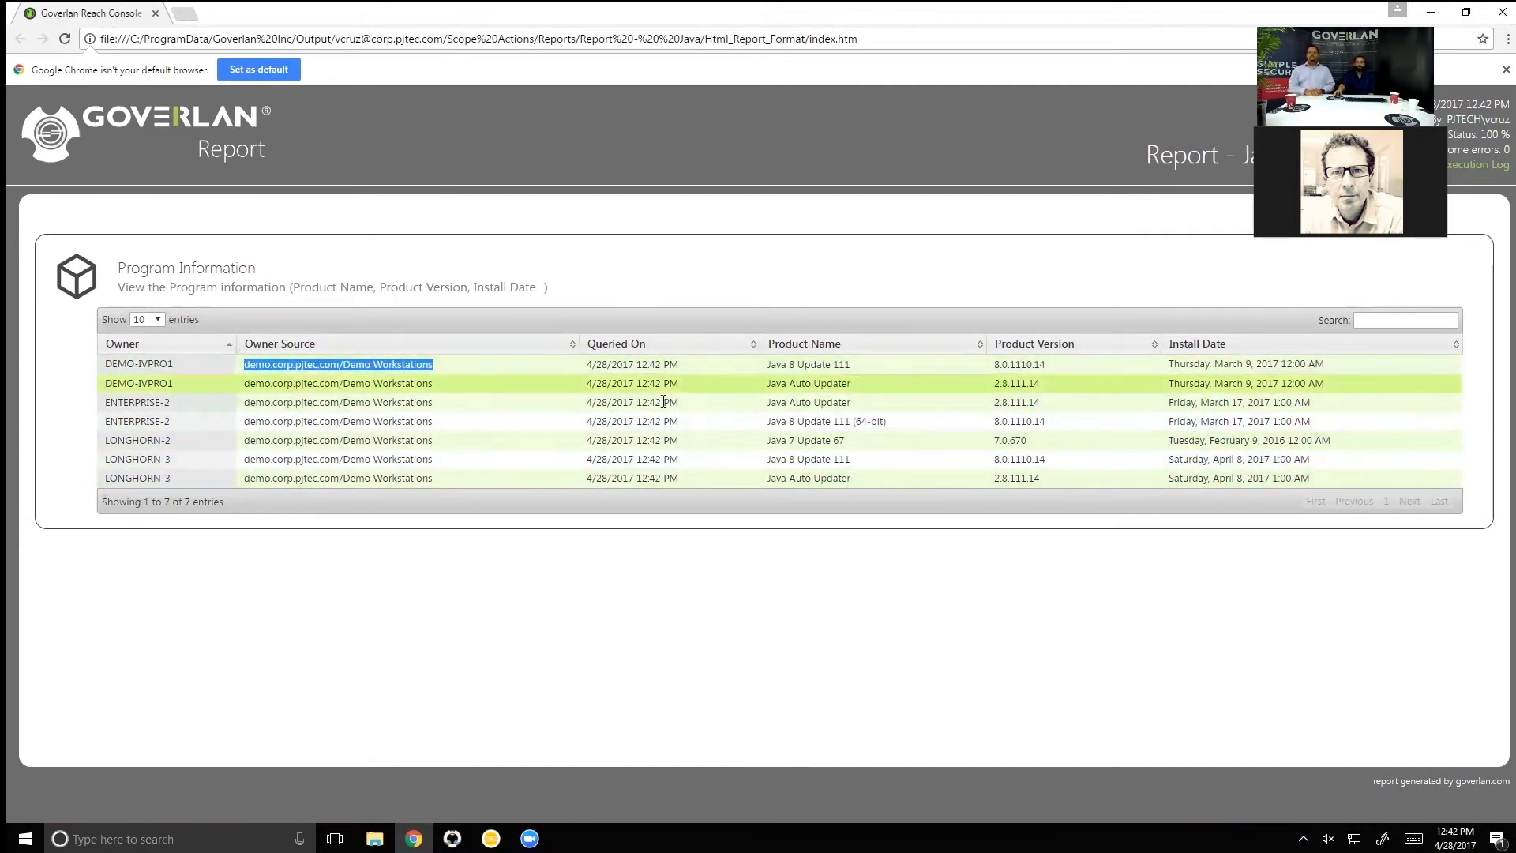
{"action": "left_click_drag", "start_coordinate": [586, 364], "coordinate": [679, 364]}
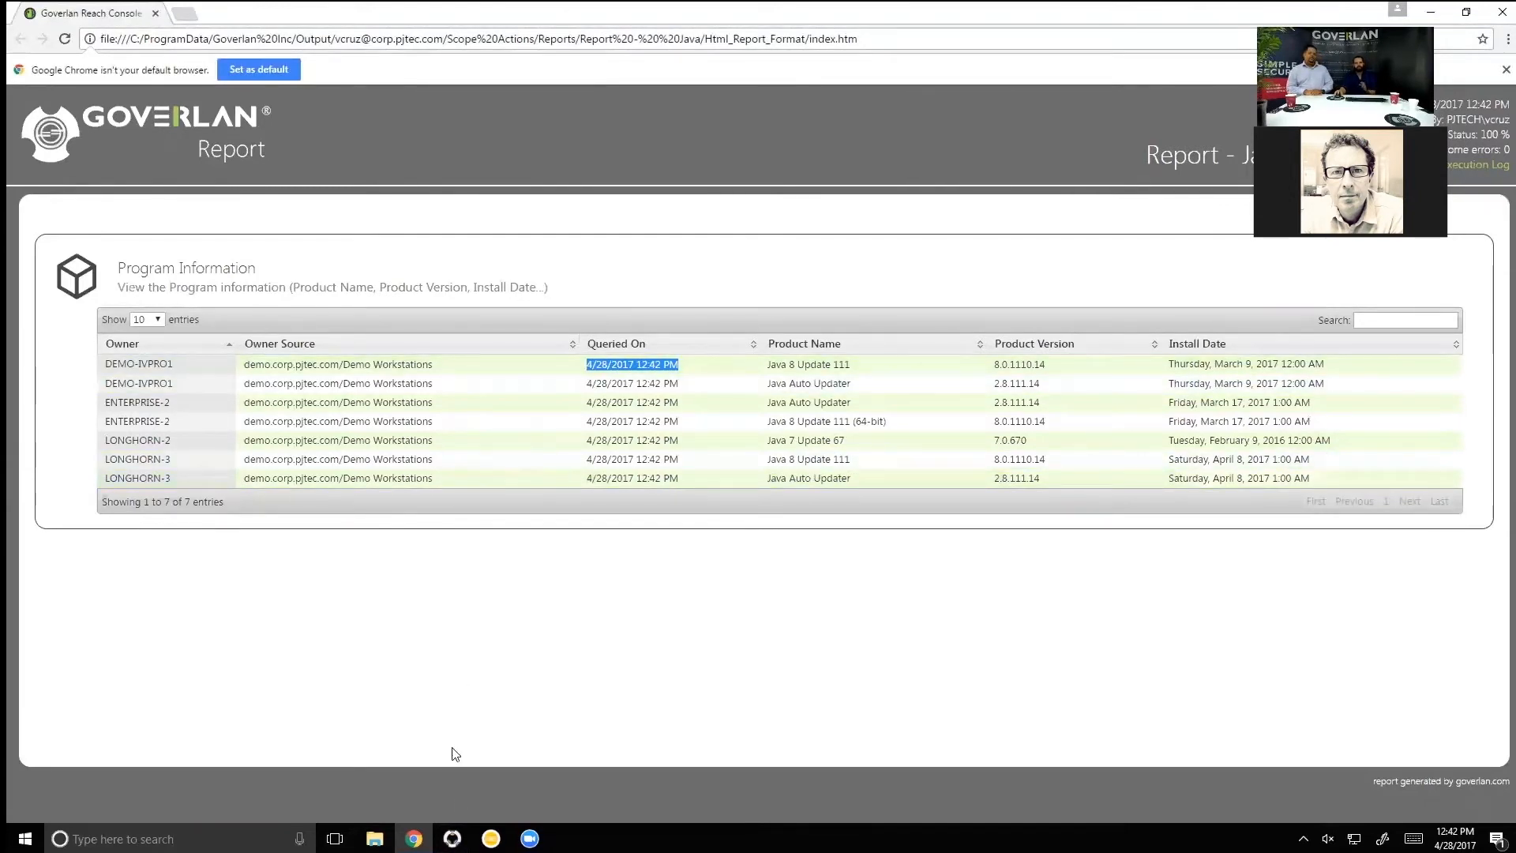
{"action": "left_click", "coordinate": [452, 838]}
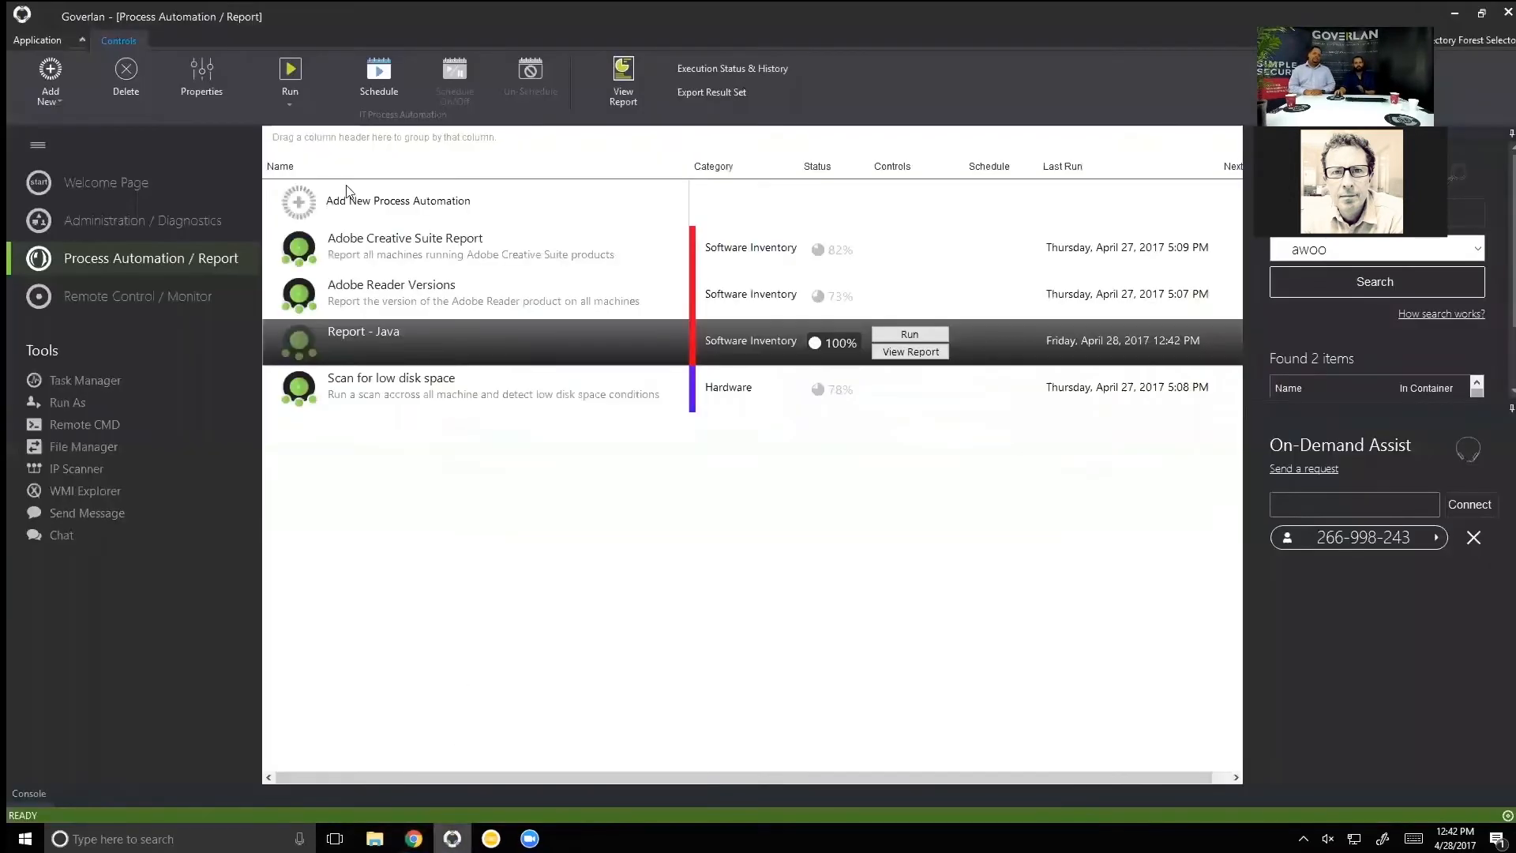
Open Application > General Settings on the Database Settings page.
{"action": "left_click", "coordinate": [53, 40]}
{"action": "left_click", "coordinate": [63, 85]}
{"action": "left_click", "coordinate": [446, 220]}
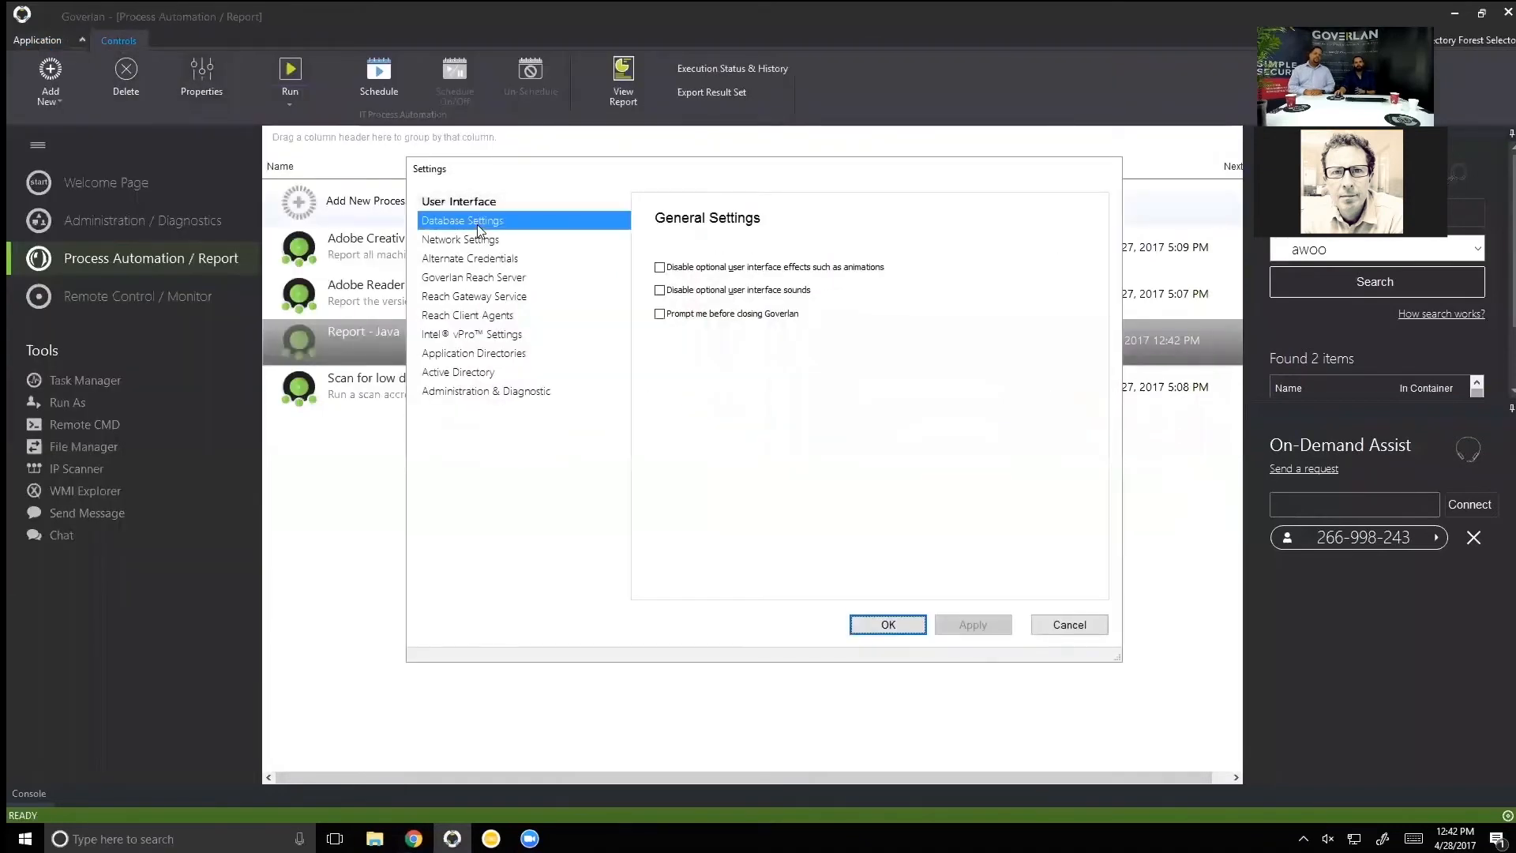
Switch Database Type to SQLITE and back to Microsoft SQL Server.
{"action": "left_click", "coordinate": [711, 326]}
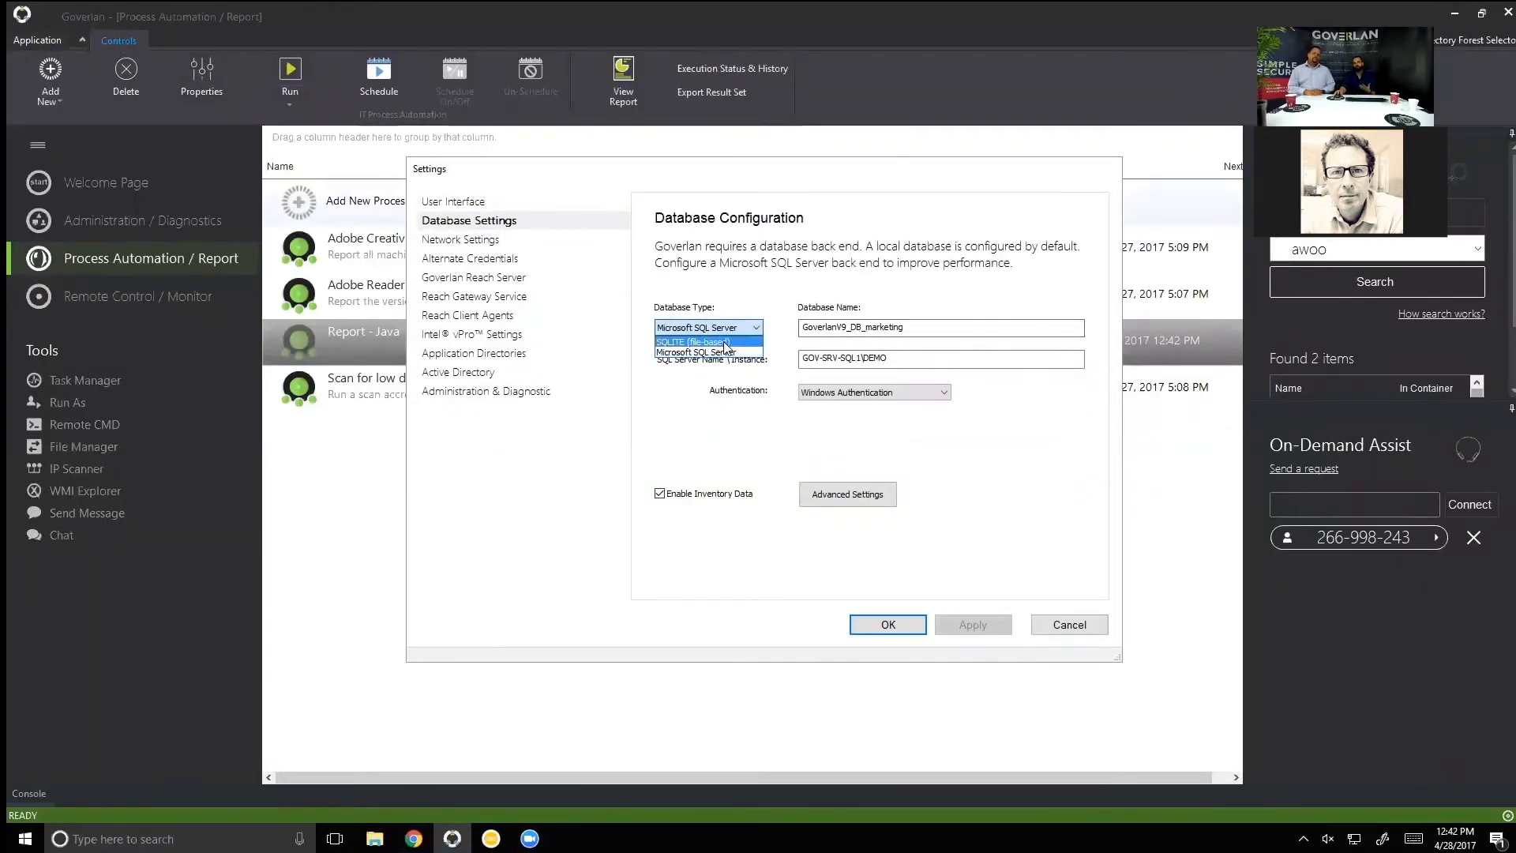
{"action": "left_click", "coordinate": [737, 342]}
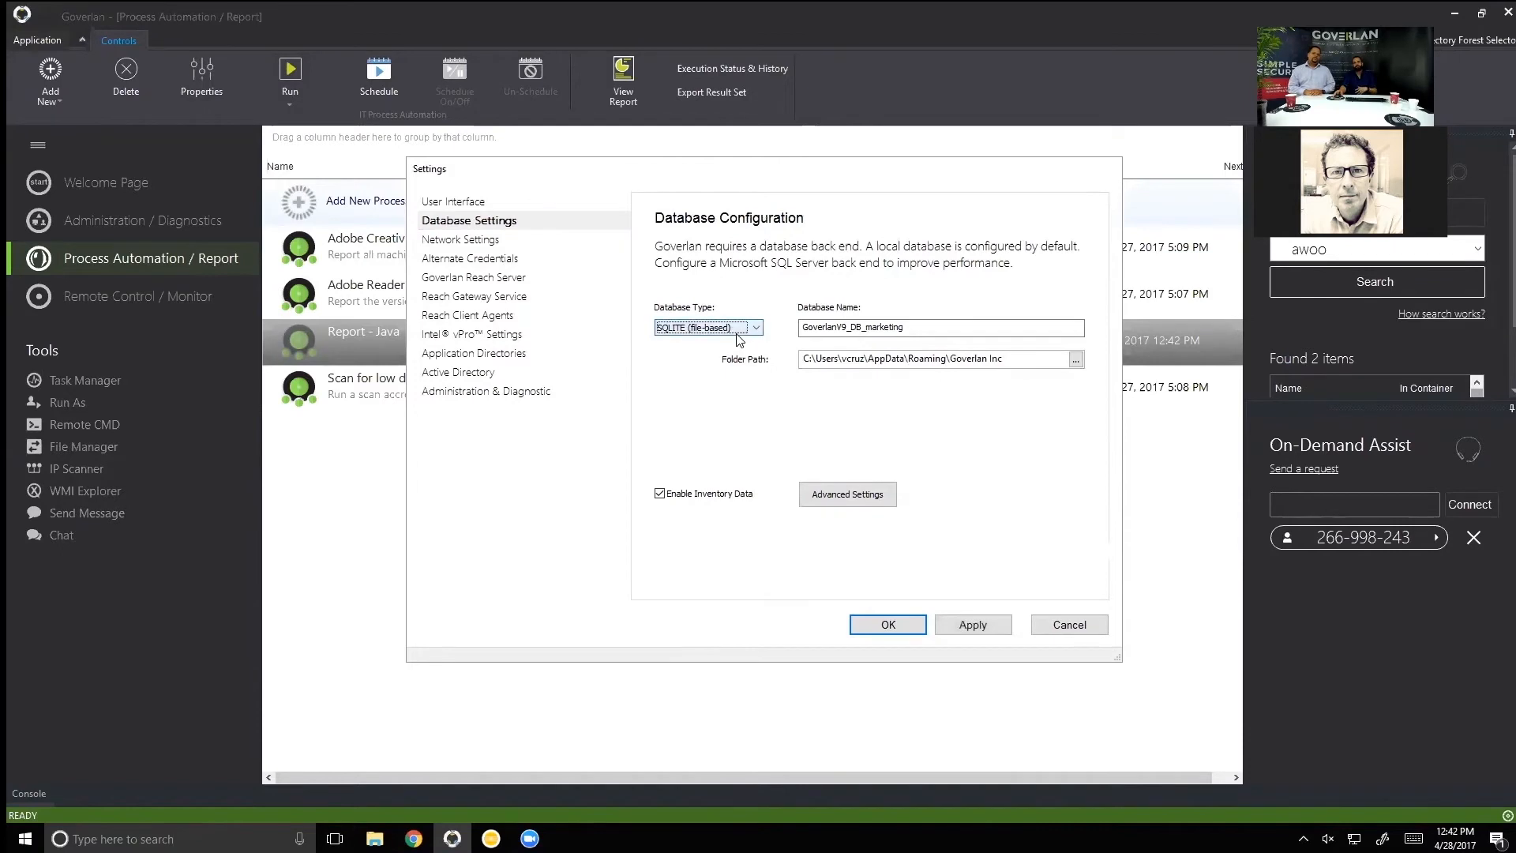
{"action": "left_click", "coordinate": [743, 332]}
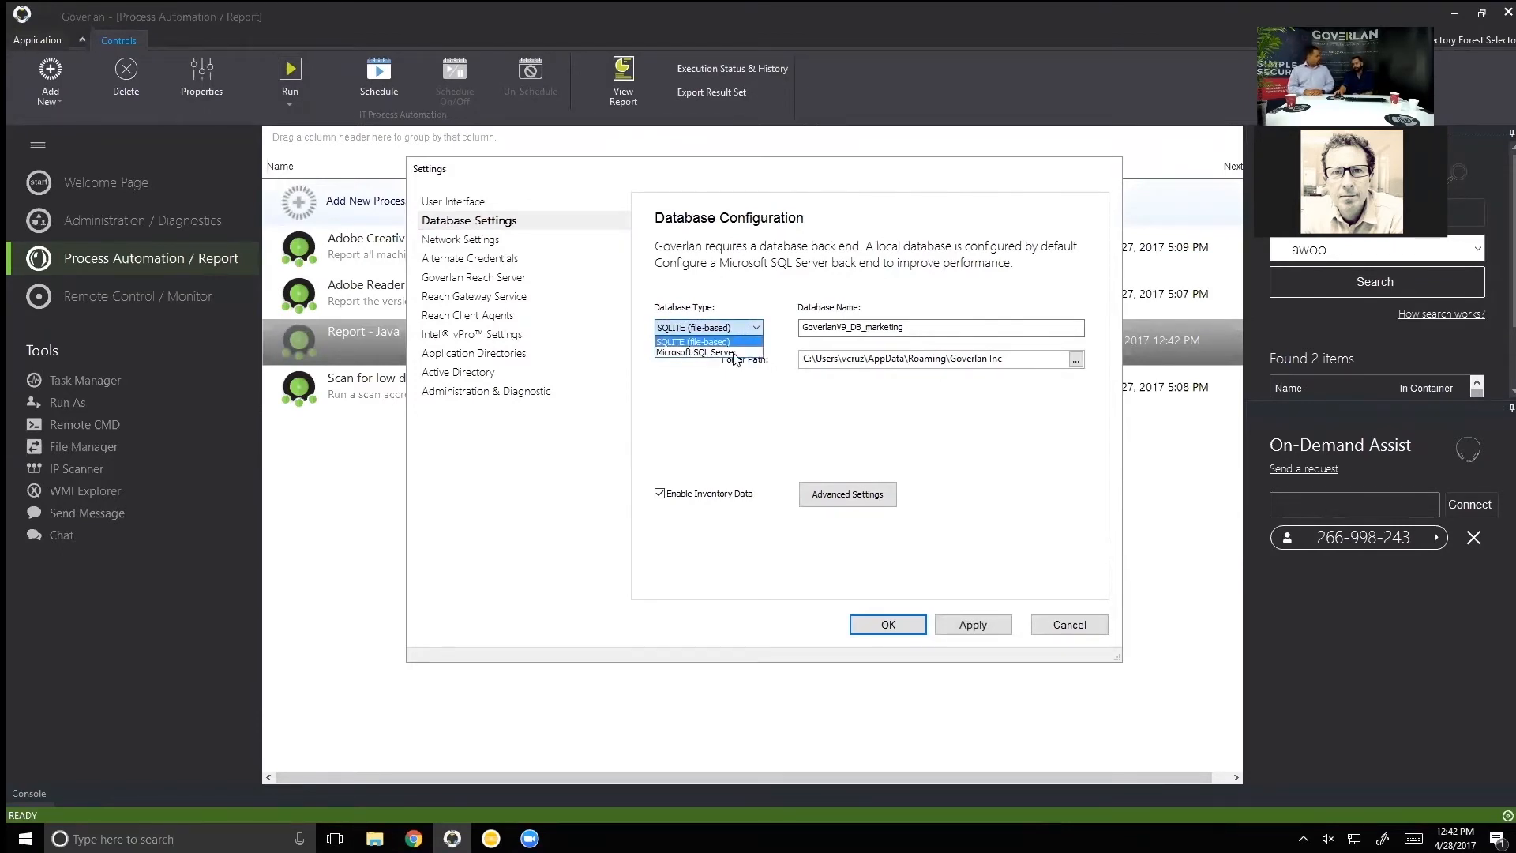
{"action": "left_click", "coordinate": [734, 352]}
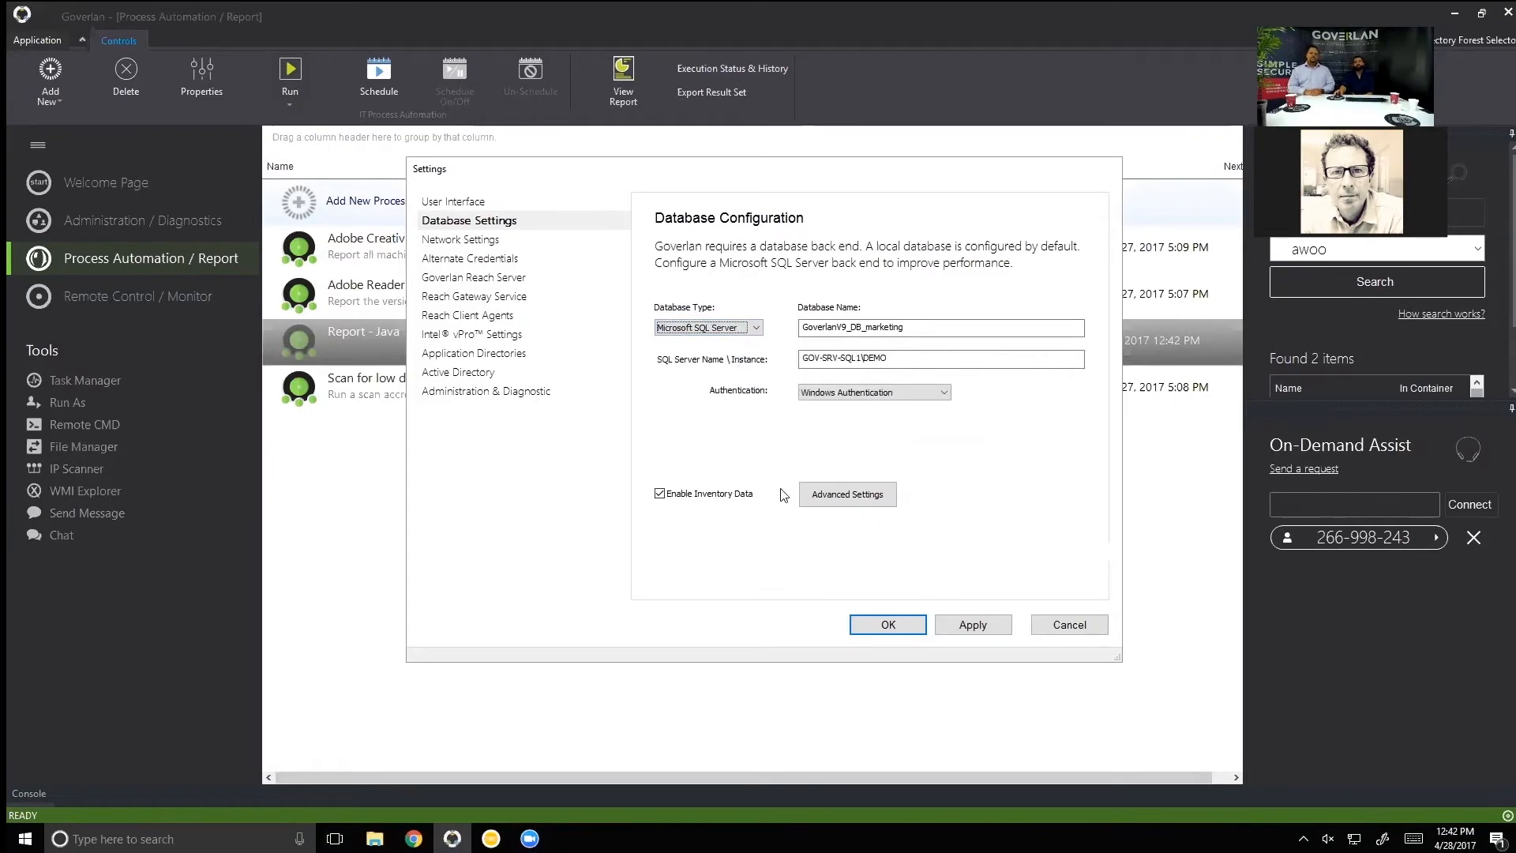